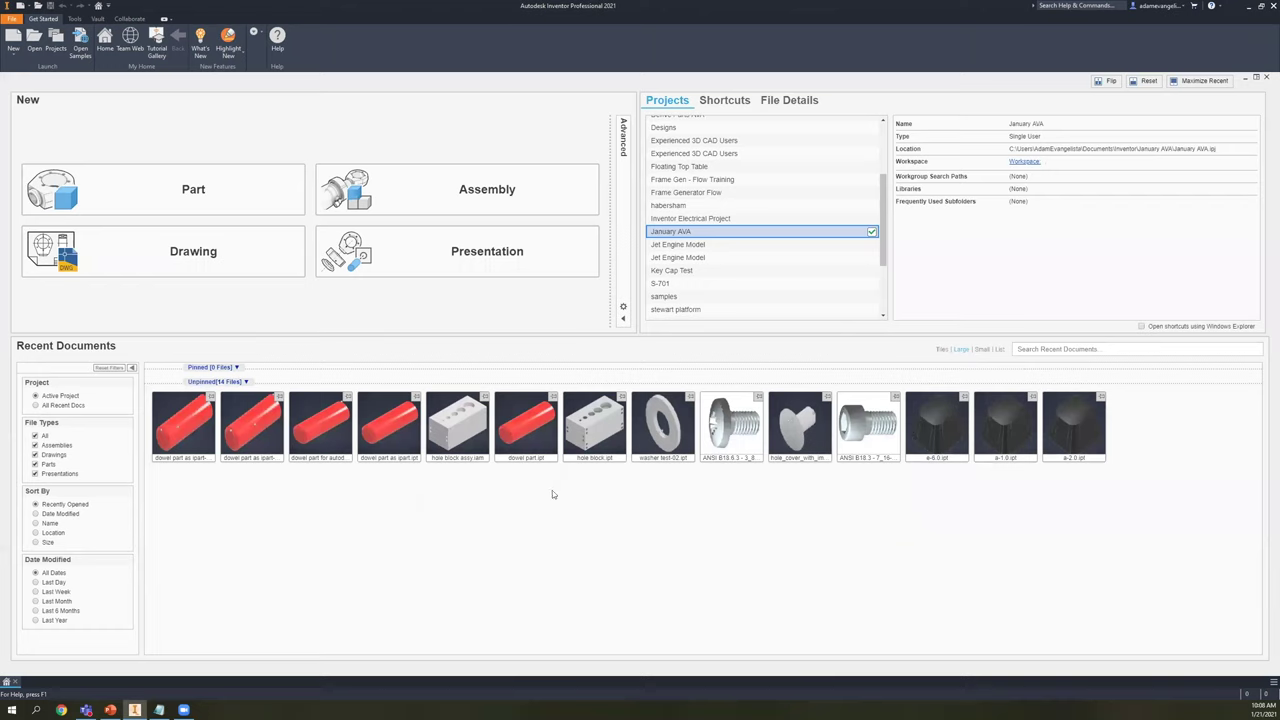
# - Open hole block.ipt and inspect the block's top and side holes from several angles
pyautogui.click(600, 427)
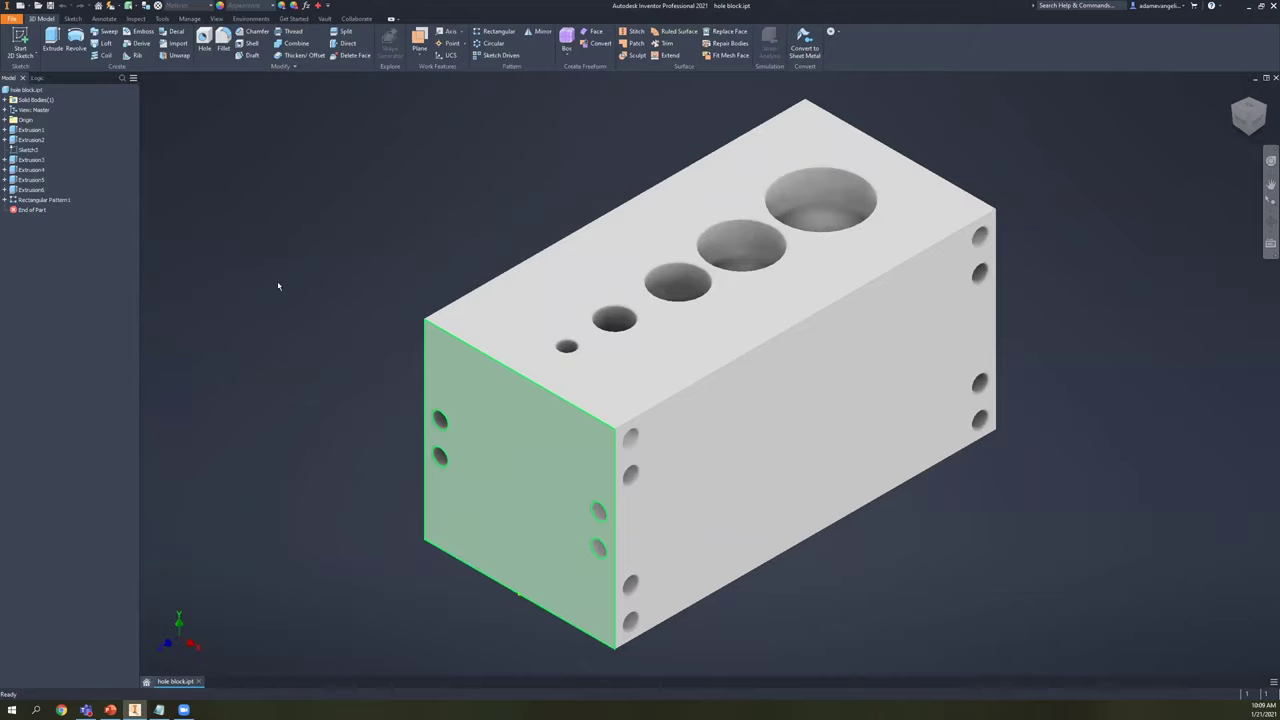
pyautogui.scroll(3, 278, 287)
pyautogui.moveTo(761, 467); pyautogui.dragTo(819, 471, button='middle')
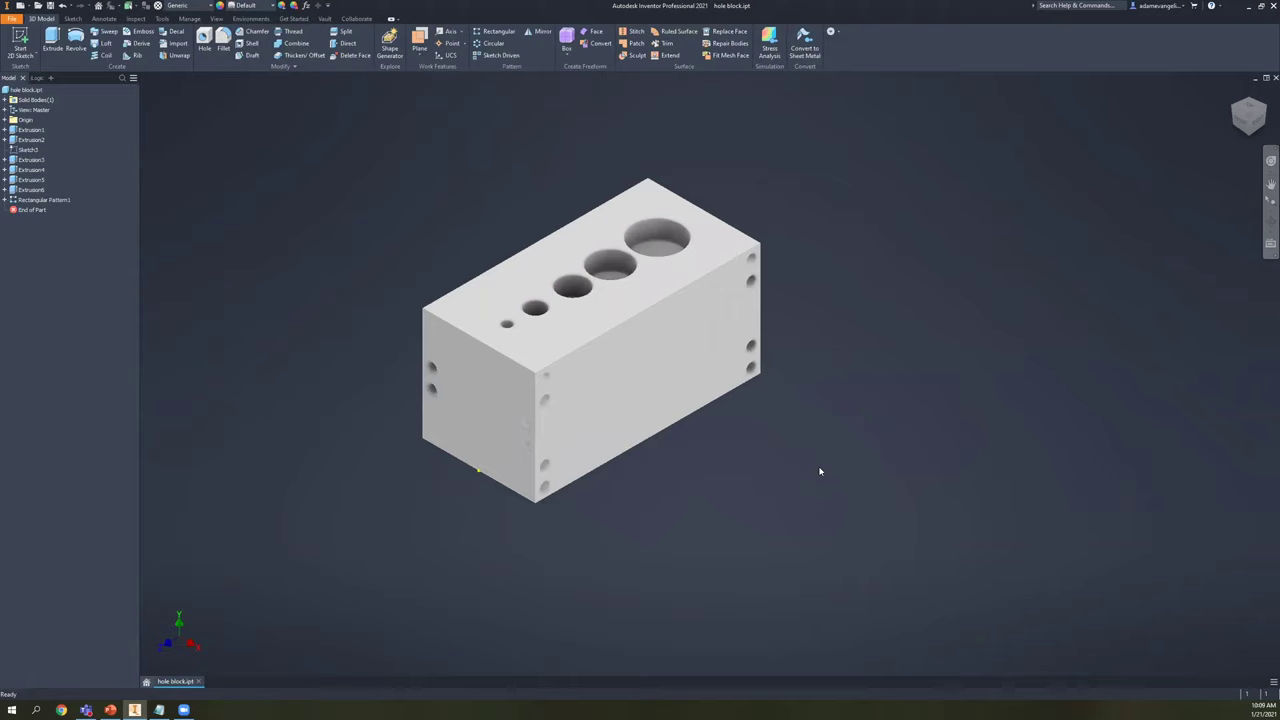
pyautogui.keyDown('shift'); pyautogui.moveTo(420, 496); pyautogui.dragTo(503, 507, button='middle'); pyautogui.keyUp('shift')
pyautogui.press('F6')
pyautogui.scroll(-3, 531, 497)
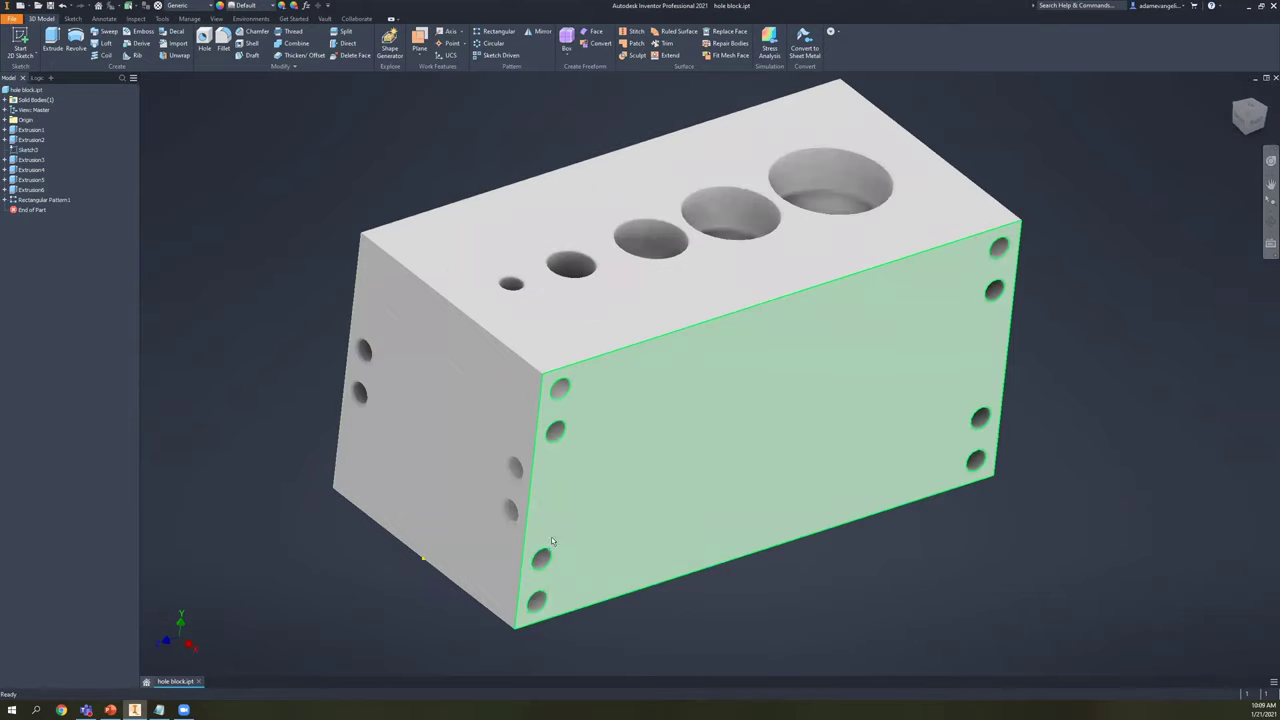
pyautogui.scroll(-4, 556, 525)
pyautogui.keyDown('shift'); pyautogui.moveTo(556, 525); pyautogui.dragTo(639, 483, button='middle'); pyautogui.keyUp('shift')
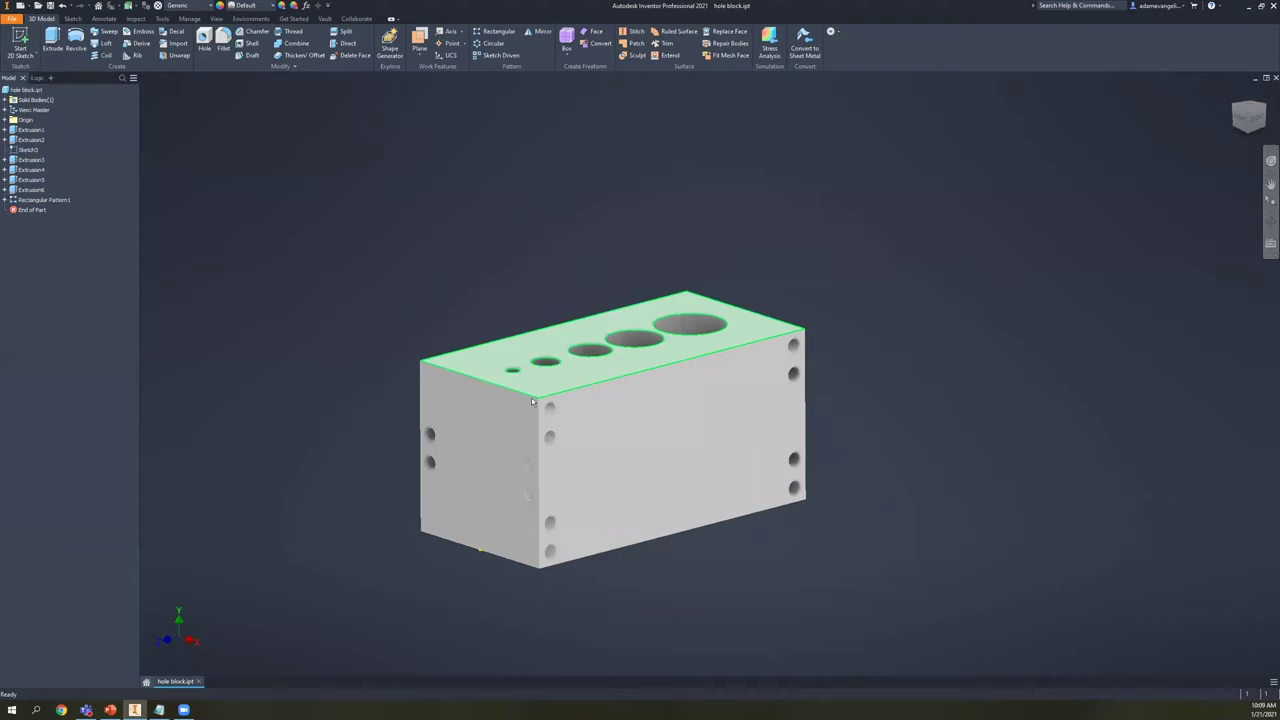
pyautogui.moveTo(532, 400)
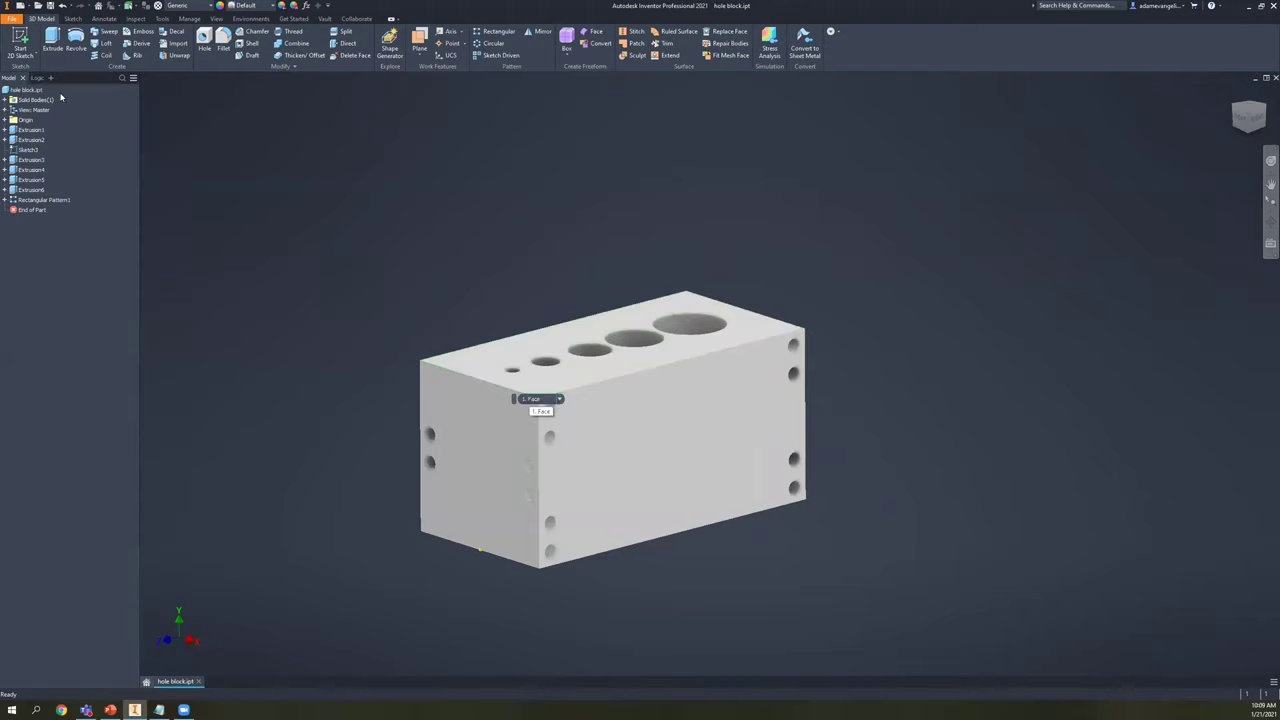
# - Open the hole block assy.iam assembly and view the block from above its end face
pyautogui.click(146, 681)
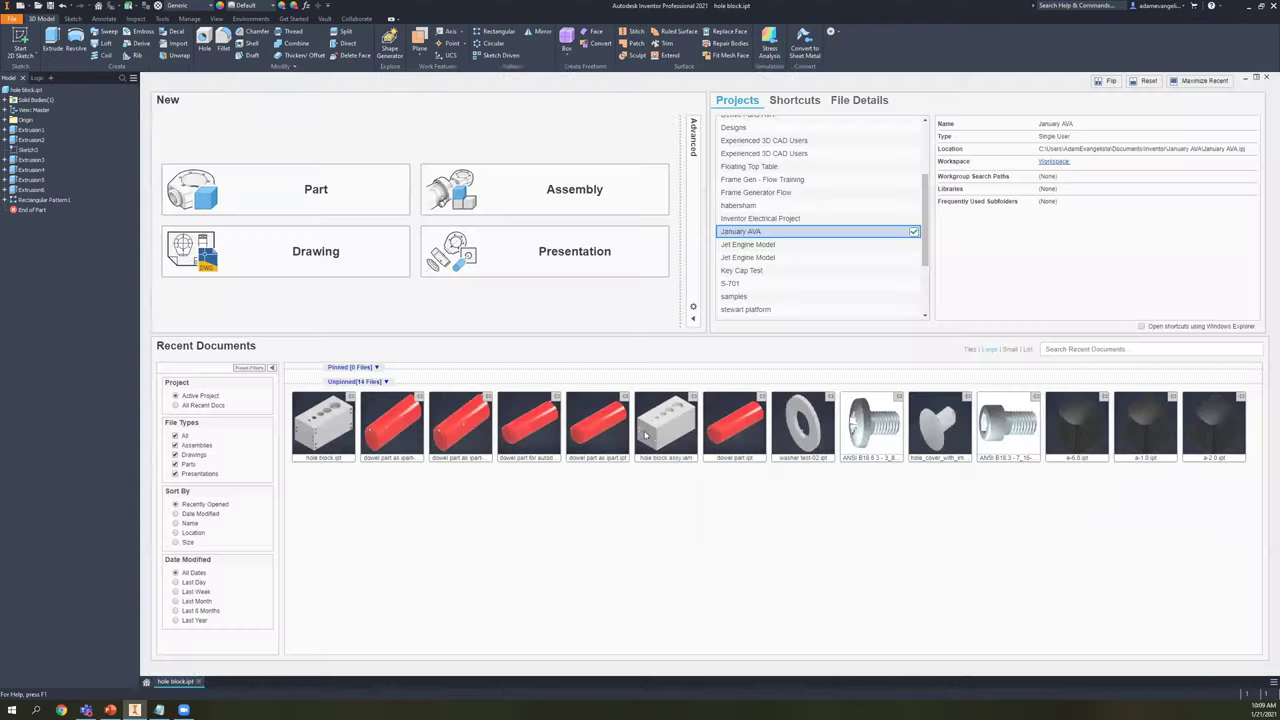
pyautogui.click(648, 428)
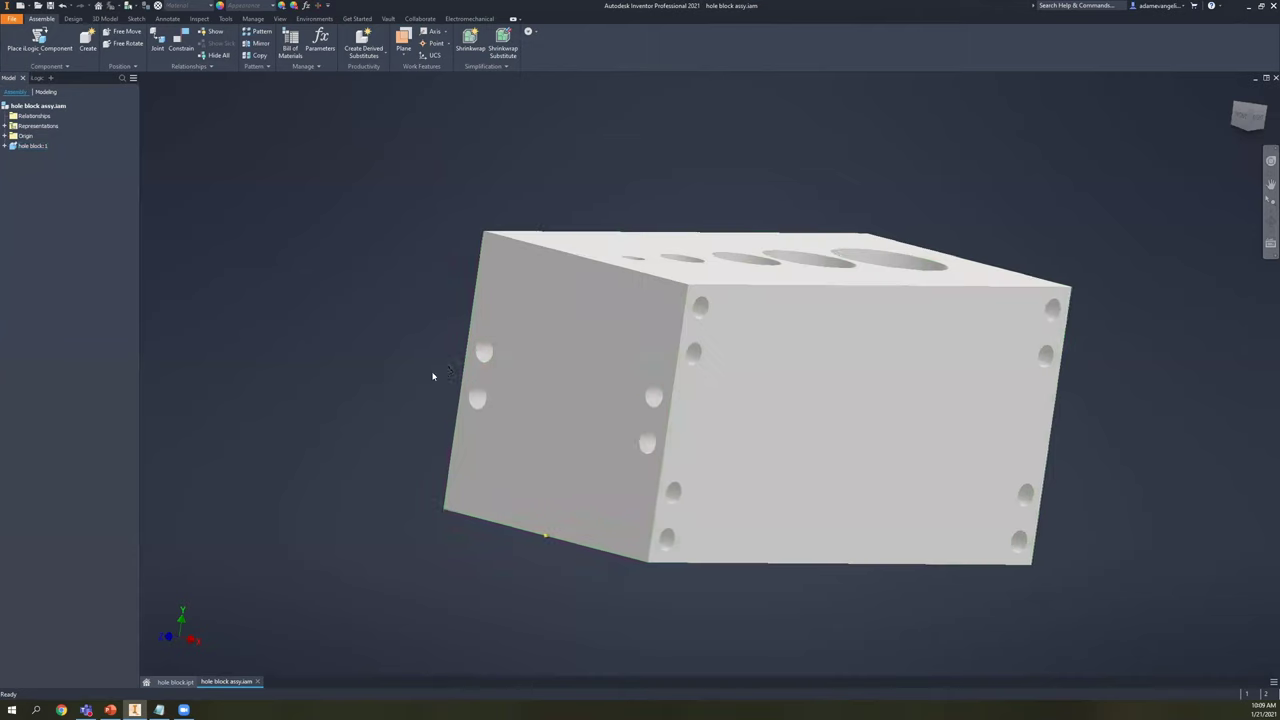
pyautogui.keyDown('shift'); pyautogui.moveTo(433, 376); pyautogui.dragTo(553, 359, button='middle'); pyautogui.keyUp('shift')
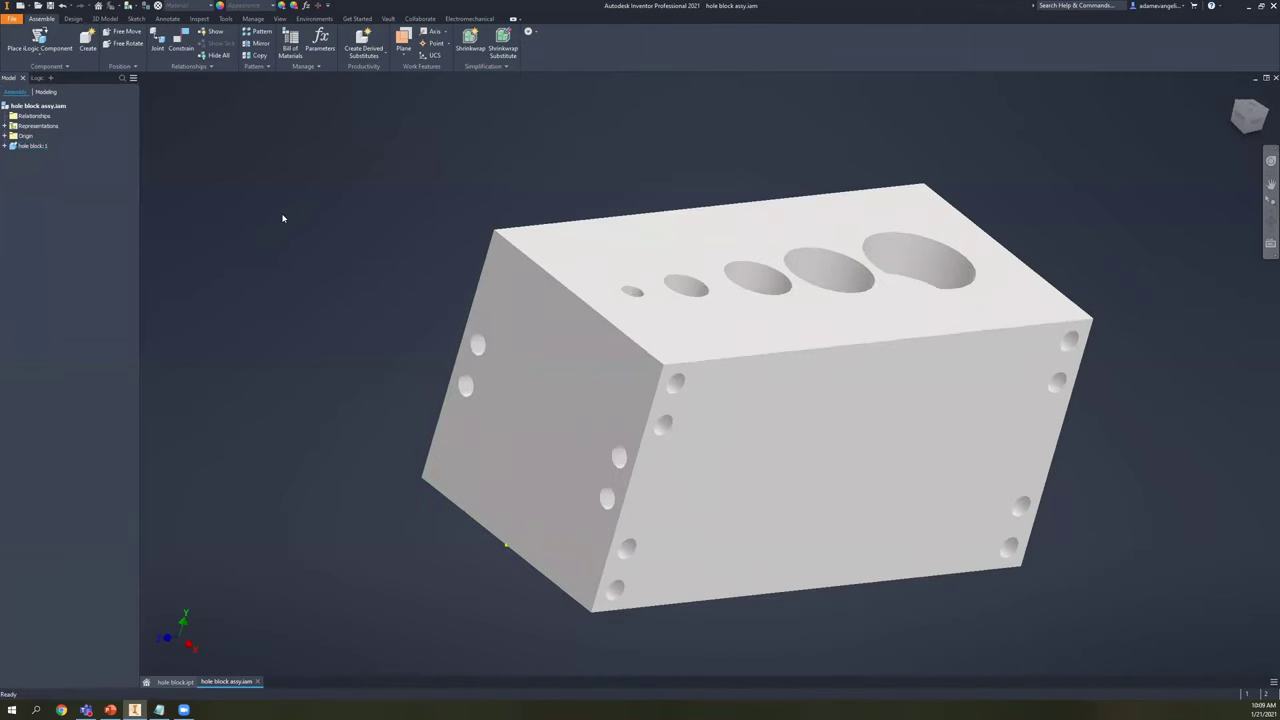
# - Open the dowel part.ipt file from the recent documents
pyautogui.click(30, 56)
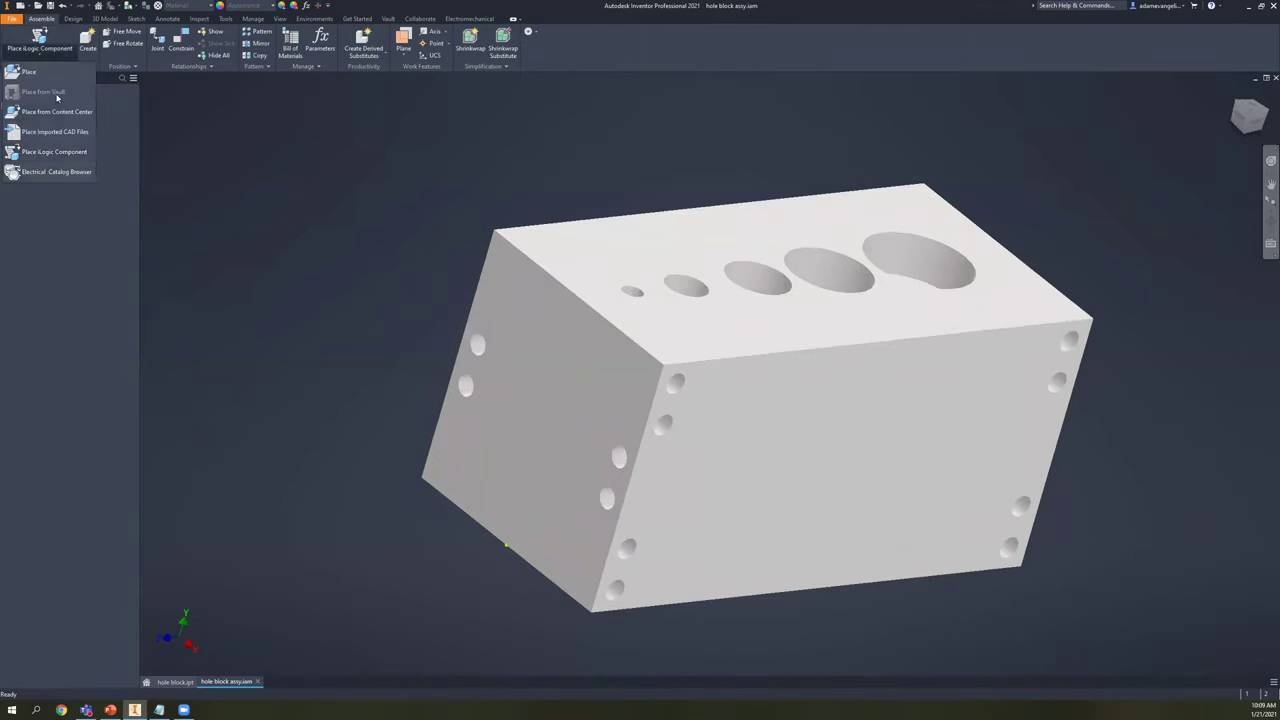
pyautogui.click(165, 119)
pyautogui.click(146, 682)
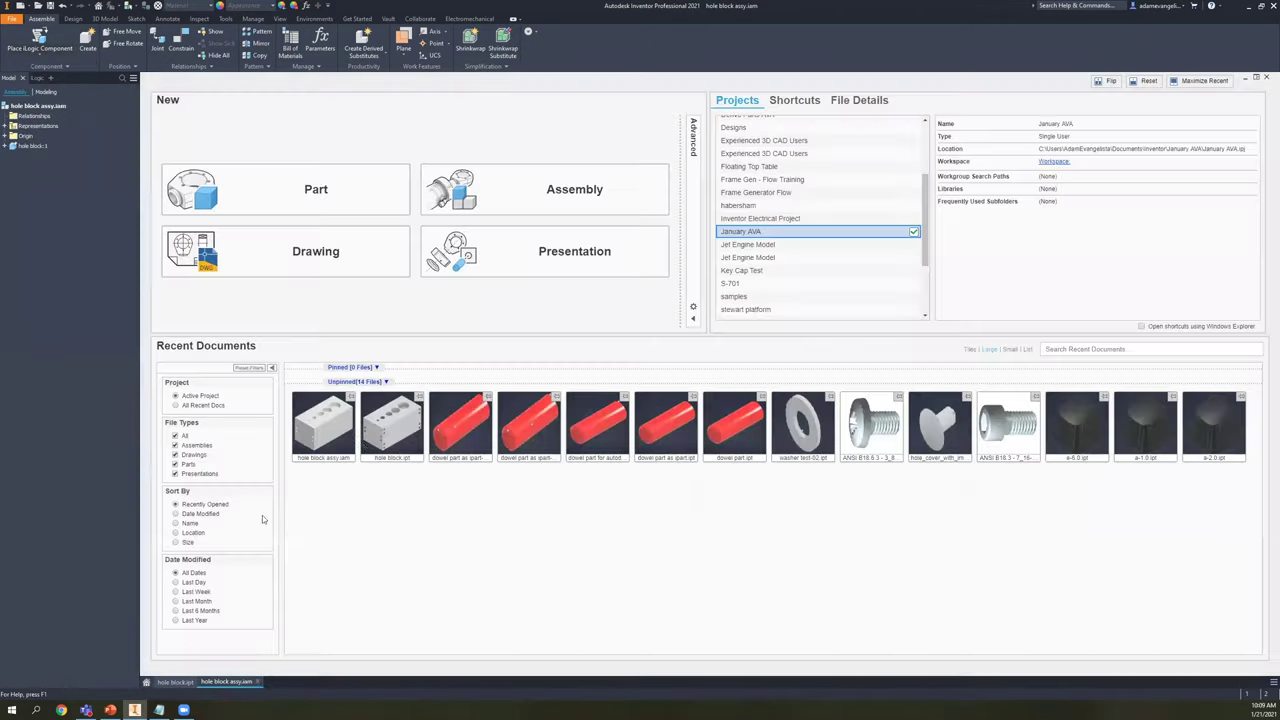
pyautogui.click(483, 426)
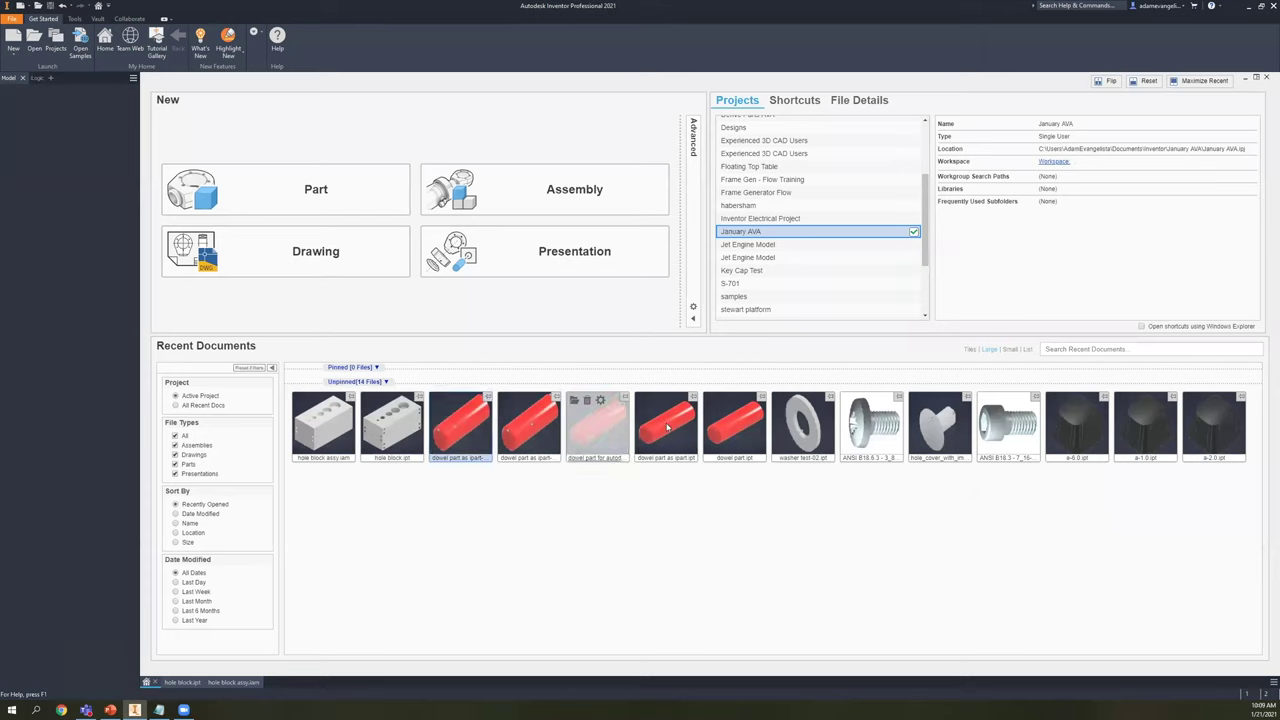
pyautogui.click(728, 452)
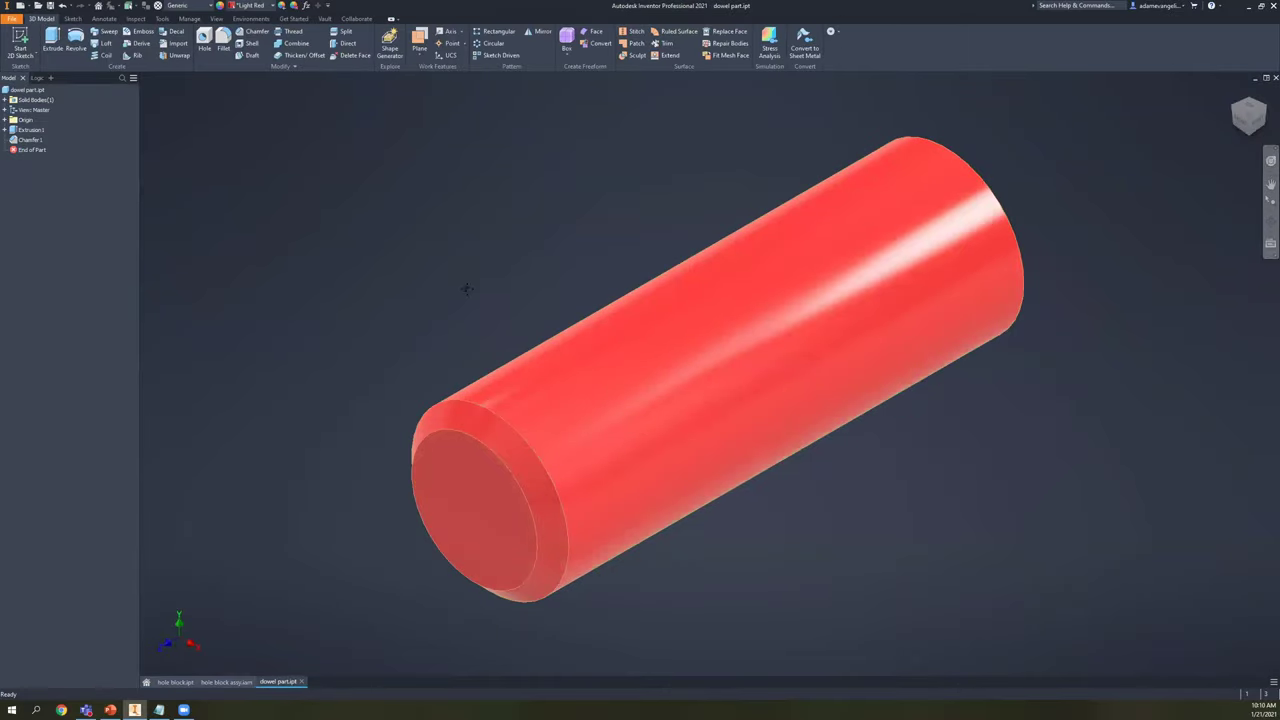
# - Examine the dowel's cylindrical body, its chamfered end and its plain end from different angles
pyautogui.moveTo(690, 294); pyautogui.dragTo(524, 344, button='middle')
pyautogui.scroll(4, 735, 374)
pyautogui.scroll(3, 802, 385)
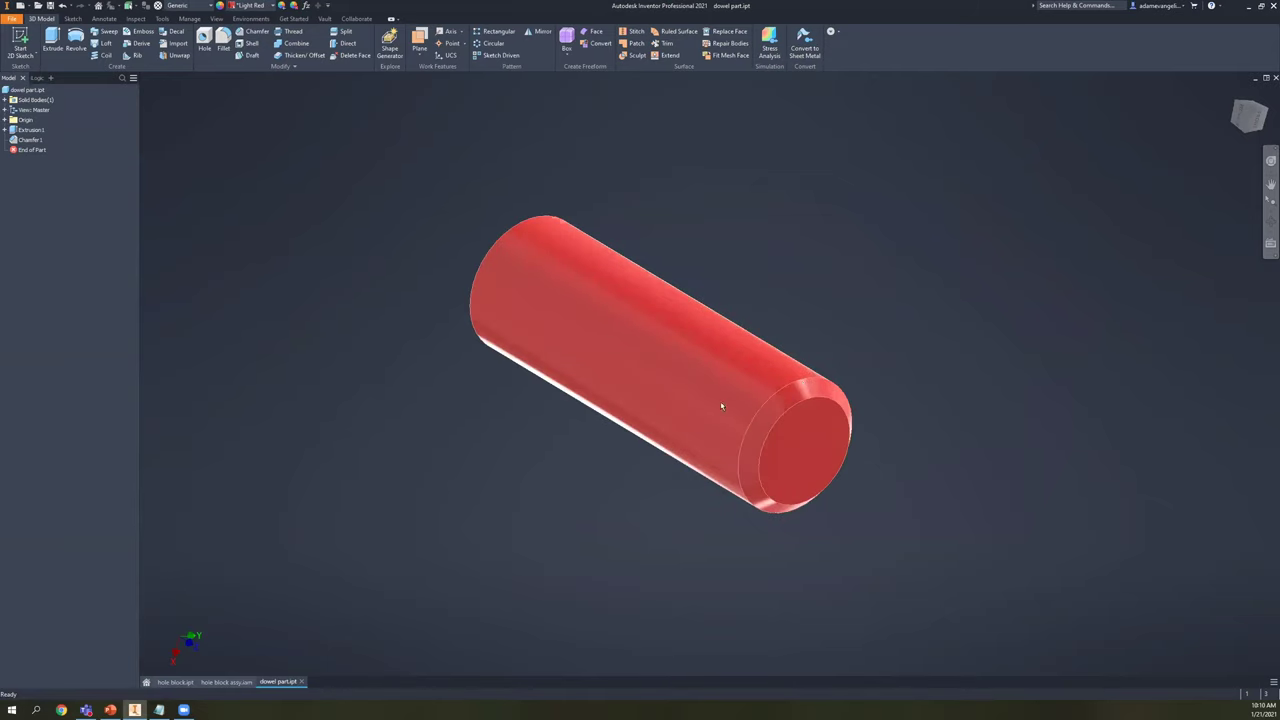
pyautogui.click(30, 139)
pyautogui.scroll(-3, 401, 364)
pyautogui.click(374, 397)
pyautogui.keyDown('shift'); pyautogui.moveTo(617, 388); pyautogui.dragTo(514, 343, button='middle'); pyautogui.keyUp('shift')
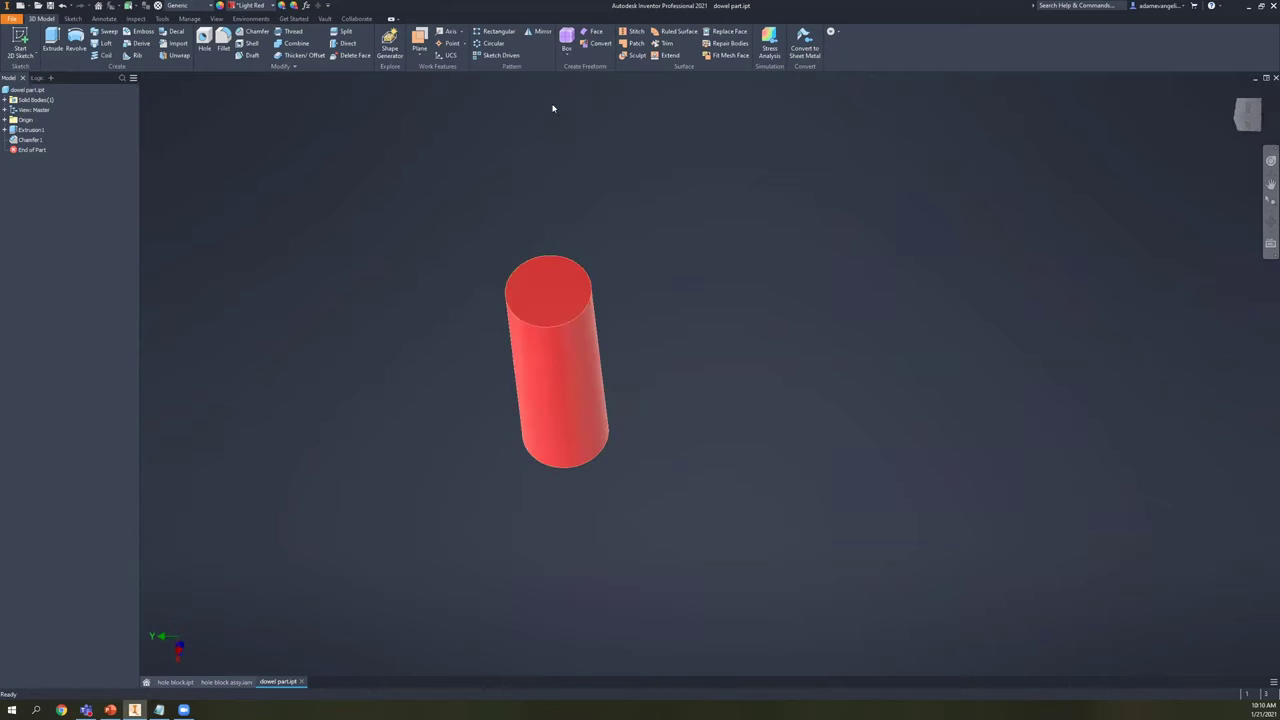
pyautogui.moveTo(301, 448); pyautogui.dragTo(374, 398, button='middle')
pyautogui.moveTo(183, 709)
pyautogui.moveTo(190, 686)
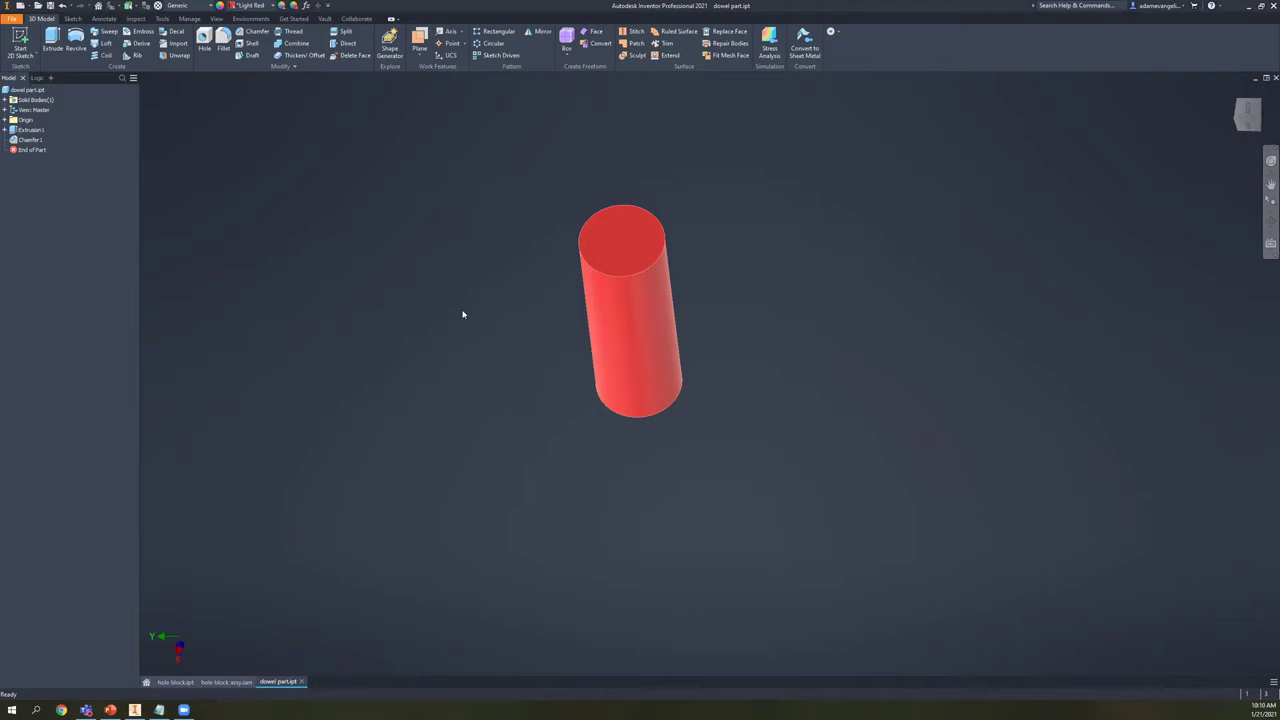
pyautogui.keyDown('shift'); pyautogui.moveTo(660, 324); pyautogui.dragTo(431, 409, button='middle'); pyautogui.keyUp('shift')
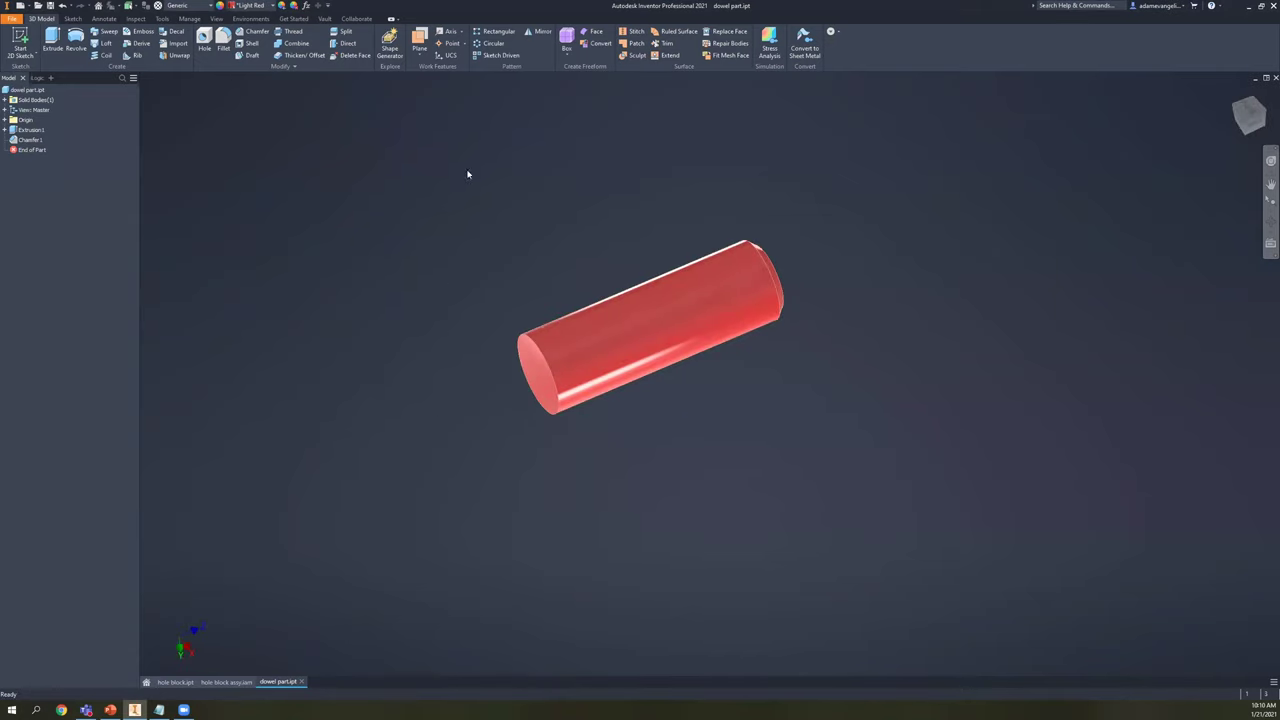
# - Switch to hole block assy.iam and place four instances of the dowel part in a column beside the block's end face
pyautogui.click(236, 683)
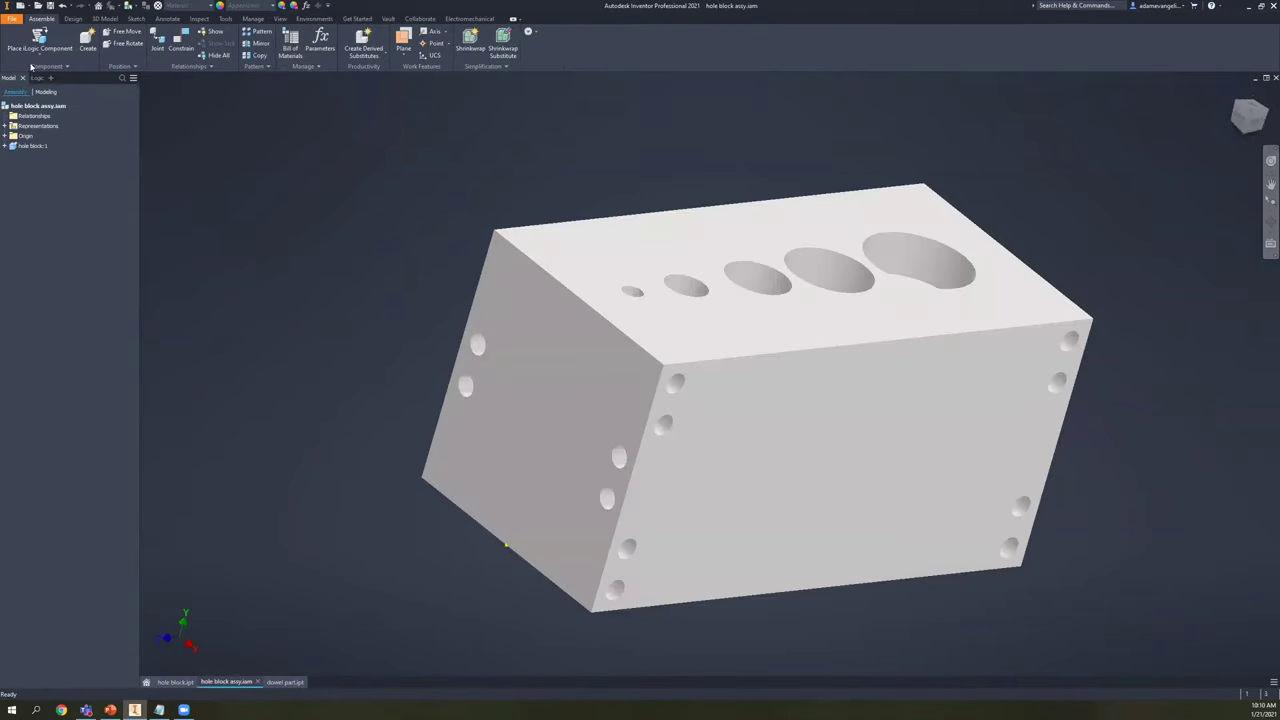
pyautogui.click(31, 59)
pyautogui.click(86, 120)
pyautogui.press('p')
pyautogui.doubleClick(137, 82)
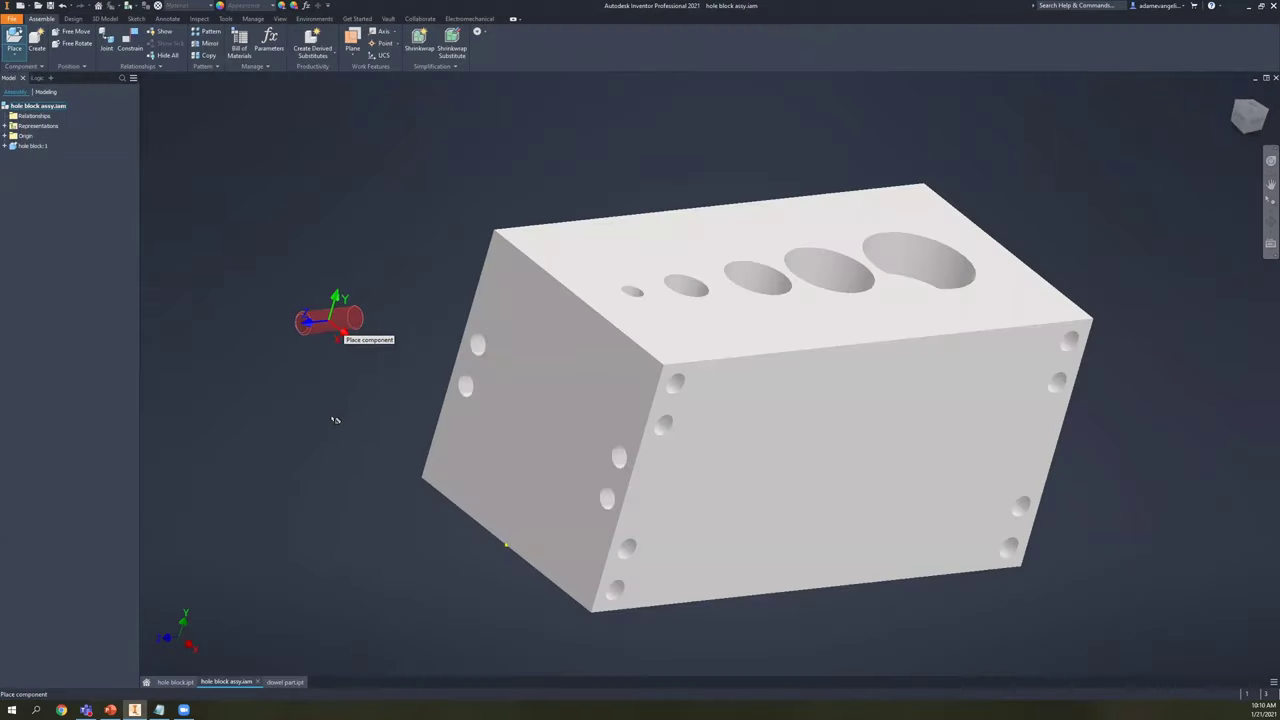
pyautogui.click(334, 328)
pyautogui.click(333, 397)
pyautogui.click(322, 474)
pyautogui.click(319, 538)
pyautogui.press('Escape')
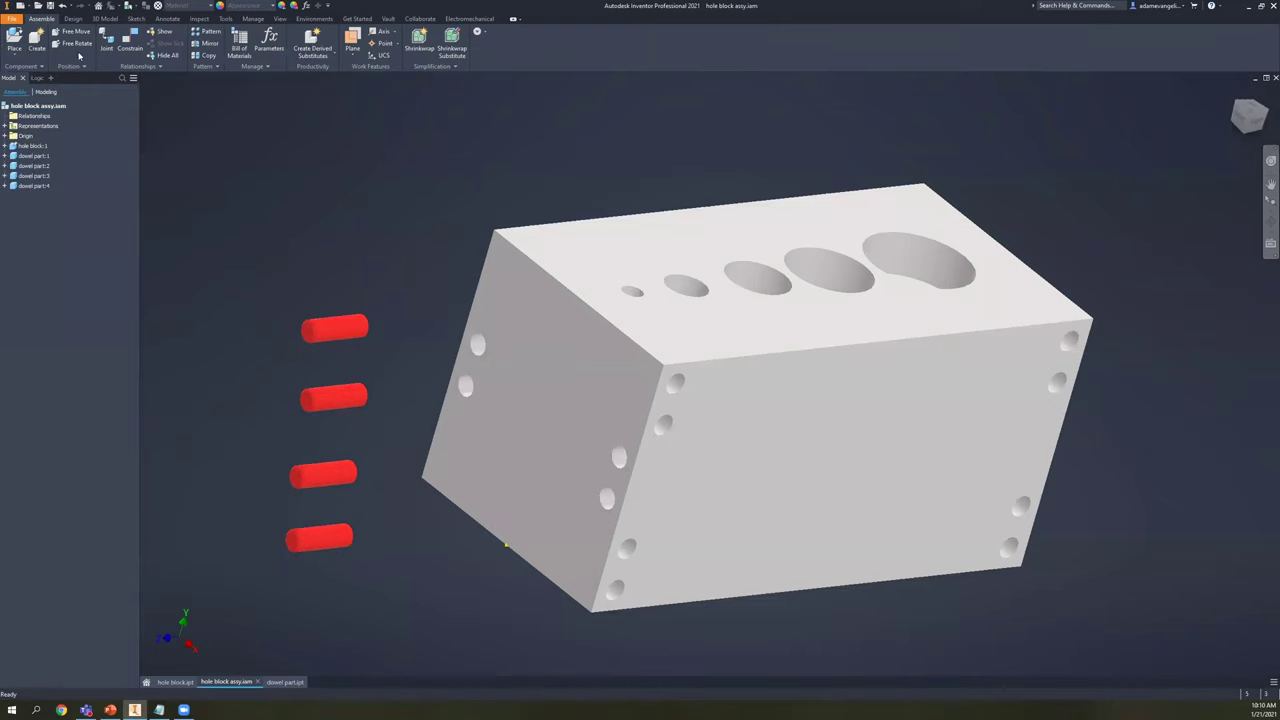
# - Seat the uppermost dowel in the upper far hole of the block's end face with an aligned Insert constraint at 0.000 in offset
pyautogui.click(130, 42)
pyautogui.moveTo(368, 302); pyautogui.dragTo(462, 331, button='middle')
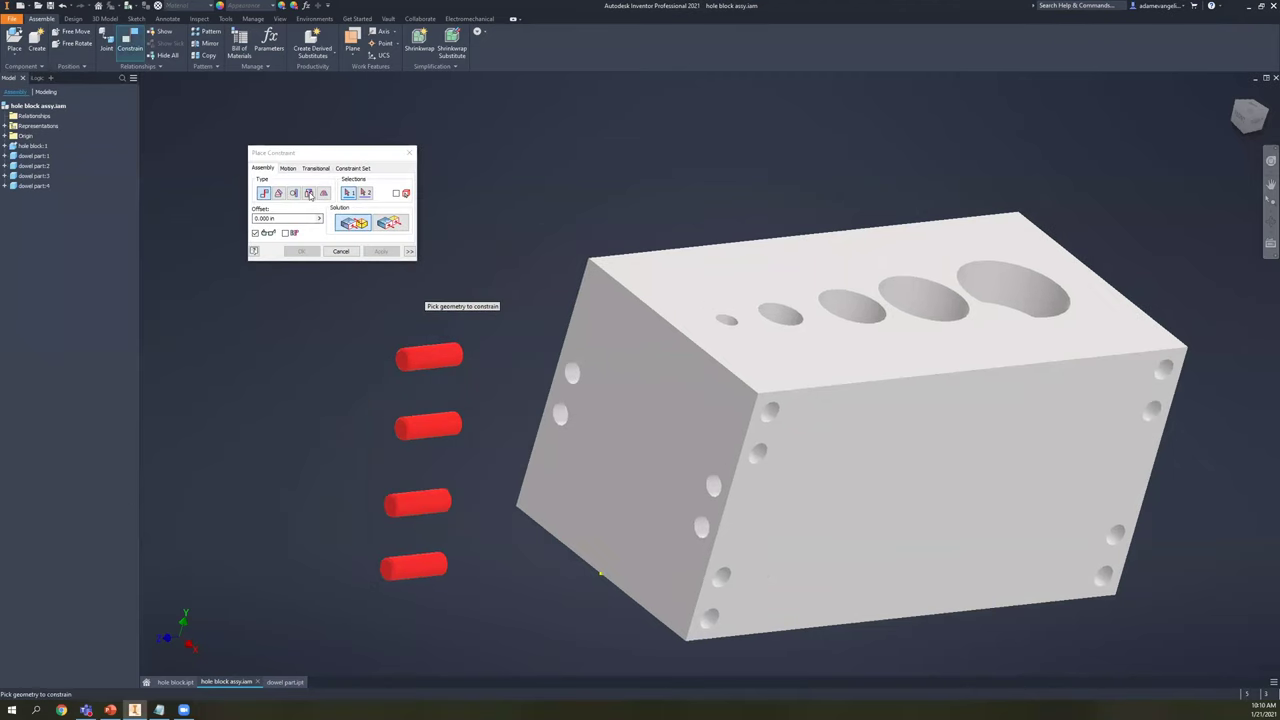
pyautogui.scroll(5, 463, 366)
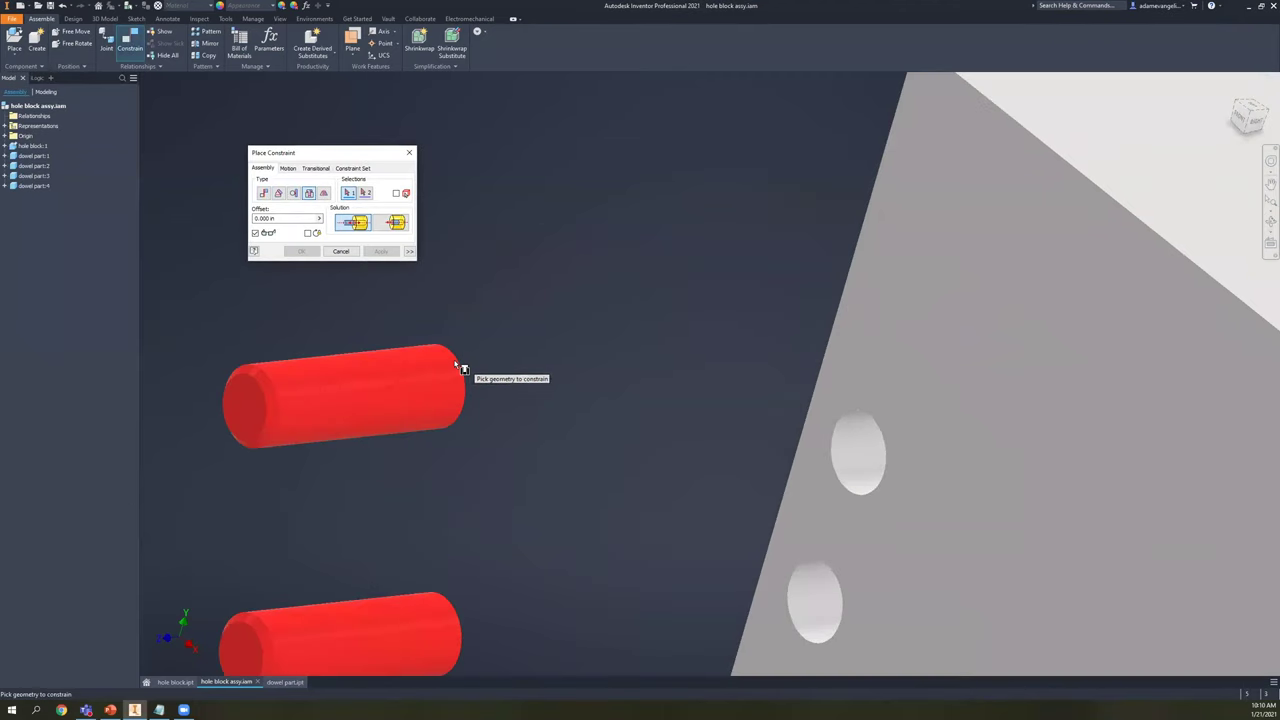
pyautogui.click(463, 368)
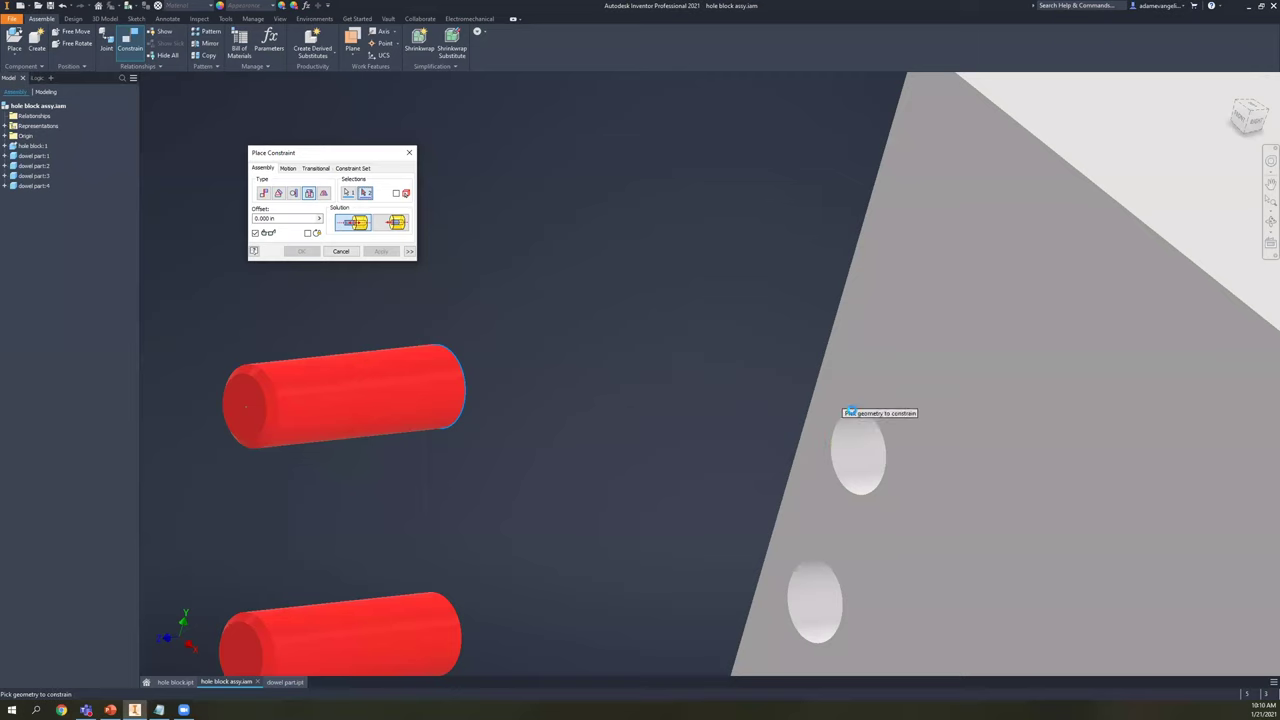
pyautogui.click(753, 433)
pyautogui.scroll(-2, 750, 430)
pyautogui.moveTo(770, 421); pyautogui.dragTo(577, 387, button='middle')
pyautogui.click(397, 222)
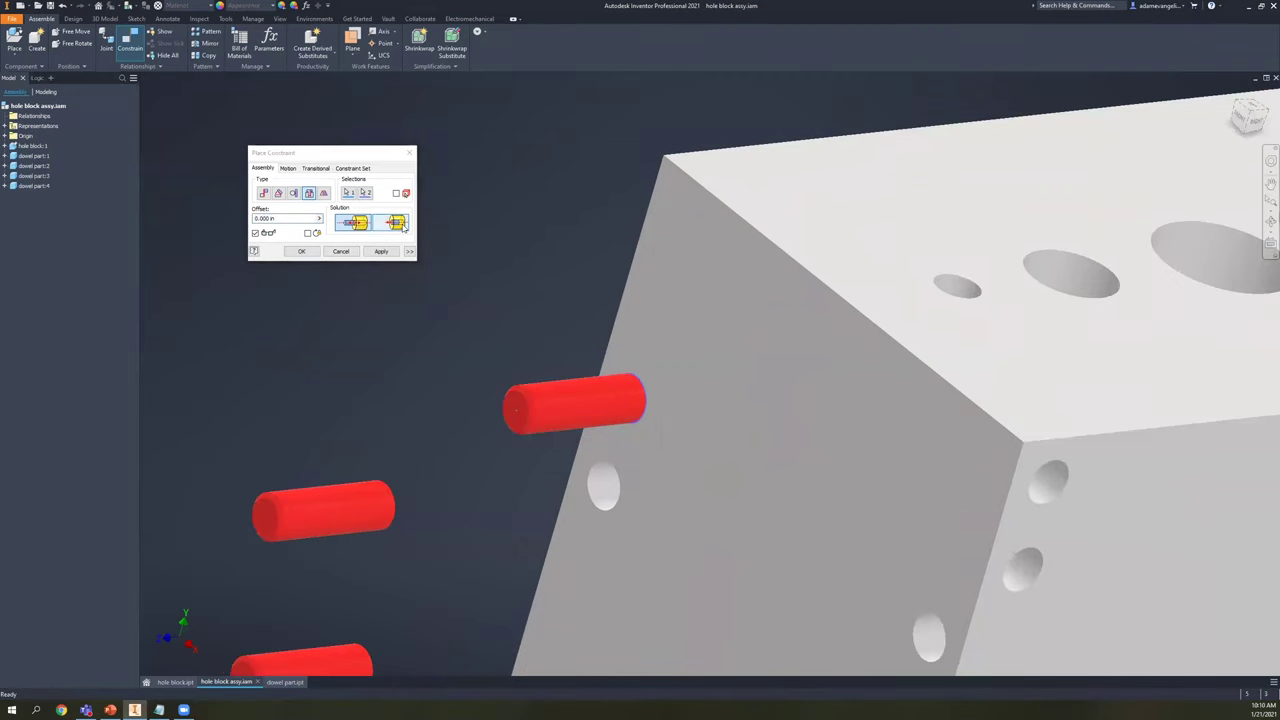
pyautogui.click(383, 251)
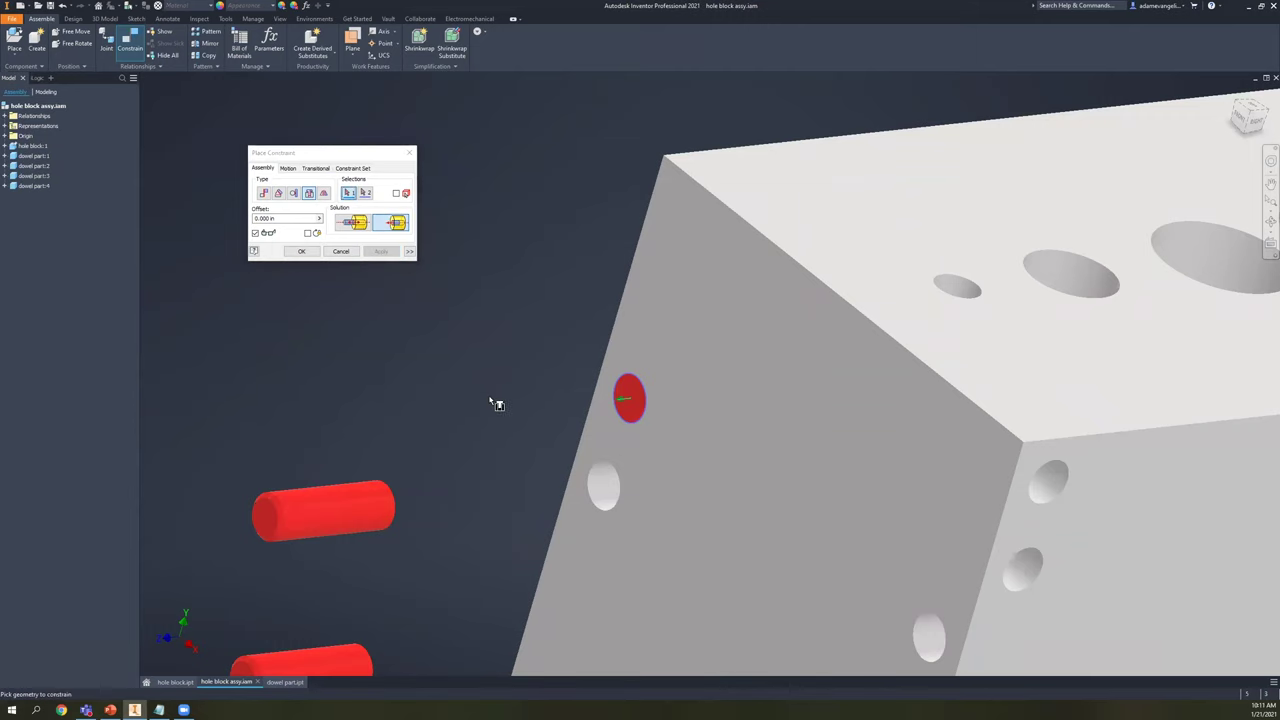
# - Seat the next dowel in the hole directly below the filled one with another aligned Insert constraint
pyautogui.scroll(-3, 486, 400)
pyautogui.scroll(2, 566, 289)
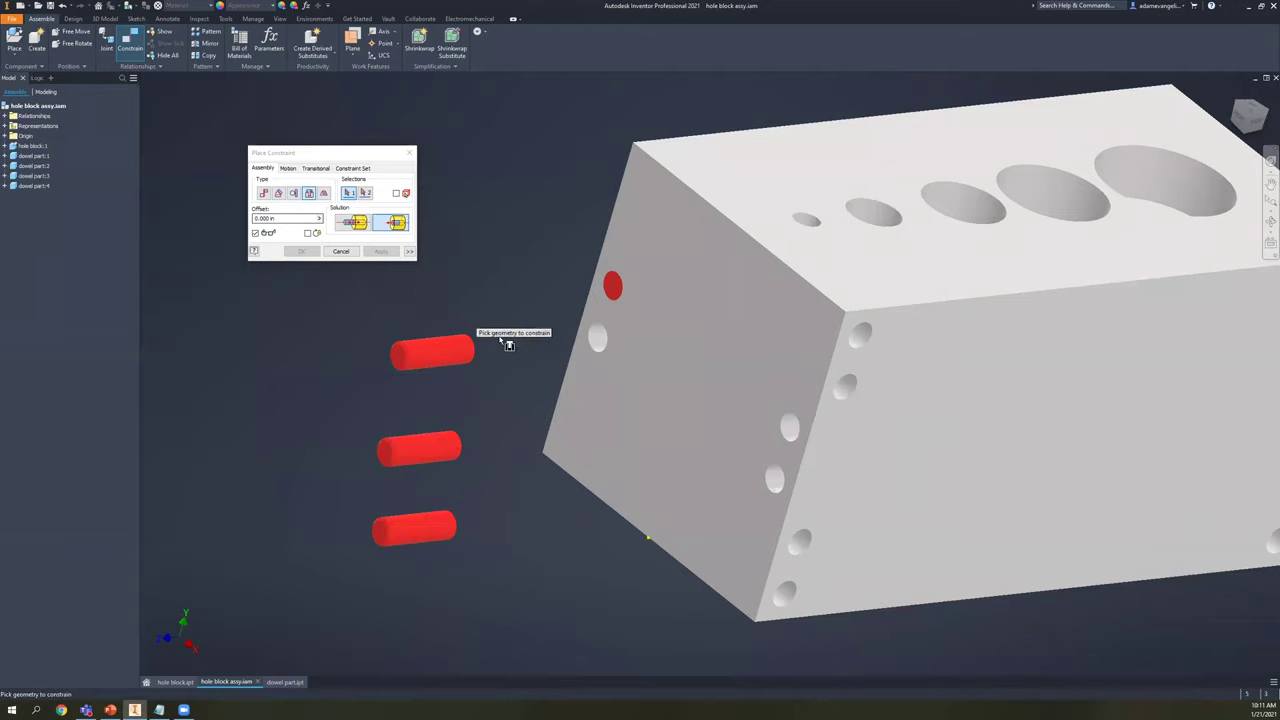
pyautogui.scroll(2, 508, 343)
pyautogui.click(697, 313)
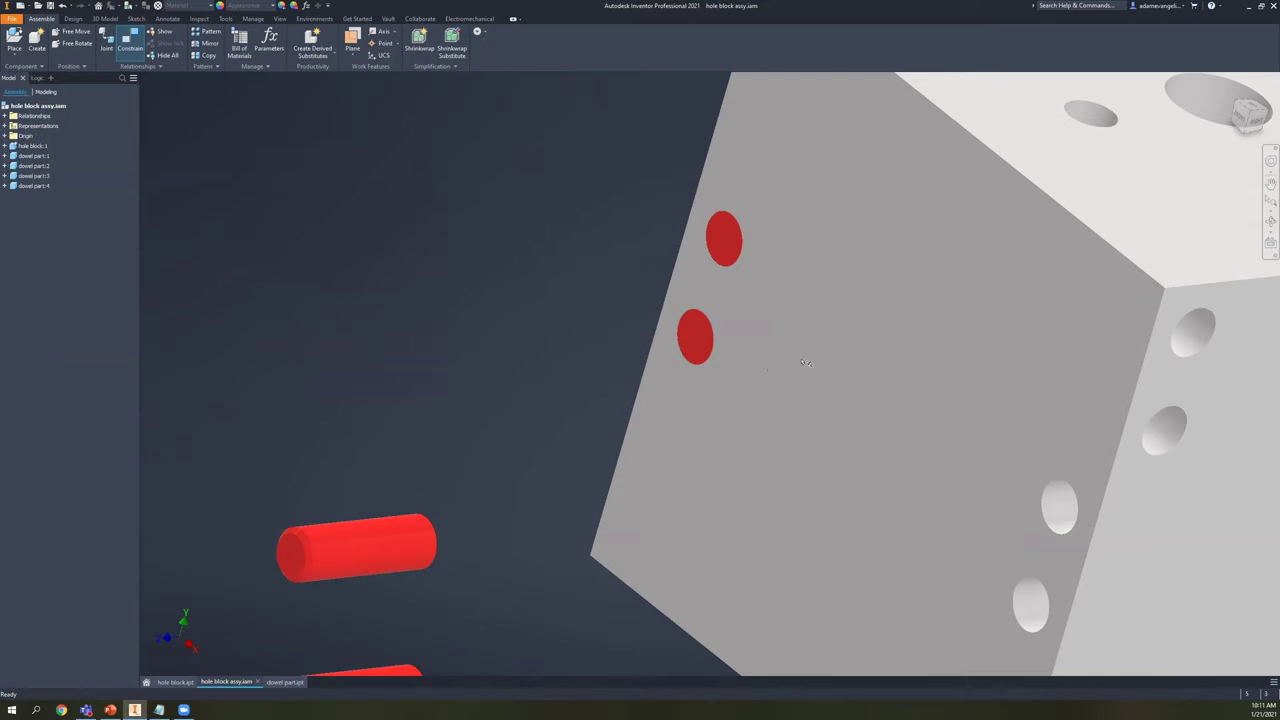
# - Examine the hole rows on the block's opposite long face in the assembly
pyautogui.scroll(-5, 476, 358)
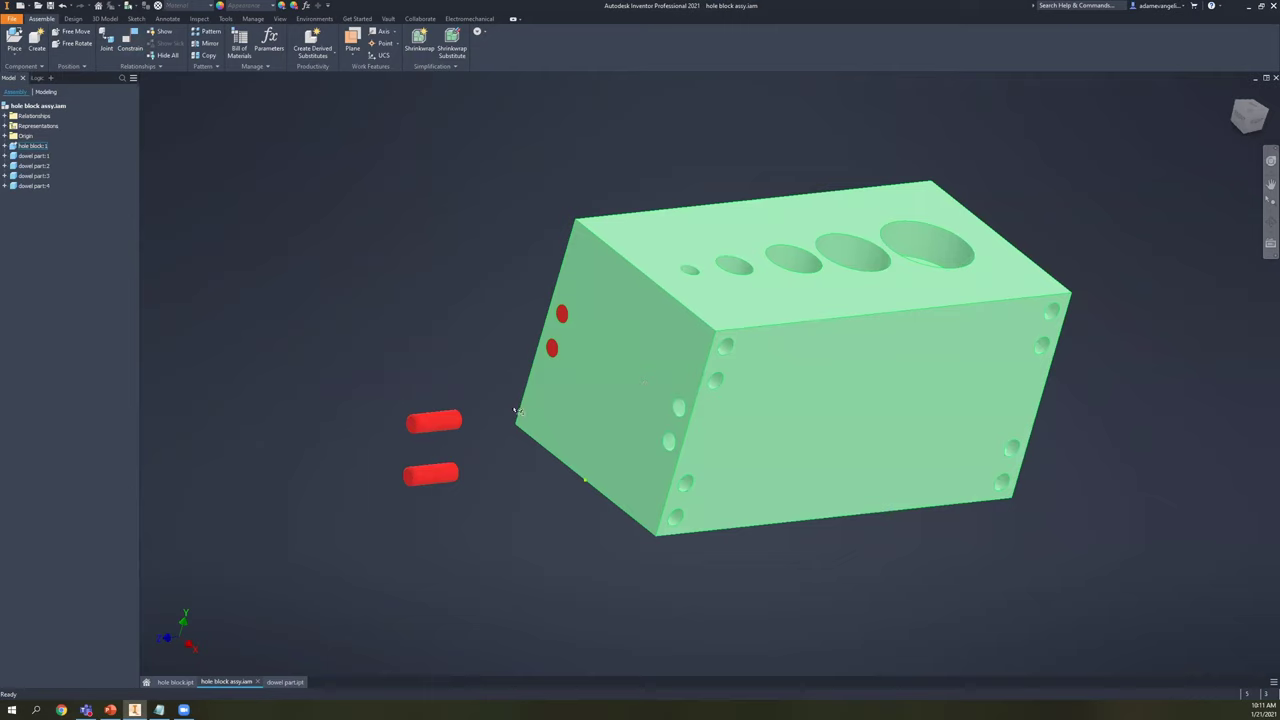
pyautogui.keyDown('shift'); pyautogui.moveTo(634, 486); pyautogui.dragTo(596, 305, button='middle'); pyautogui.keyUp('shift')
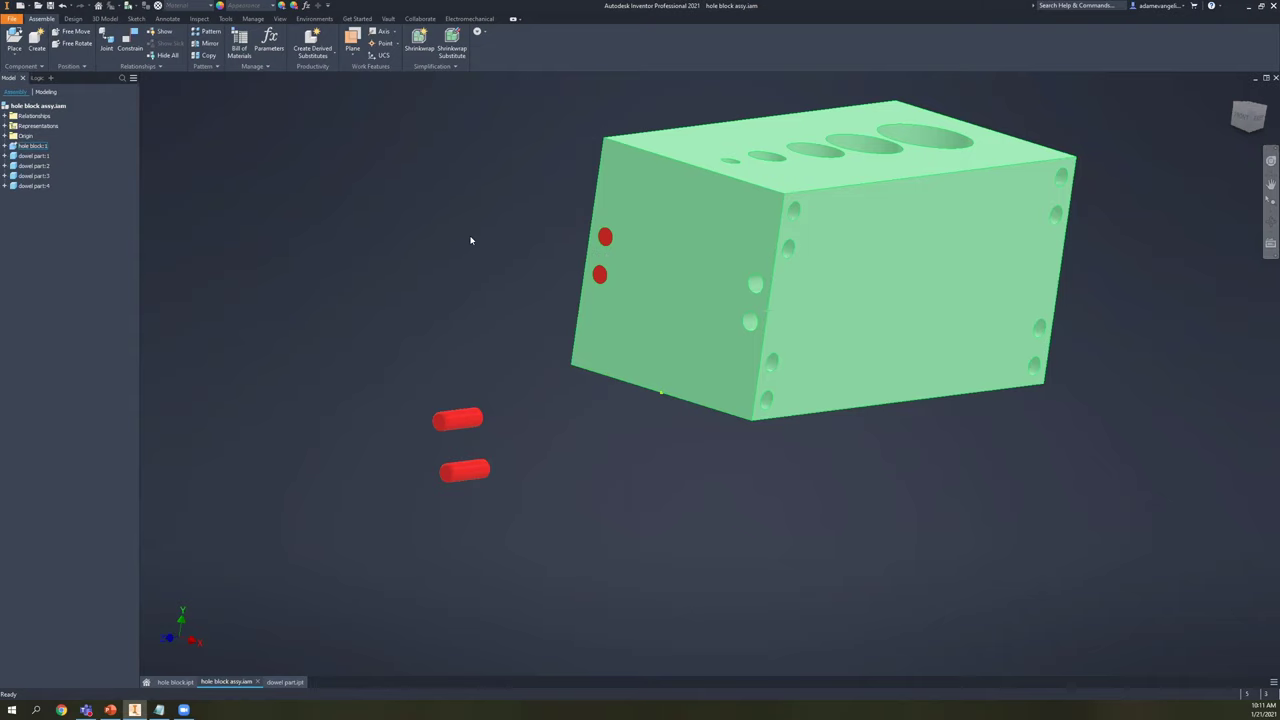
pyautogui.click(380, 216)
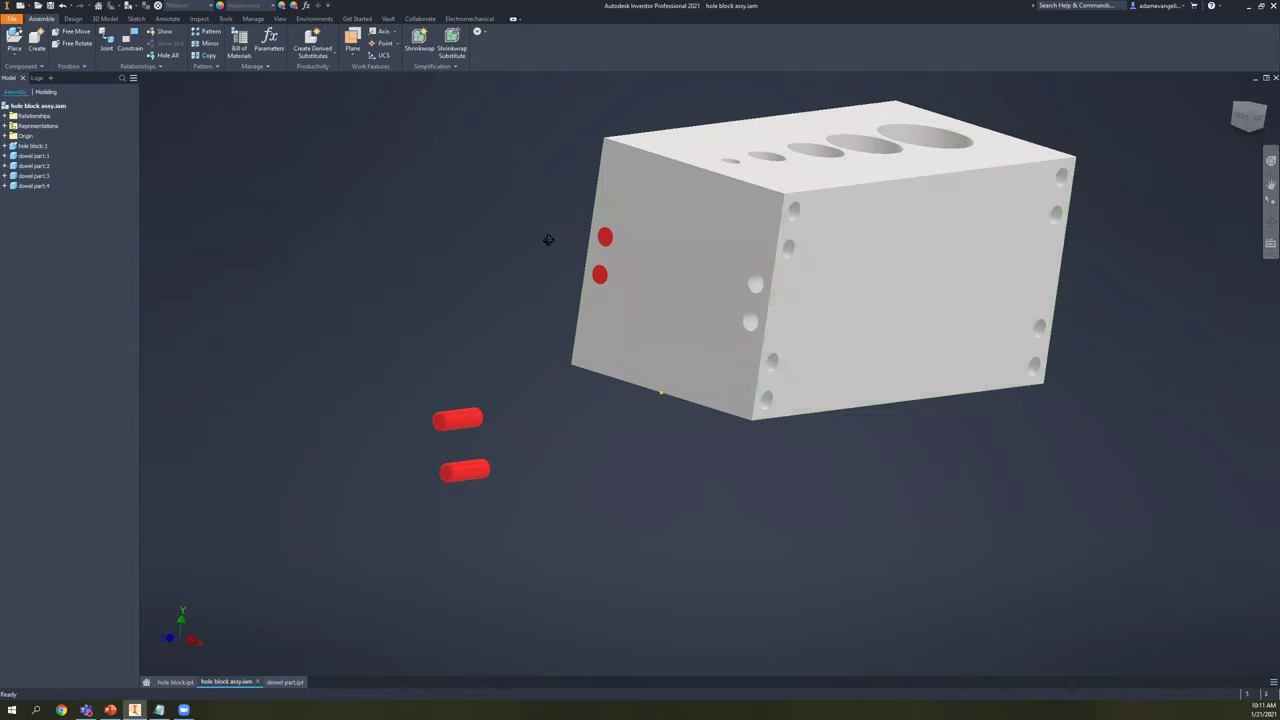
pyautogui.keyDown('shift'); pyautogui.moveTo(680, 420); pyautogui.dragTo(540, 290, button='middle'); pyautogui.keyUp('shift')
pyautogui.moveTo(378, 210); pyautogui.dragTo(475, 334, button='middle')
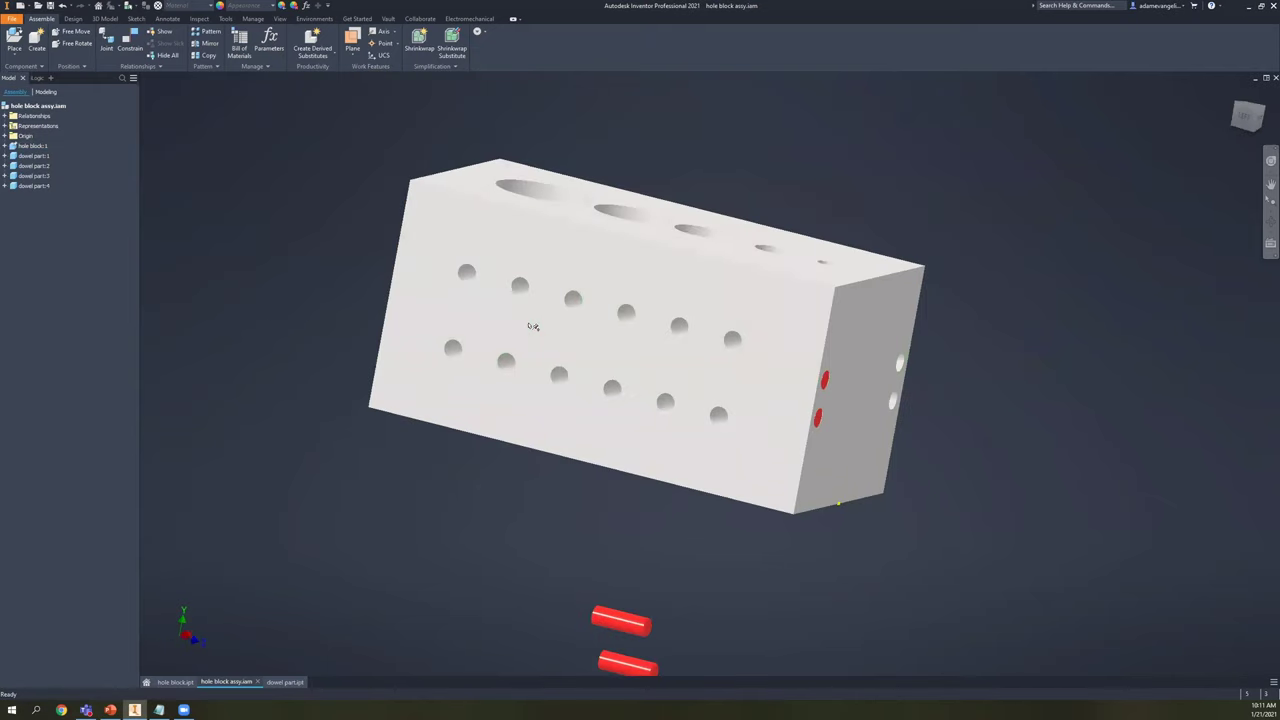
pyautogui.click(533, 326)
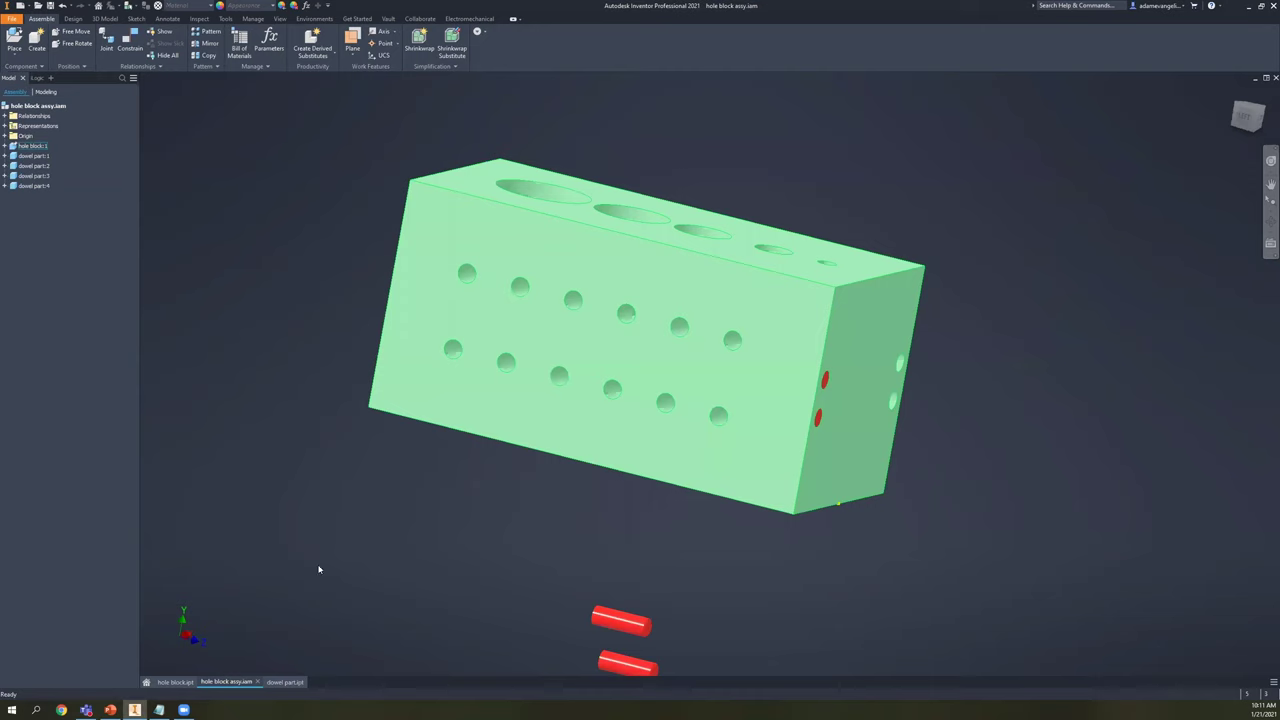
pyautogui.click(319, 569)
# - Switch to hole block.ipt and check which extrusions form the long face's holes, expanding Extrusion5 to show its sketch
pyautogui.click(175, 681)
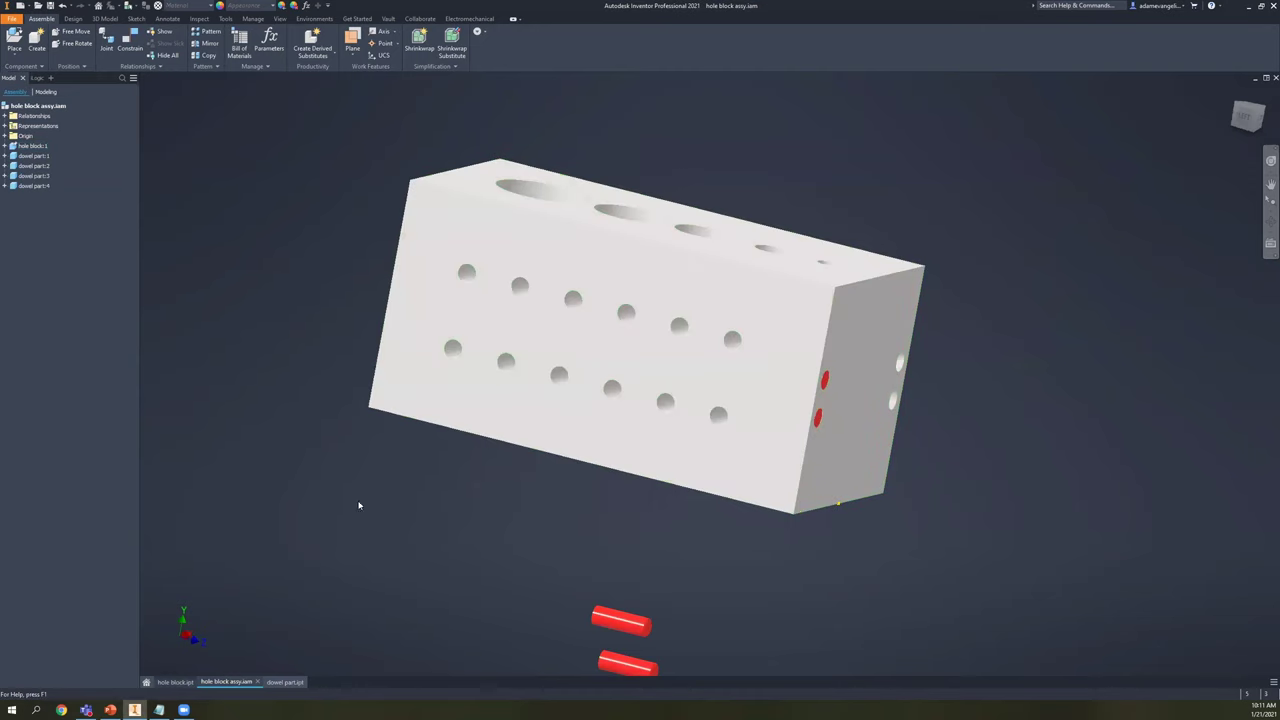
pyautogui.keyDown('shift'); pyautogui.moveTo(520, 437); pyautogui.dragTo(315, 218, button='middle'); pyautogui.keyUp('shift')
pyautogui.click(513, 436)
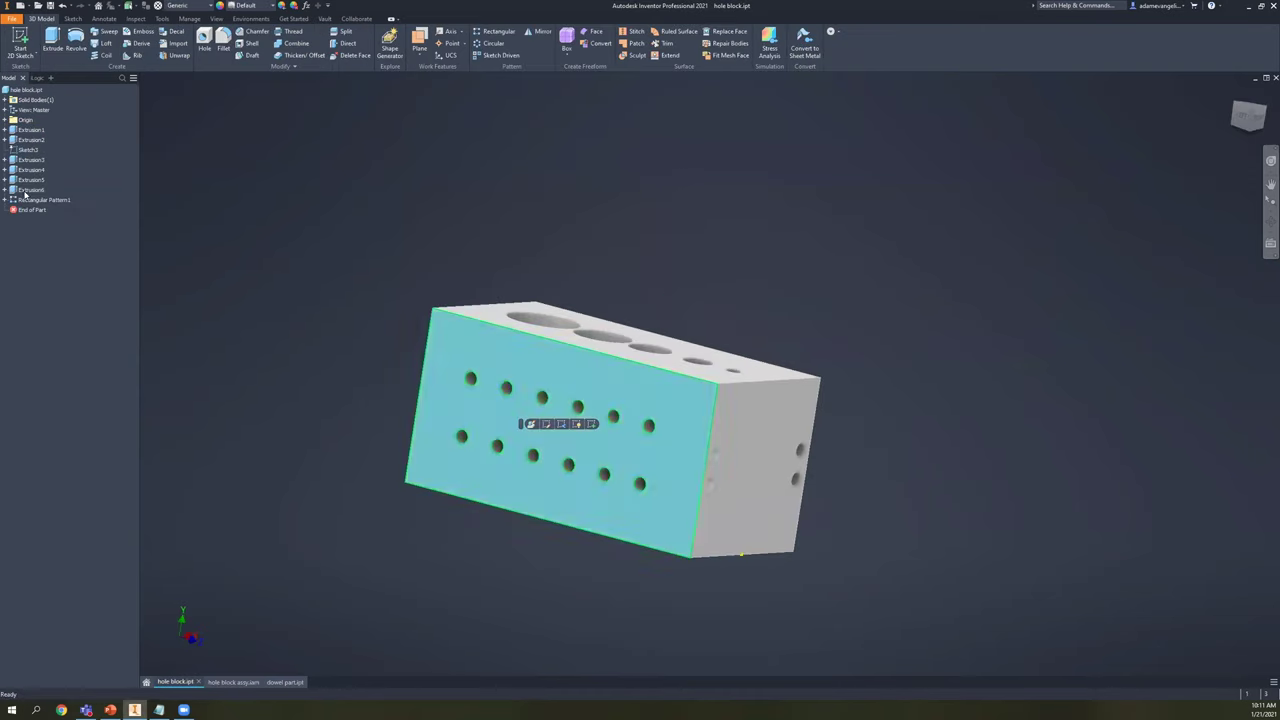
pyautogui.click(27, 190)
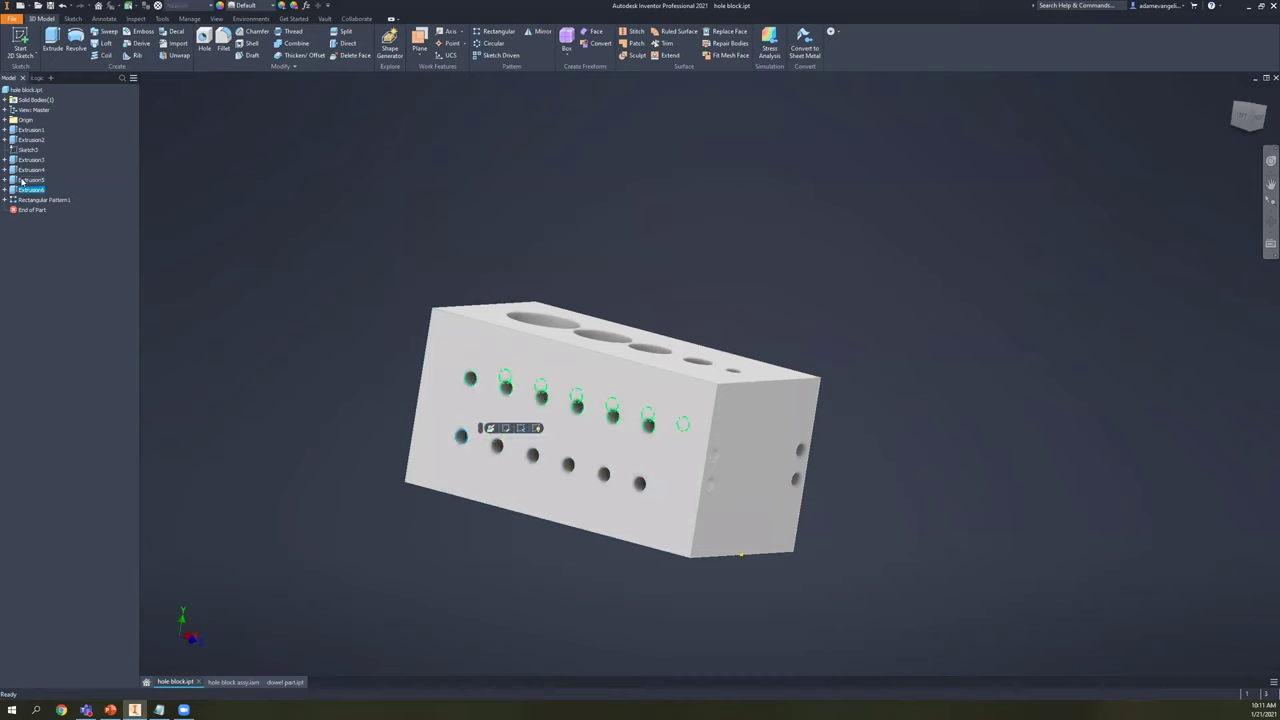
pyautogui.click(23, 180)
pyautogui.click(6, 180)
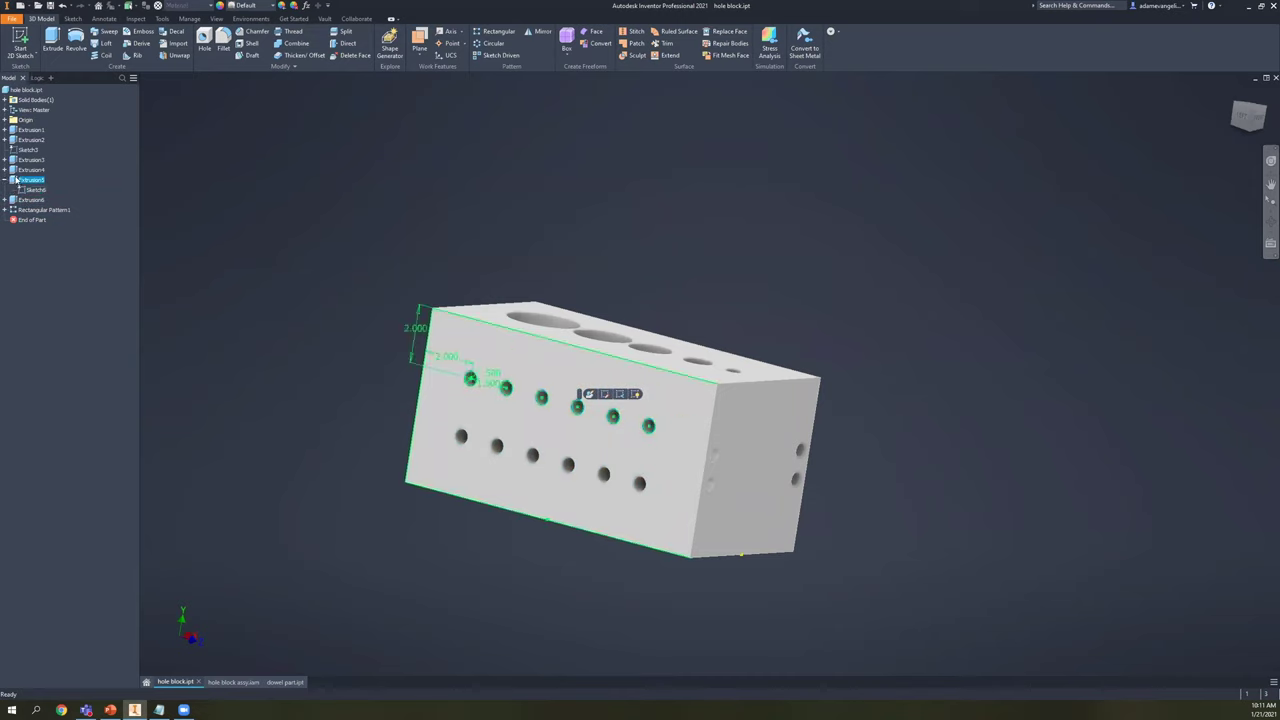
# - Open Sketch6 under Extrusion5 to examine how the upper row of six holes is dimensioned, and finish the sketch
pyautogui.click(24, 170)
pyautogui.click(30, 189)
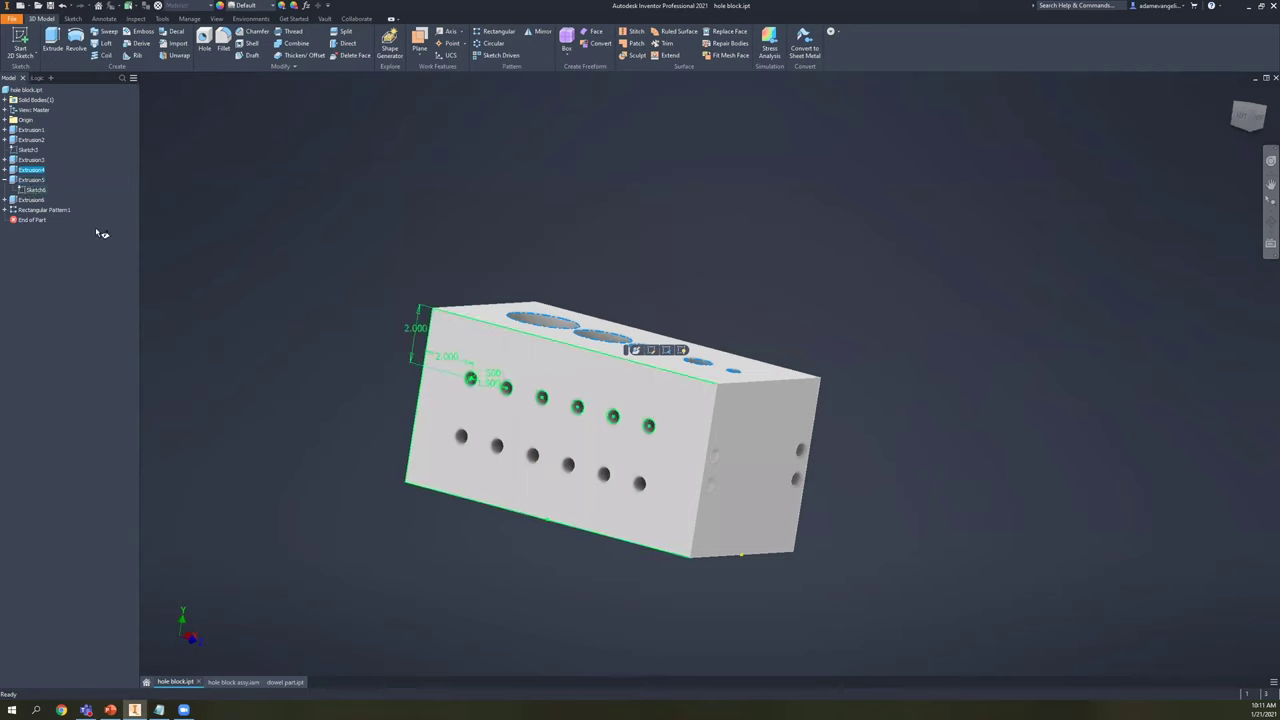
pyautogui.doubleClick(710, 379)
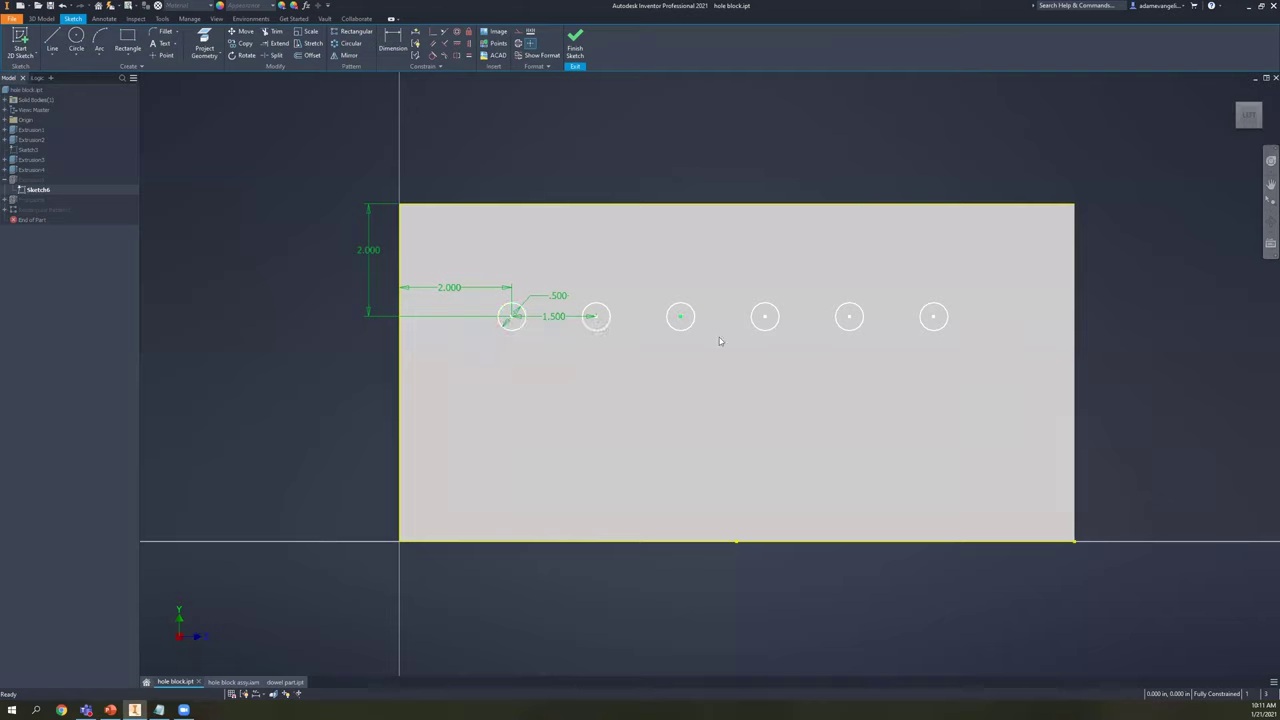
pyautogui.click(574, 43)
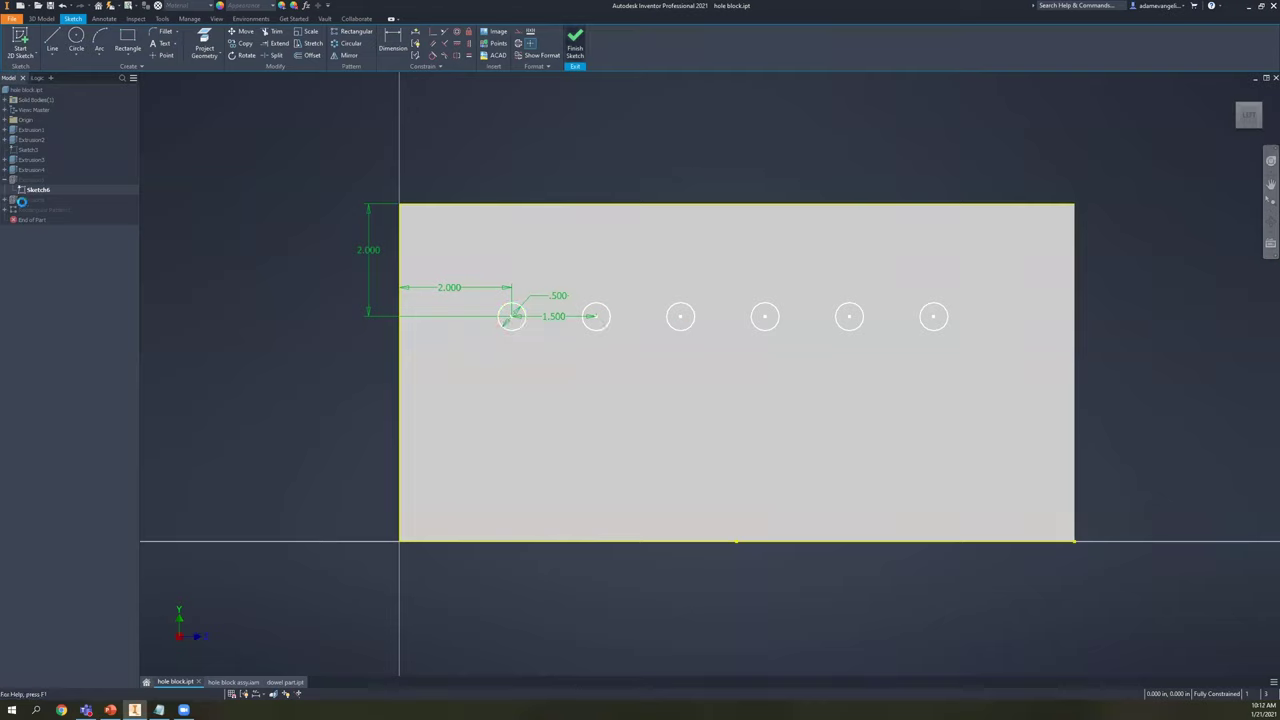
# - Open Sketch7 under Extrusion6 to examine the single lower hole, finish the sketch and check which holes Rectangular Pattern1 makes
pyautogui.click(5, 200)
pyautogui.doubleClick(34, 210)
pyautogui.doubleClick(457, 378)
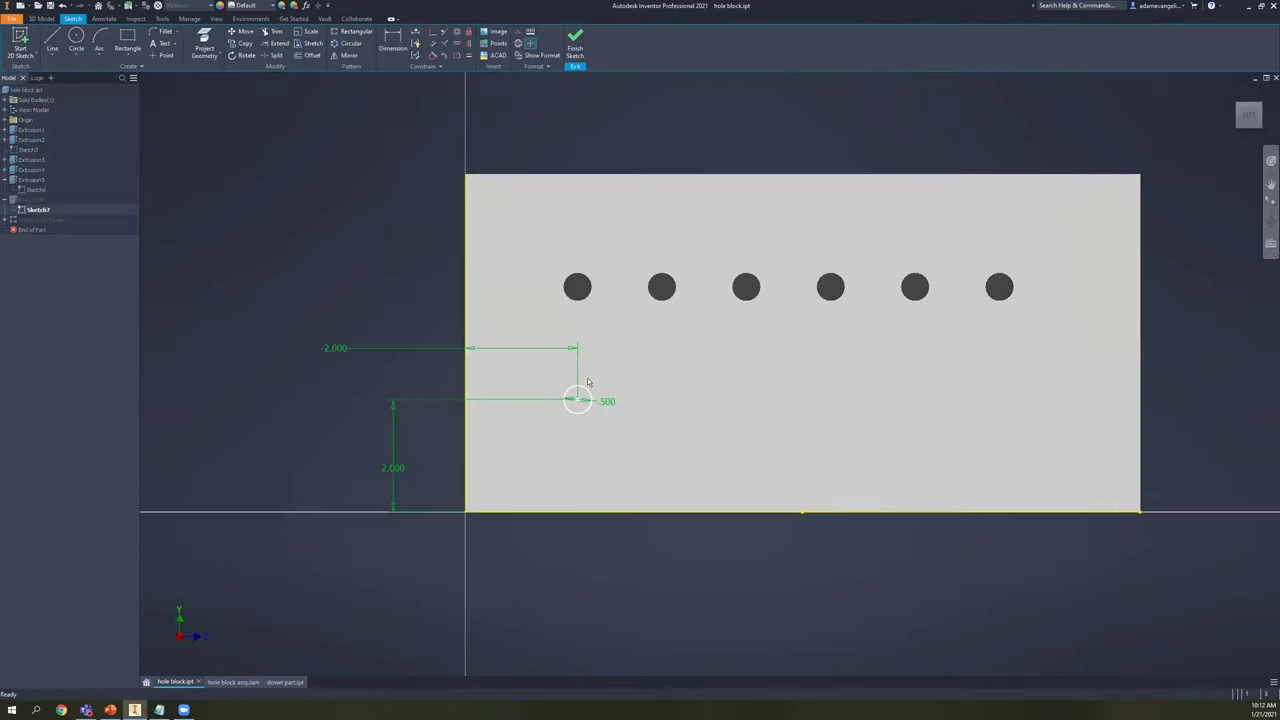
pyautogui.click(575, 42)
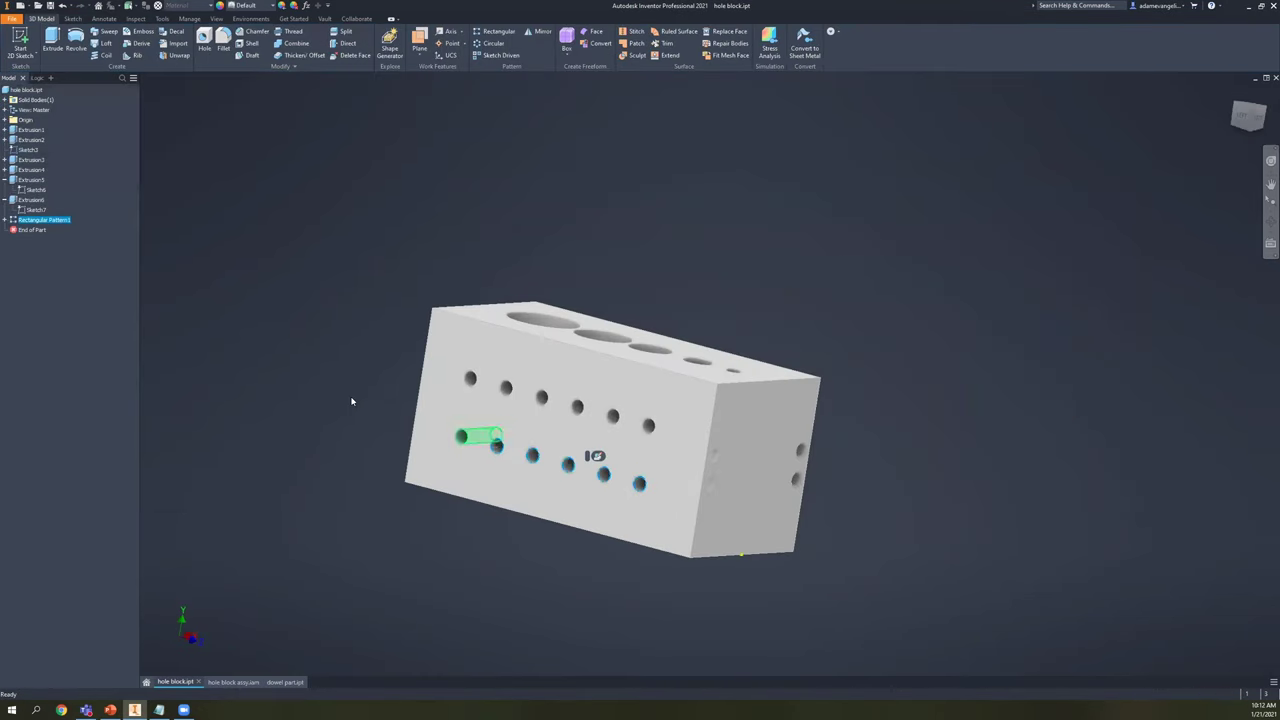
pyautogui.click(352, 401)
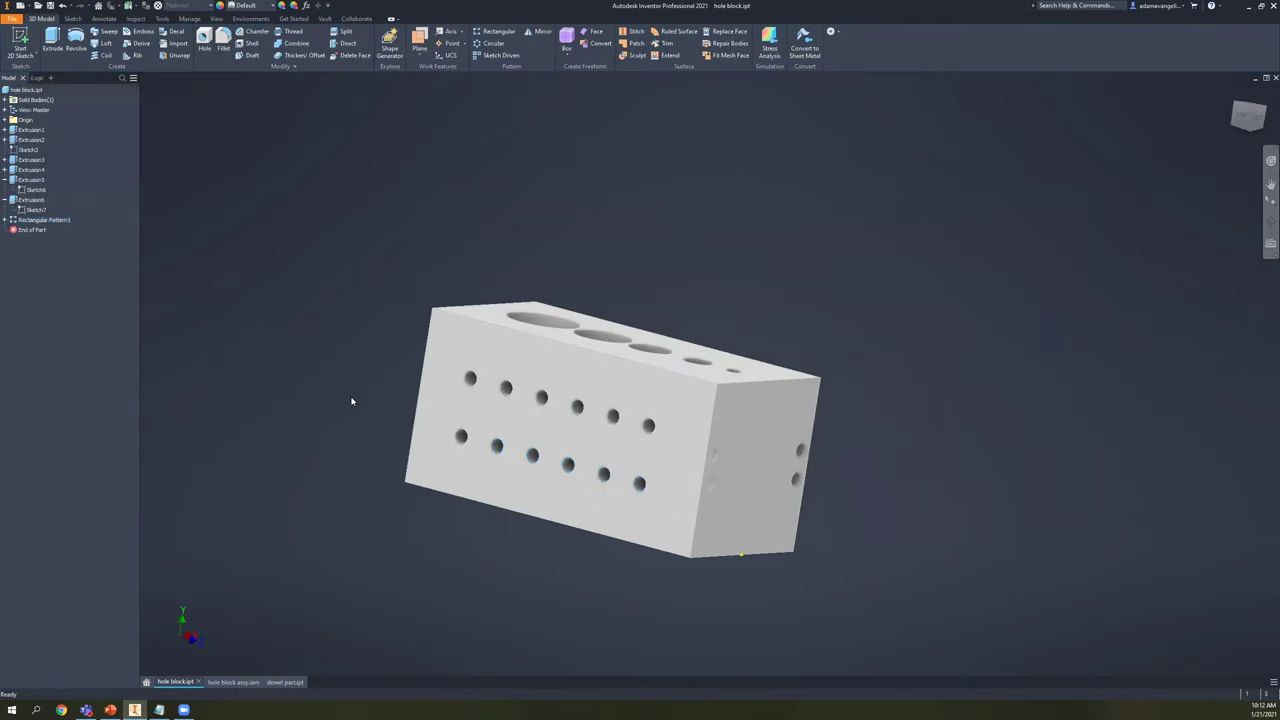
# - In hole block assy.iam, bring the two loose dowels close to the block's long face and delete one of them
pyautogui.click(235, 682)
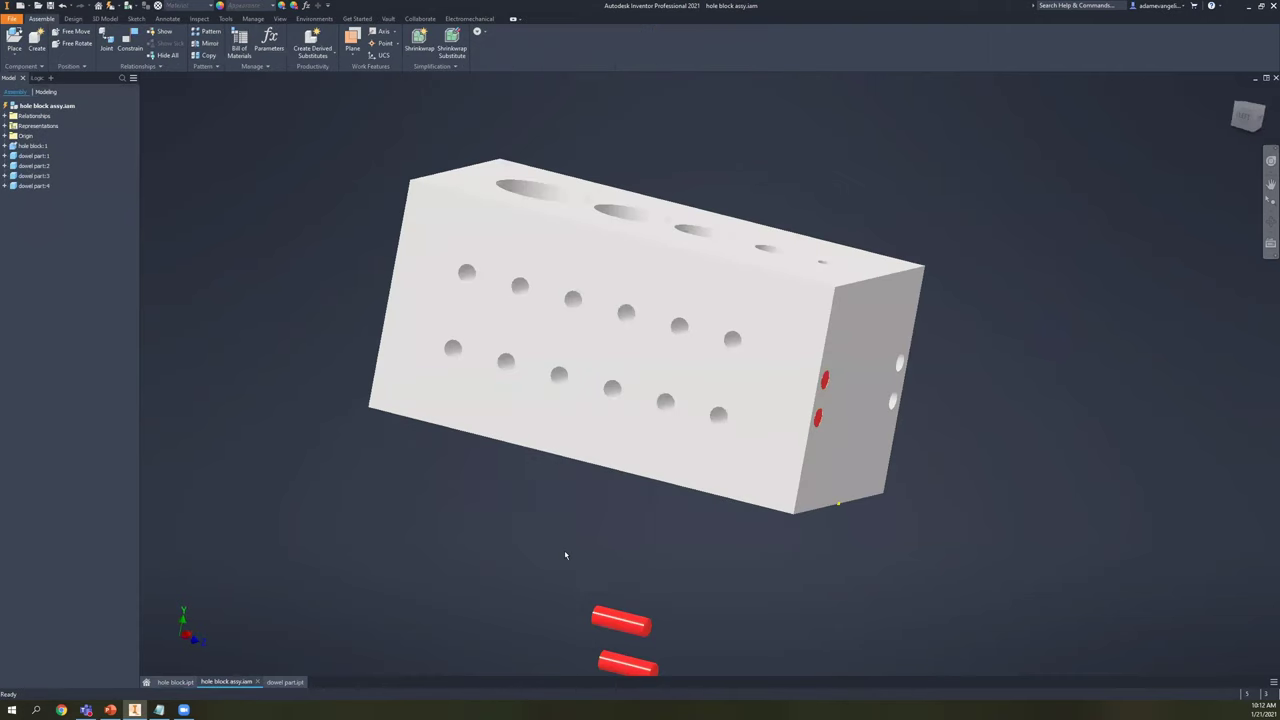
pyautogui.moveTo(569, 558); pyautogui.dragTo(425, 453)
pyautogui.moveTo(548, 596); pyautogui.dragTo(327, 409)
pyautogui.click(425, 401)
pyautogui.moveTo(425, 450); pyautogui.dragTo(406, 403)
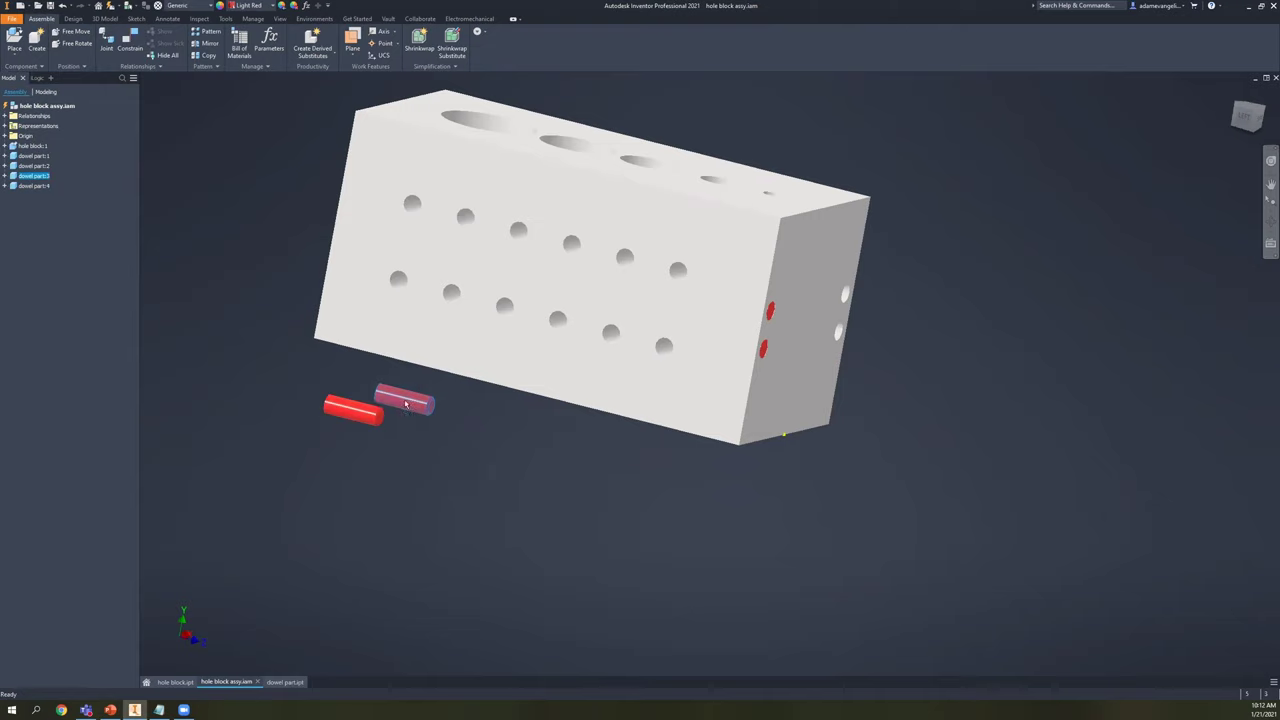
pyautogui.press('Delete')
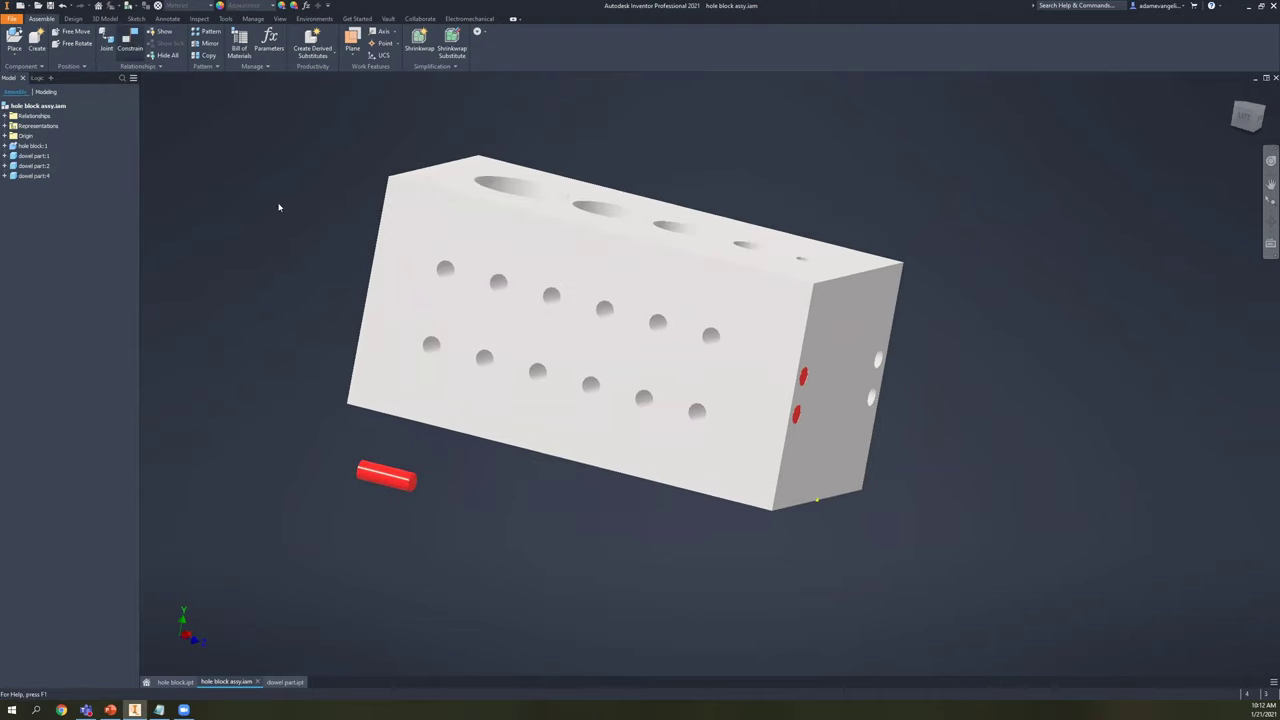
# - Seat the loose dowel in the first hole of the long face's lower row with an aligned Insert constraint at 0.000 in offset
pyautogui.moveTo(454, 288); pyautogui.dragTo(475, 307, button='middle')
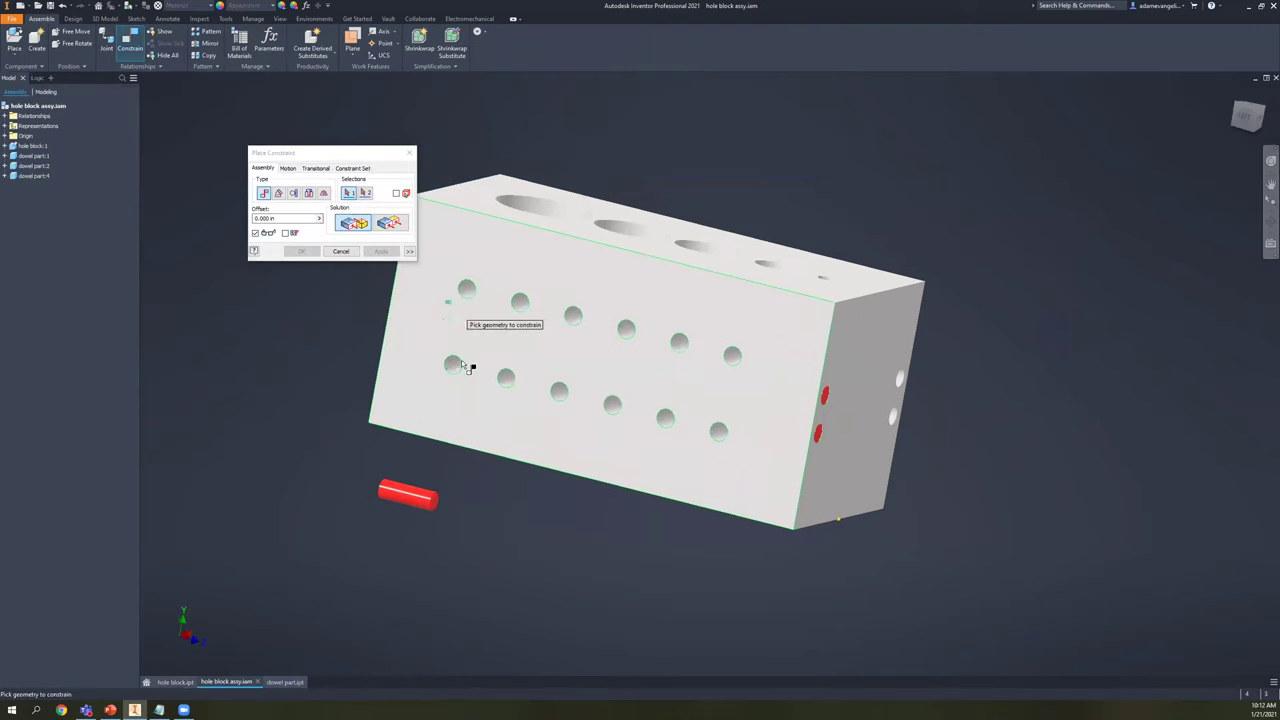
pyautogui.scroll(-3, 460, 400)
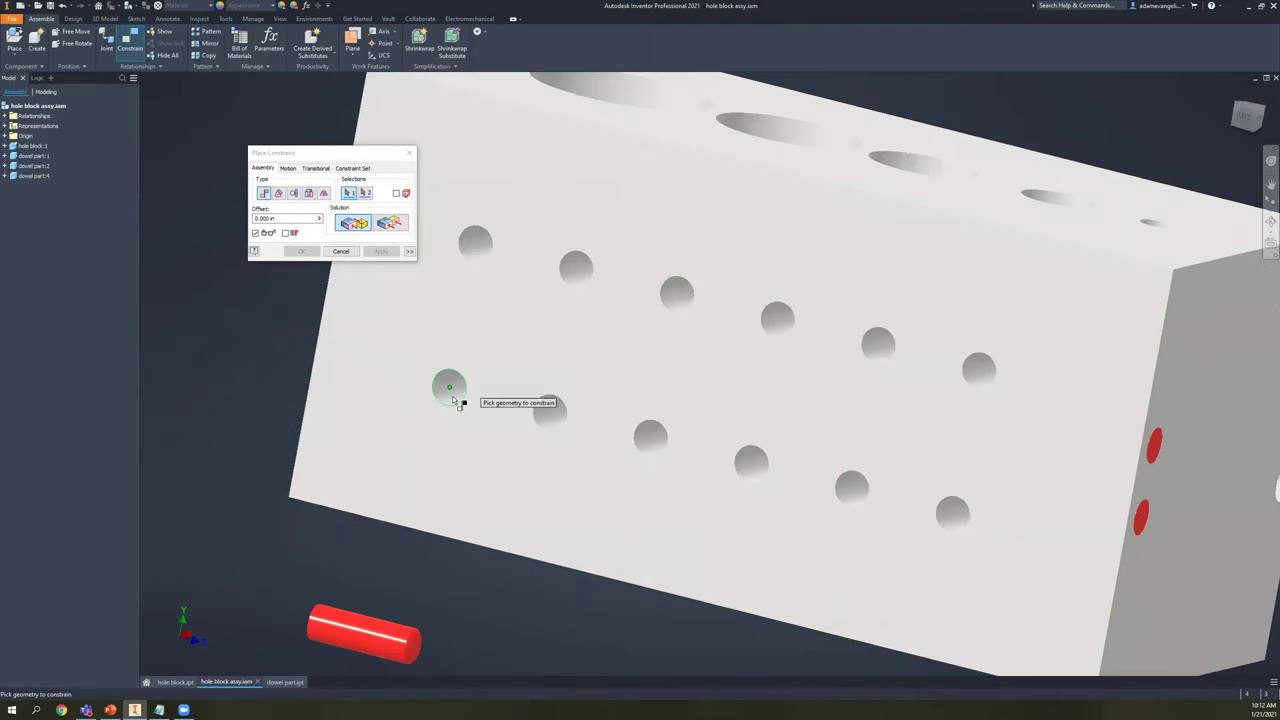
pyautogui.click(309, 194)
pyautogui.moveTo(351, 454); pyautogui.dragTo(368, 405, button='middle')
pyautogui.click(352, 452)
pyautogui.click(486, 236)
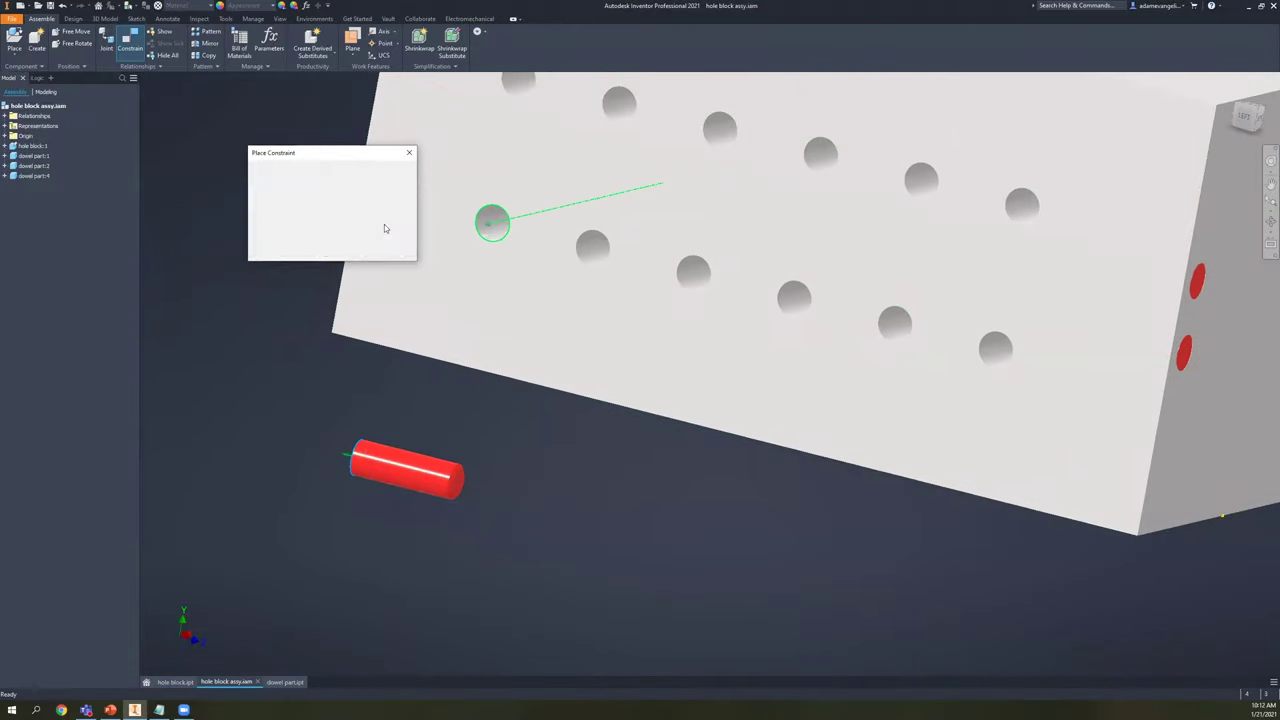
pyautogui.click(390, 223)
pyautogui.click(380, 251)
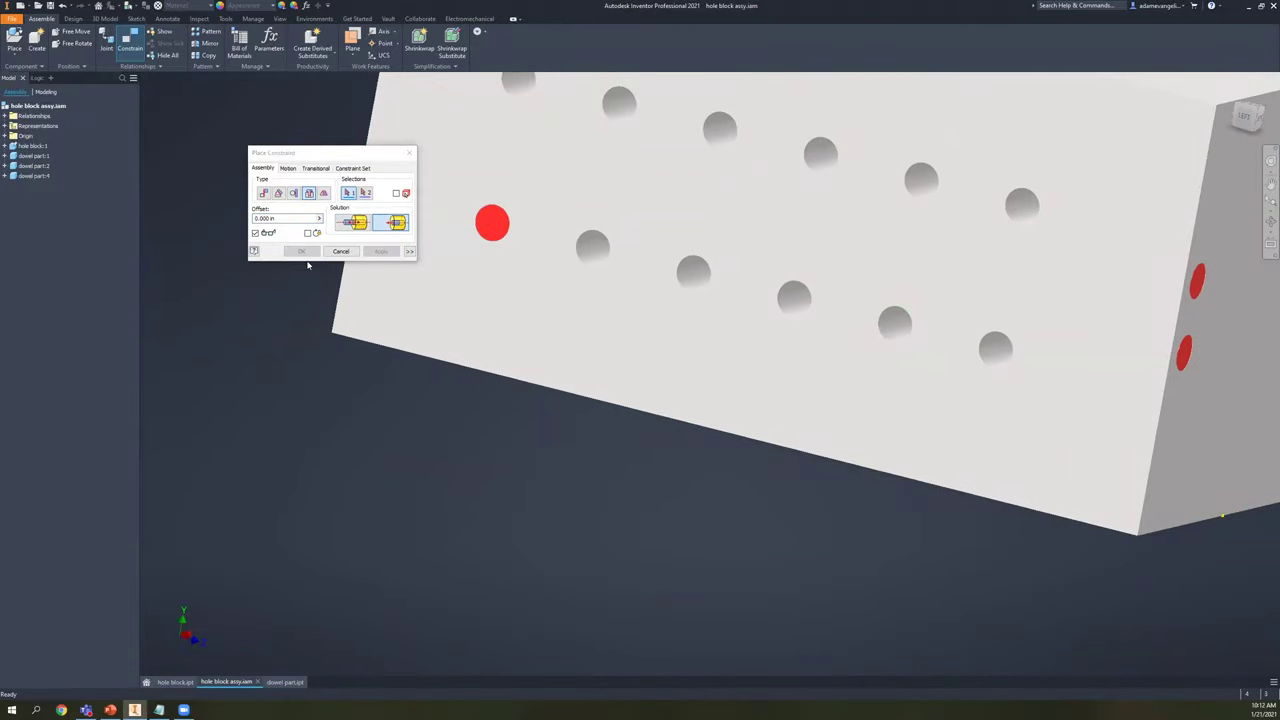
pyautogui.scroll(3, 308, 264)
pyautogui.press('Escape')
pyautogui.scroll(3, 446, 308)
pyautogui.moveTo(437, 323); pyautogui.dragTo(471, 311, button='middle')
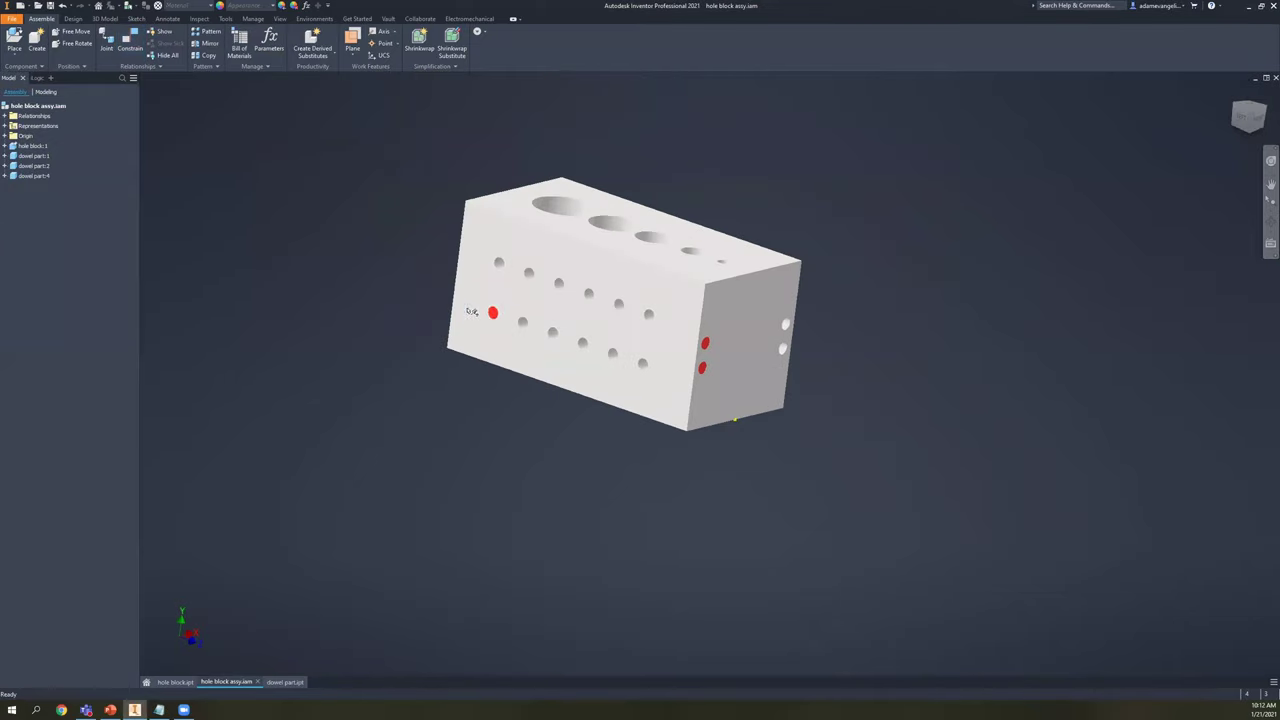
pyautogui.click(487, 311)
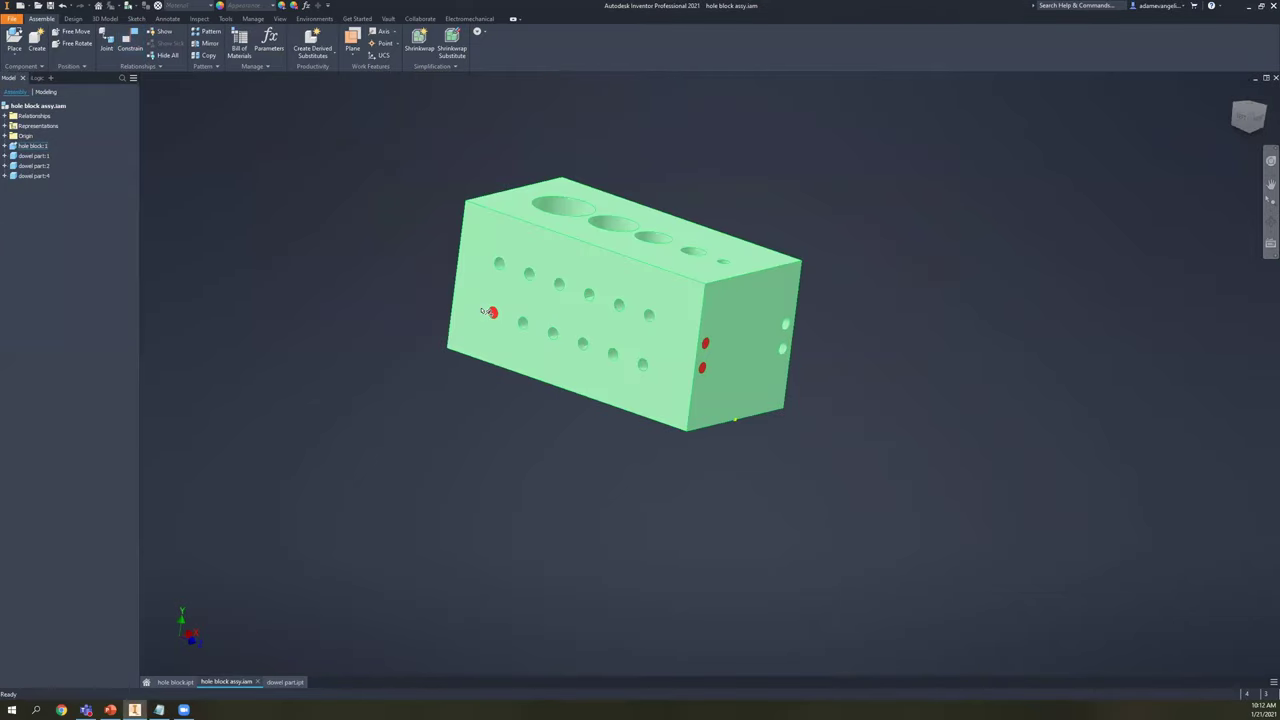
pyautogui.click(489, 376)
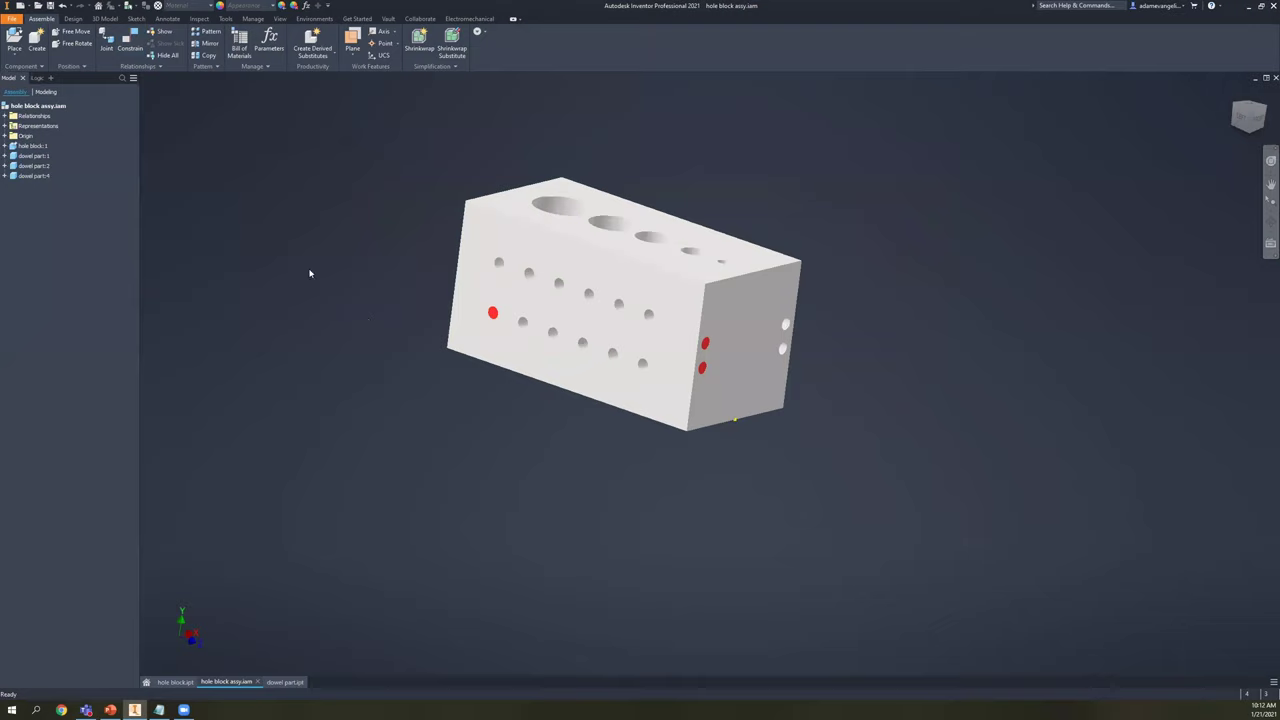
# - Start the Pattern Component command and review its rectangular and circular pattern options
pyautogui.click(211, 33)
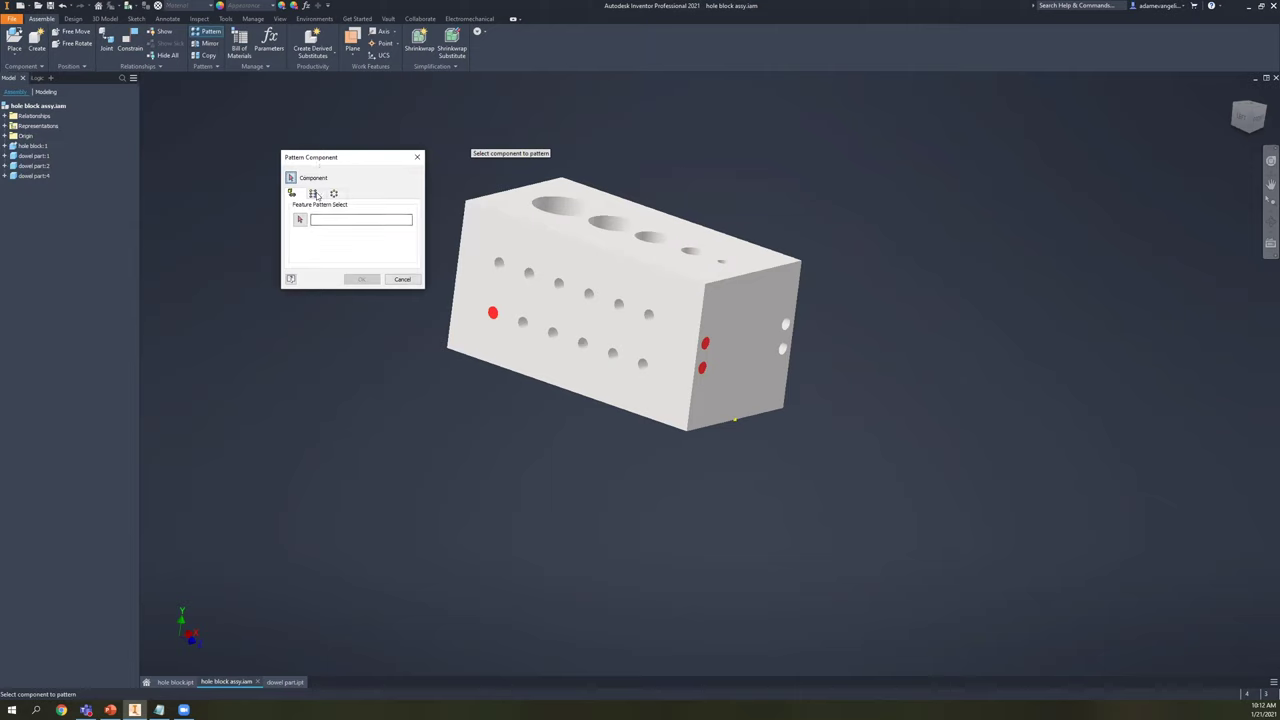
pyautogui.click(313, 193)
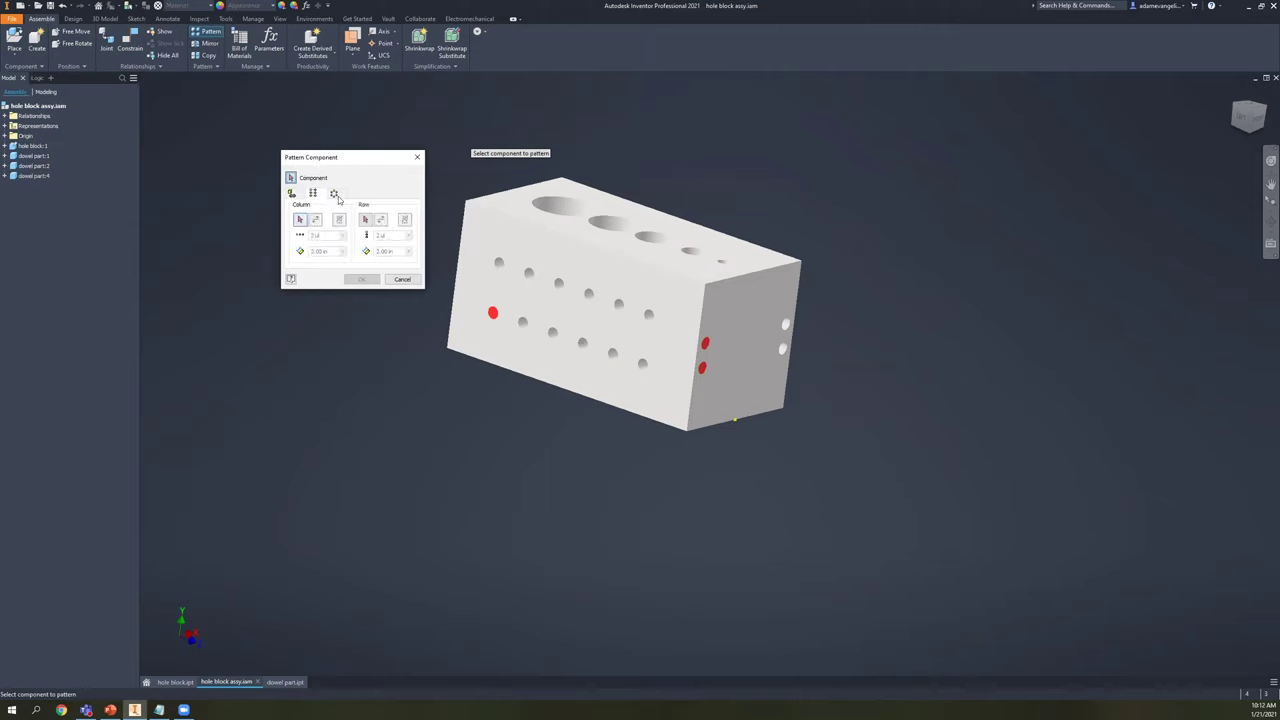
pyautogui.click(334, 193)
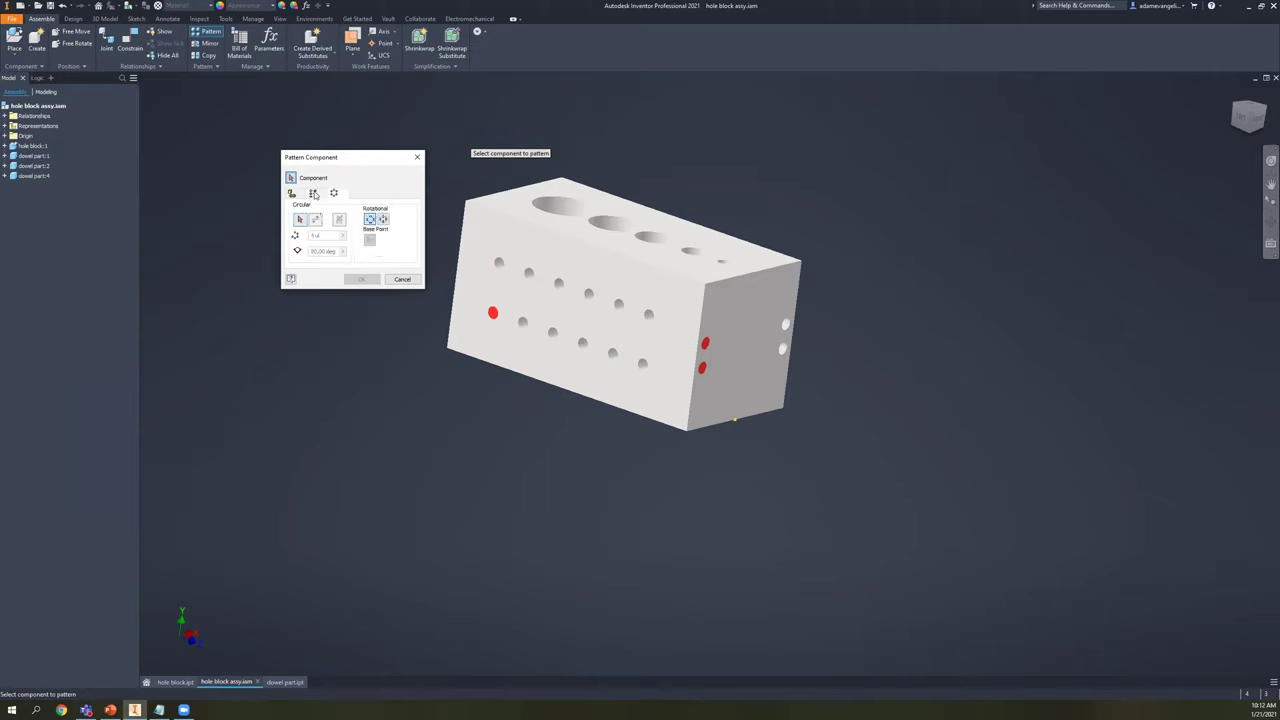
pyautogui.click(313, 193)
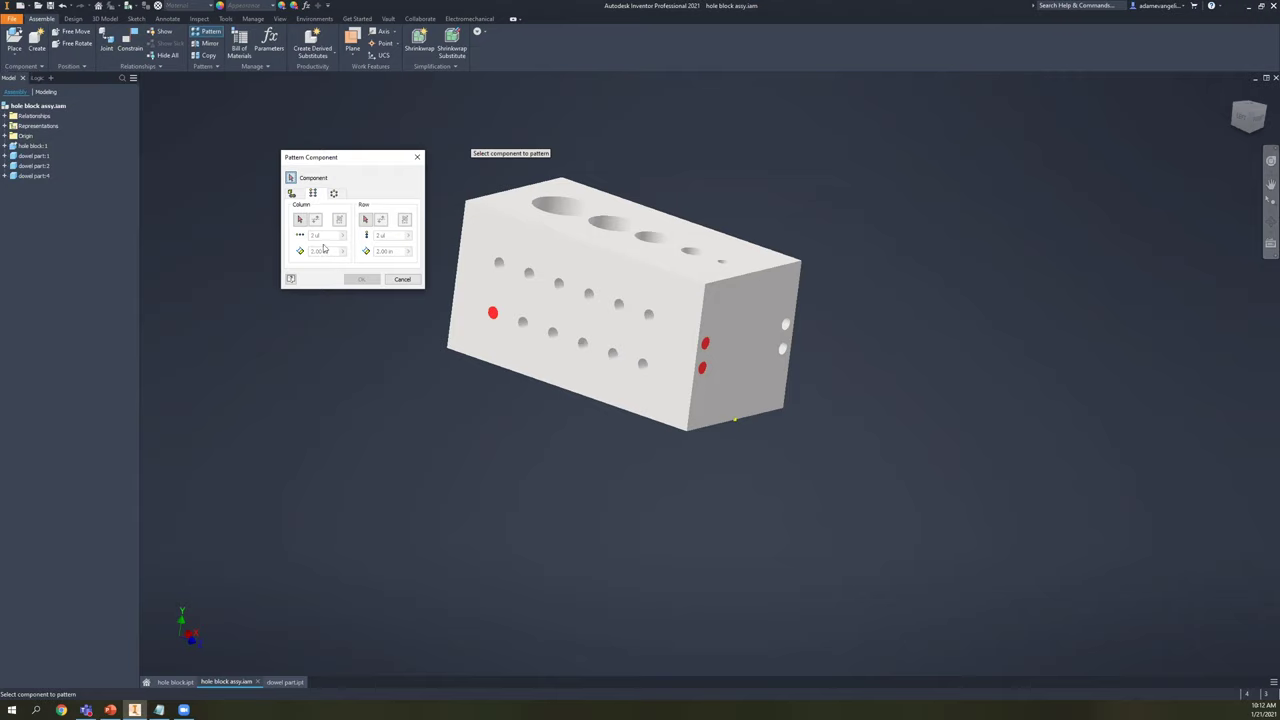
pyautogui.click(540, 328)
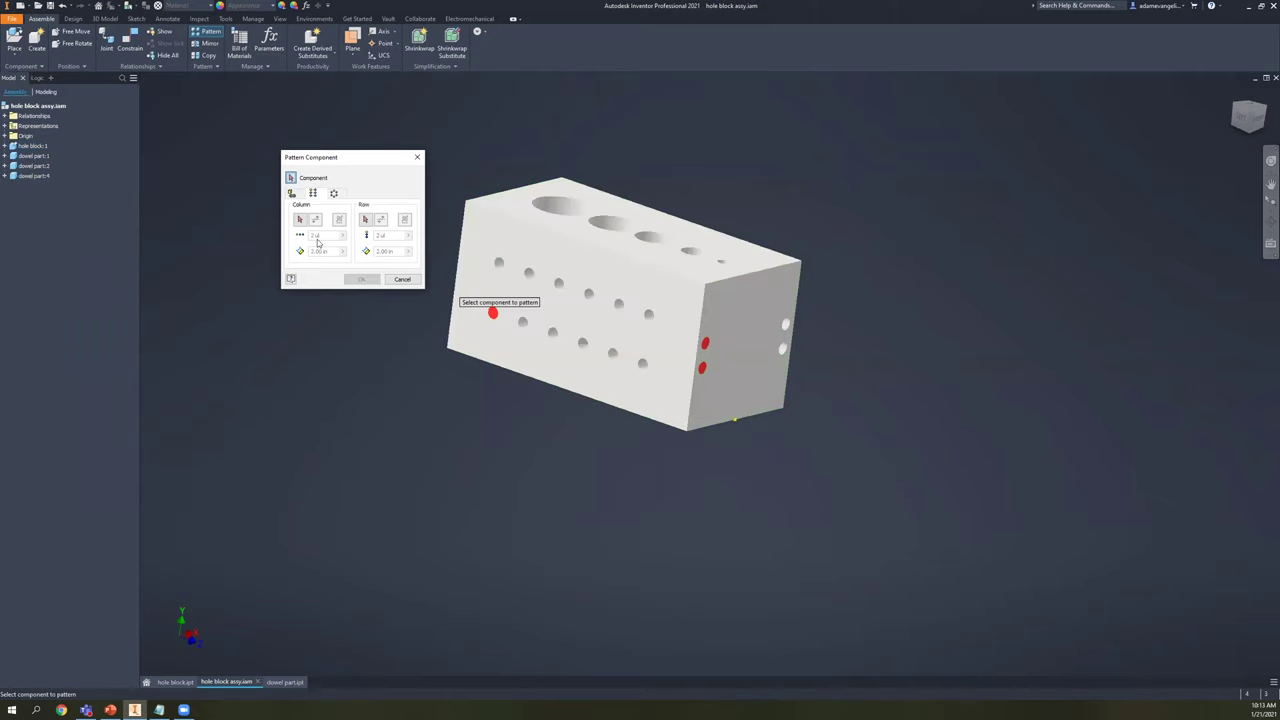
# - Pattern the lower-row dowel through the remaining holes of that row by associating it with the block's Rectangular Pattern1
pyautogui.hotkey('ctrl', 'shift', 'Tab')
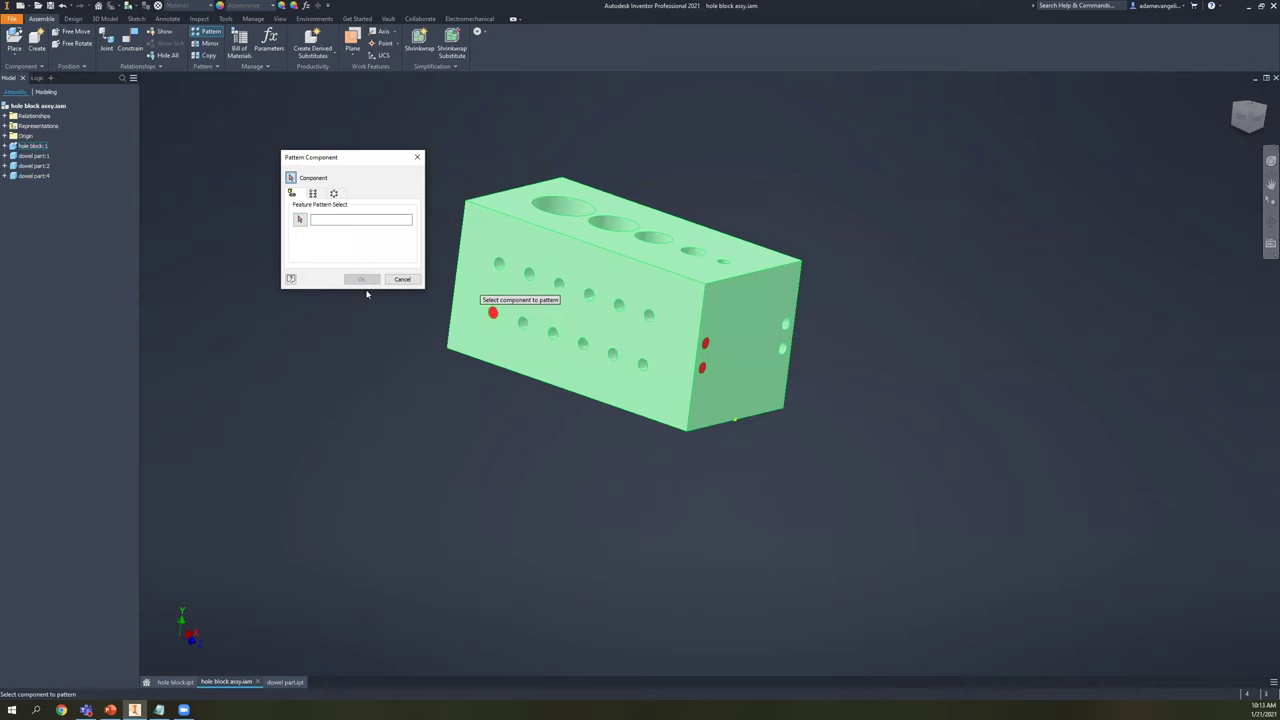
pyautogui.click(299, 219)
pyautogui.scroll(-3, 511, 325)
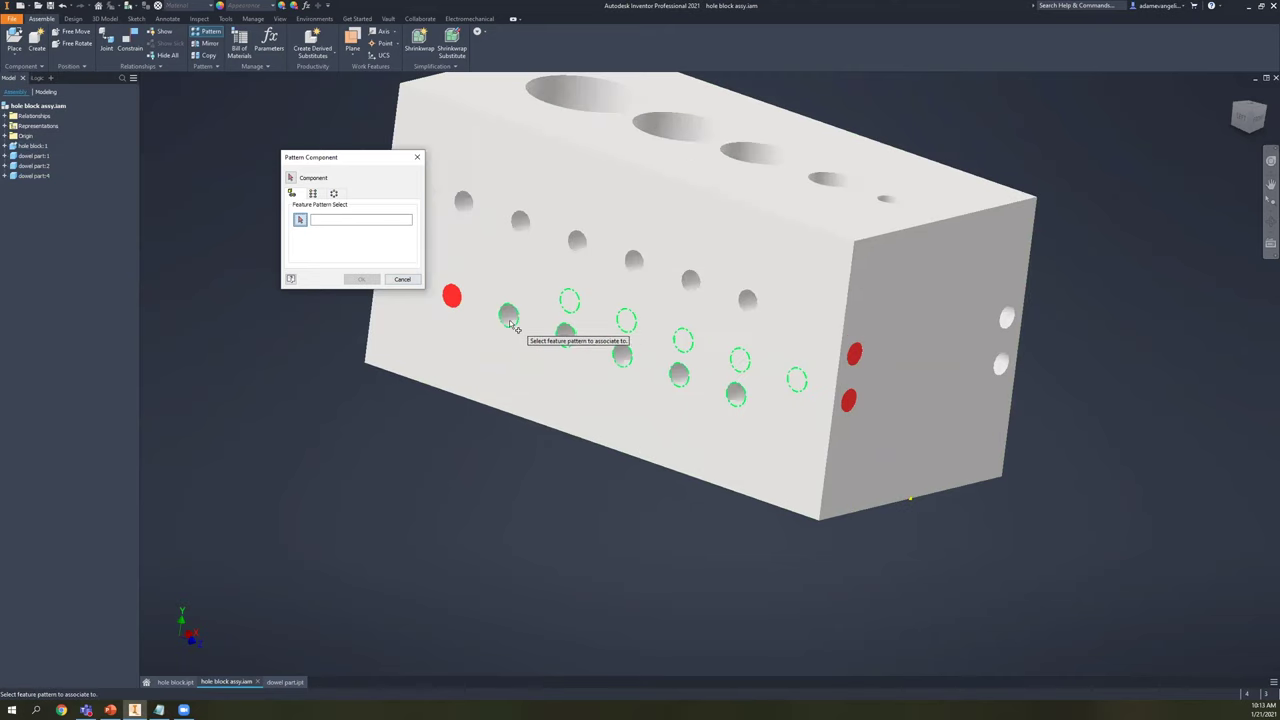
pyautogui.click(565, 333)
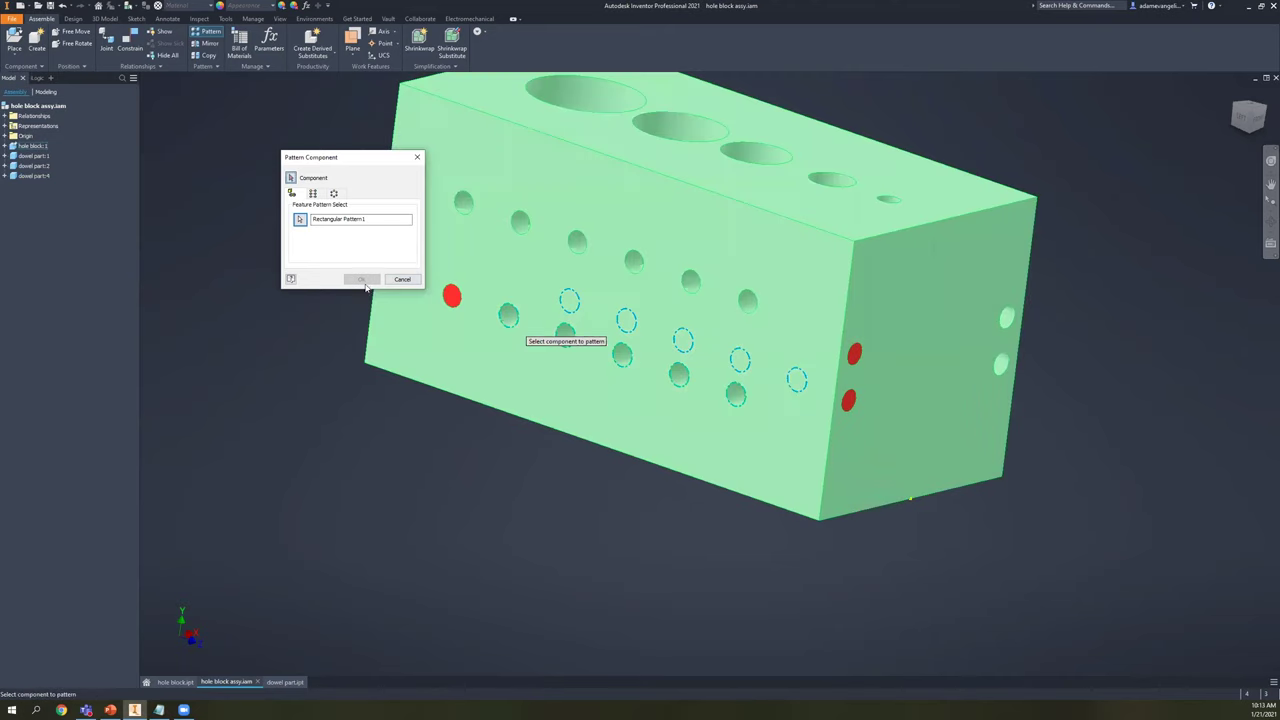
pyautogui.click(452, 295)
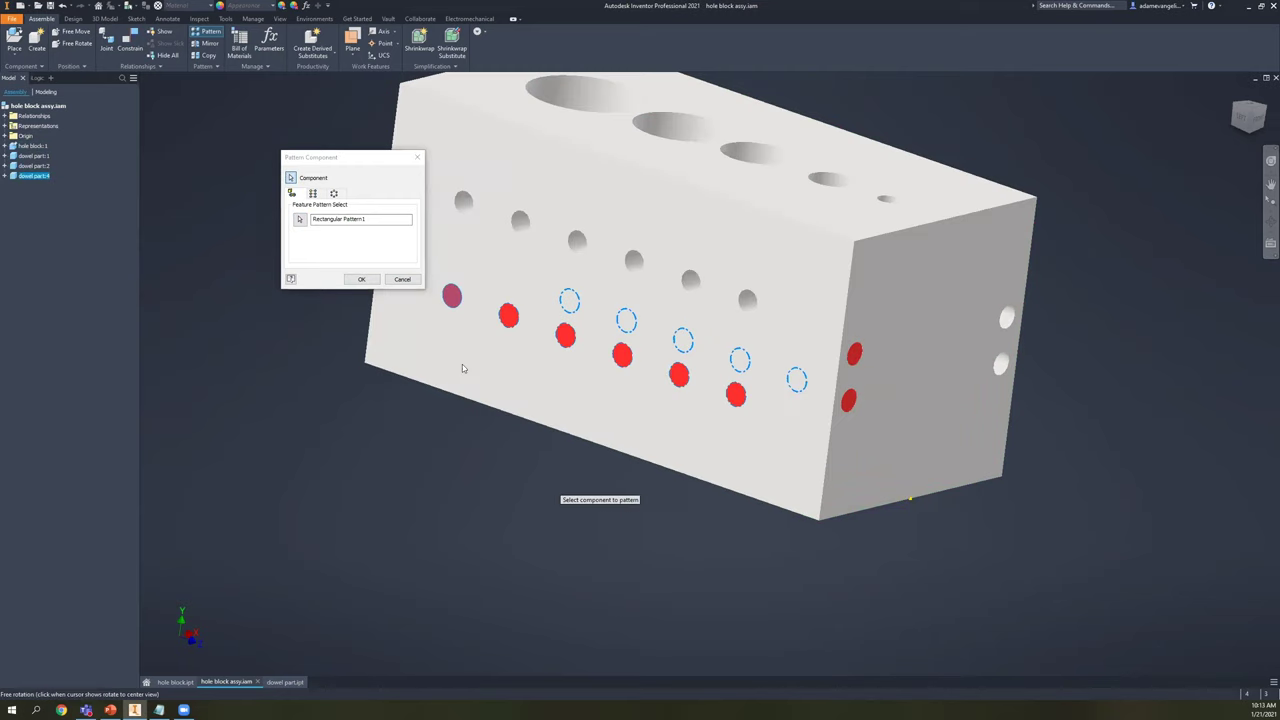
pyautogui.keyDown('shift'); pyautogui.moveTo(462, 368); pyautogui.dragTo(566, 358, button='middle'); pyautogui.keyUp('shift')
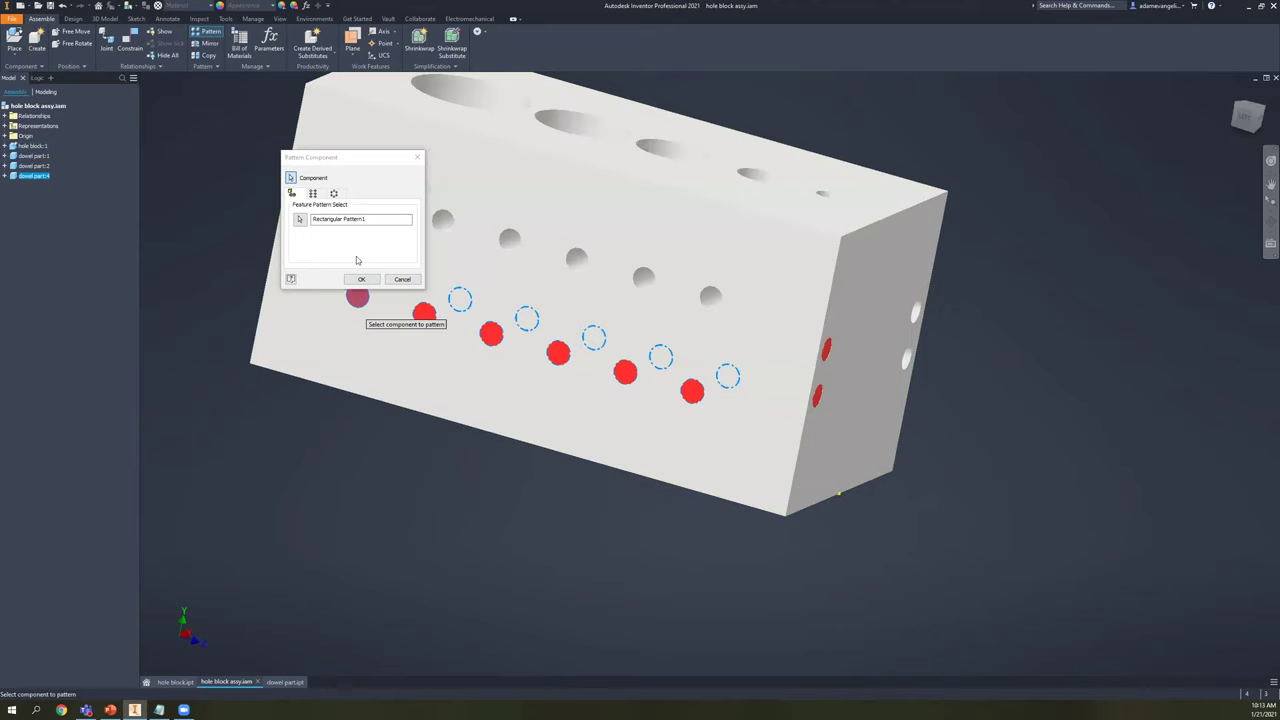
pyautogui.scroll(3, 366, 435)
pyautogui.moveTo(414, 461); pyautogui.dragTo(494, 486, button='middle')
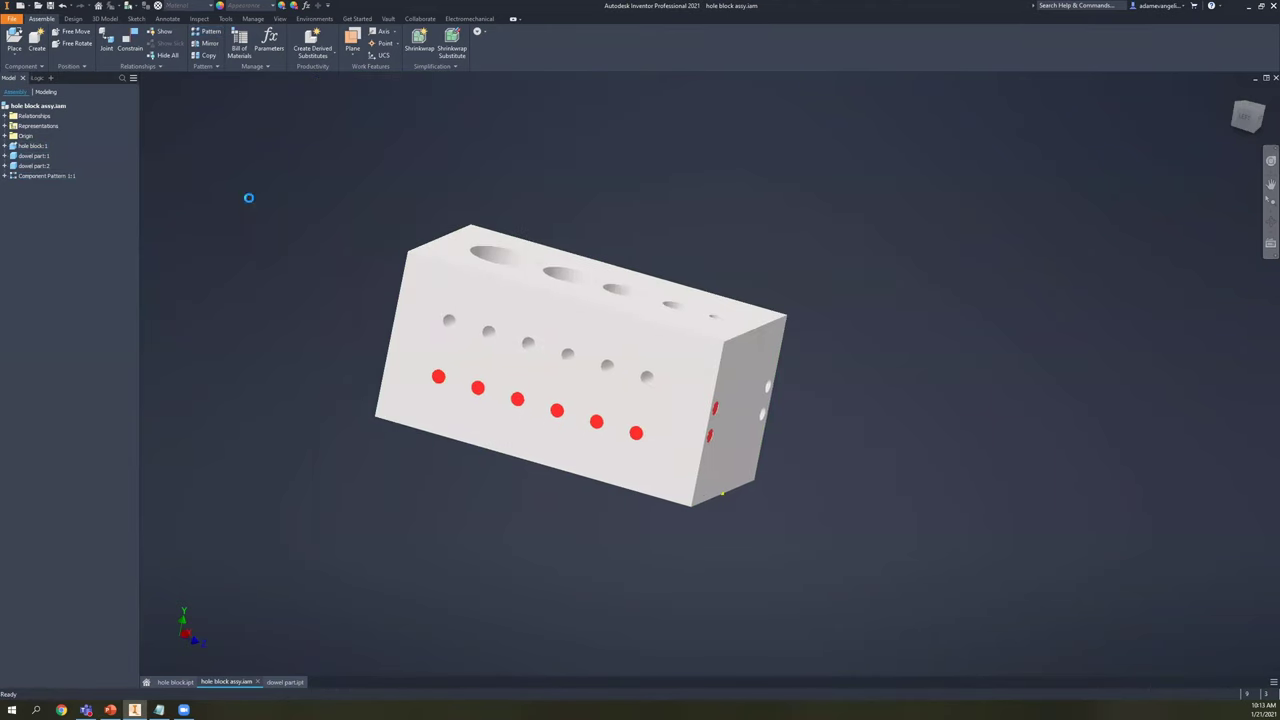
# - Add another dowel and seat it in the first hole of the upper row with an aligned Insert constraint at 0.000 in offset
pyautogui.moveTo(250, 198); pyautogui.dragTo(329, 316)
pyautogui.click(128, 48)
pyautogui.scroll(5, 400, 288)
pyautogui.click(412, 283)
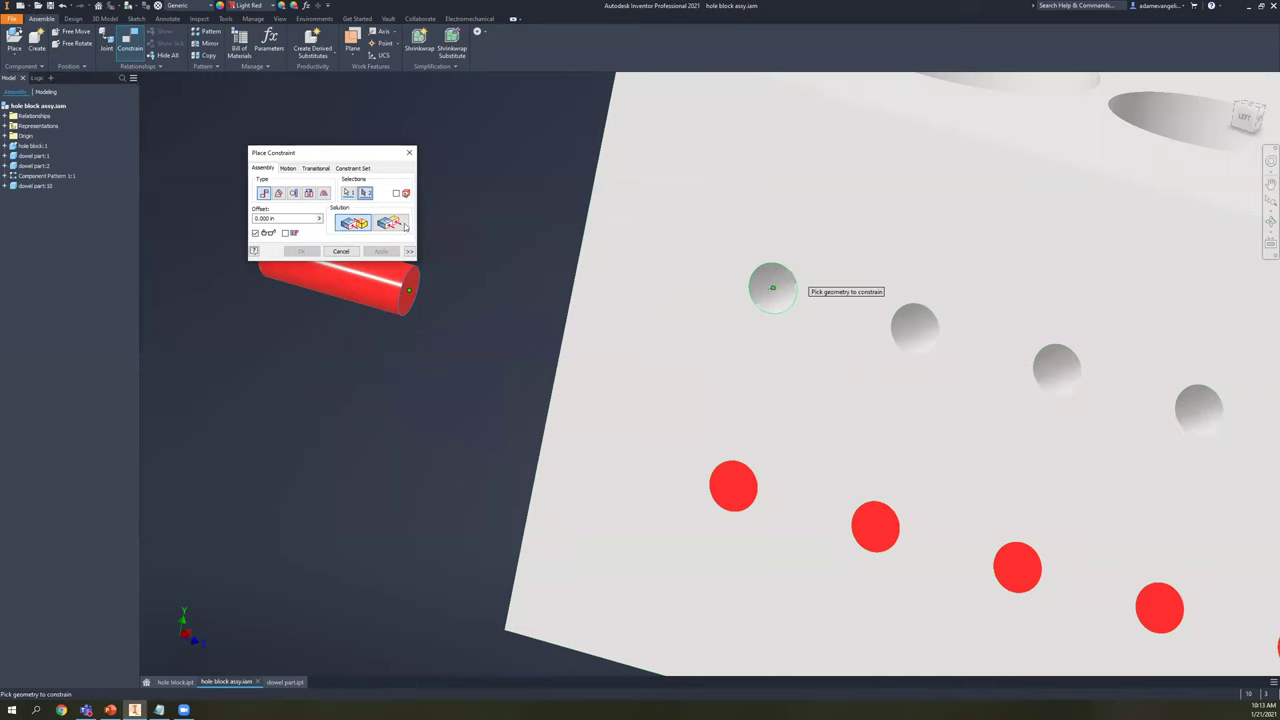
pyautogui.click(772, 288)
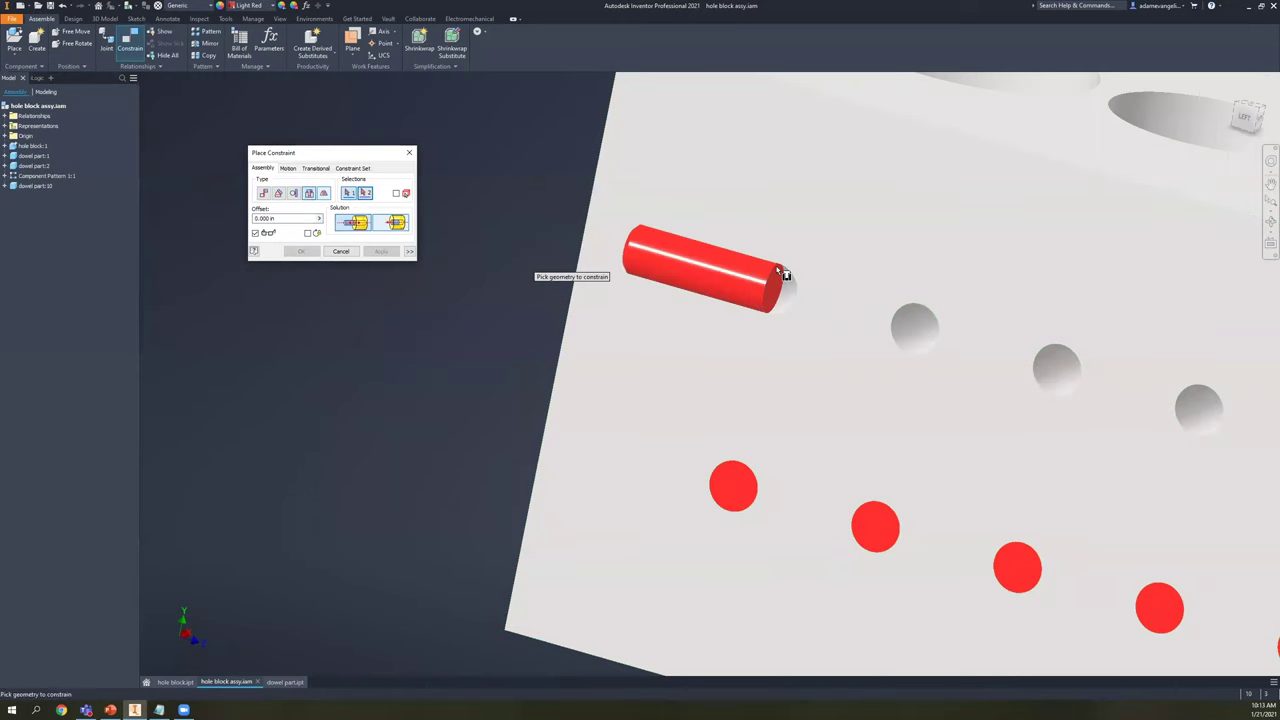
pyautogui.click(786, 276)
pyautogui.click(381, 251)
pyautogui.click(341, 251)
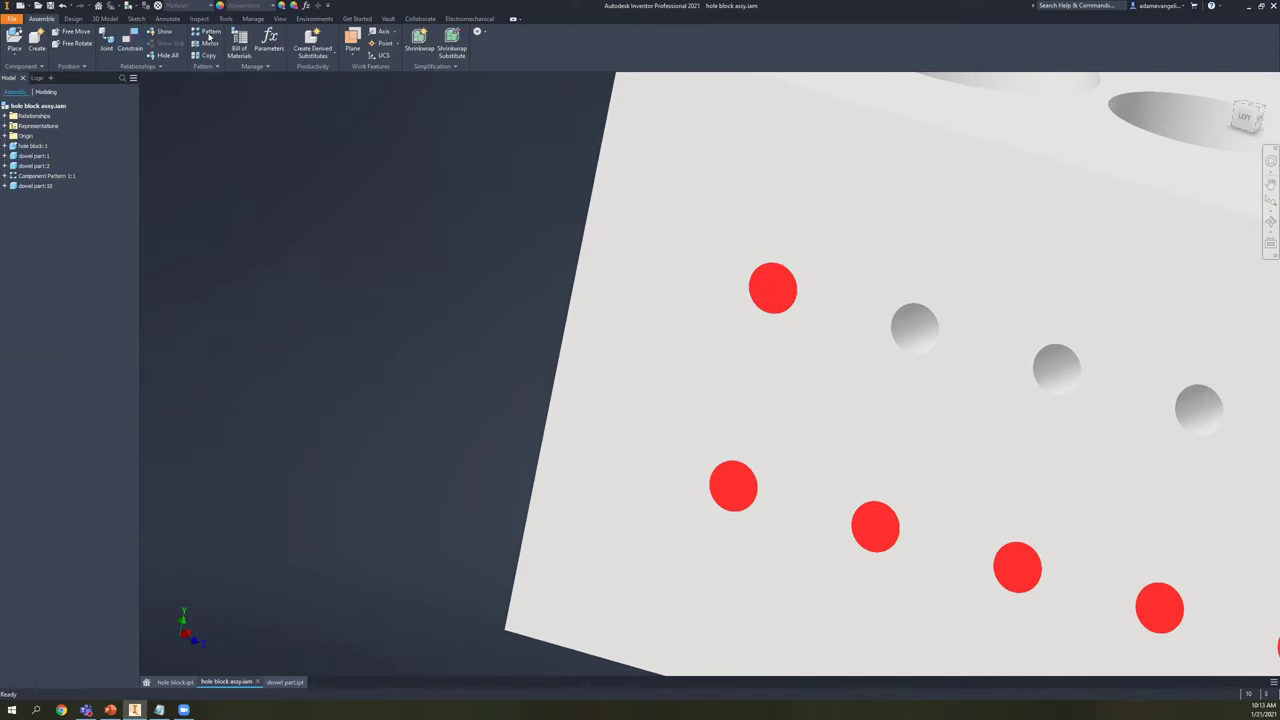
# - Try to pattern the upper-row dowel along its row by associating it with a feature pattern of the holes
pyautogui.click(208, 37)
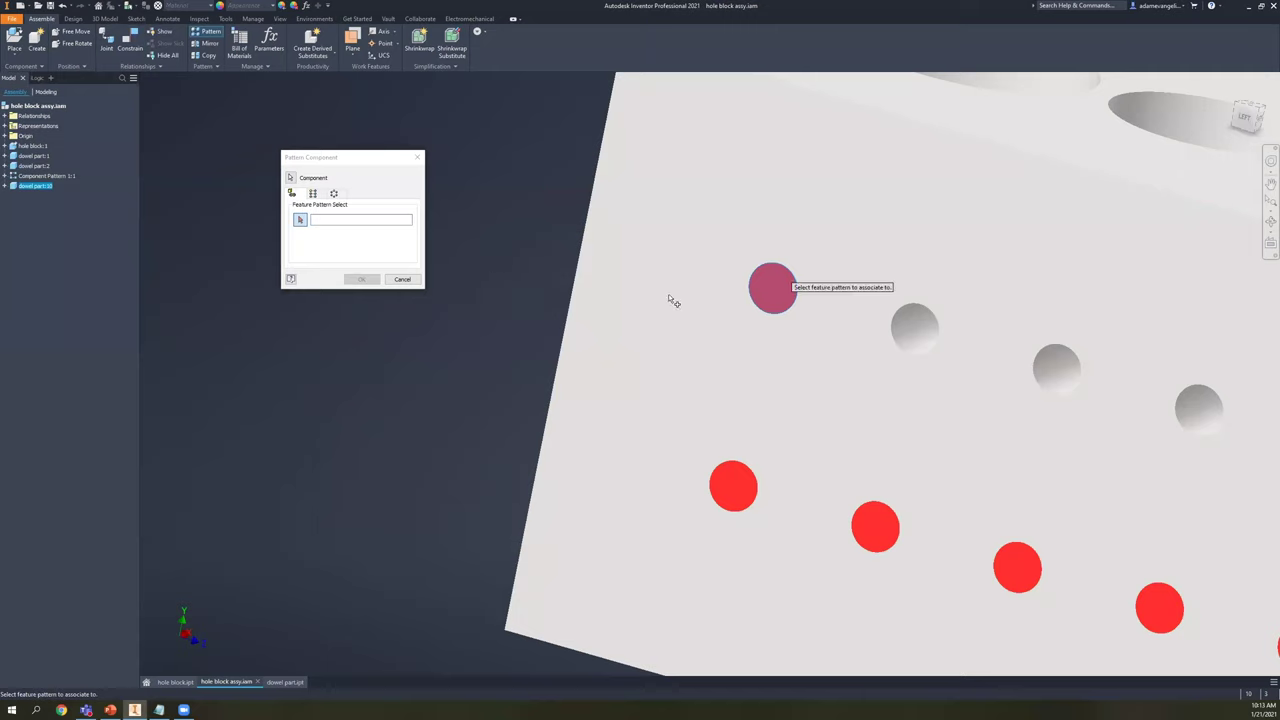
pyautogui.moveTo(878, 322); pyautogui.dragTo(638, 296, button='middle')
pyautogui.moveTo(934, 371); pyautogui.dragTo(642, 298, button='middle')
pyautogui.moveTo(952, 350); pyautogui.dragTo(828, 320, button='middle')
pyautogui.moveTo(452, 262); pyautogui.dragTo(657, 293, button='middle')
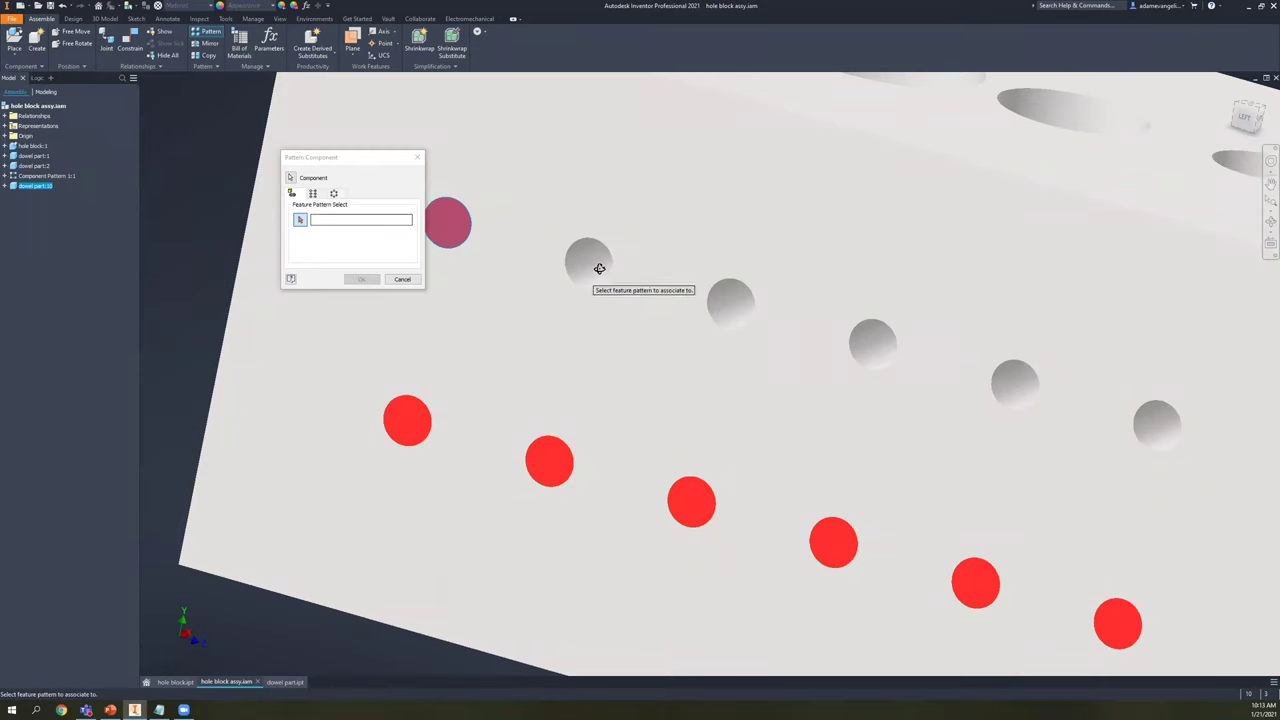
pyautogui.scroll(-5, 600, 266)
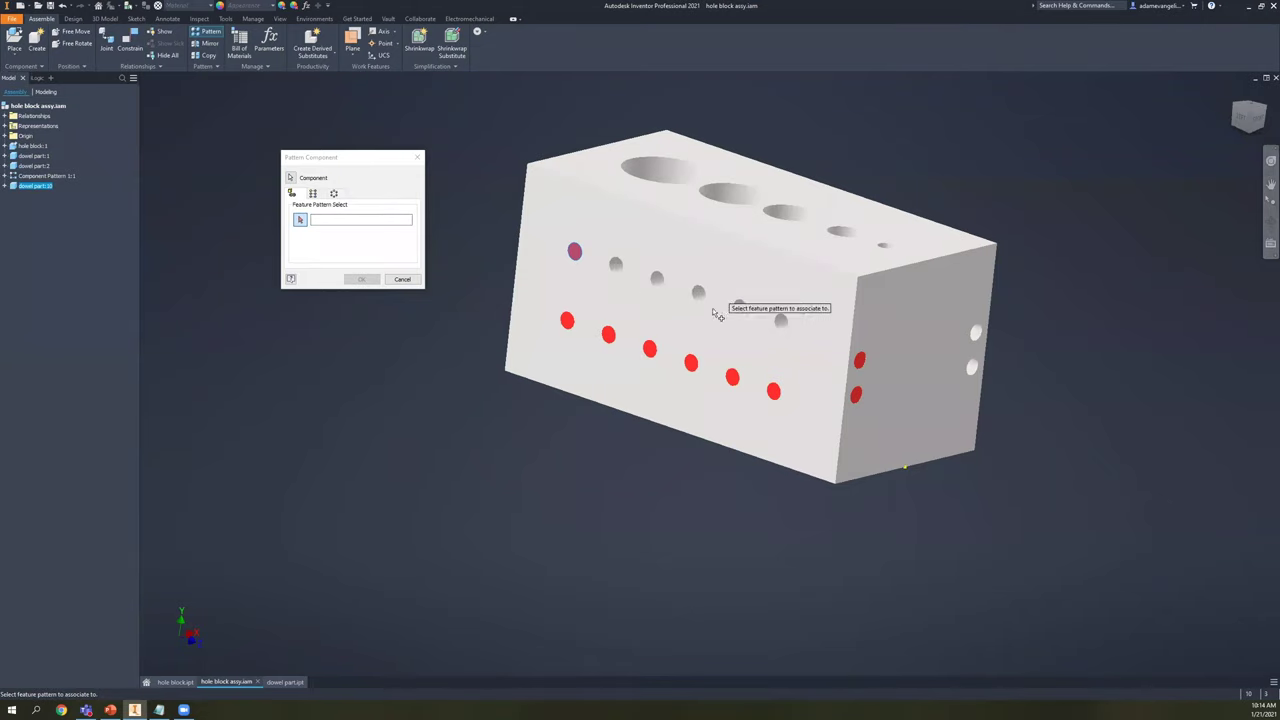
pyautogui.click(402, 279)
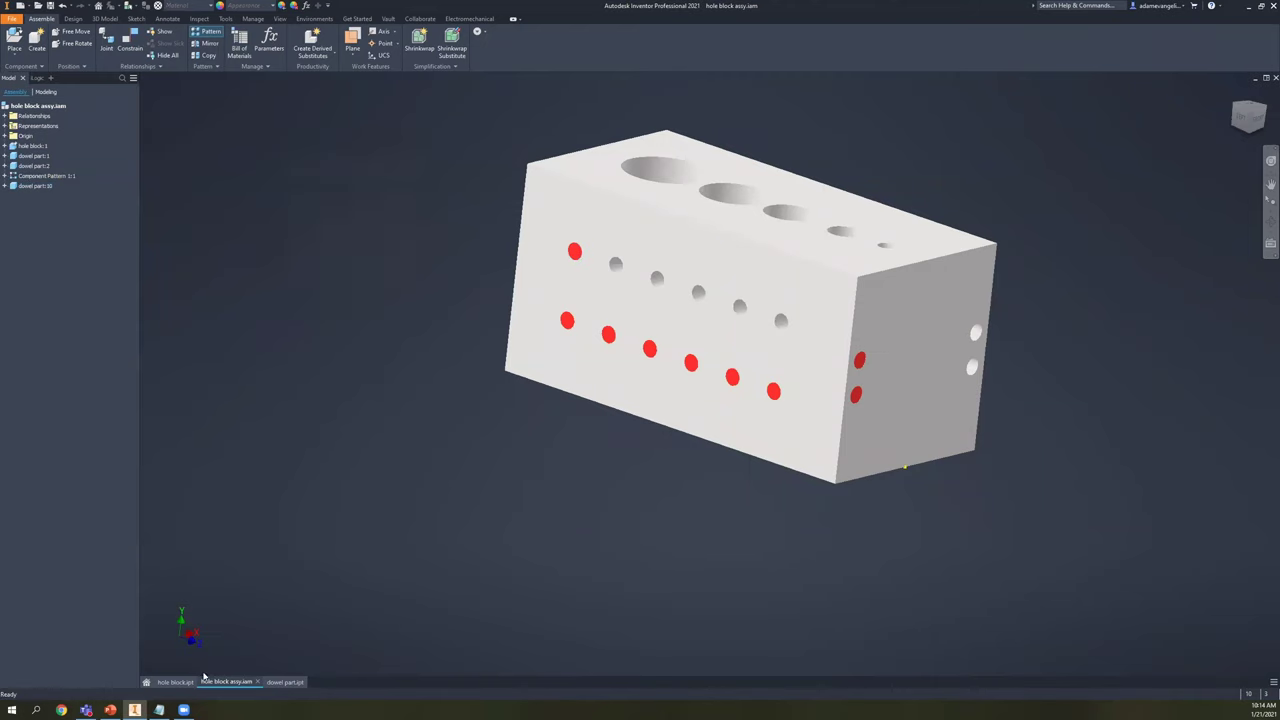
# - Switch to the hole block part and examine the sketch and feature pattern behind the lower row of holes
pyautogui.click(176, 682)
pyautogui.hotkey('ctrl', 'Tab')
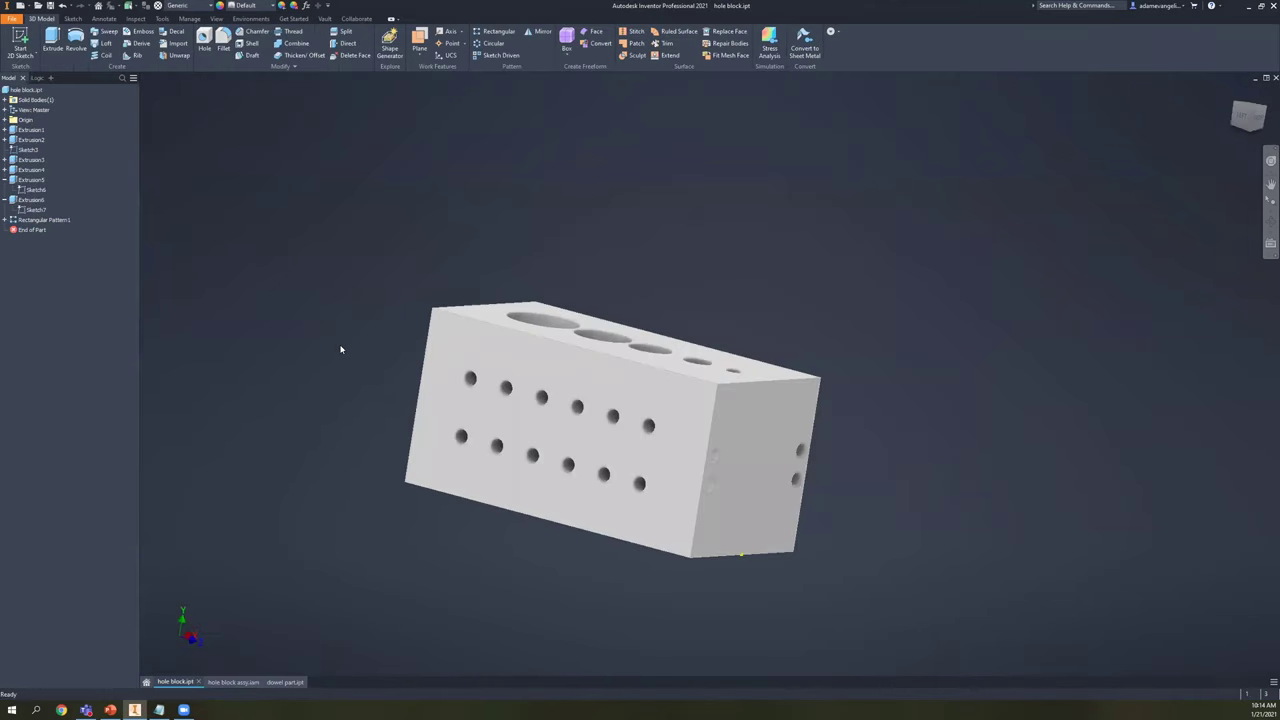
pyautogui.click(43, 219)
pyautogui.click(35, 210)
pyautogui.doubleClick(420, 351)
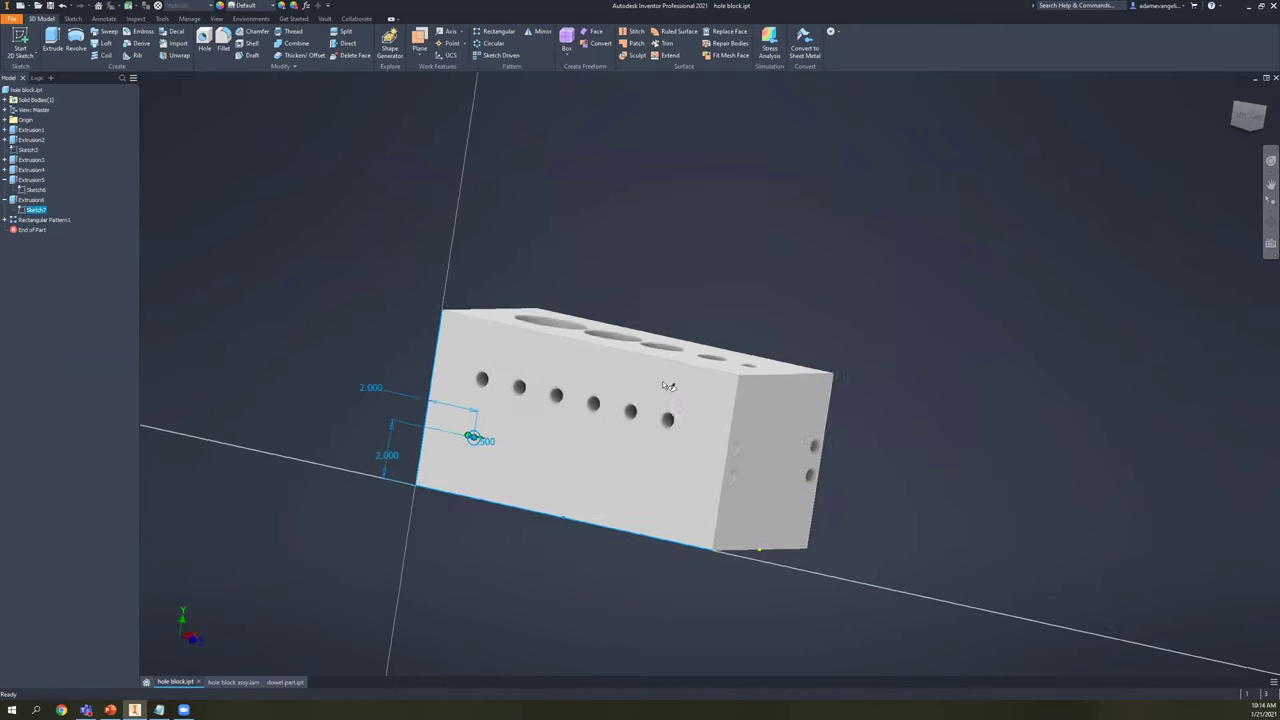
pyautogui.click(575, 43)
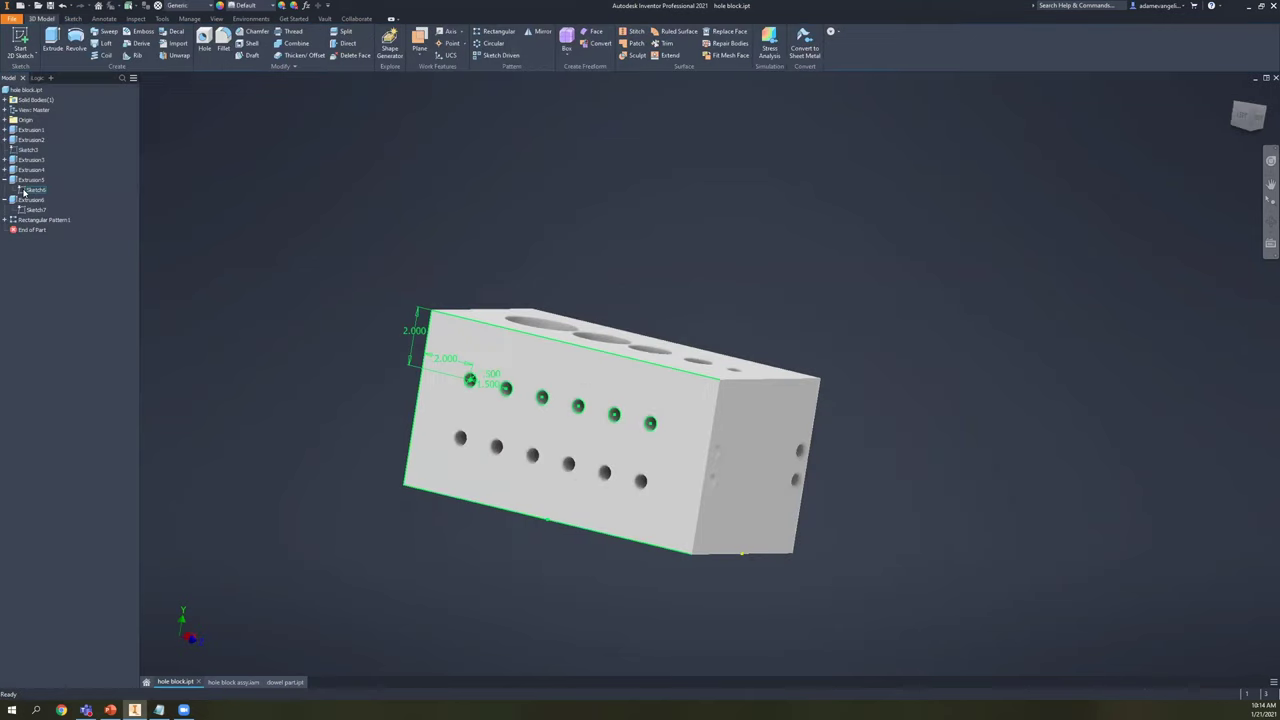
# - Open the upper row's hole sketch and review the settings of its rectangular sketch pattern
pyautogui.click(28, 190)
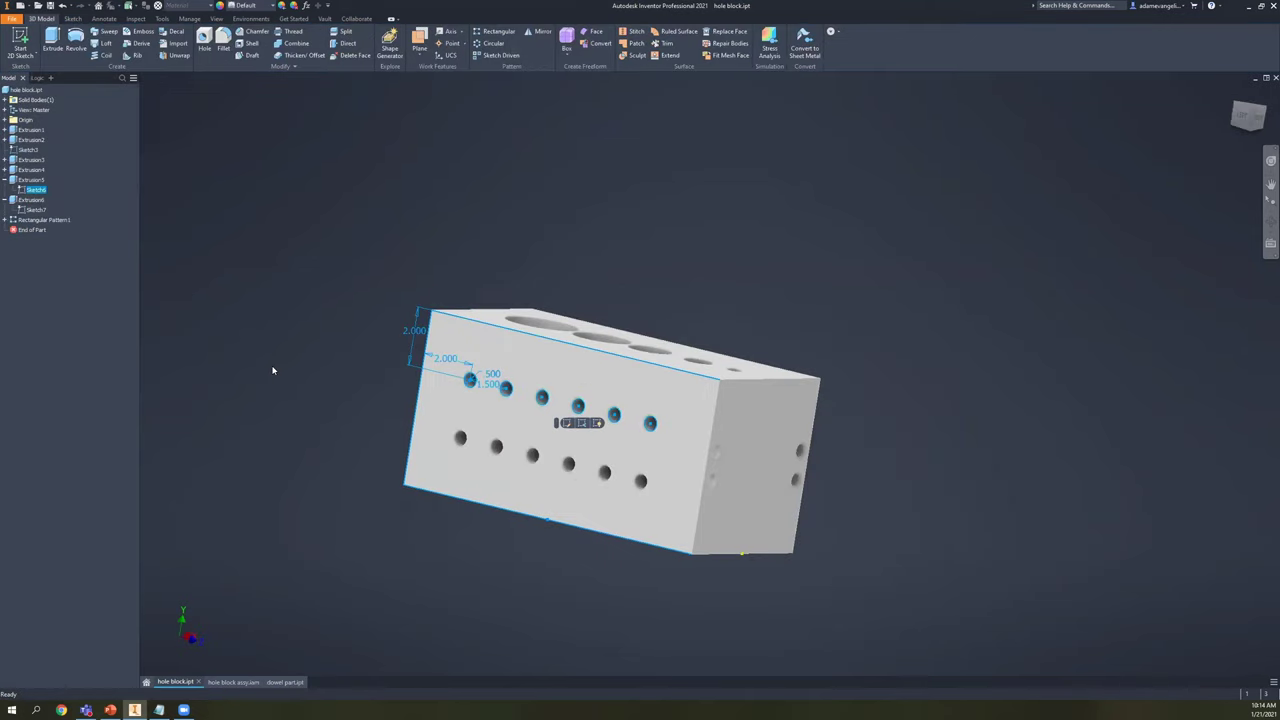
pyautogui.doubleClick(28, 190)
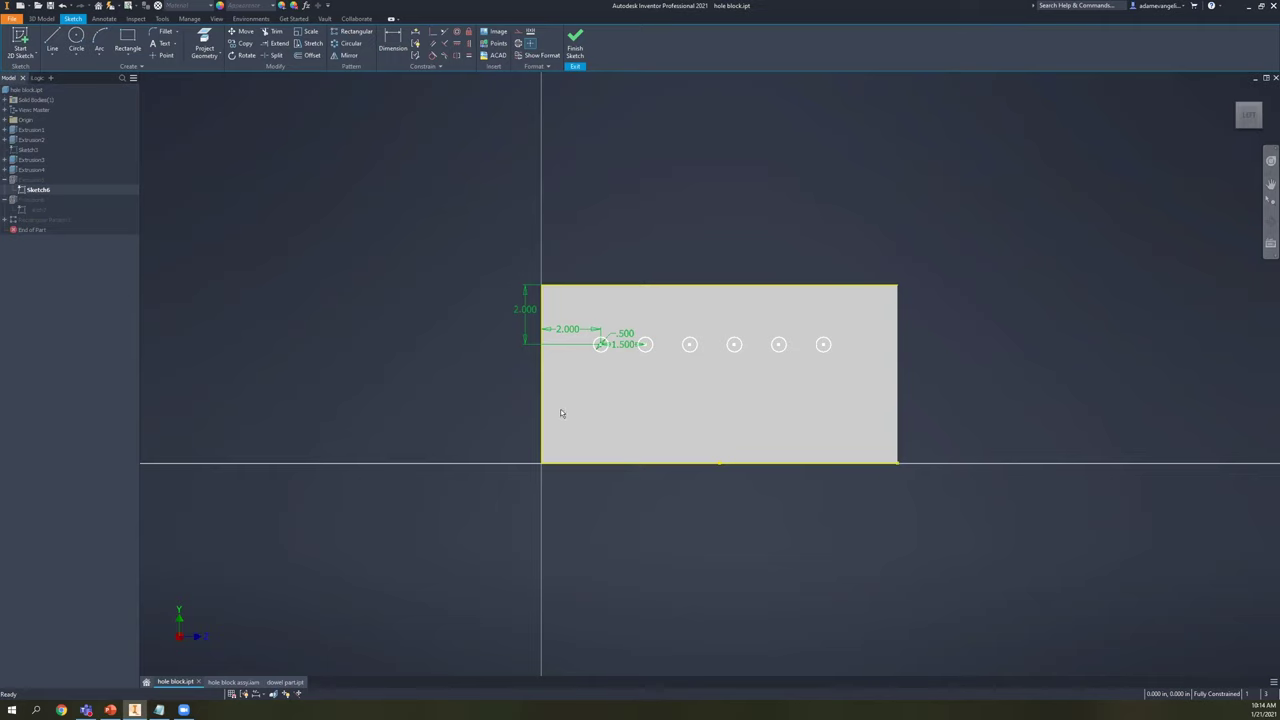
pyautogui.moveTo(609, 398)
pyautogui.keyDown('shift'); pyautogui.mouseDown(button='middle')
pyautogui.moveTo(529, 377)
pyautogui.moveTo(475, 403)
pyautogui.mouseUp(button='middle'); pyautogui.keyUp('shift')
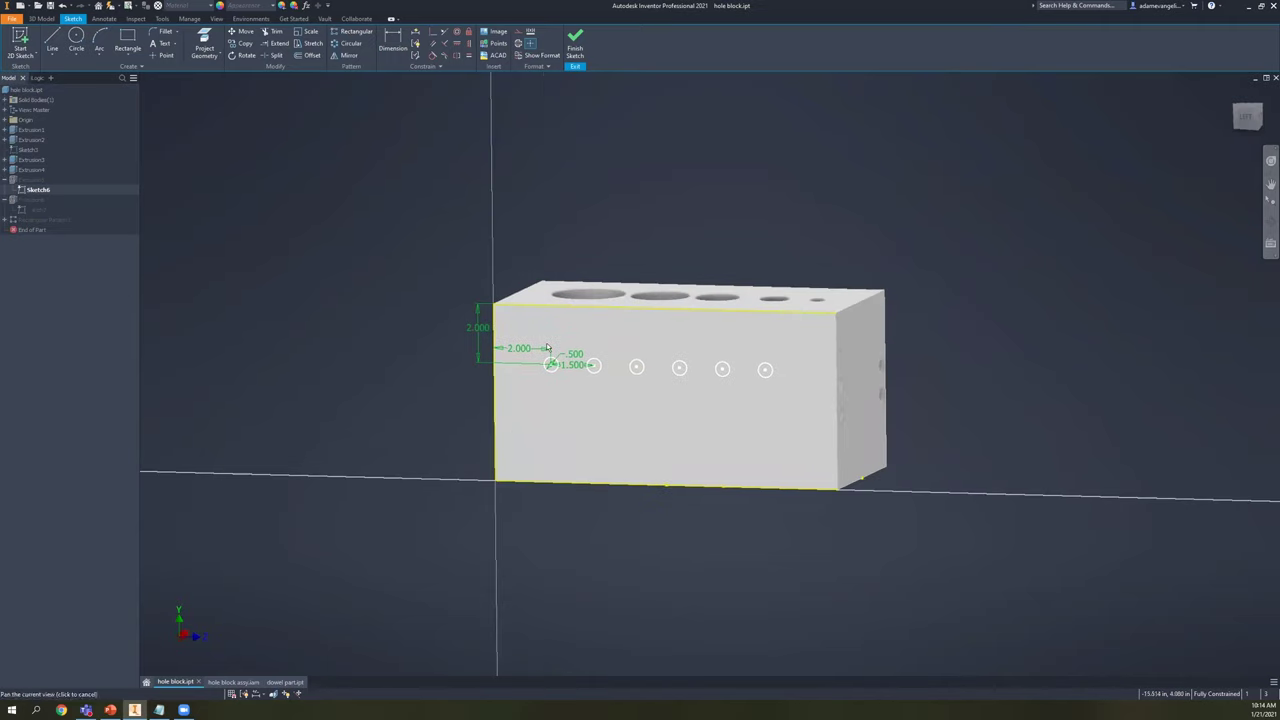
pyautogui.scroll(-3, 559, 406)
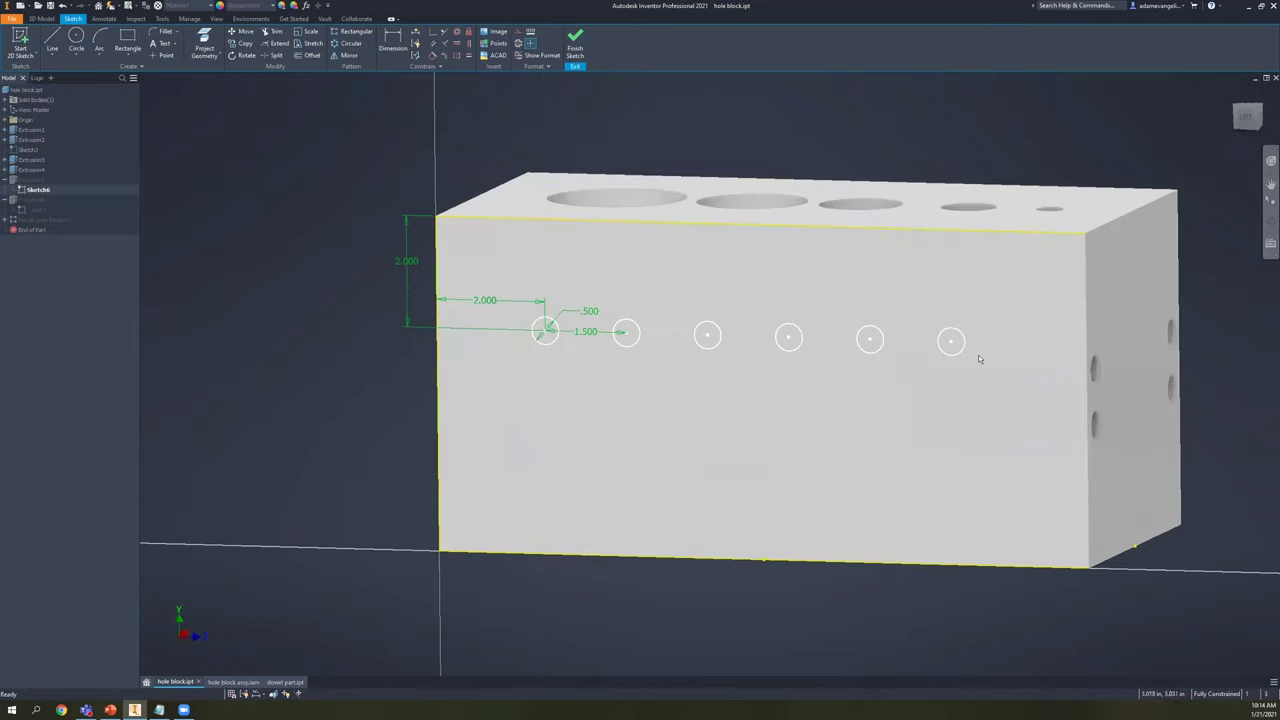
pyautogui.rightClick(545, 343)
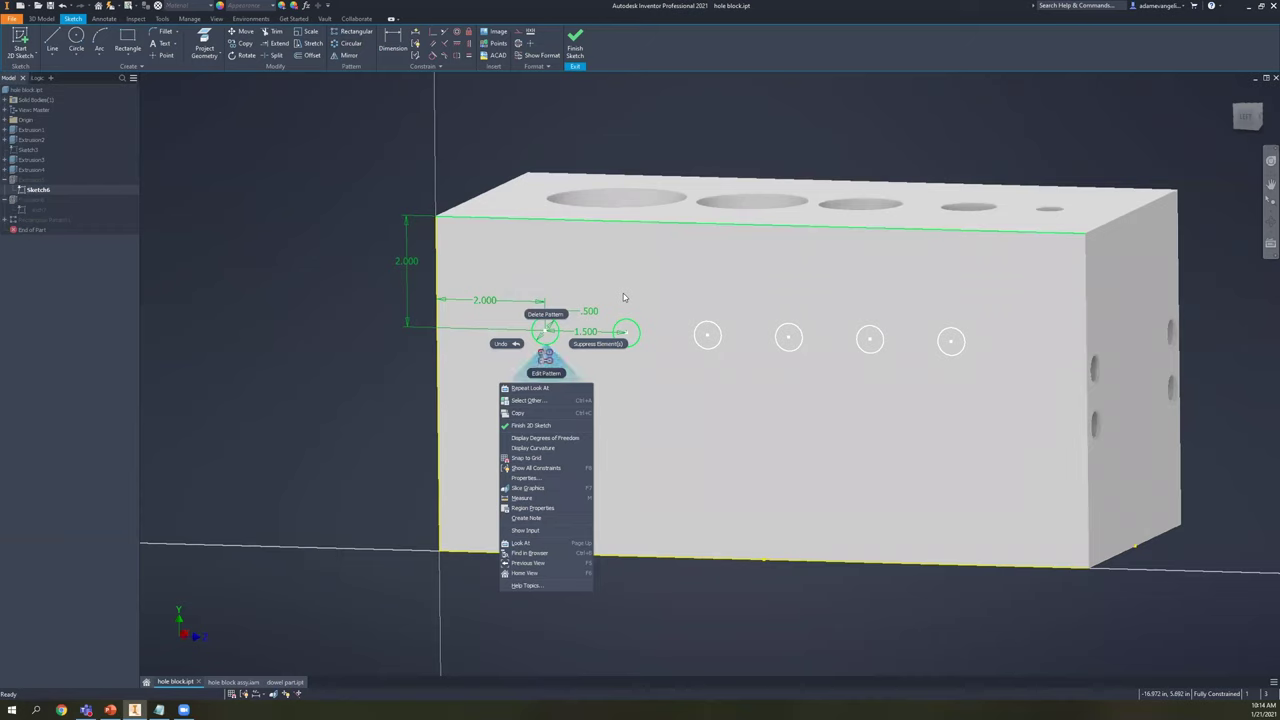
pyautogui.click(541, 374)
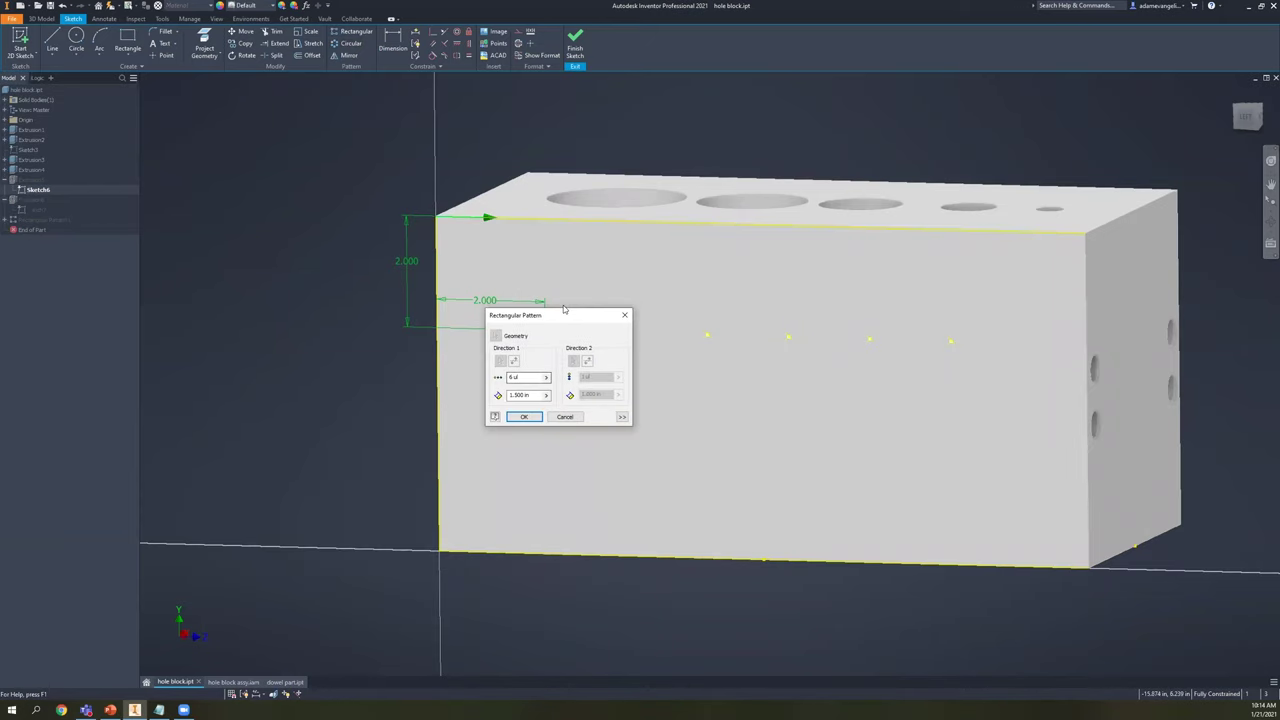
pyautogui.press('Return')
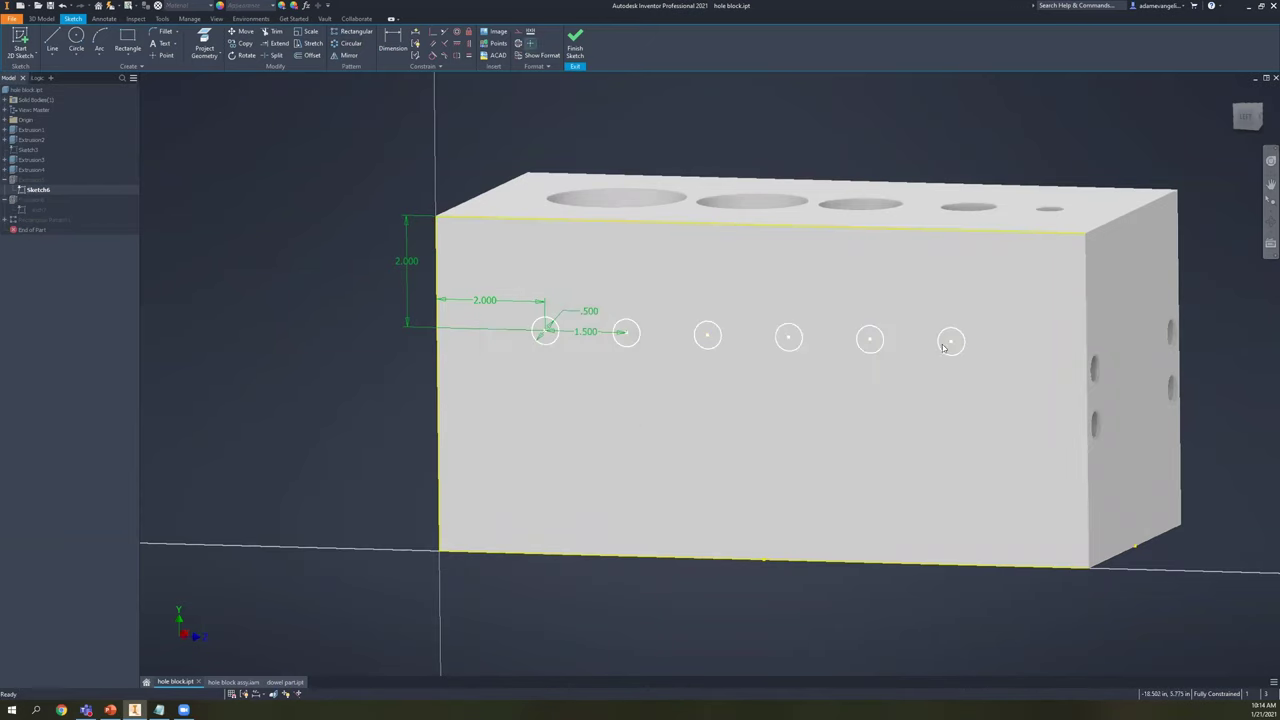
pyautogui.click(575, 45)
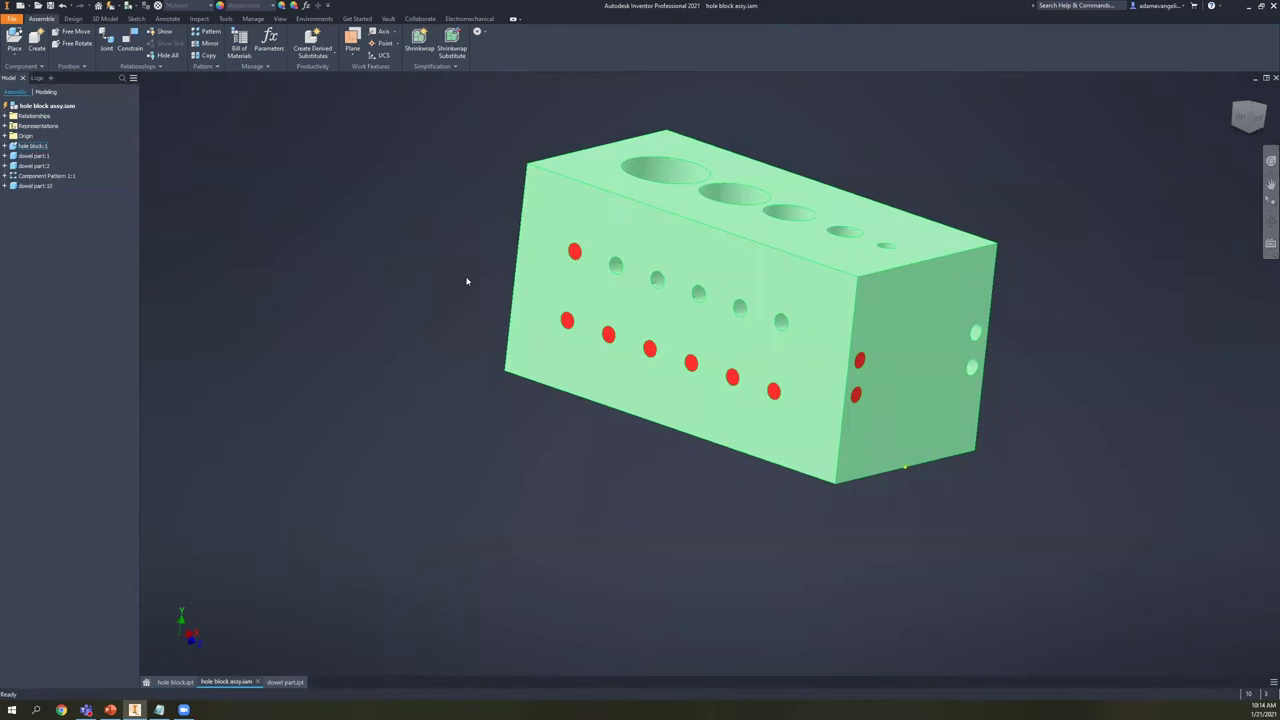
# - Check which holes Rectangular Pattern1 covers in the hole block part, and return to the hole block assembly
pyautogui.click(175, 682)
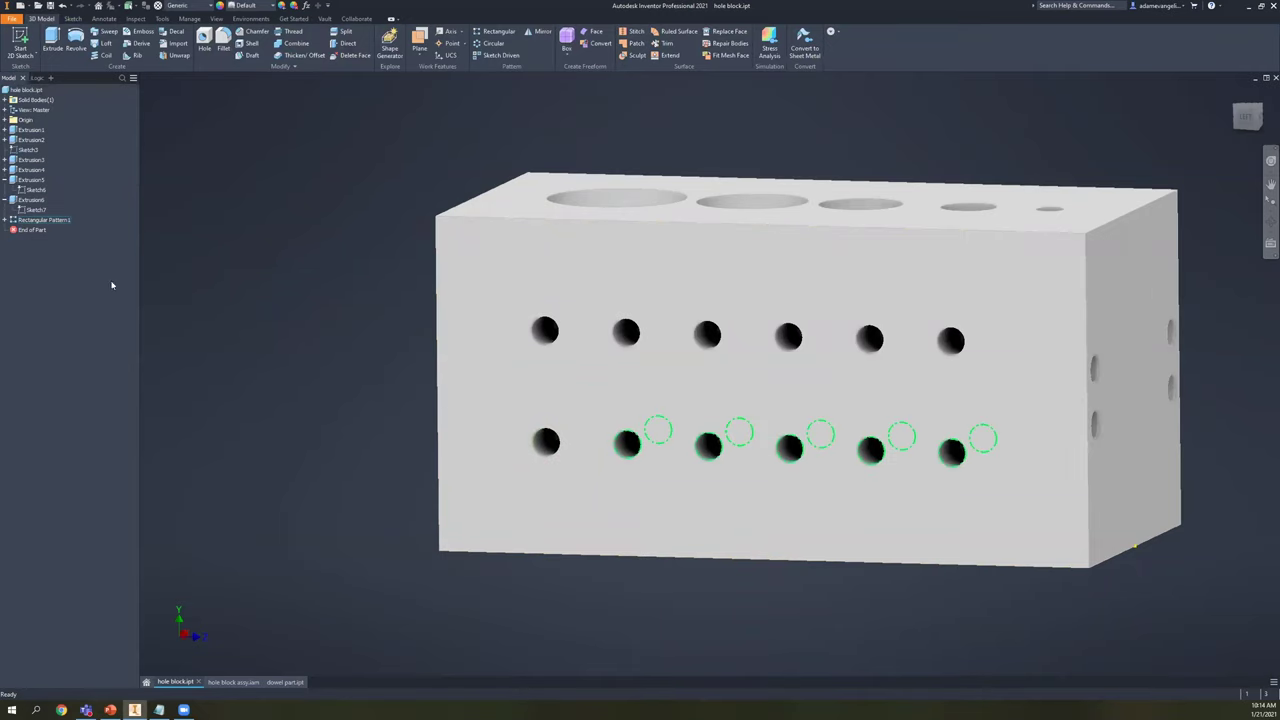
pyautogui.click(233, 682)
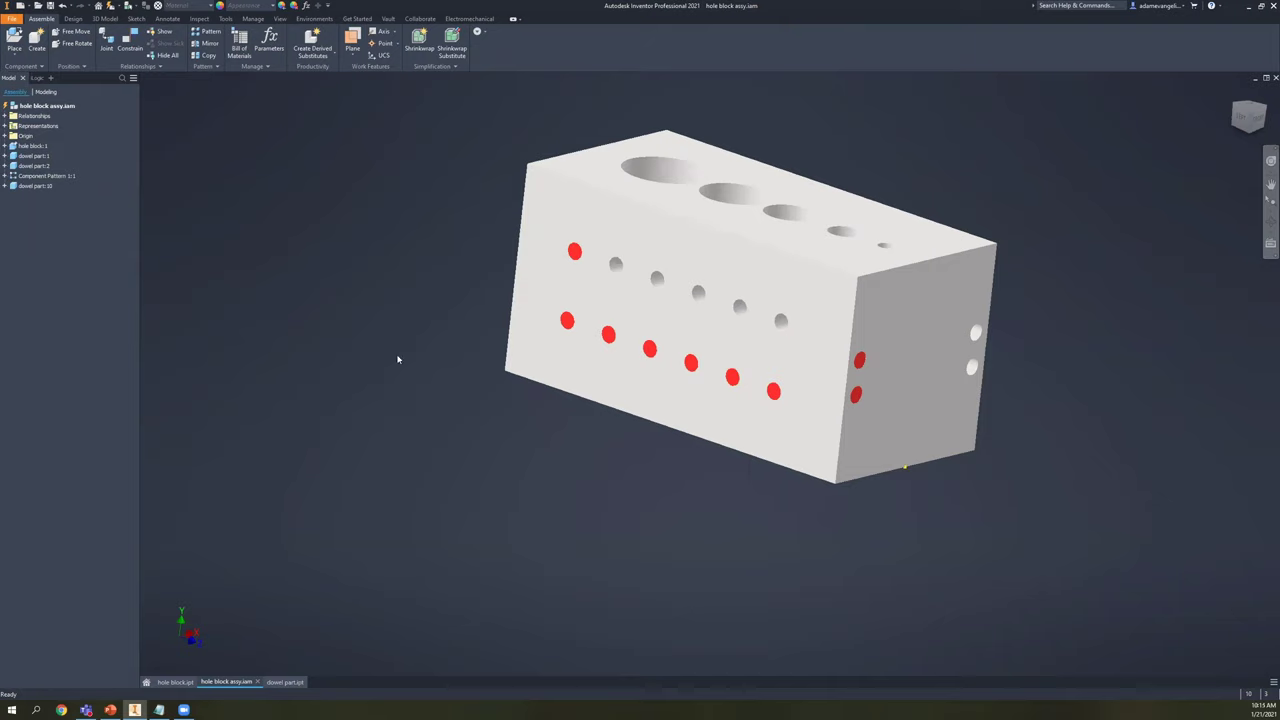
pyautogui.moveTo(385, 381); pyautogui.dragTo(378, 388, button='middle')
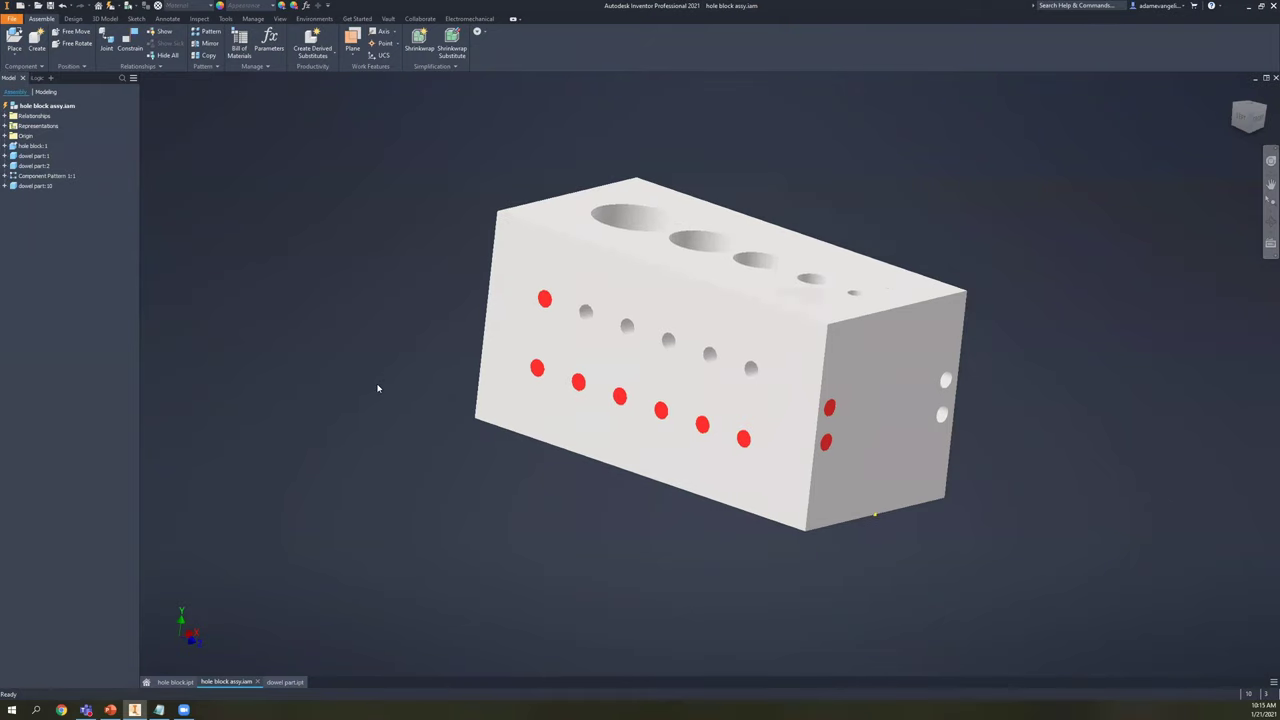
# - Pattern the upper-row dowel through the remaining holes of its row by associating it with the block's Rectangular Pattern1
pyautogui.click(593, 312)
pyautogui.click(251, 294)
pyautogui.click(207, 31)
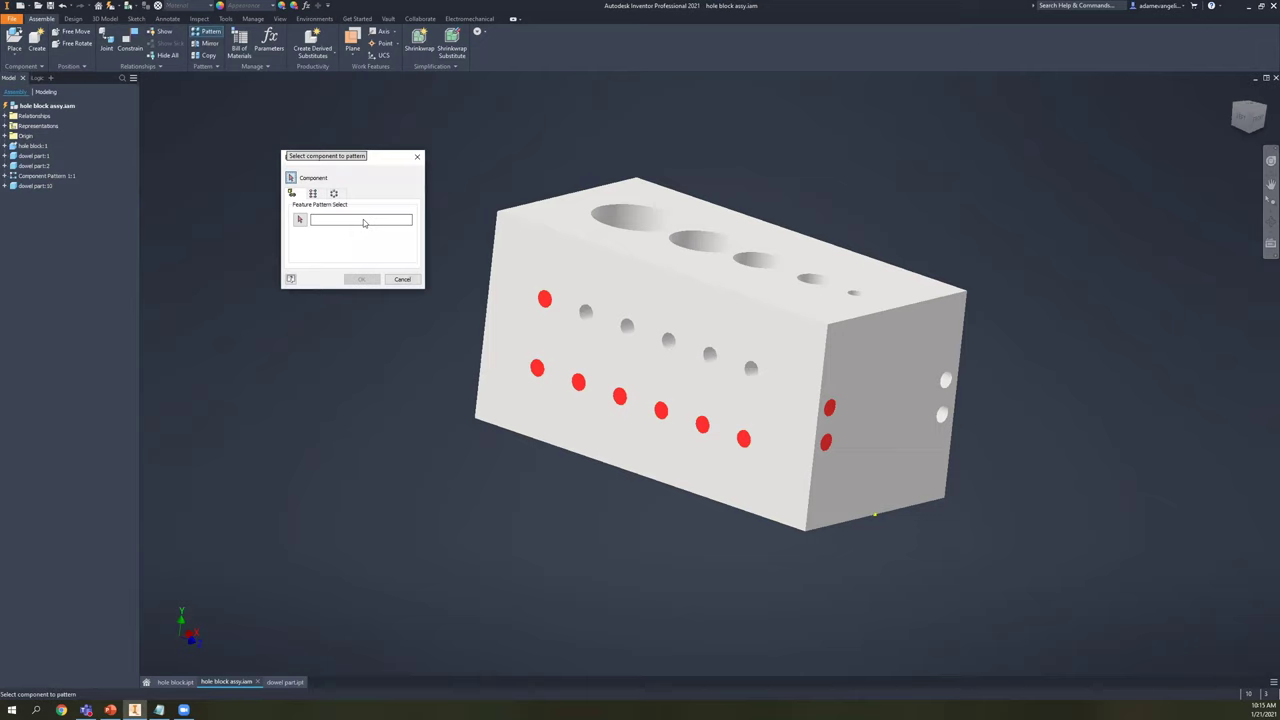
pyautogui.click(544, 299)
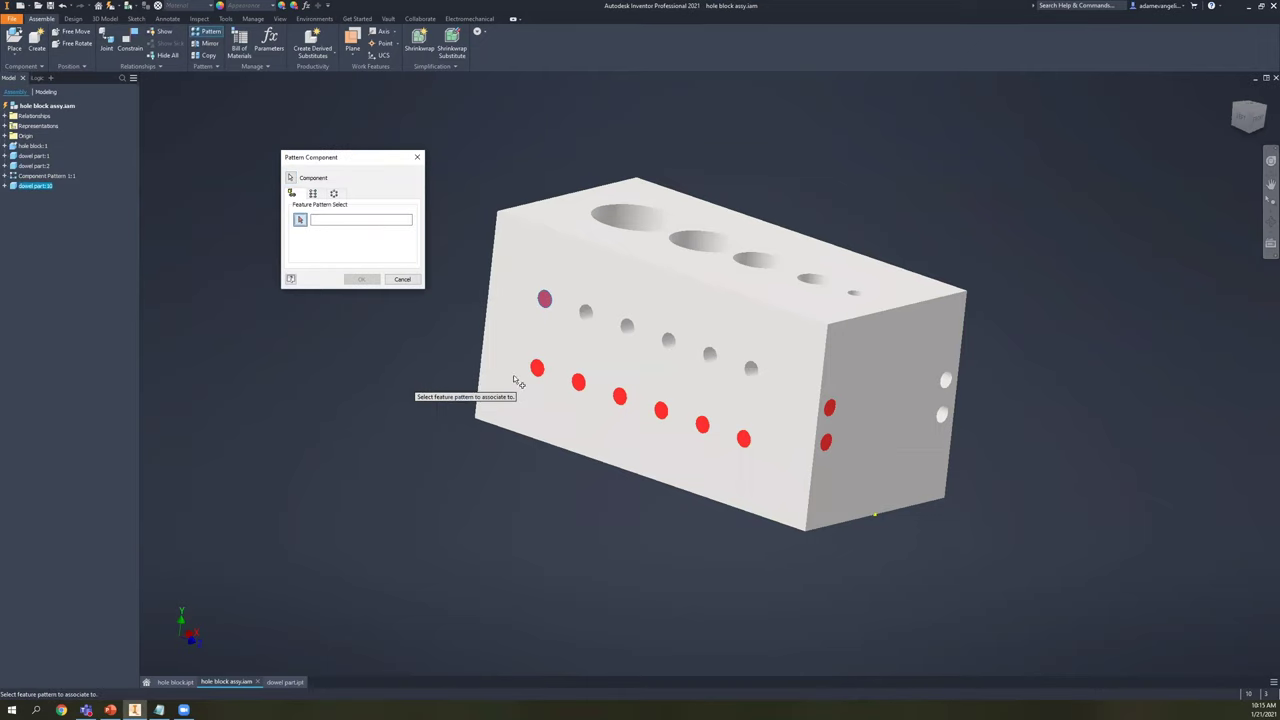
pyautogui.click(587, 390)
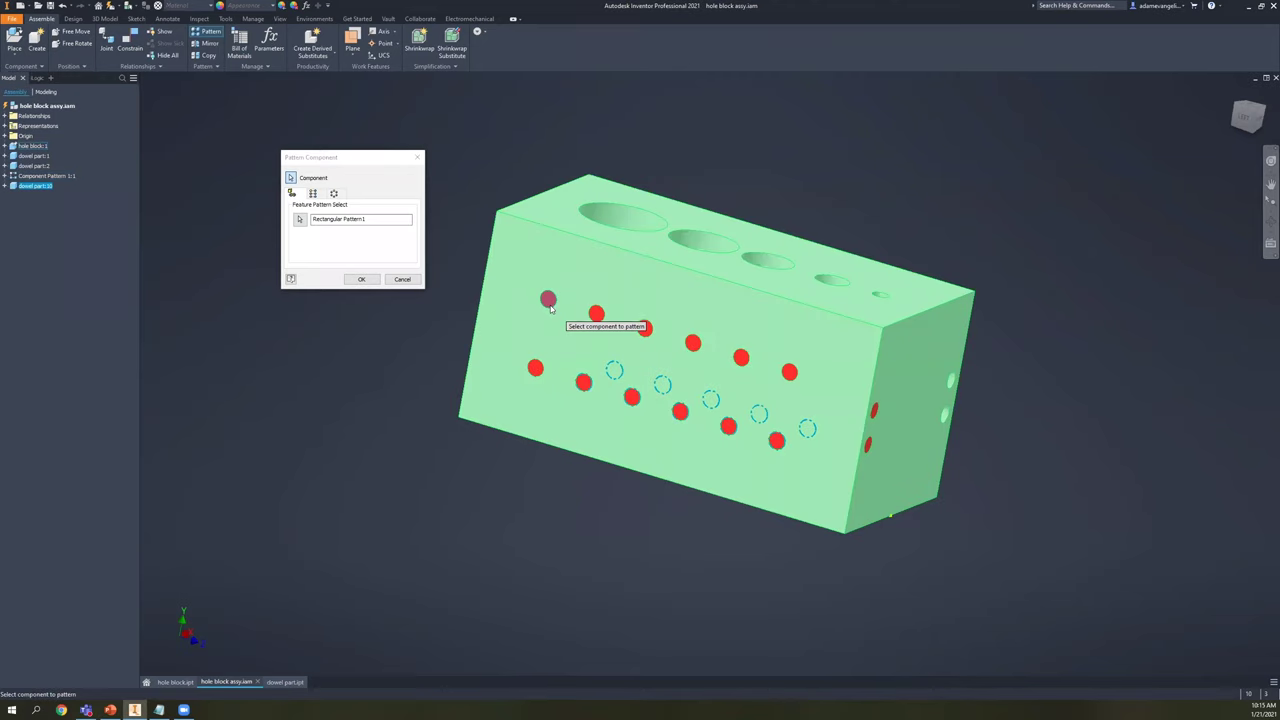
pyautogui.moveTo(567, 325)
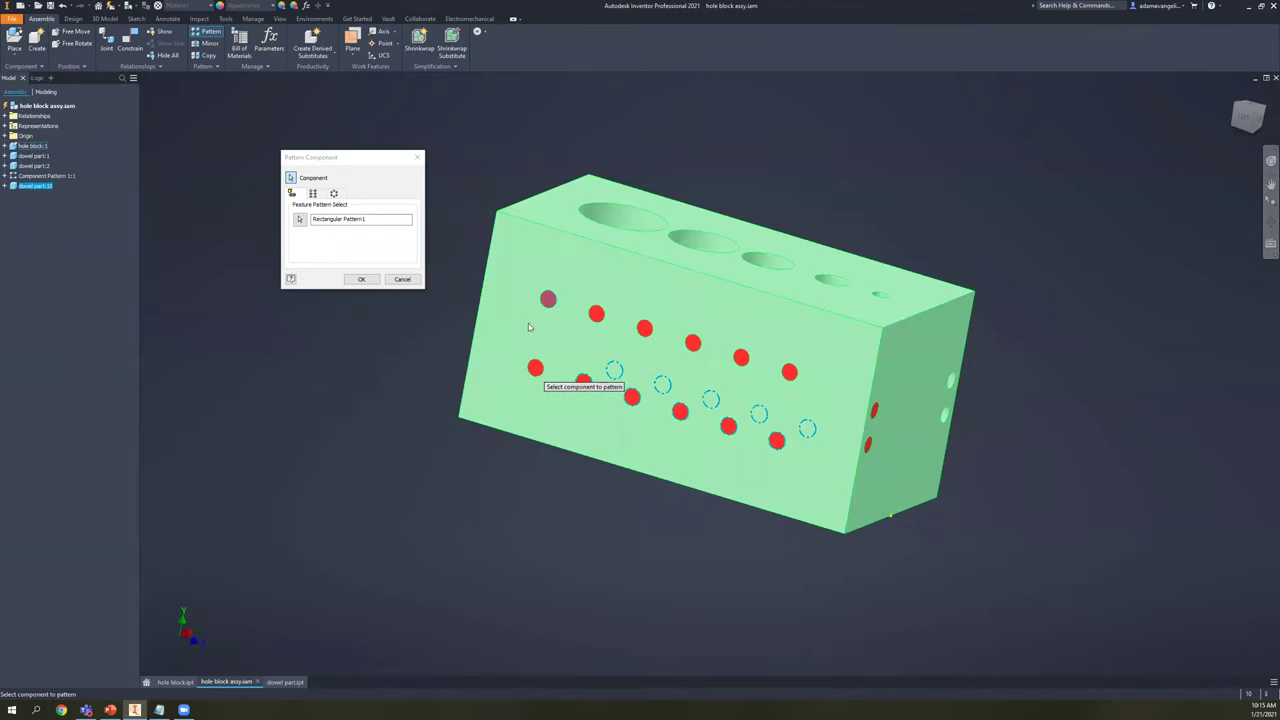
pyautogui.keyDown('shift'); pyautogui.moveTo(640, 380); pyautogui.dragTo(545, 388, button='middle'); pyautogui.keyUp('shift')
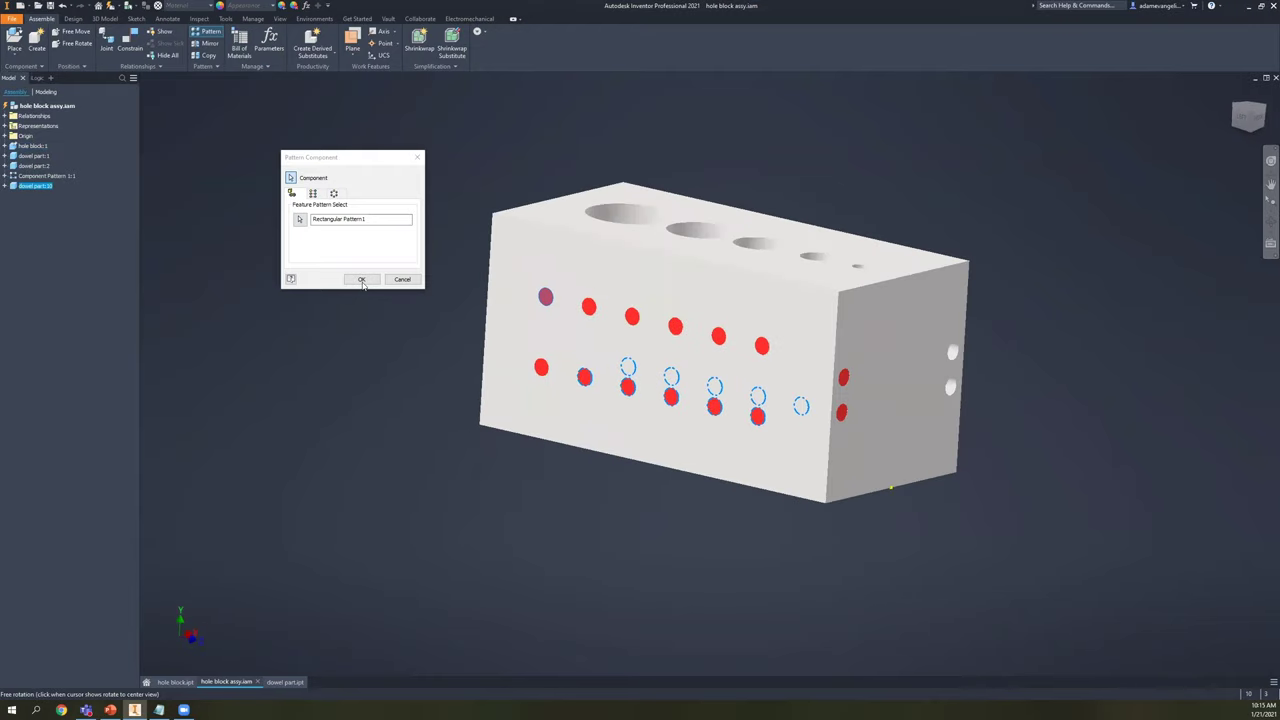
pyautogui.click(362, 279)
pyautogui.keyDown('shift'); pyautogui.moveTo(543, 303); pyautogui.dragTo(386, 323, button='middle'); pyautogui.keyUp('shift')
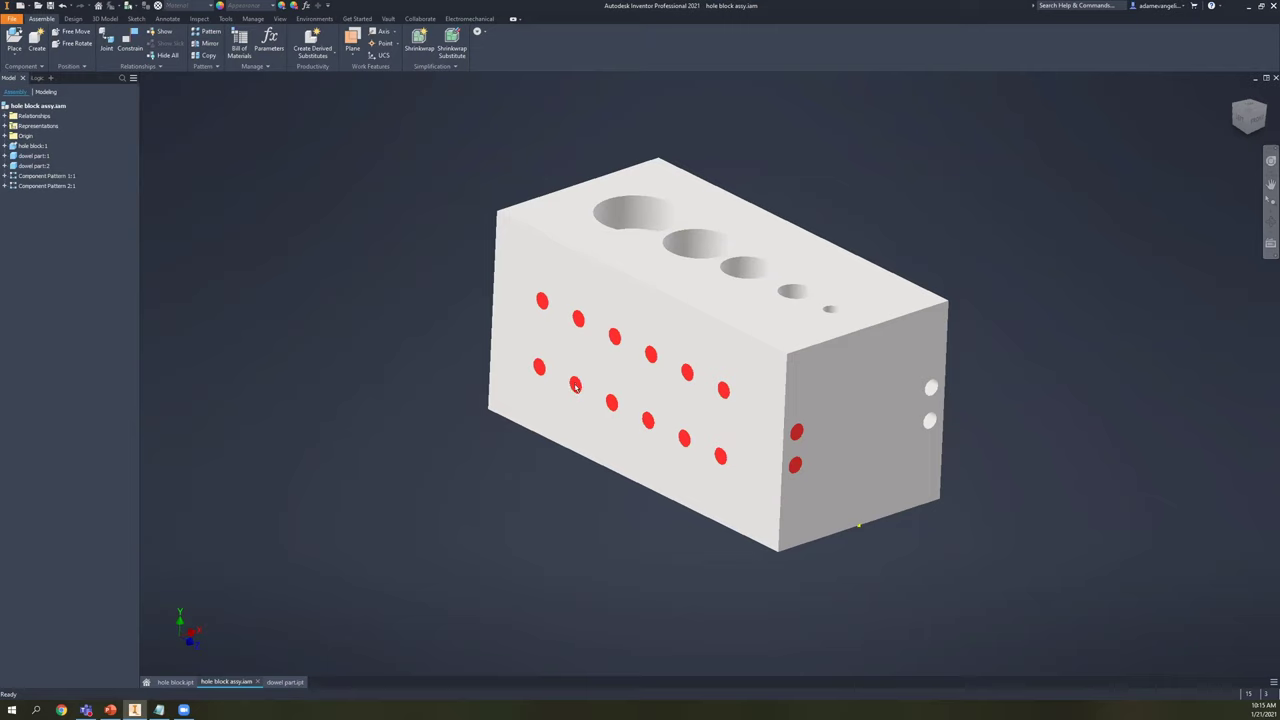
# - Inspect both dowel rows and the empty holes on the block's other side faces
pyautogui.click(512, 405)
pyautogui.click(539, 367)
pyautogui.keyDown('shift'); pyautogui.moveTo(639, 342); pyautogui.dragTo(523, 398, button='middle'); pyautogui.keyUp('shift')
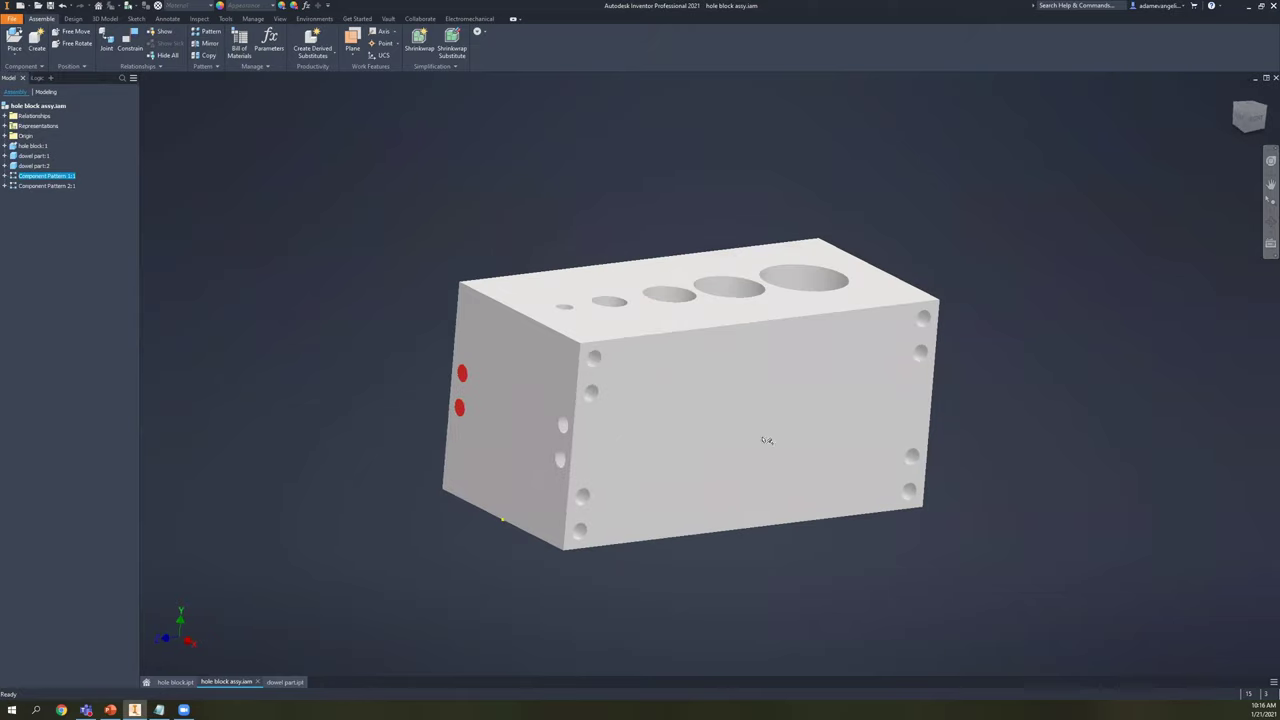
pyautogui.click(614, 515)
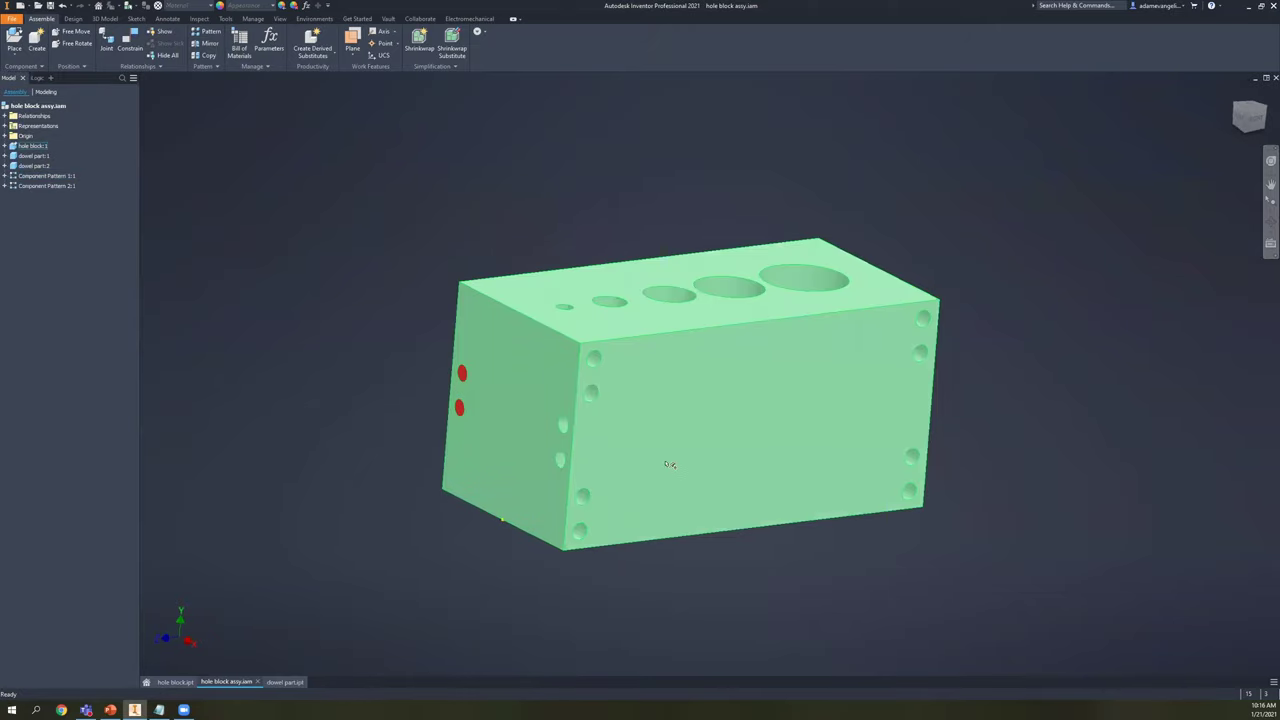
pyautogui.click(776, 419)
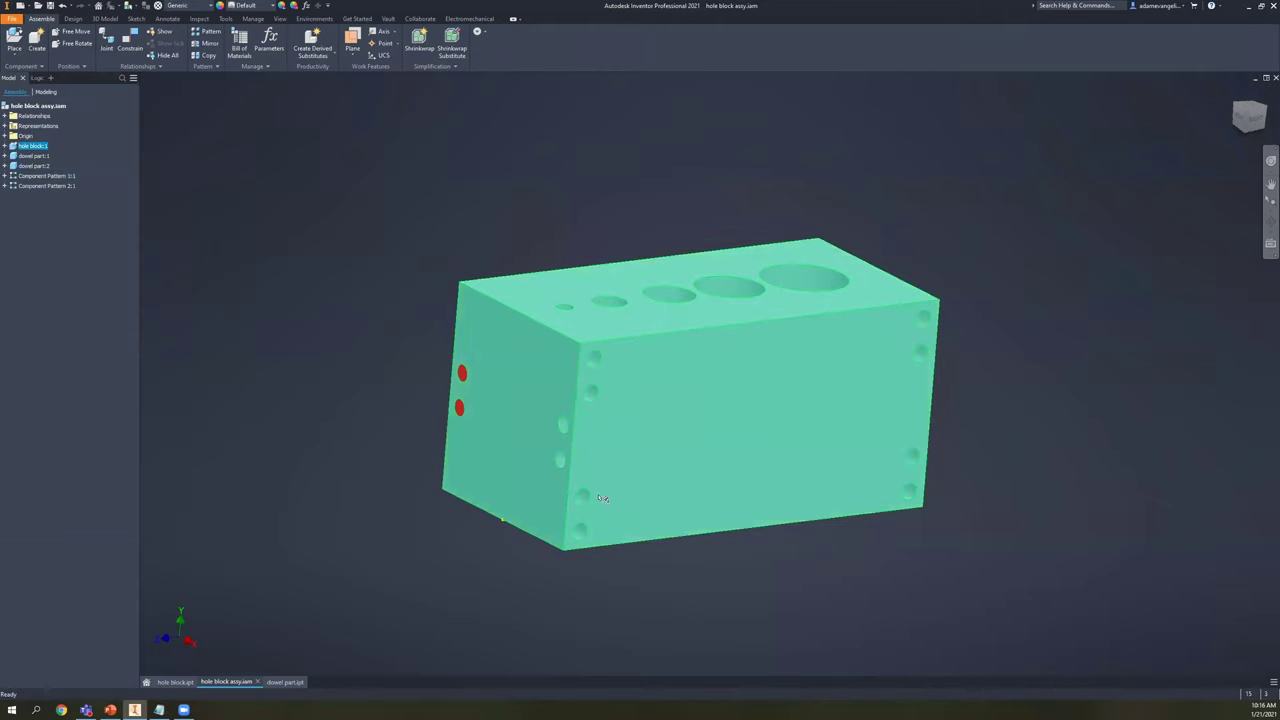
pyautogui.click(770, 585)
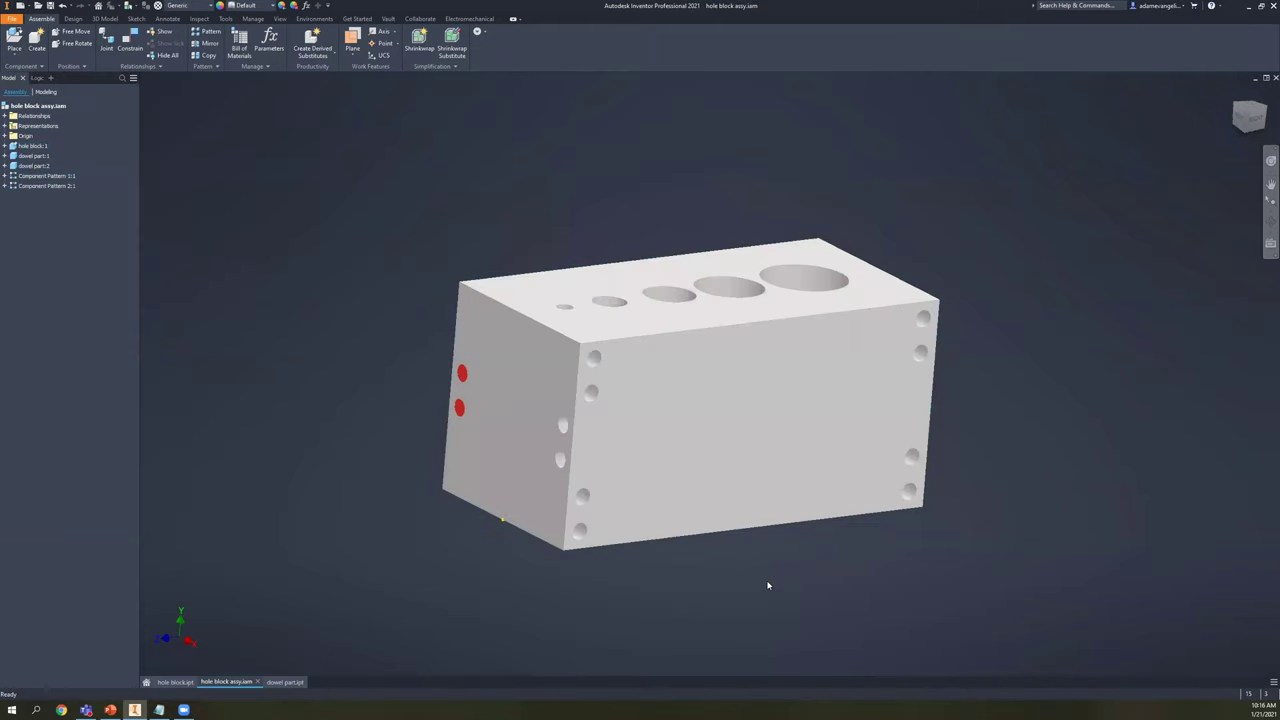
pyautogui.moveTo(628, 572); pyautogui.dragTo(537, 551, button='middle')
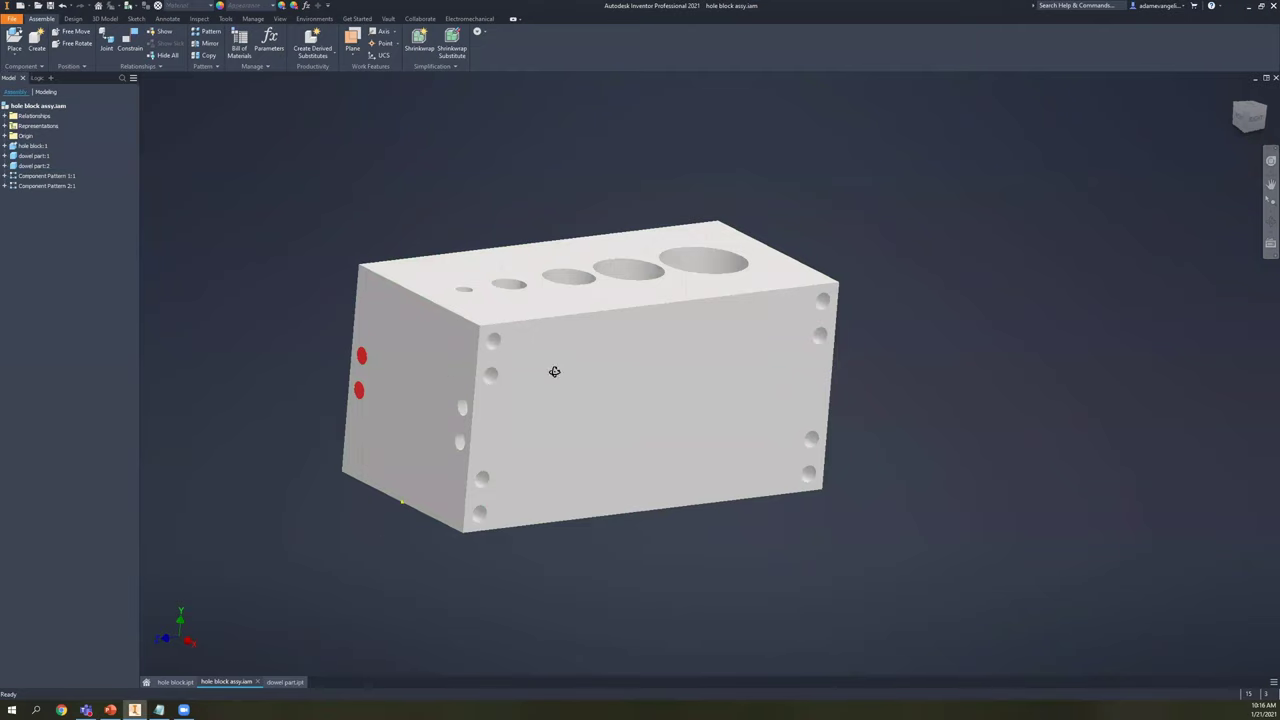
pyautogui.keyDown('shift'); pyautogui.moveTo(663, 403); pyautogui.dragTo(507, 360, button='middle'); pyautogui.keyUp('shift')
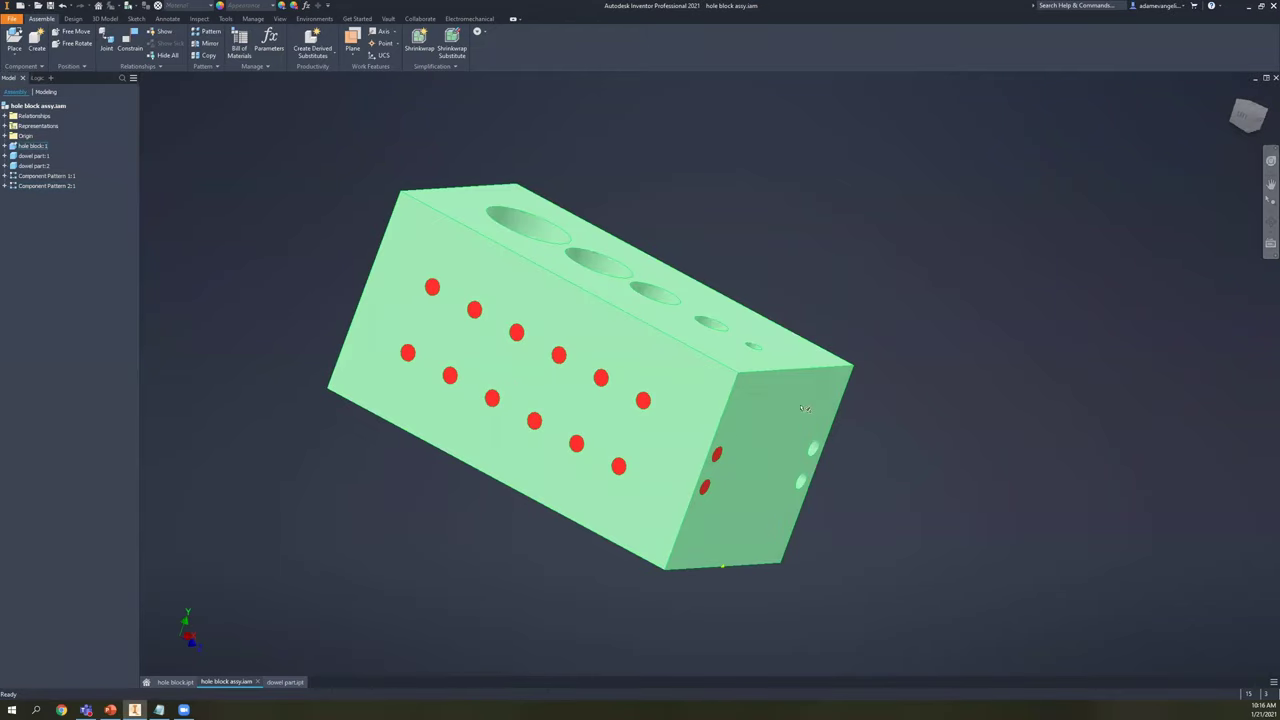
pyautogui.keyDown('shift'); pyautogui.moveTo(626, 369); pyautogui.dragTo(421, 440, button='middle'); pyautogui.keyUp('shift')
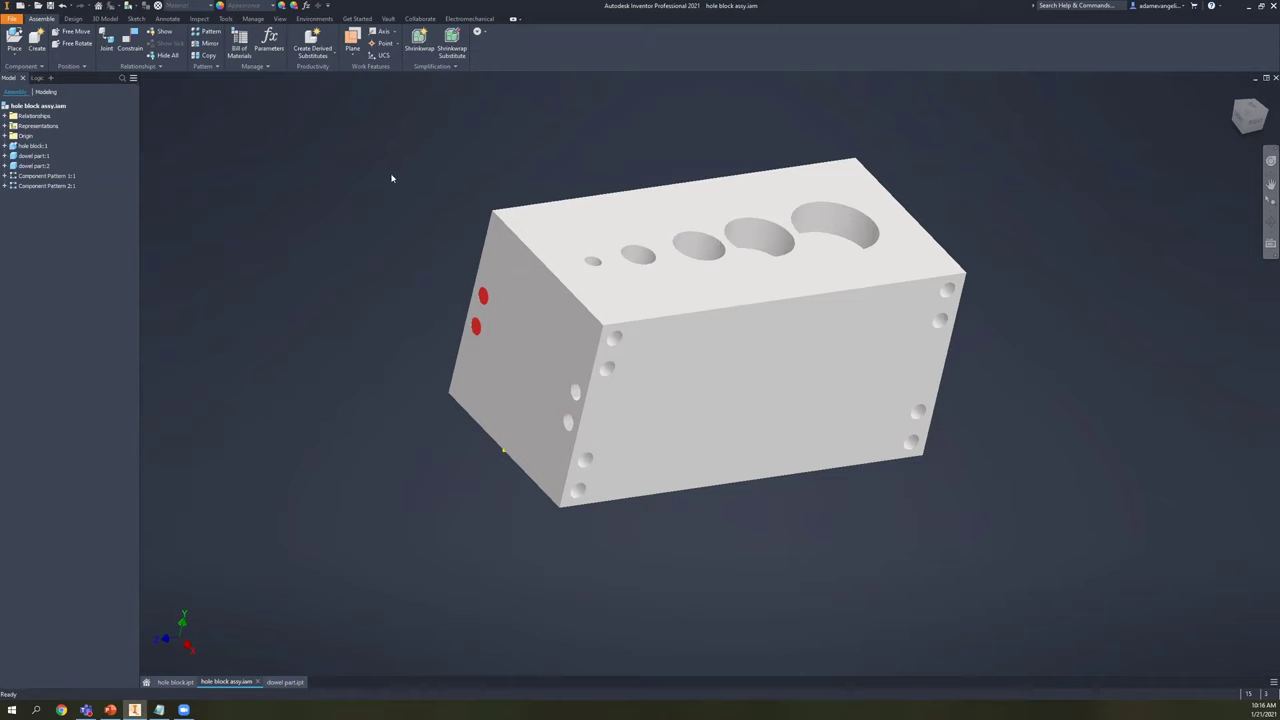
pyautogui.keyDown('shift'); pyautogui.moveTo(514, 254); pyautogui.dragTo(427, 250, button='middle'); pyautogui.keyUp('shift')
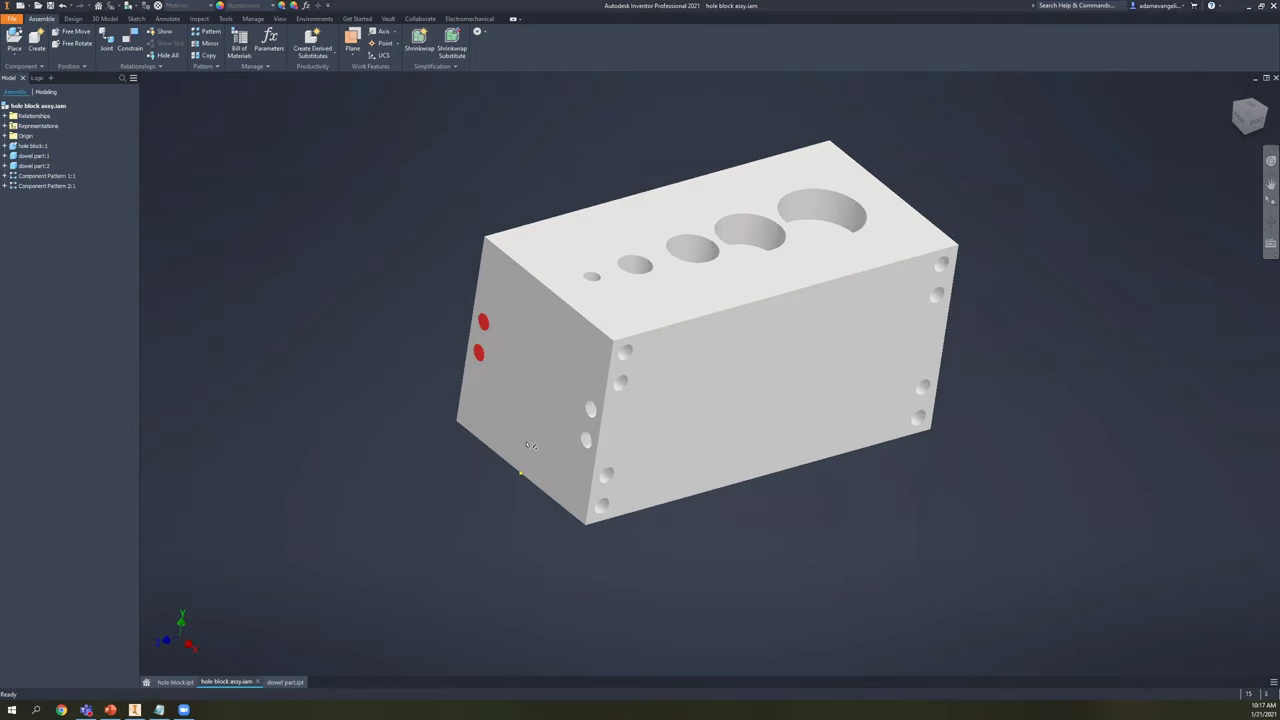
pyautogui.click(573, 221)
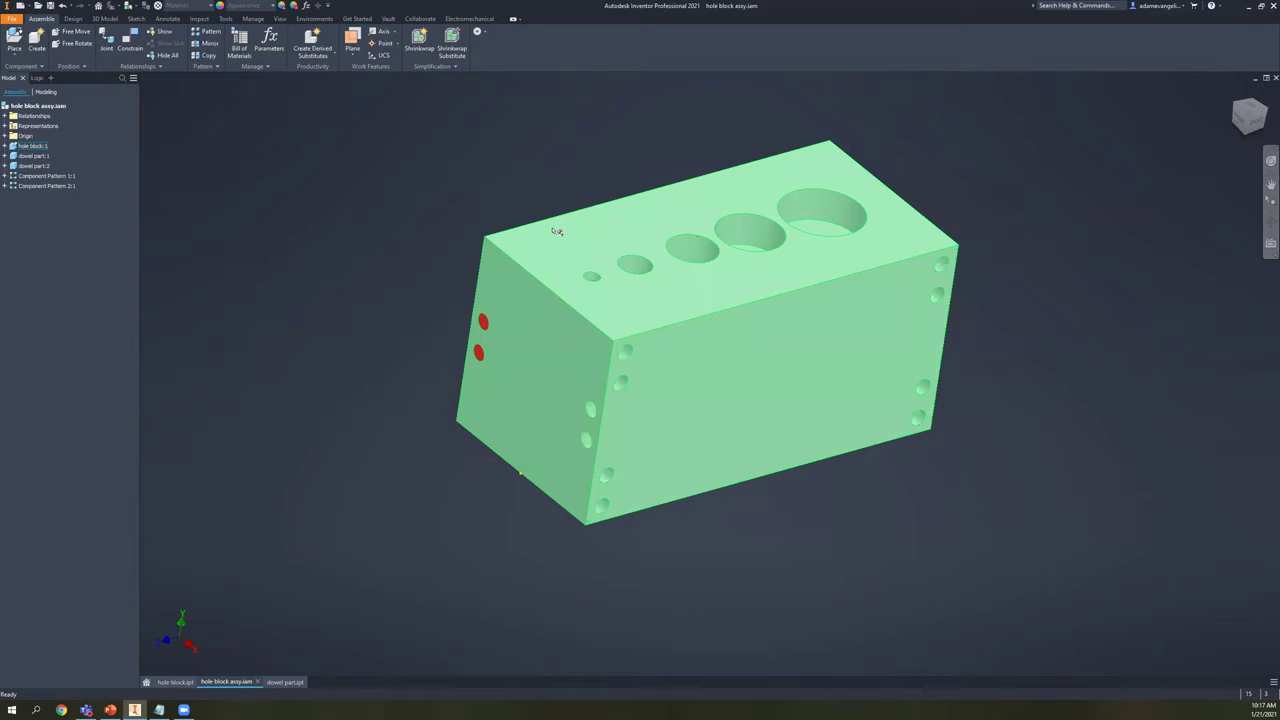
pyautogui.click(669, 106)
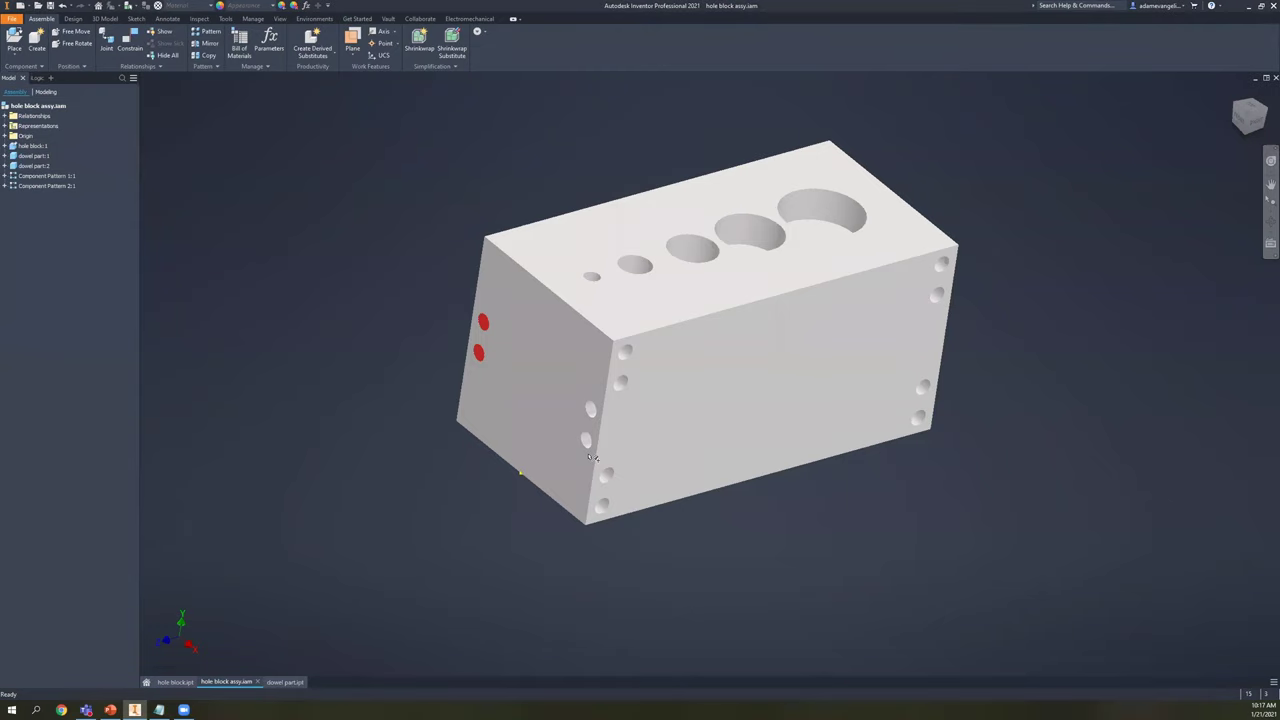
pyautogui.moveTo(483, 177); pyautogui.dragTo(426, 323)
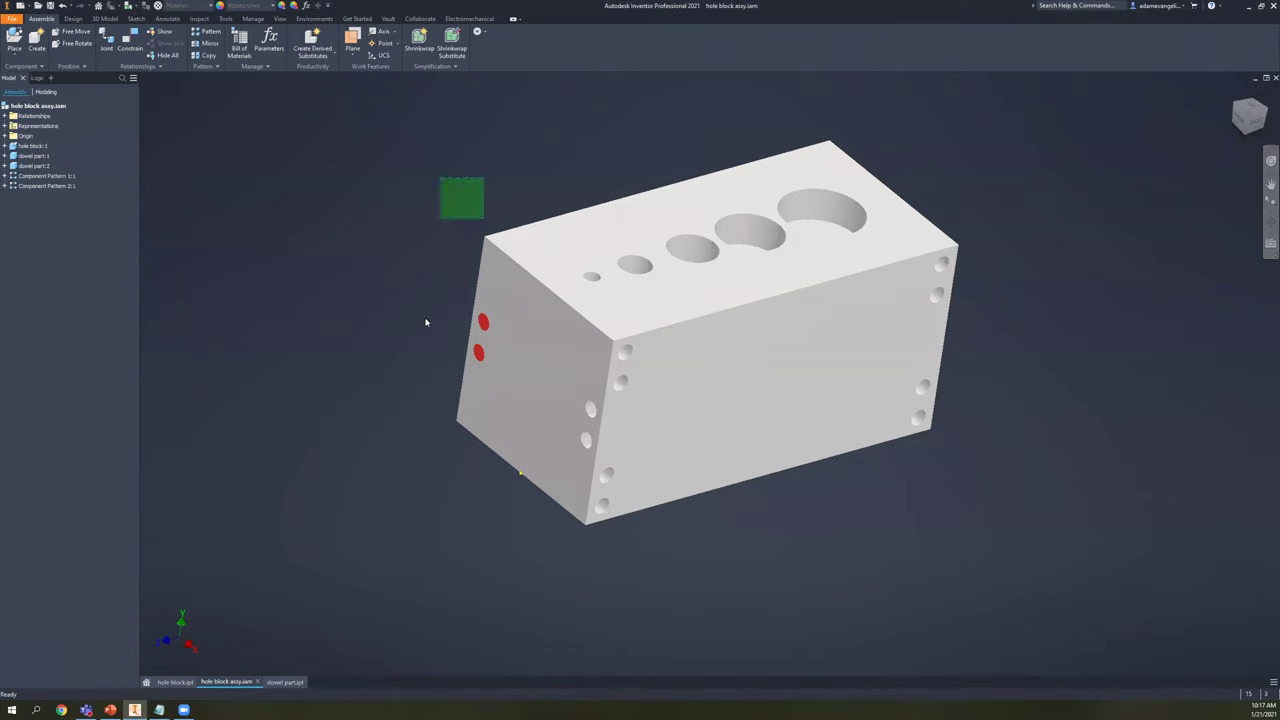
pyautogui.moveTo(383, 304); pyautogui.dragTo(403, 326, button='middle')
pyautogui.click(400, 325)
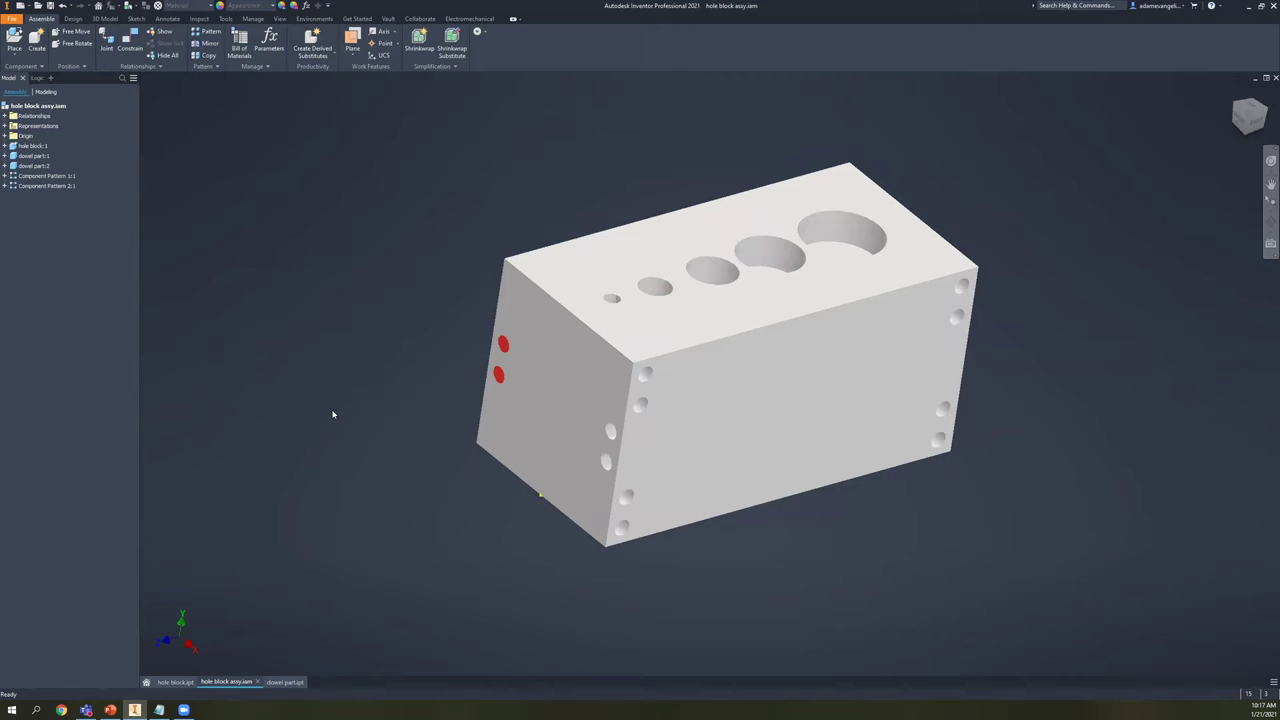
# - Open the dowel part and start creating an iMate, looking through the available constraint types
pyautogui.click(285, 682)
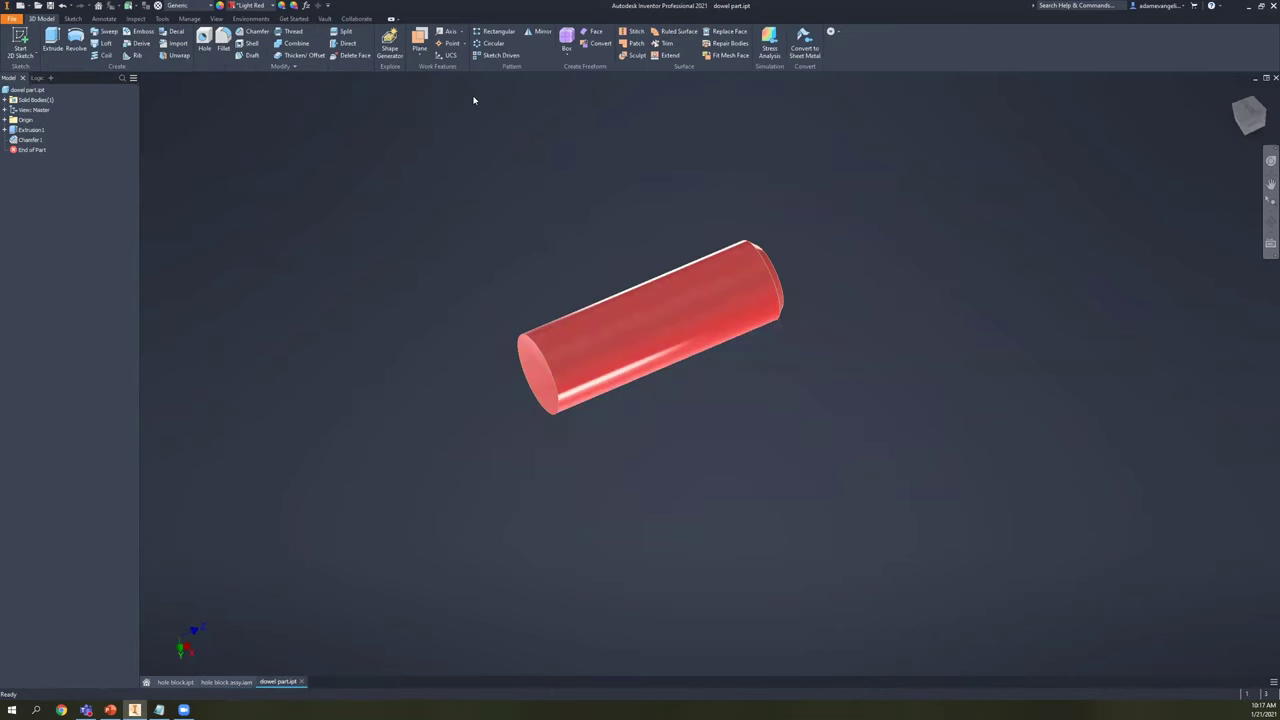
pyautogui.click(189, 18)
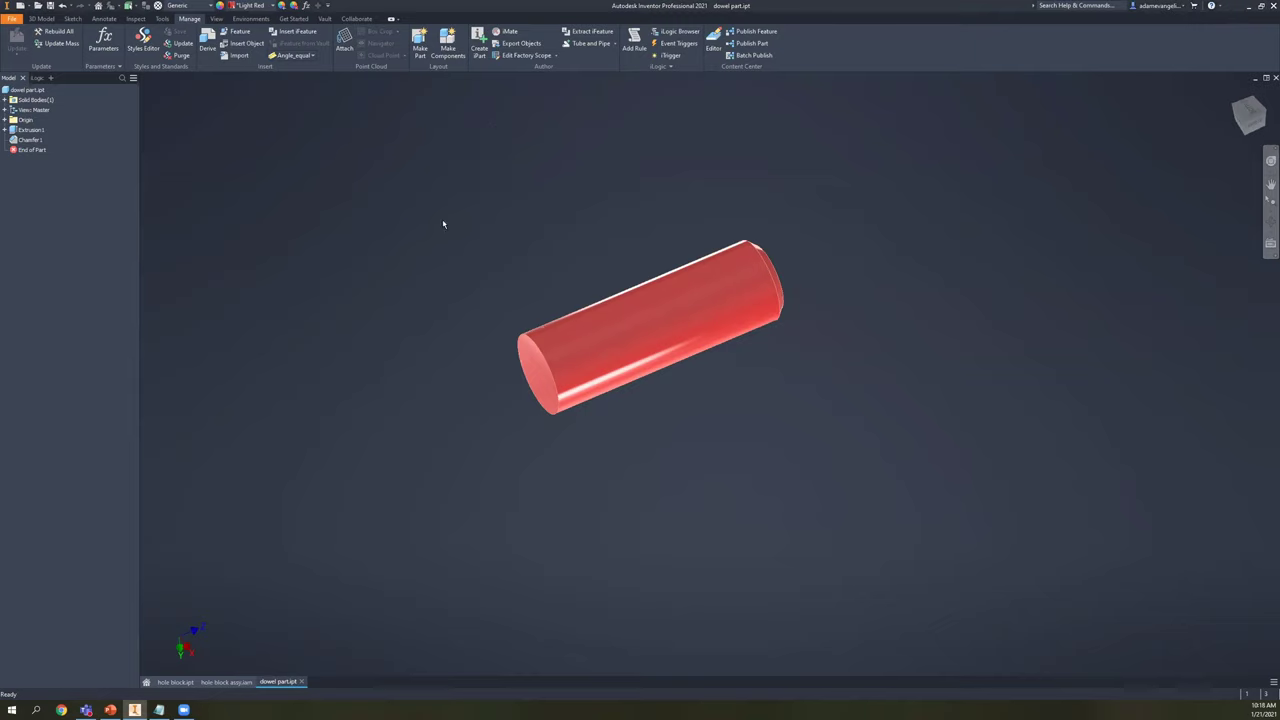
pyautogui.press('F5')
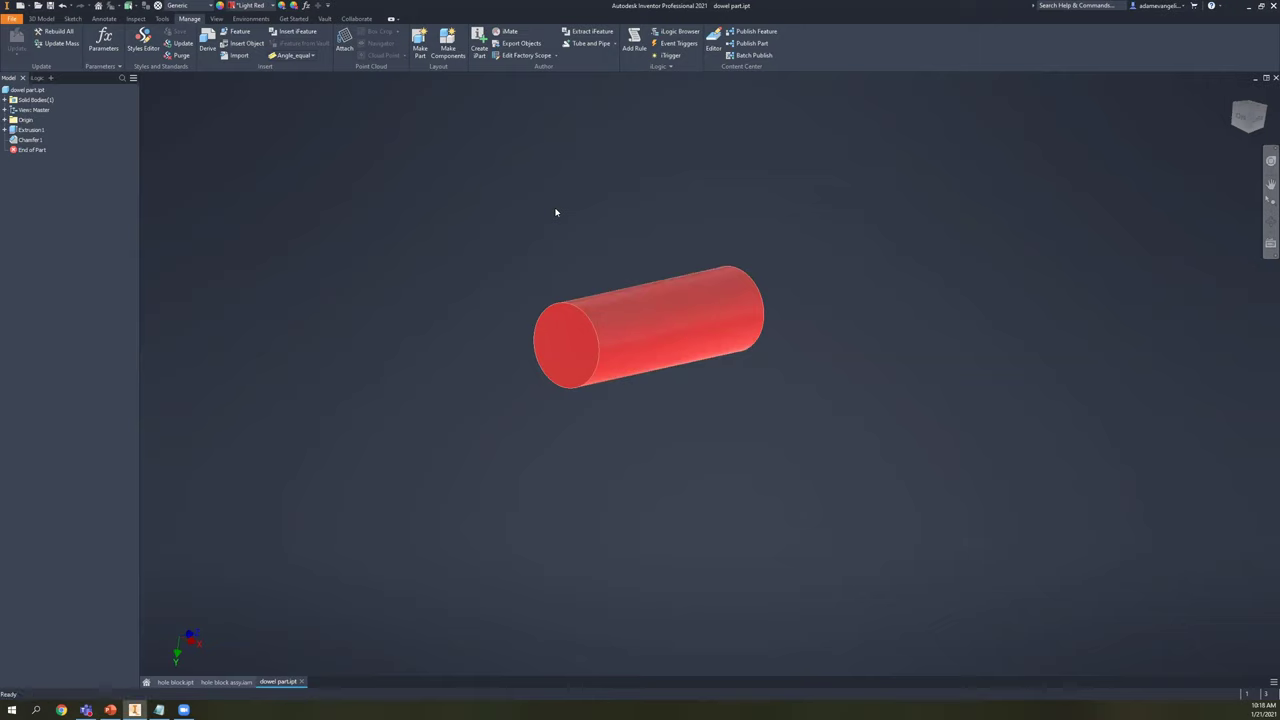
pyautogui.click(505, 31)
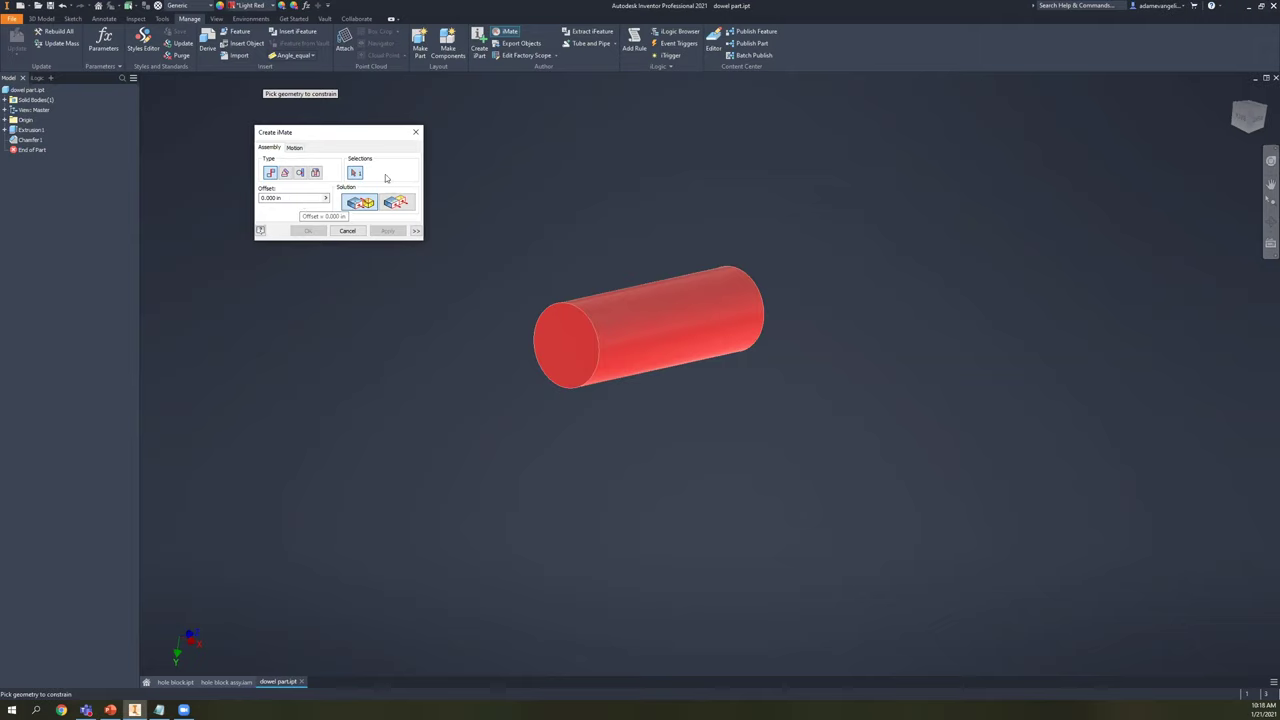
pyautogui.click(301, 173)
pyautogui.click(316, 173)
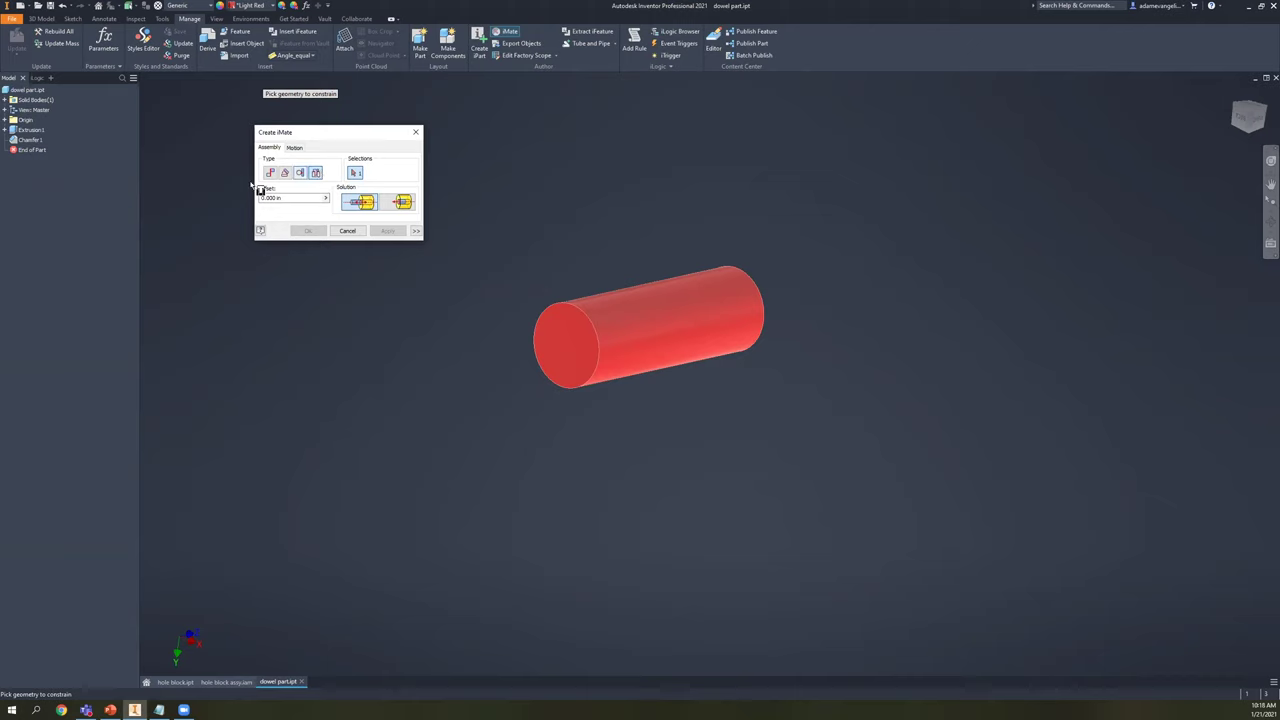
pyautogui.click(318, 155)
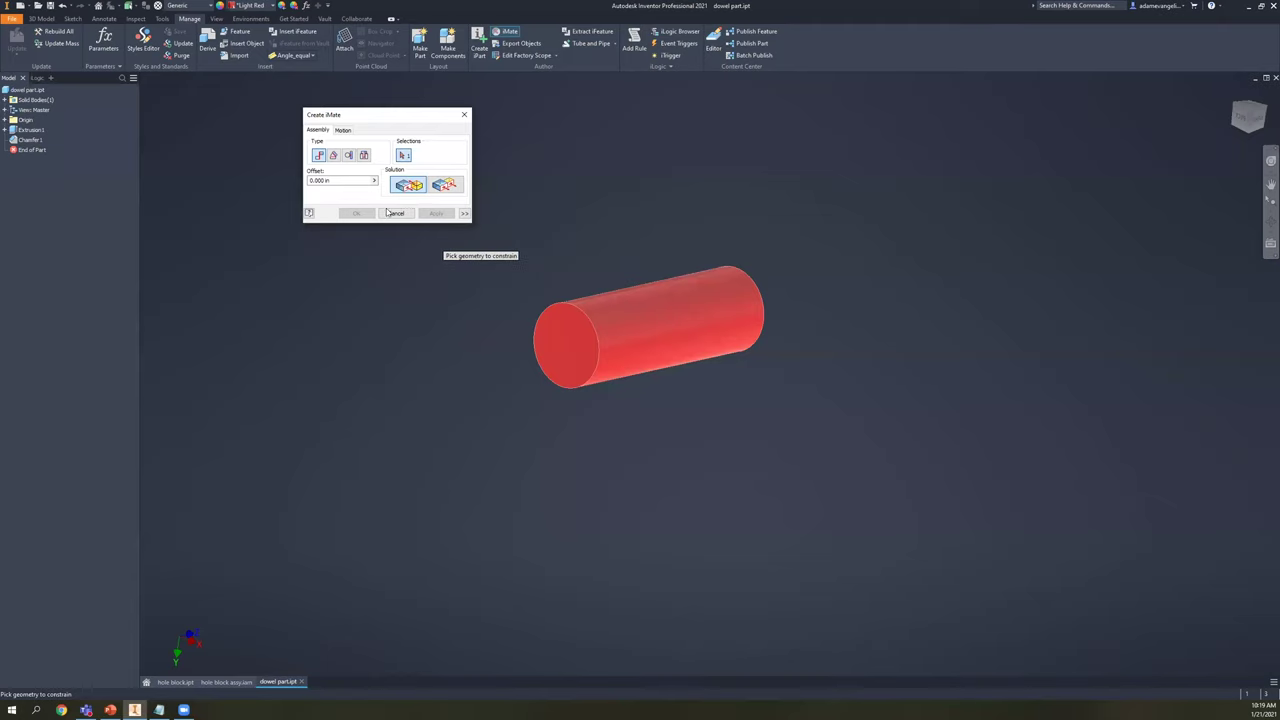
pyautogui.keyDown('shift'); pyautogui.moveTo(517, 283); pyautogui.dragTo(520, 243, button='middle'); pyautogui.keyUp('shift')
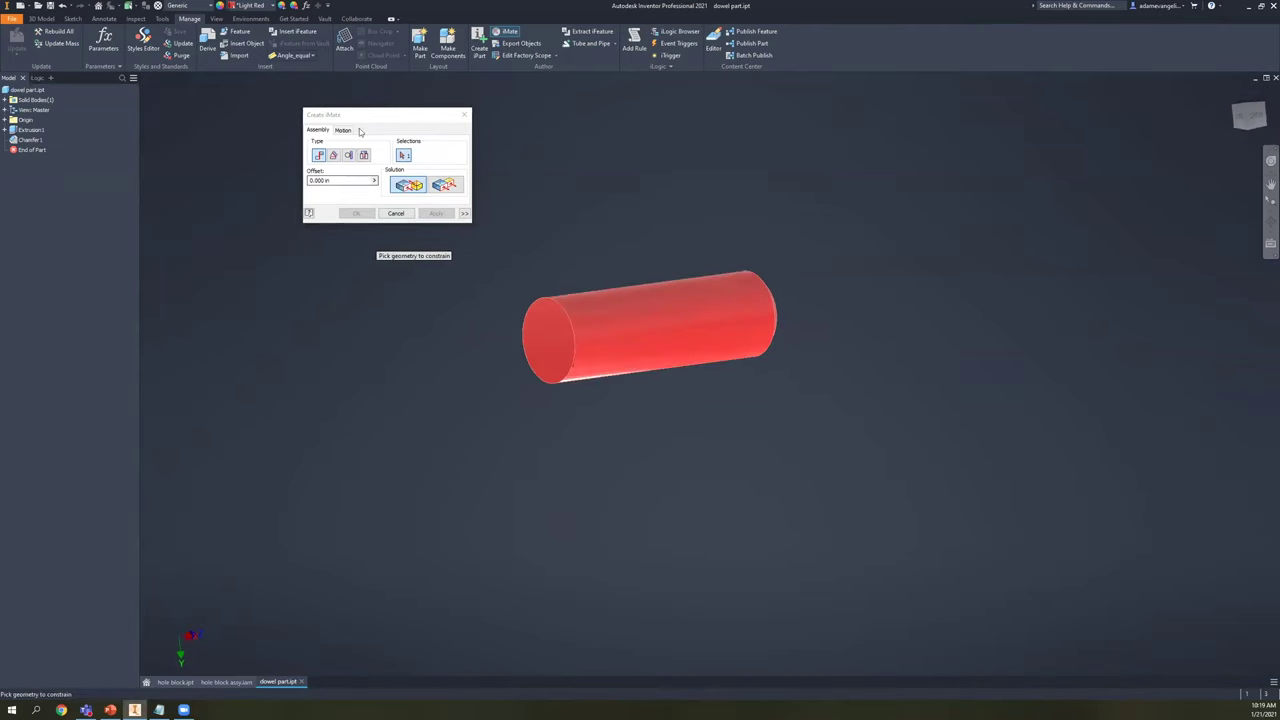
pyautogui.moveTo(355, 114); pyautogui.dragTo(318, 129)
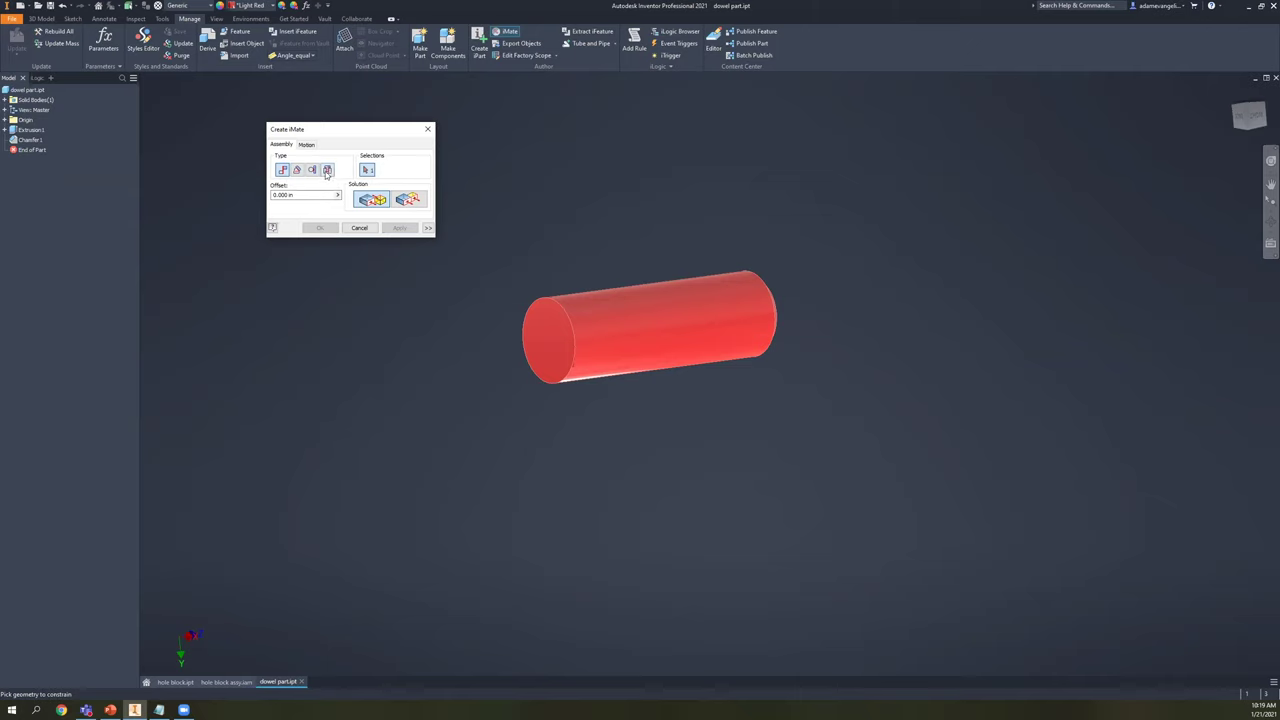
# - Create an Insert iMate on the circular edge of the dowel's end face with the Aligned solution and a 0.000 in offset
pyautogui.click(327, 172)
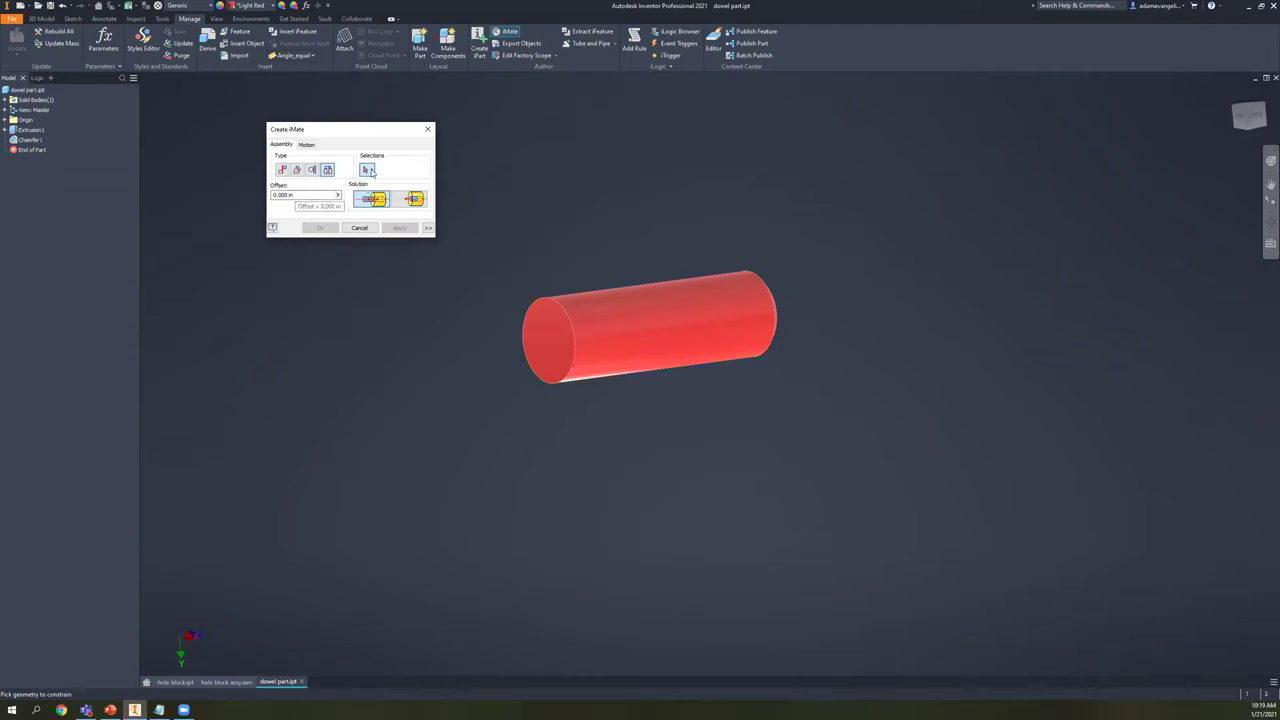
pyautogui.click(556, 303)
pyautogui.keyDown('shift'); pyautogui.moveTo(351, 317); pyautogui.dragTo(471, 246, button='middle'); pyautogui.keyUp('shift')
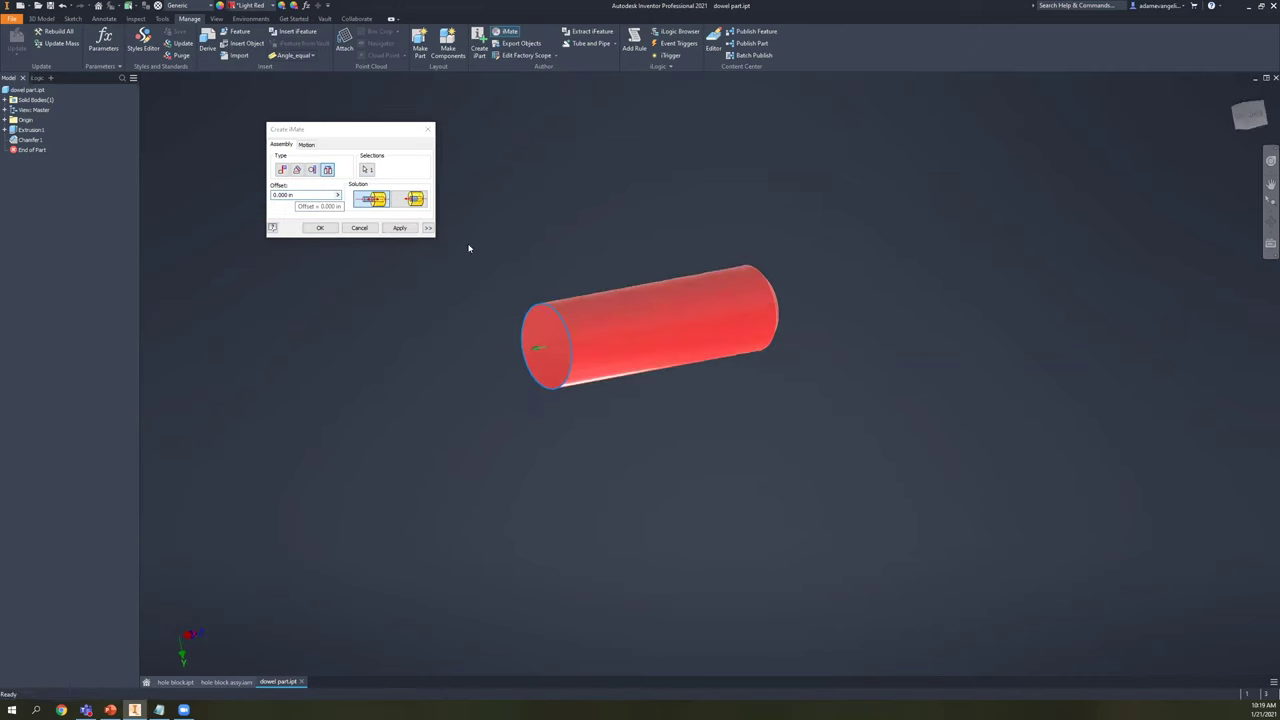
pyautogui.click(410, 199)
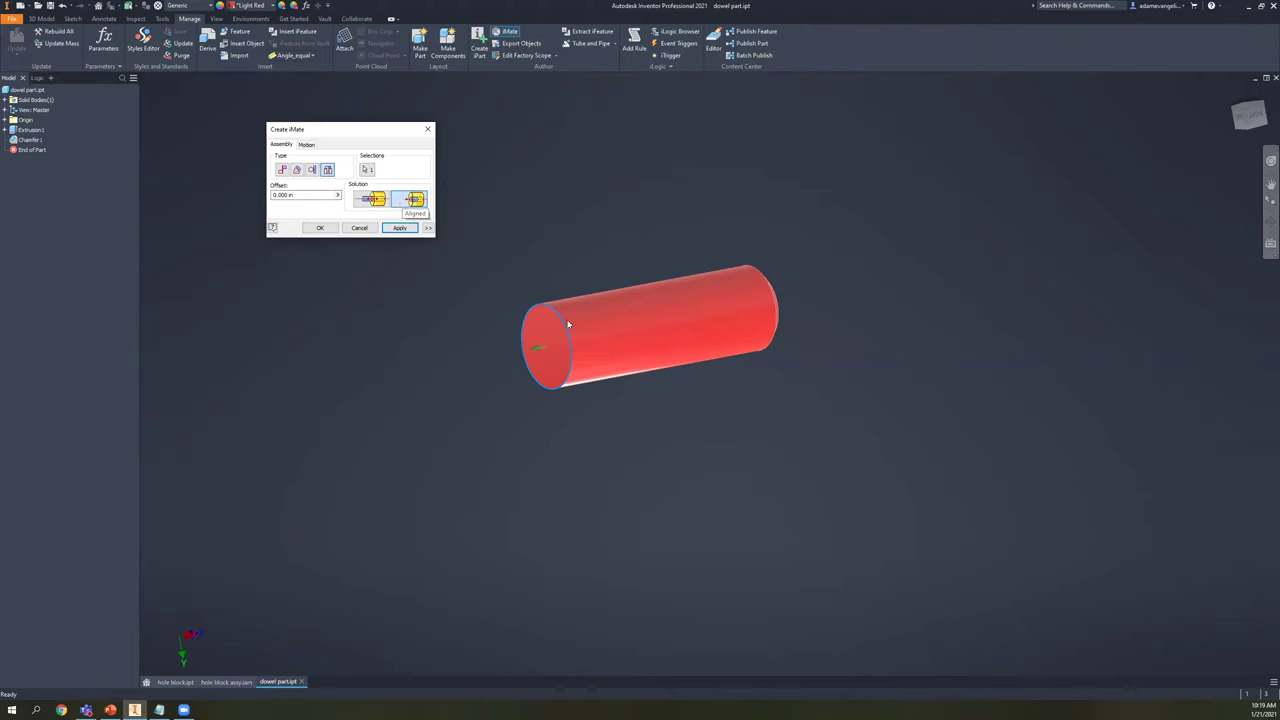
pyautogui.keyDown('shift'); pyautogui.moveTo(453, 421); pyautogui.dragTo(422, 247, button='middle'); pyautogui.keyUp('shift')
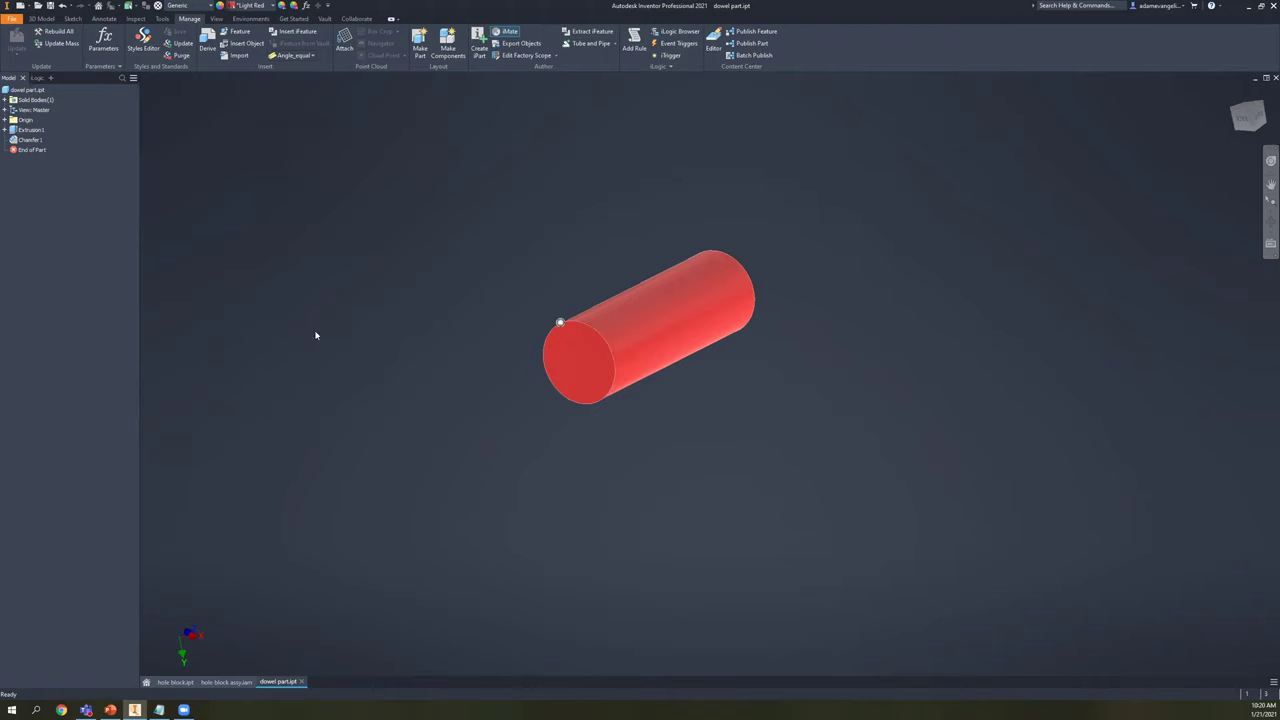
# - Inspect the new iMate's glyph on the dowel's end edge and its Insert entry in the part's iMates folder
pyautogui.keyDown('shift'); pyautogui.moveTo(523, 391); pyautogui.dragTo(587, 341, button='middle'); pyautogui.keyUp('shift')
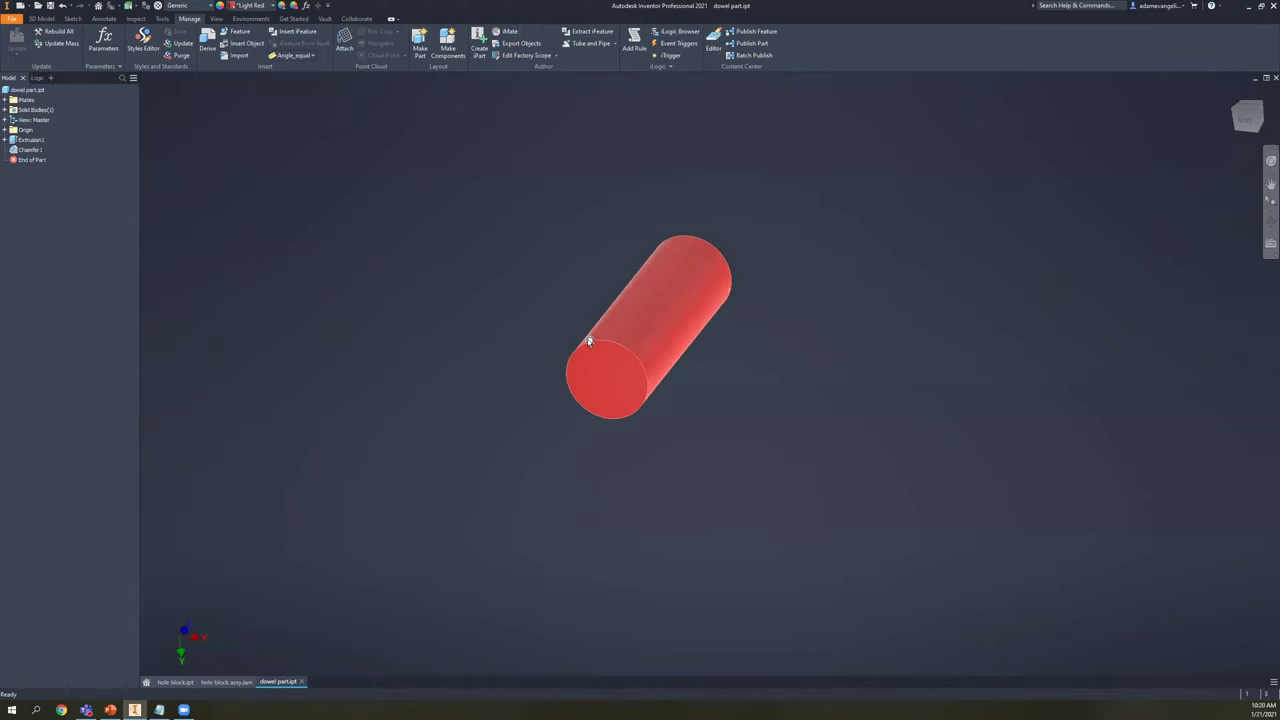
pyautogui.scroll(-5, 590, 341)
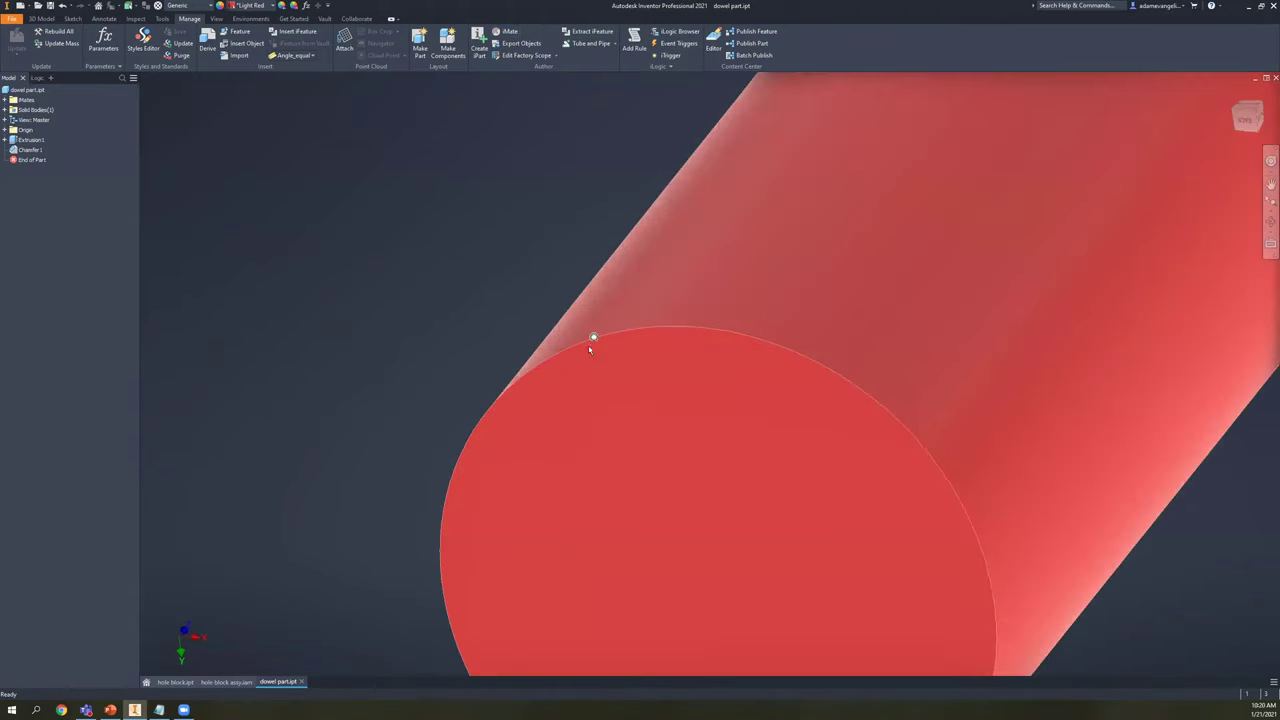
pyautogui.scroll(5, 558, 371)
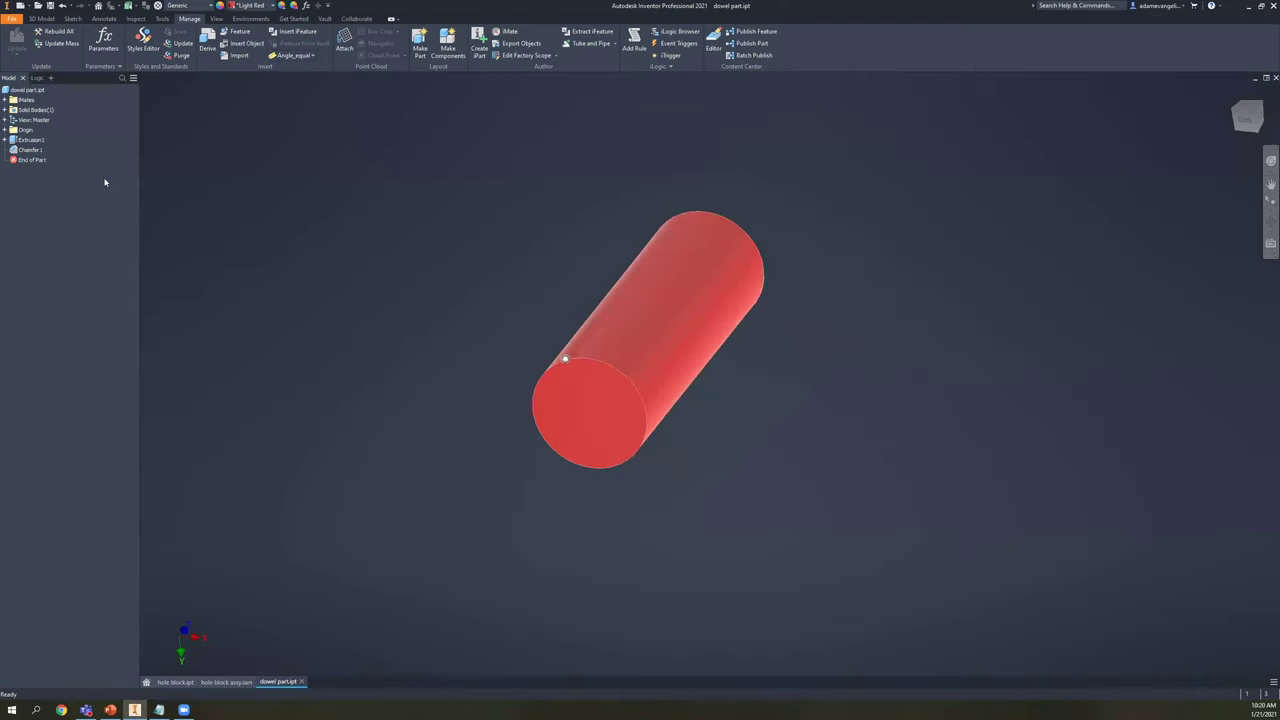
pyautogui.click(4, 100)
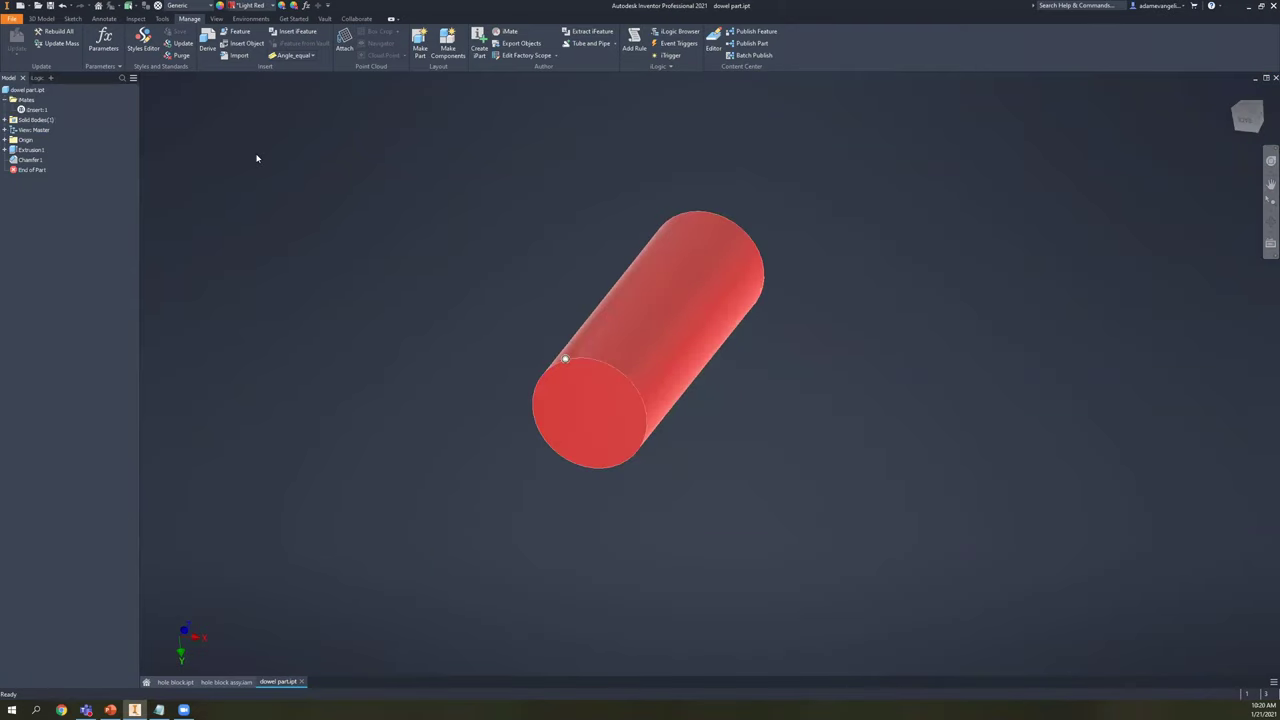
pyautogui.click(35, 110)
pyautogui.click(197, 156)
# - Place one dowel part.ipt in the hole block assembly, in the free space beside the block
pyautogui.click(175, 681)
pyautogui.click(233, 681)
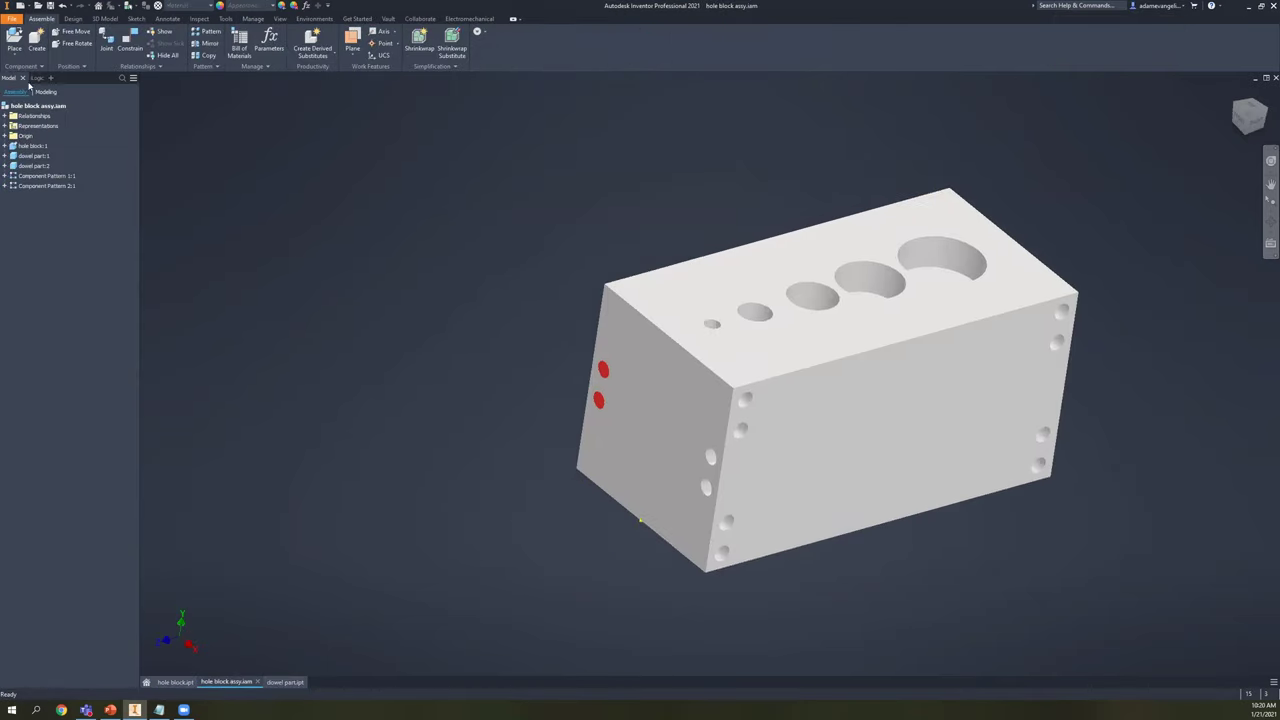
pyautogui.click(13, 37)
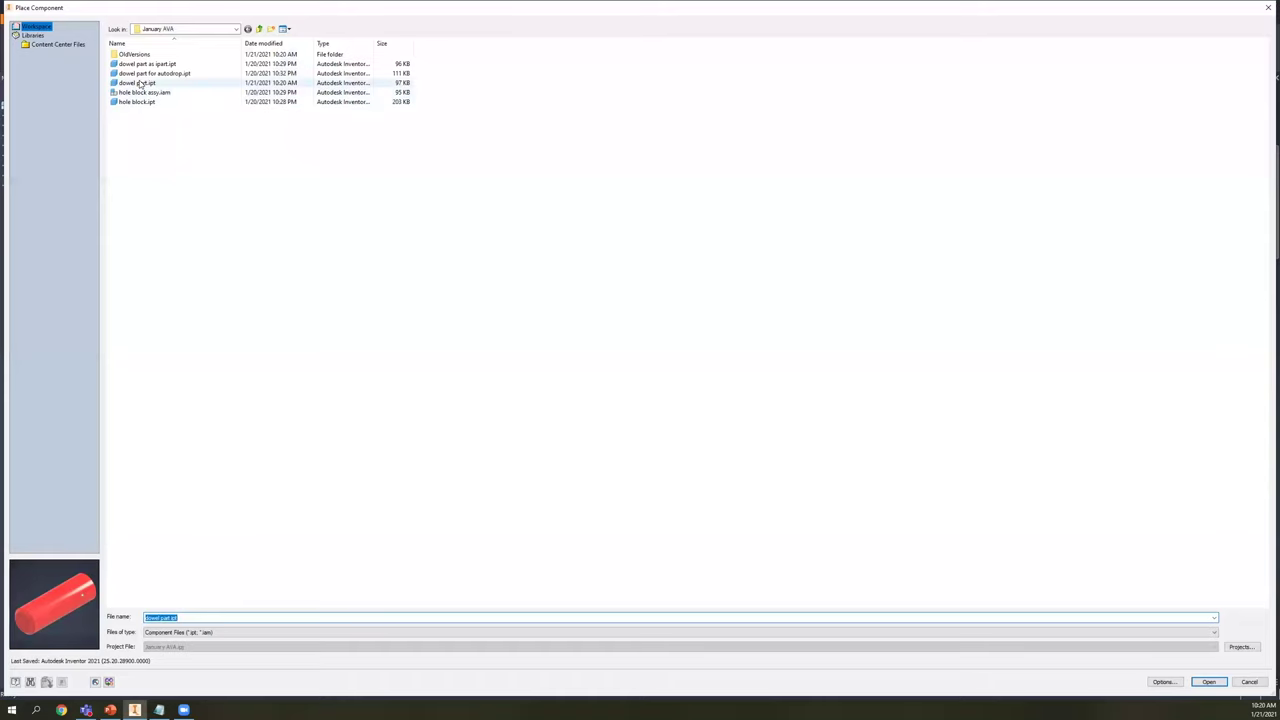
pyautogui.doubleClick(141, 87)
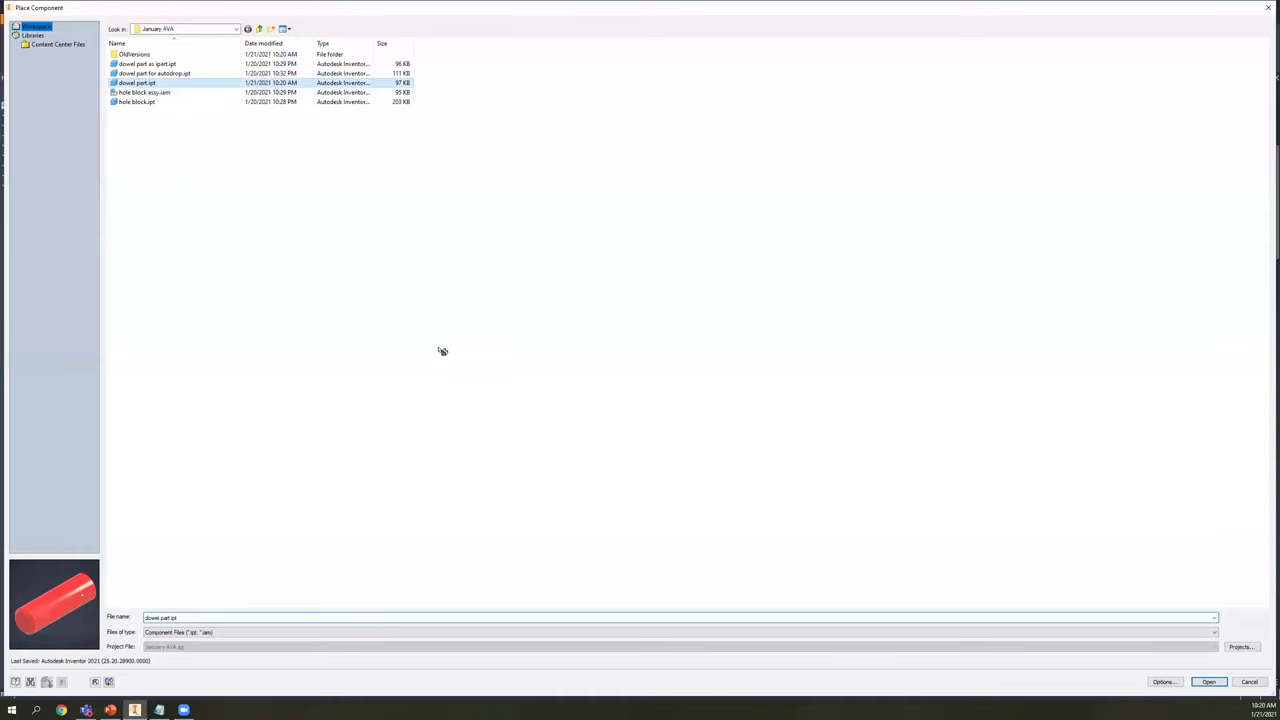
pyautogui.press('Escape')
pyautogui.moveTo(432, 345); pyautogui.dragTo(1110, 523)
pyautogui.moveTo(933, 483); pyautogui.dragTo(641, 426, button='middle')
# - Check the placed dowel's iMates folder and highlight its Insert iMate on the model
pyautogui.click(7, 196)
pyautogui.click(12, 206)
pyautogui.click(44, 216)
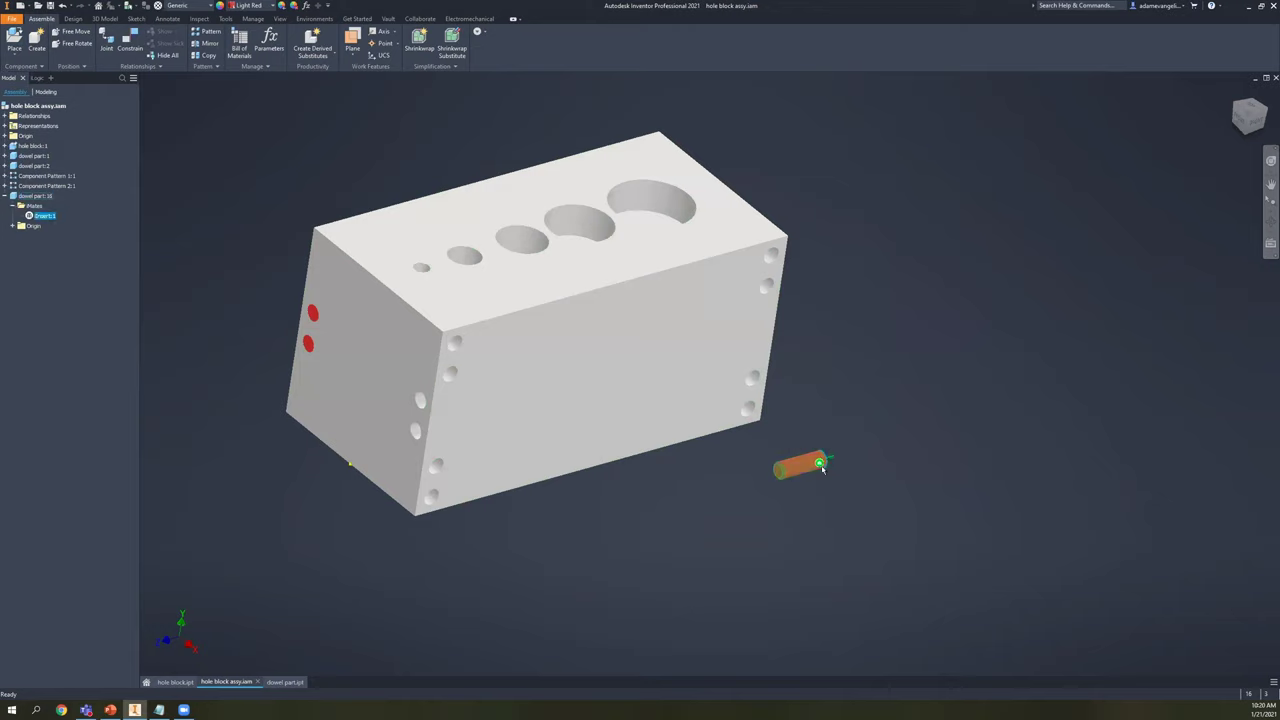
# - Try to constrain the loose dowel to the hole block by dragging it from its iMate glyph
pyautogui.moveTo(822, 468); pyautogui.dragTo(699, 485)
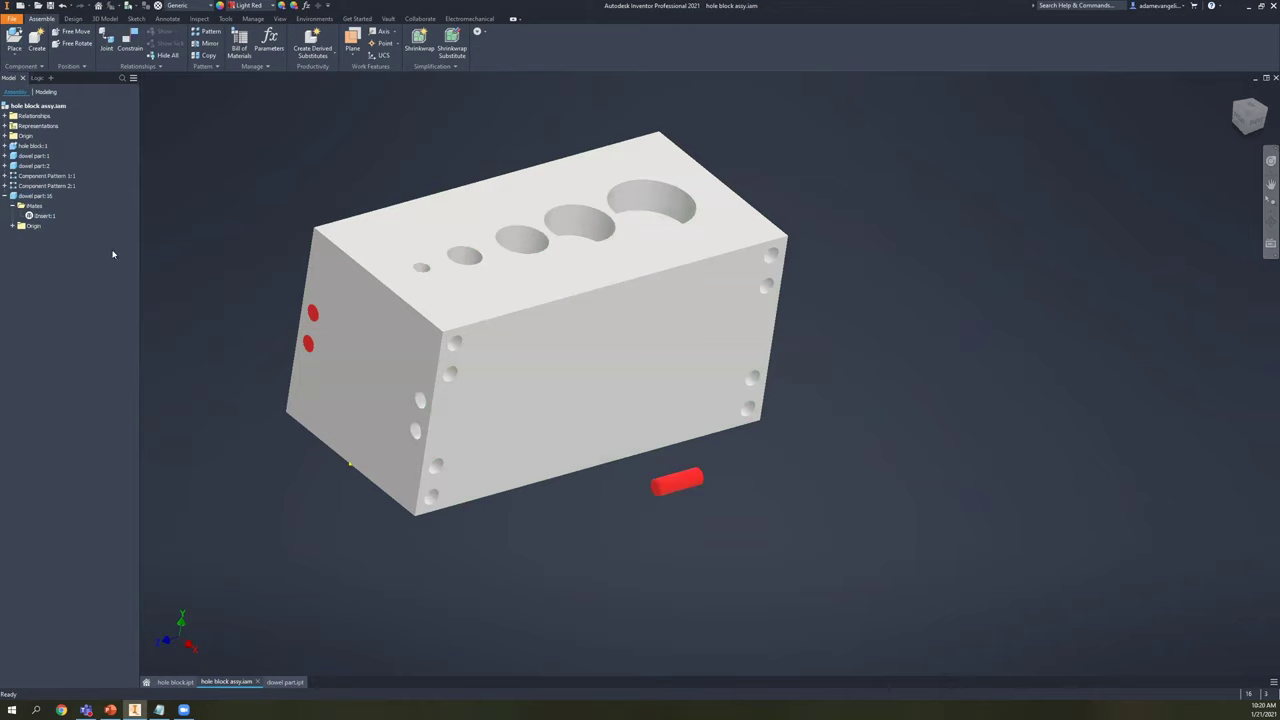
pyautogui.click(690, 481)
pyautogui.moveTo(697, 480); pyautogui.dragTo(689, 389)
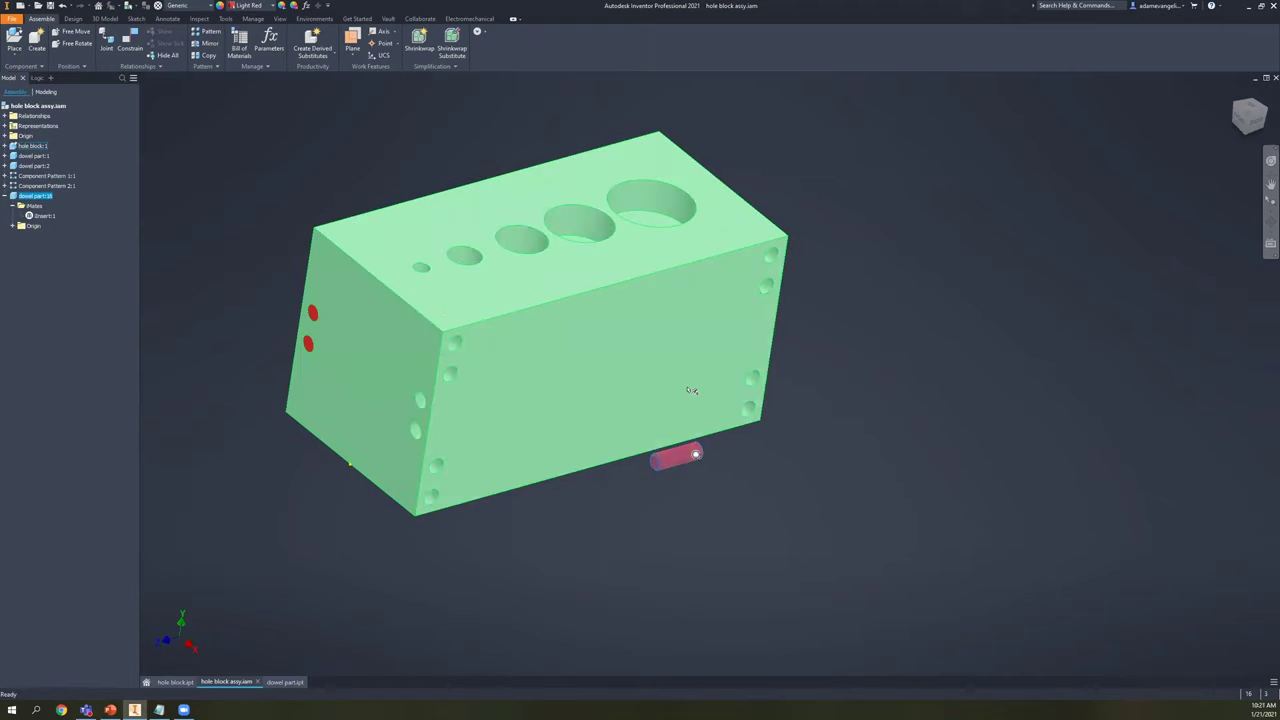
pyautogui.click(698, 456)
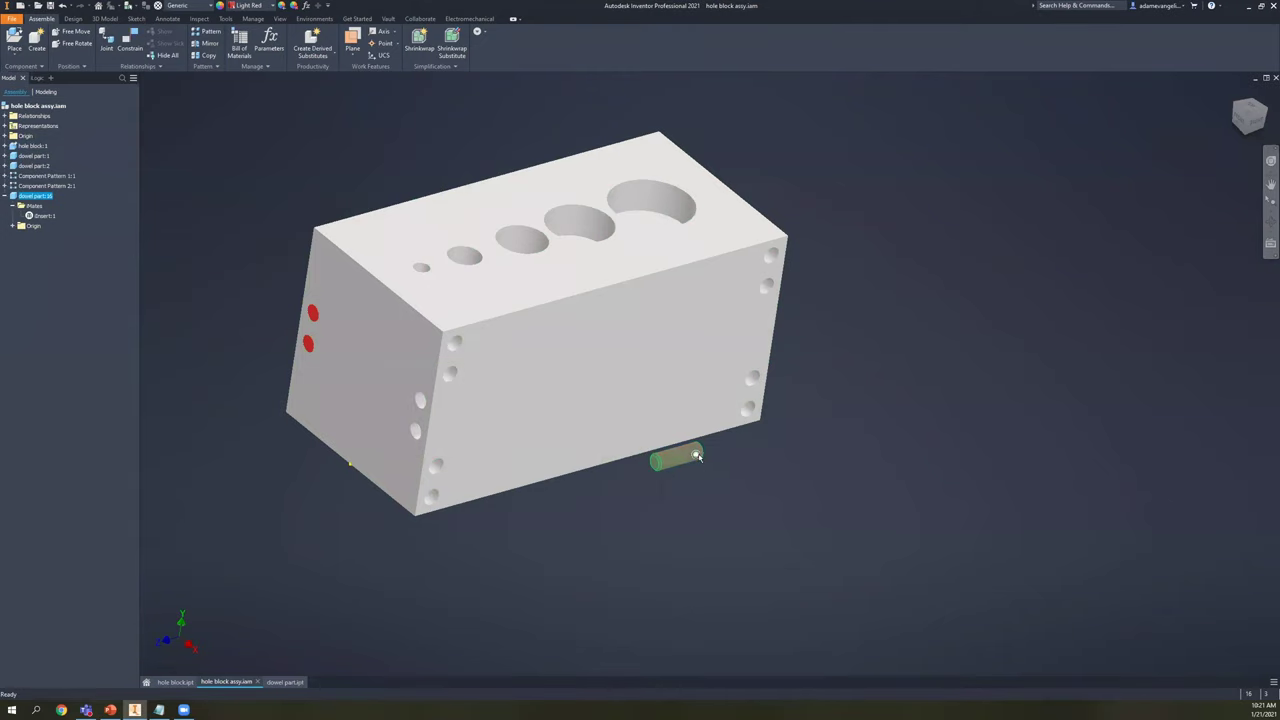
pyautogui.click(695, 501)
pyautogui.click(697, 455)
pyautogui.press('alt')
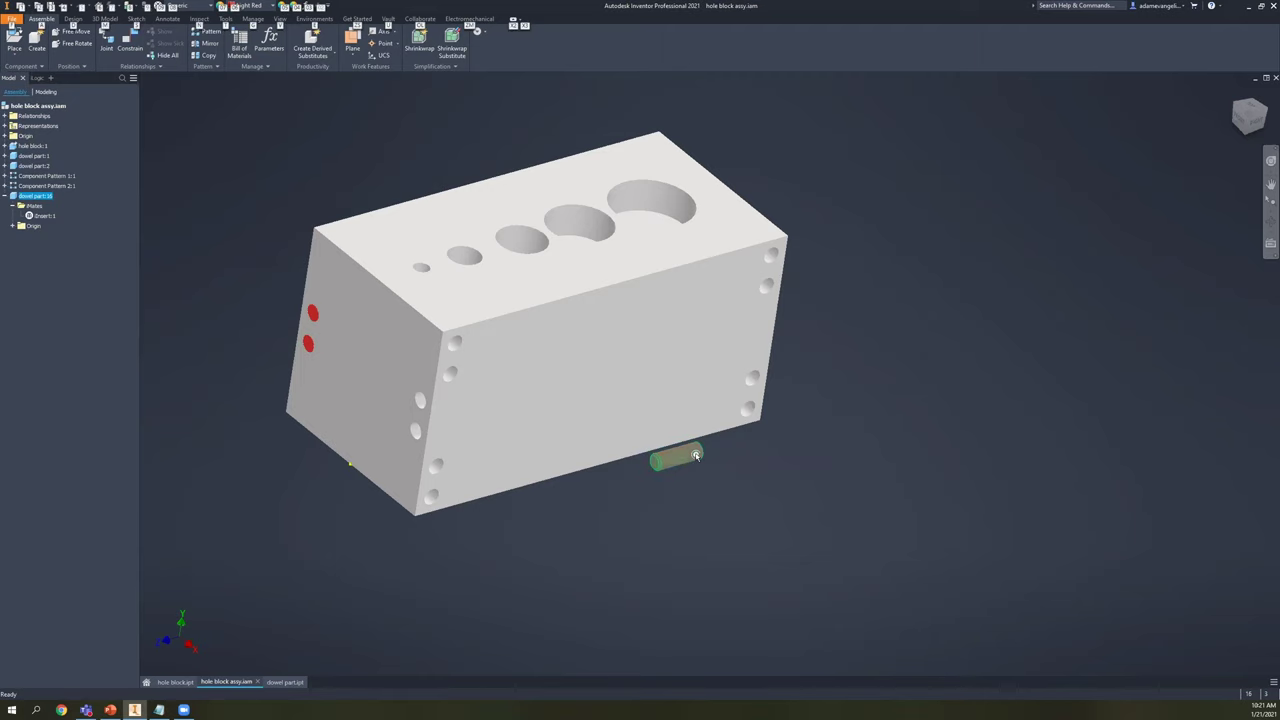
pyautogui.keyDown('alt'); pyautogui.moveTo(696, 455); pyautogui.dragTo(620, 553); pyautogui.keyUp('alt')
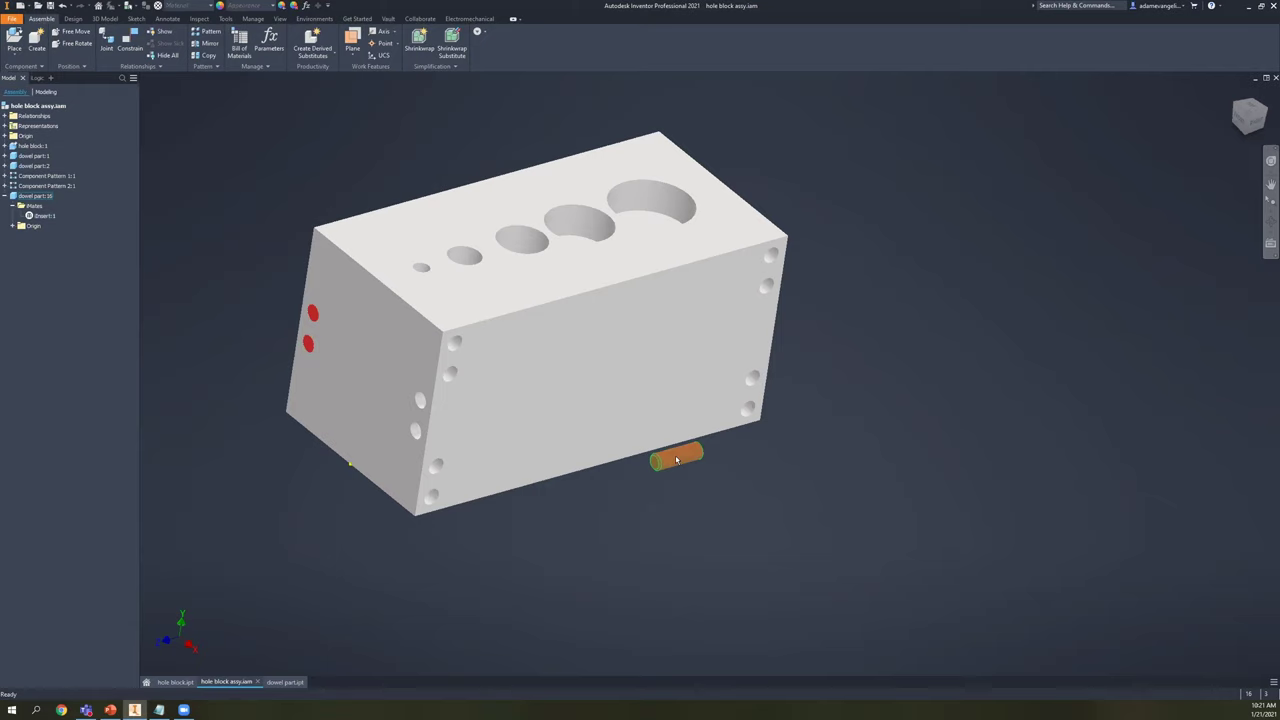
pyautogui.moveTo(676, 459); pyautogui.dragTo(700, 480)
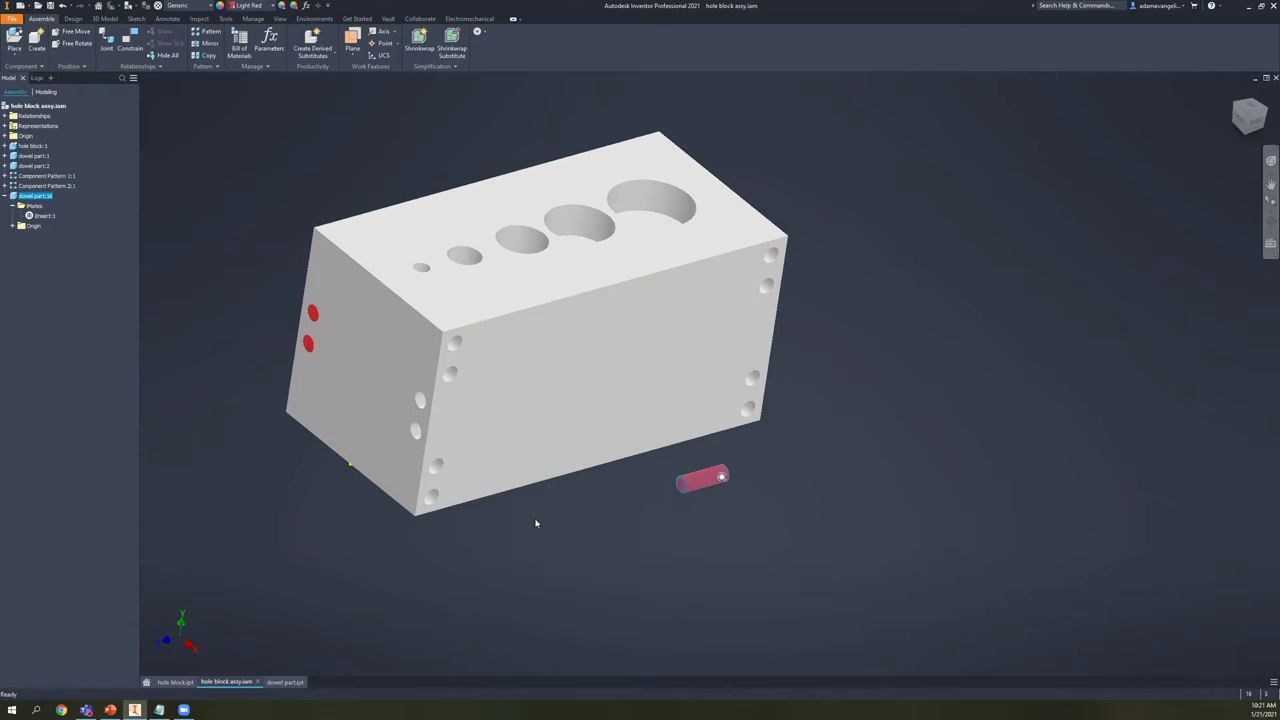
pyautogui.click(45, 216)
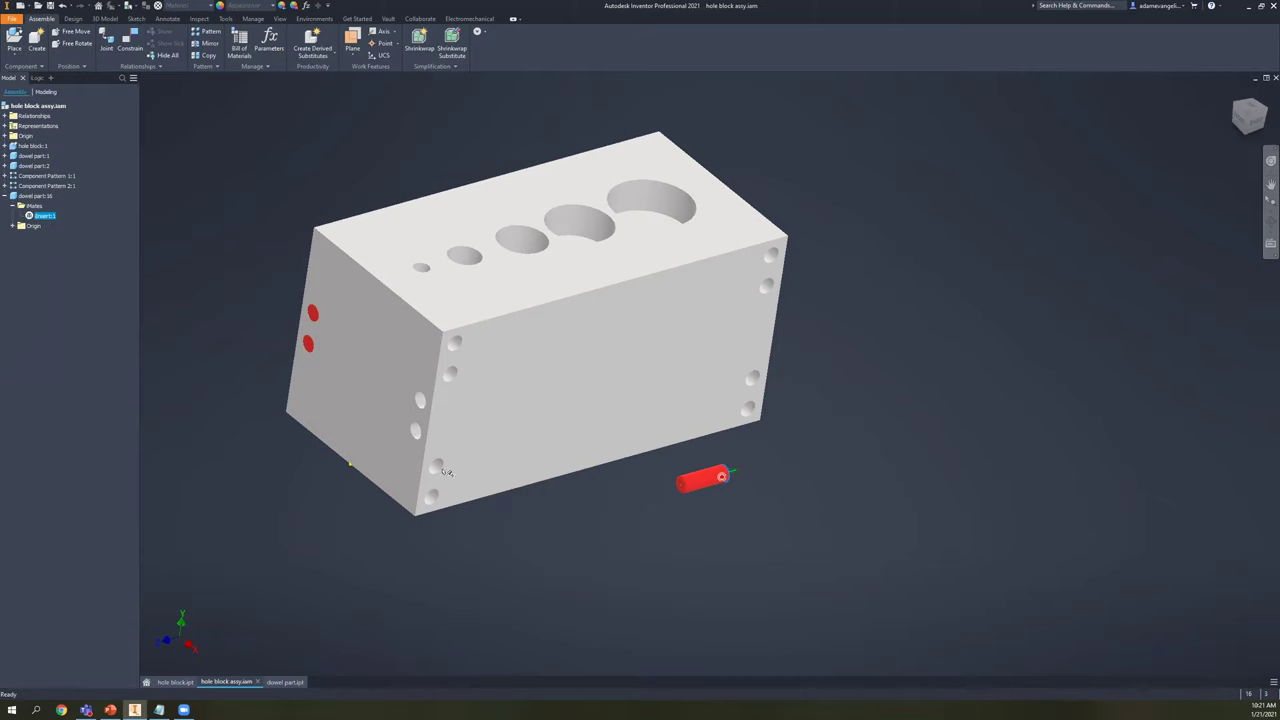
pyautogui.click(654, 486)
pyautogui.press('c')
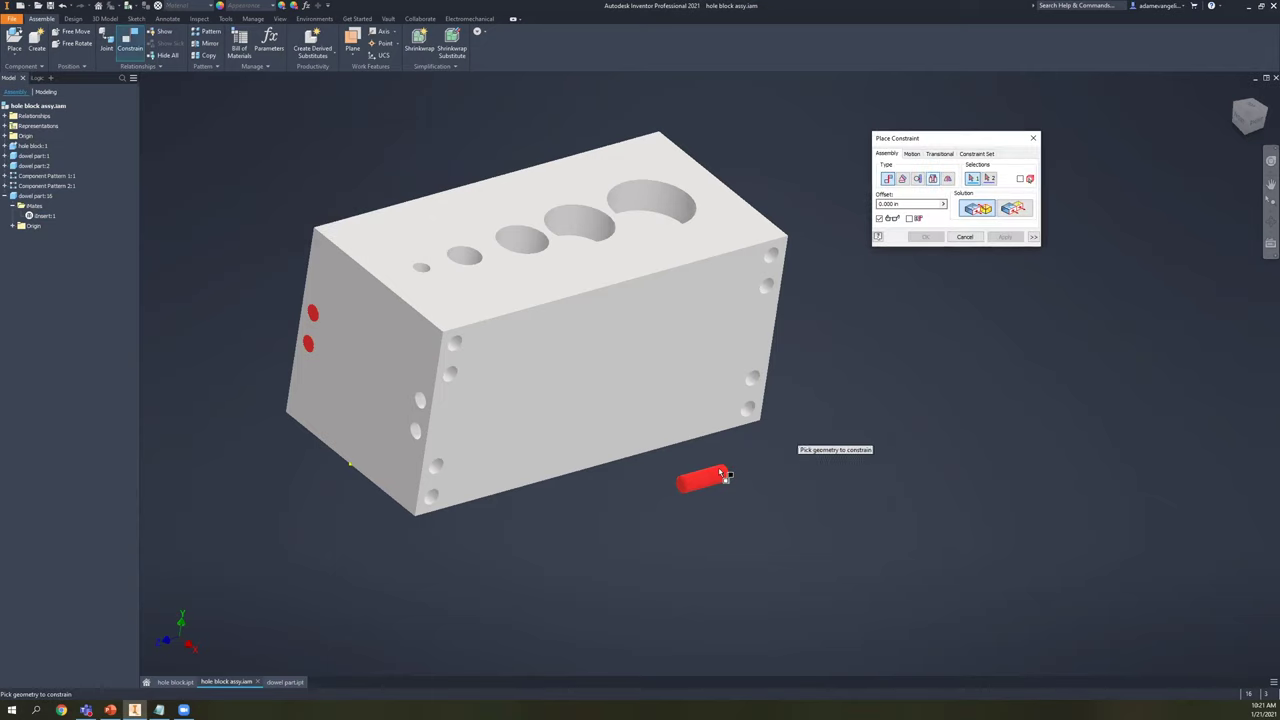
pyautogui.press('Escape')
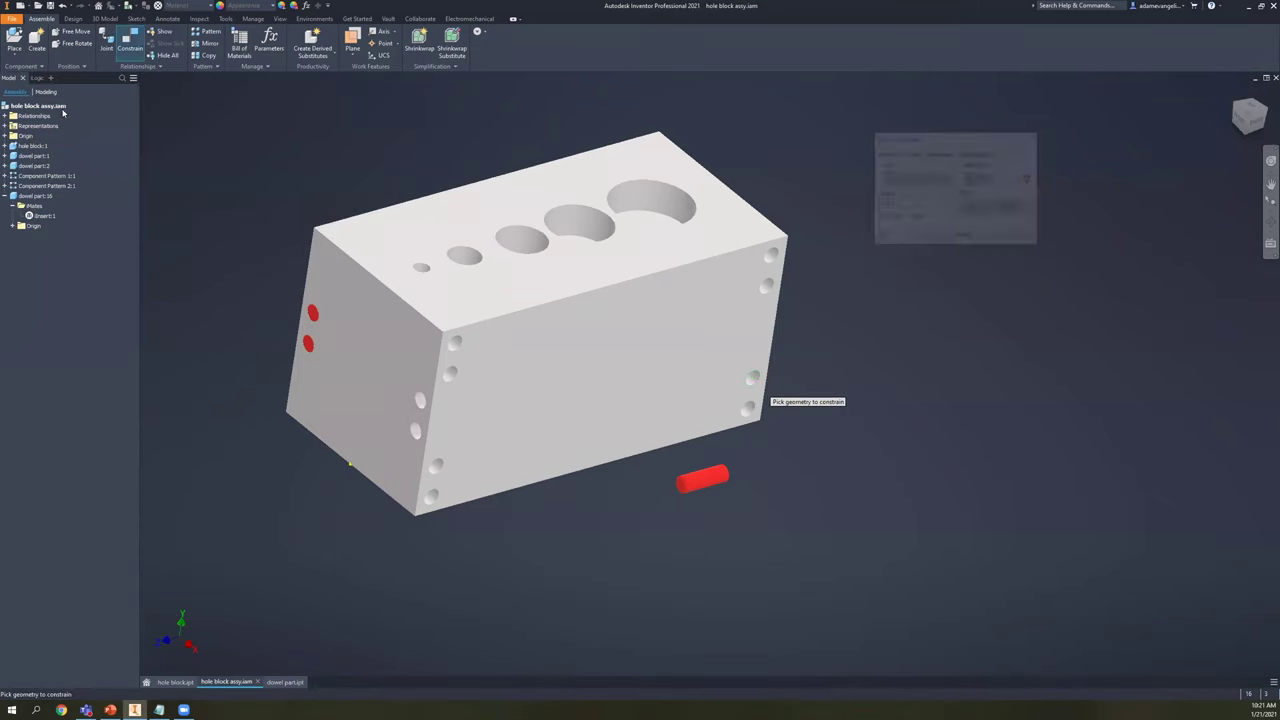
# - Snap the loose dowel by its Insert iMate into the upper hole of the lower pair at the long side face's far end
pyautogui.click(722, 478)
pyautogui.press('alt')
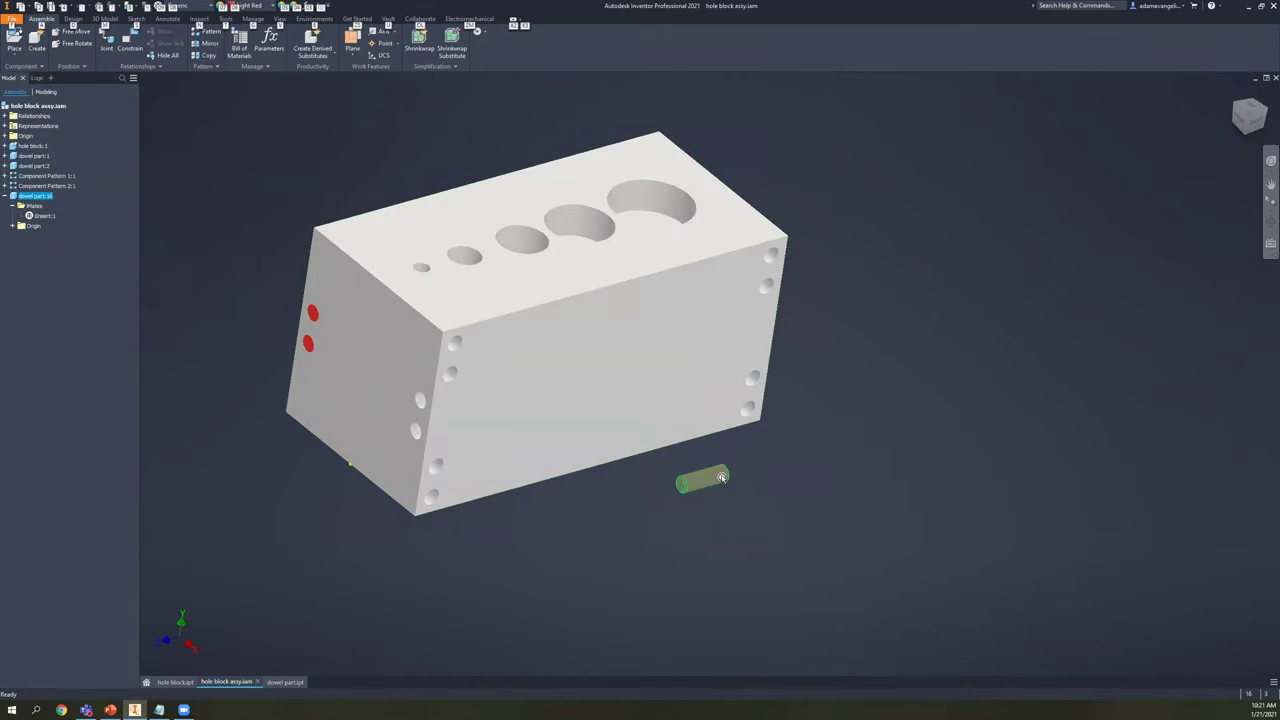
pyautogui.keyDown('alt'); pyautogui.moveTo(723, 404); pyautogui.dragTo(760, 389); pyautogui.keyUp('alt')
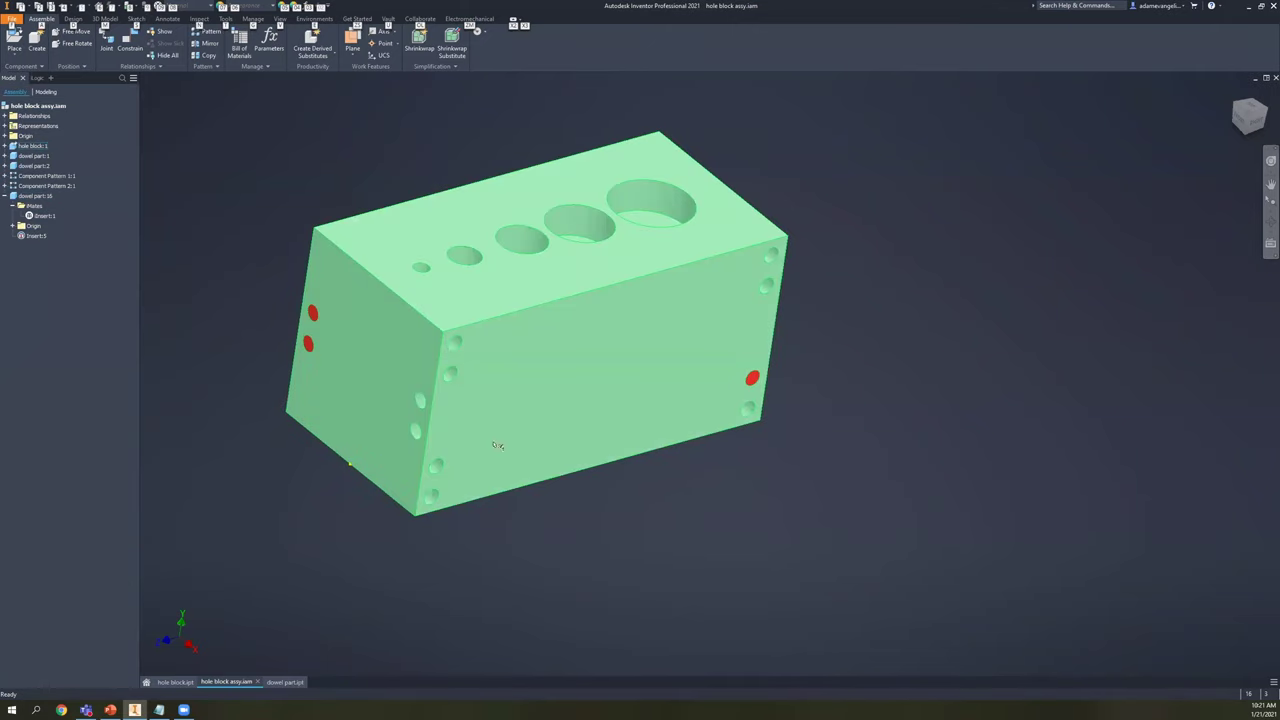
# - Add three more copies of the iMate-equipped dowel in the free space beside the block
pyautogui.moveTo(37, 197); pyautogui.dragTo(714, 533)
pyautogui.moveTo(44, 196); pyautogui.dragTo(648, 514)
pyautogui.moveTo(44, 196); pyautogui.dragTo(813, 444)
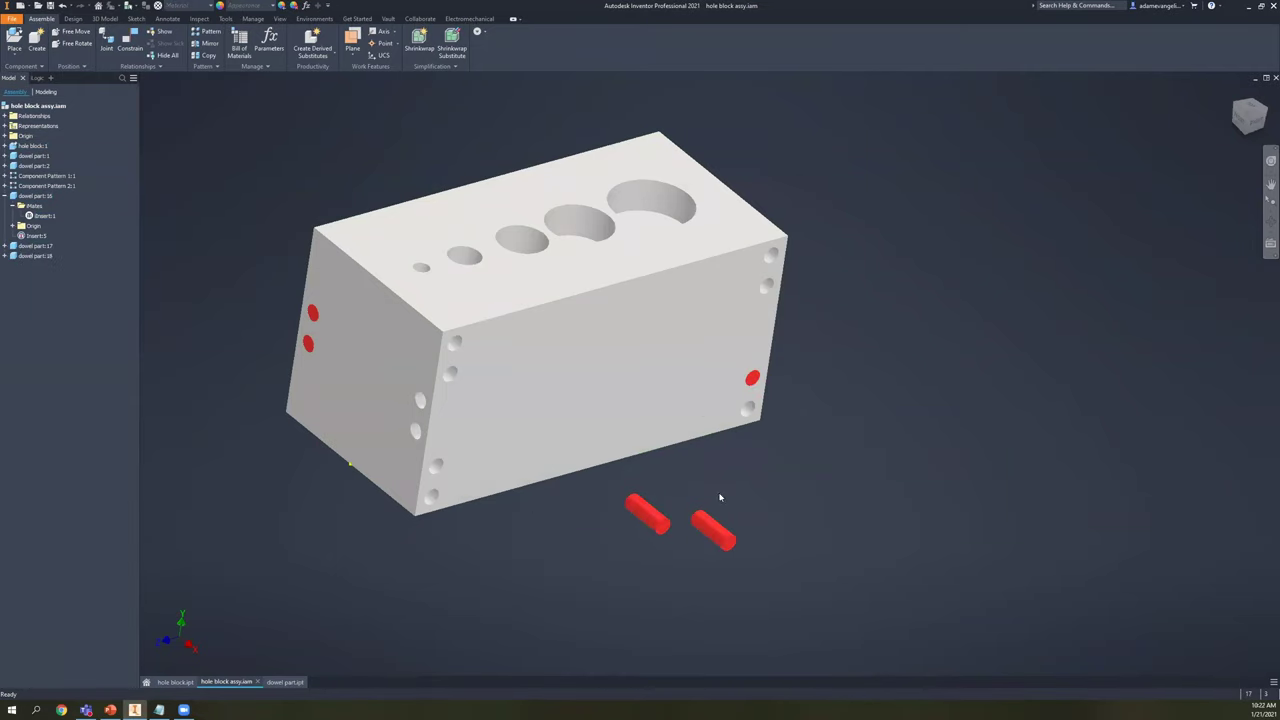
# - Snap the three loose dowels by their Insert iMates into the remaining holes at the same end of the long side face
pyautogui.keyDown('alt'); pyautogui.moveTo(737, 496); pyautogui.dragTo(749, 410); pyautogui.keyUp('alt')
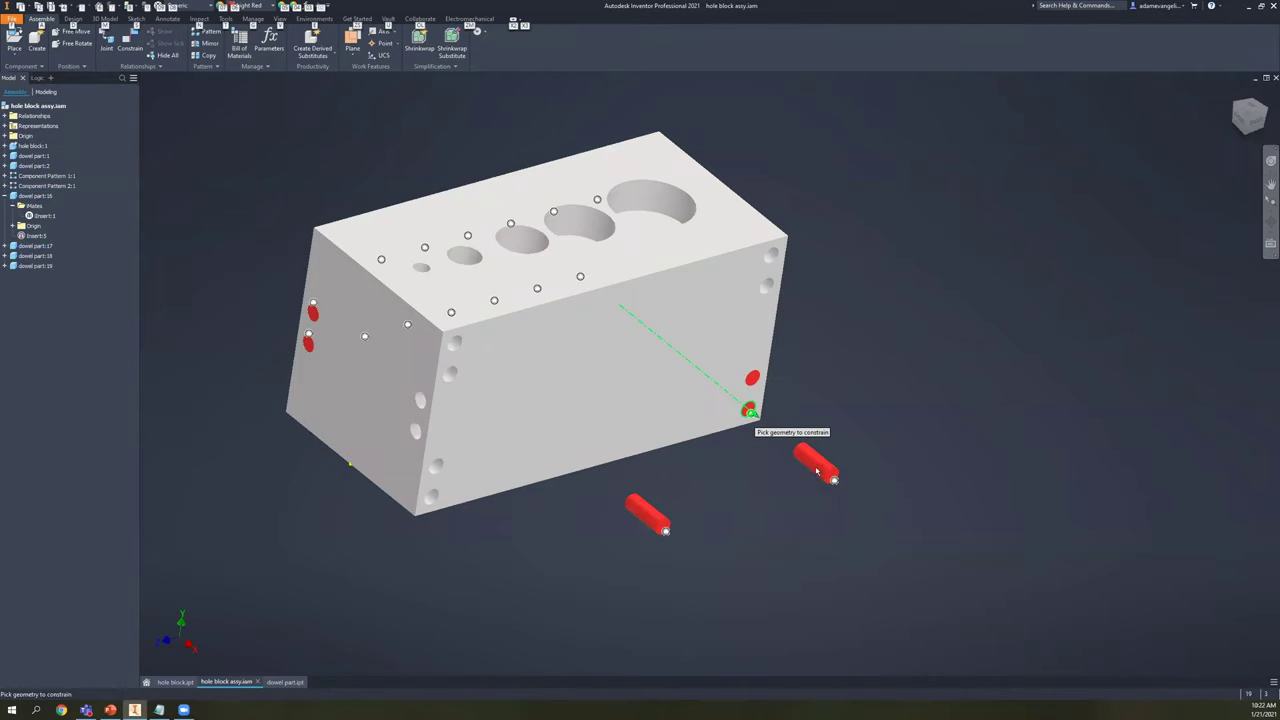
pyautogui.keyDown('alt'); pyautogui.moveTo(829, 476); pyautogui.dragTo(756, 325); pyautogui.keyUp('alt')
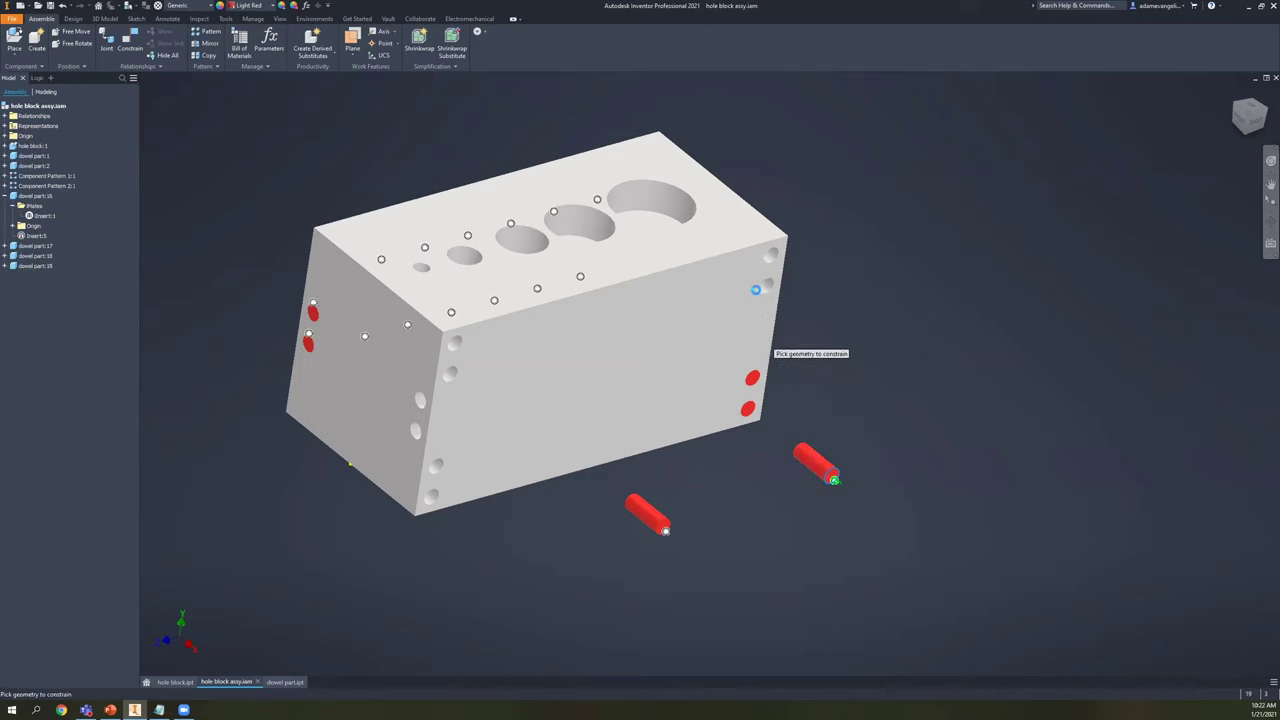
pyautogui.click(768, 287)
pyautogui.keyDown('alt'); pyautogui.moveTo(662, 522); pyautogui.dragTo(766, 258); pyautogui.keyUp('alt')
pyautogui.click(768, 256)
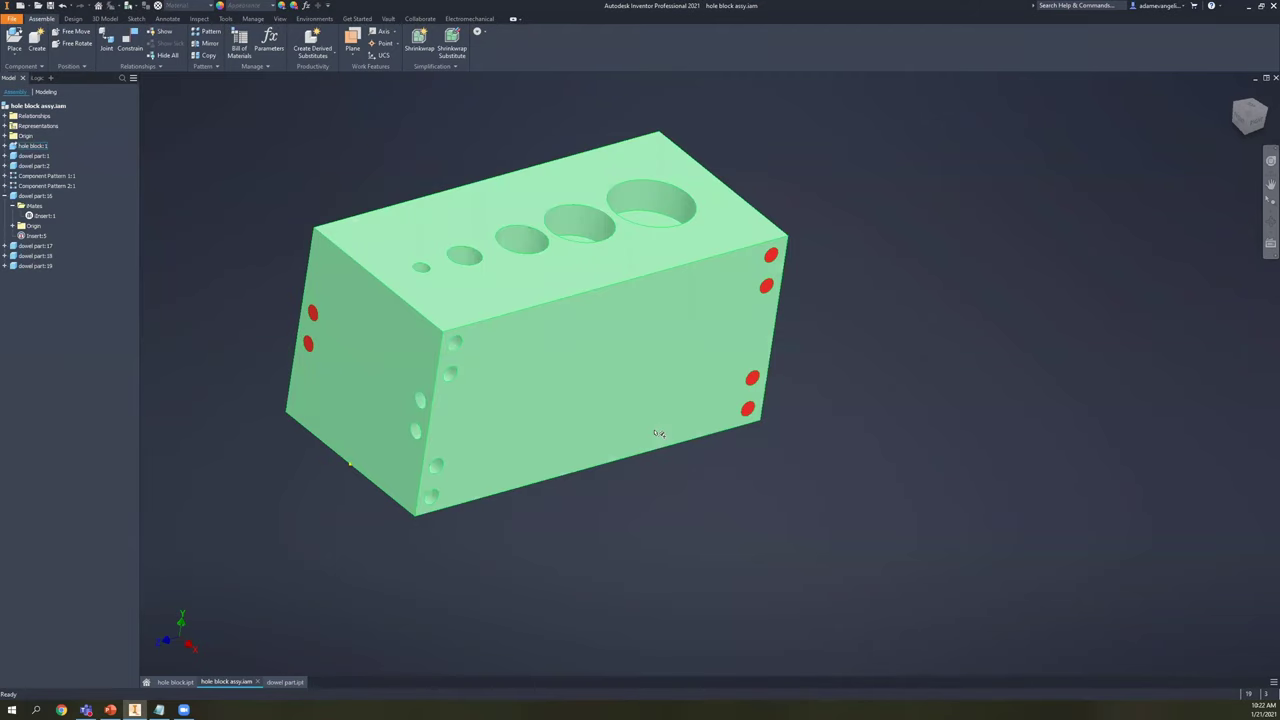
# - Examine the dowels seated in the four holes at the far end of the block's long side face
pyautogui.keyDown('shift'); pyautogui.moveTo(700, 340); pyautogui.dragTo(362, 366, button='middle'); pyautogui.keyUp('shift')
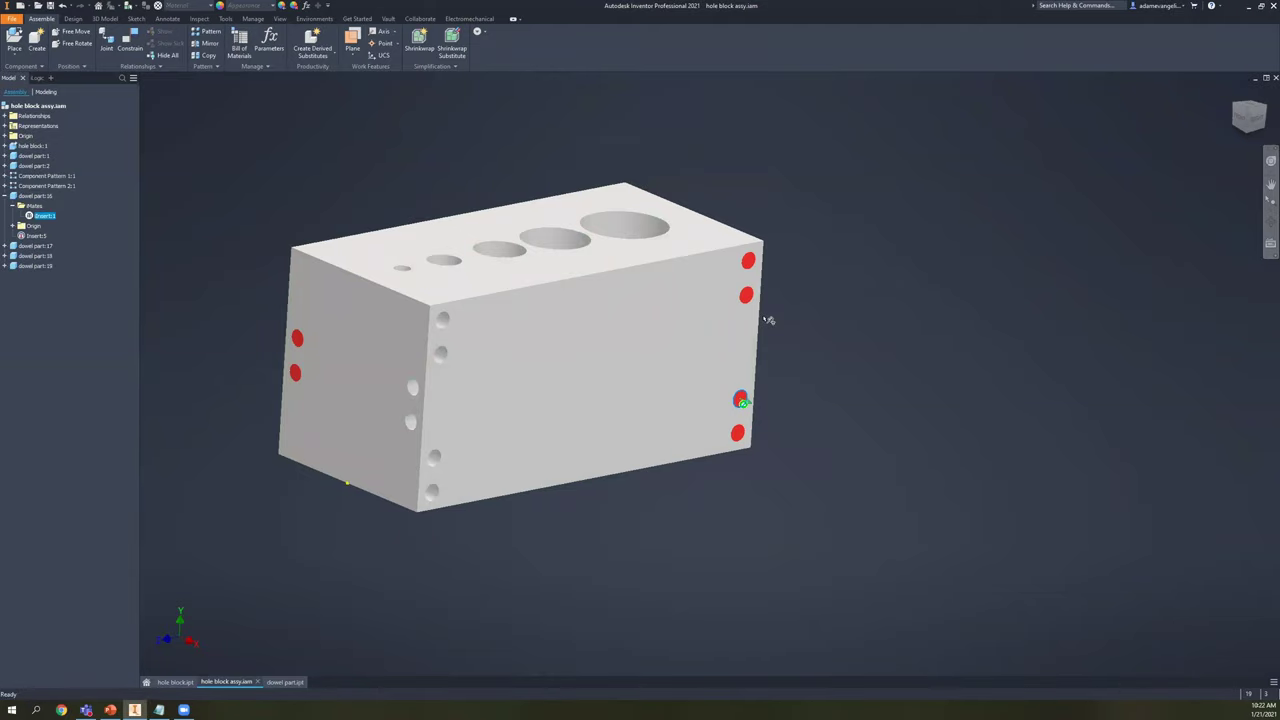
pyautogui.scroll(3, 758, 400)
pyautogui.click(728, 405)
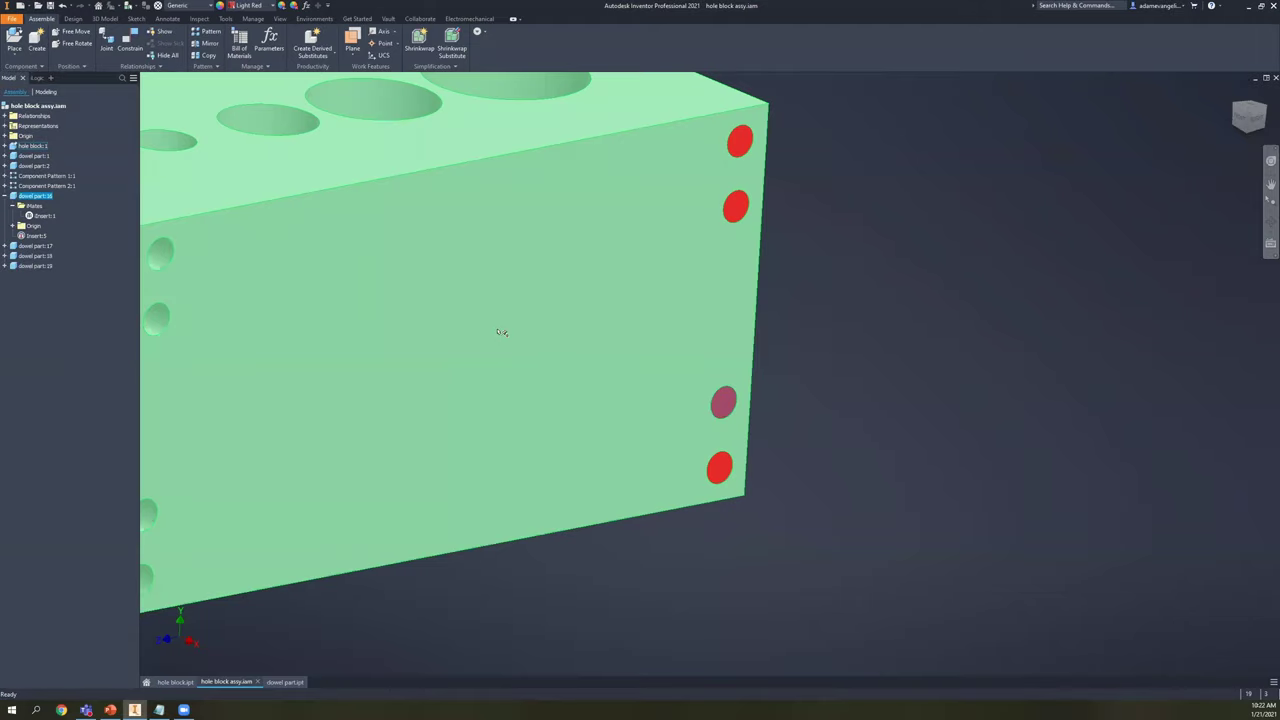
pyautogui.scroll(-2, 505, 330)
pyautogui.moveTo(610, 318); pyautogui.dragTo(657, 331, button='middle')
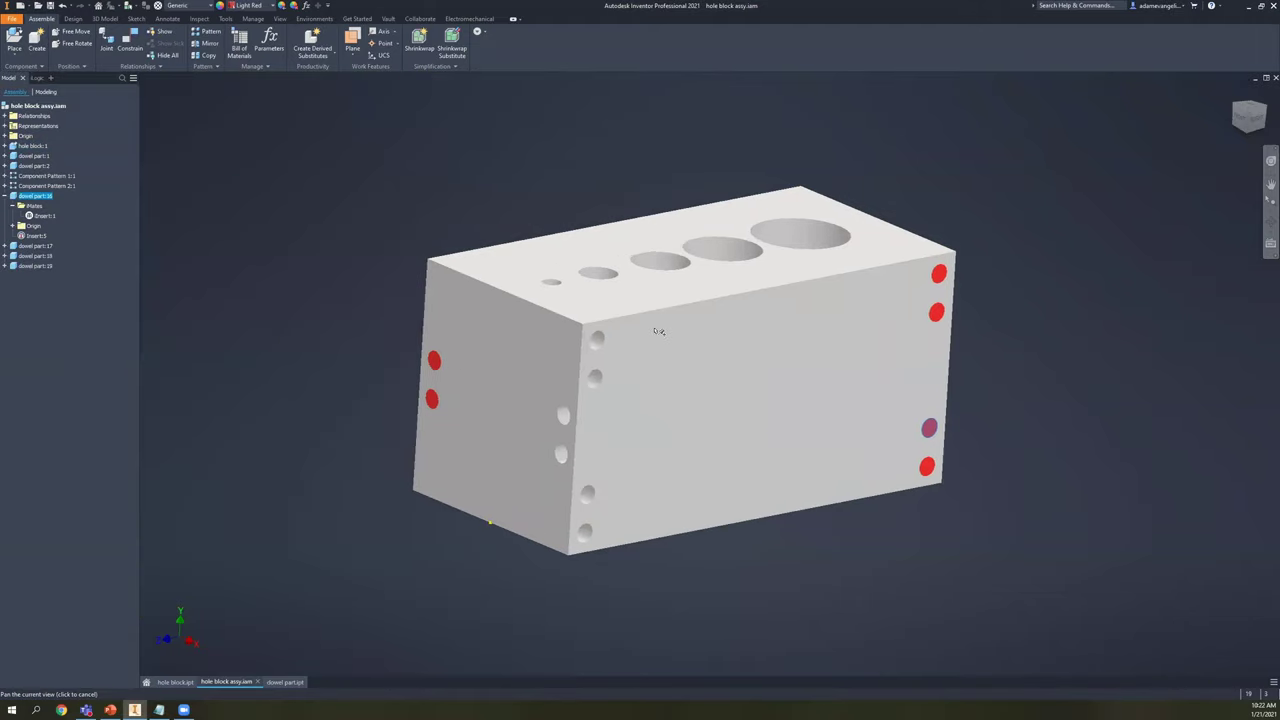
pyautogui.click(300, 338)
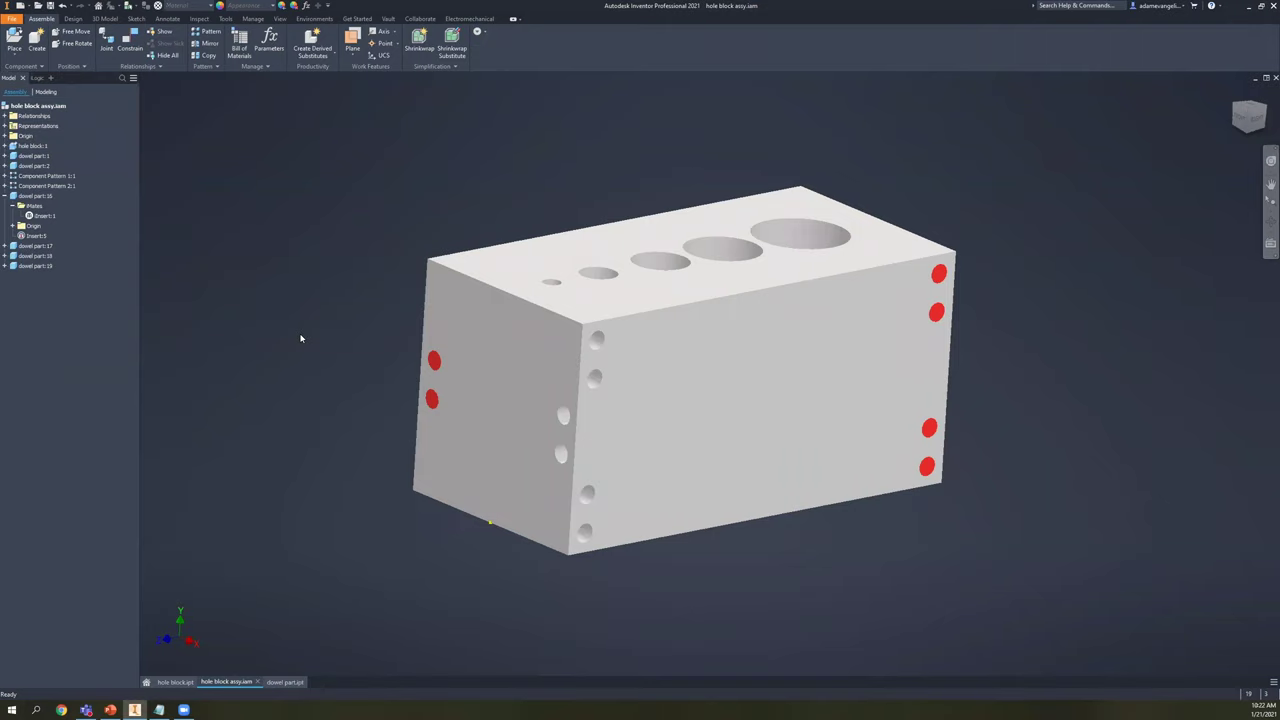
pyautogui.scroll(3, 955, 253)
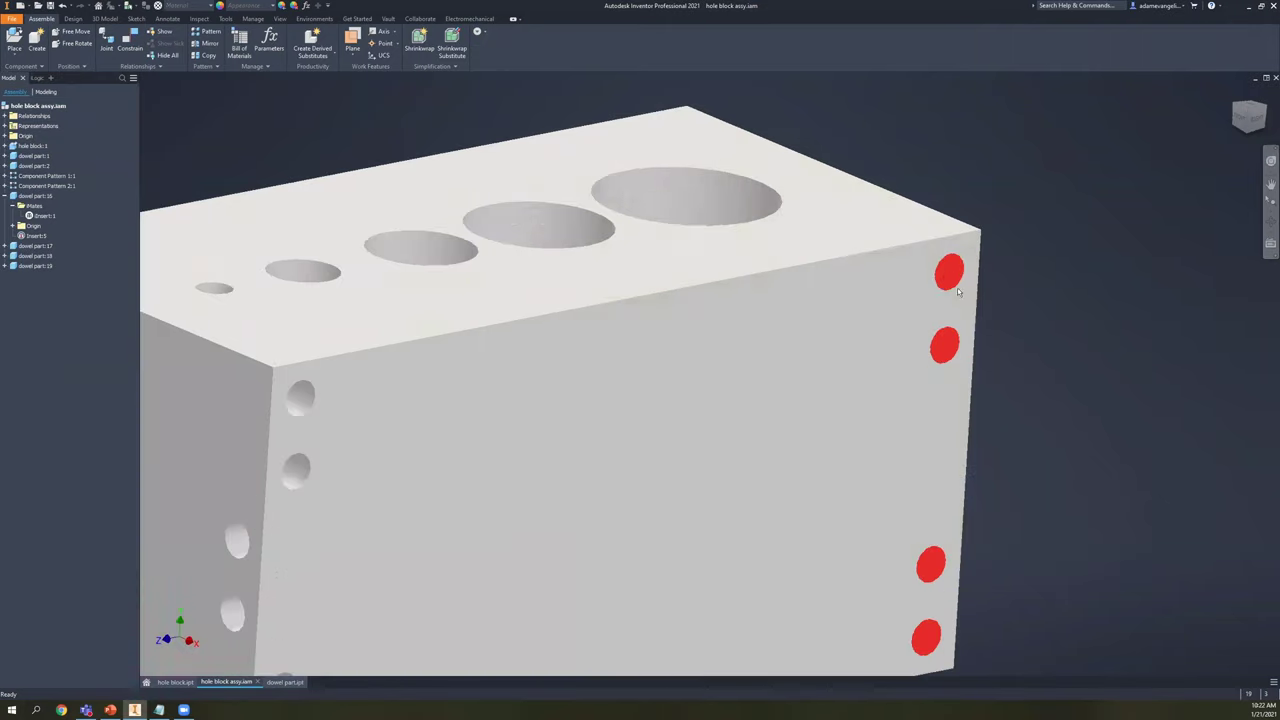
pyautogui.scroll(3, 957, 252)
pyautogui.scroll(-3, 946, 294)
pyautogui.click(950, 292)
pyautogui.scroll(-5, 950, 292)
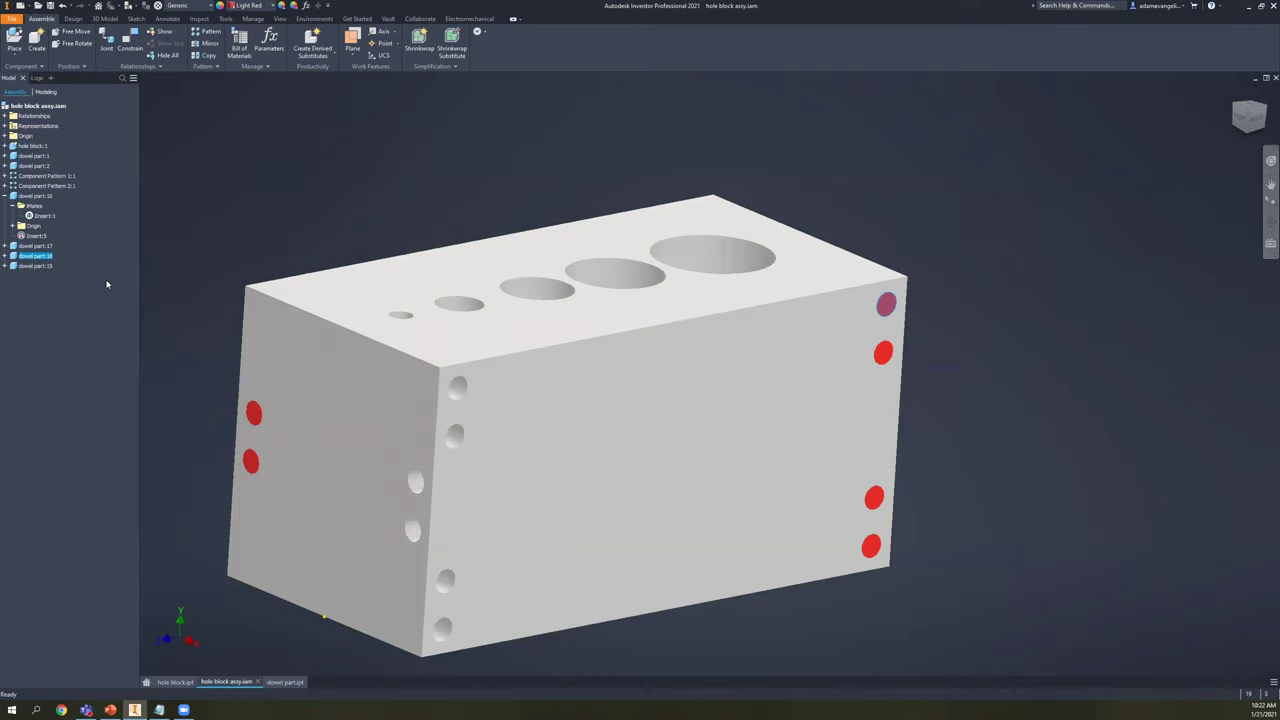
pyautogui.click(917, 349)
pyautogui.click(885, 352)
pyautogui.click(1009, 437)
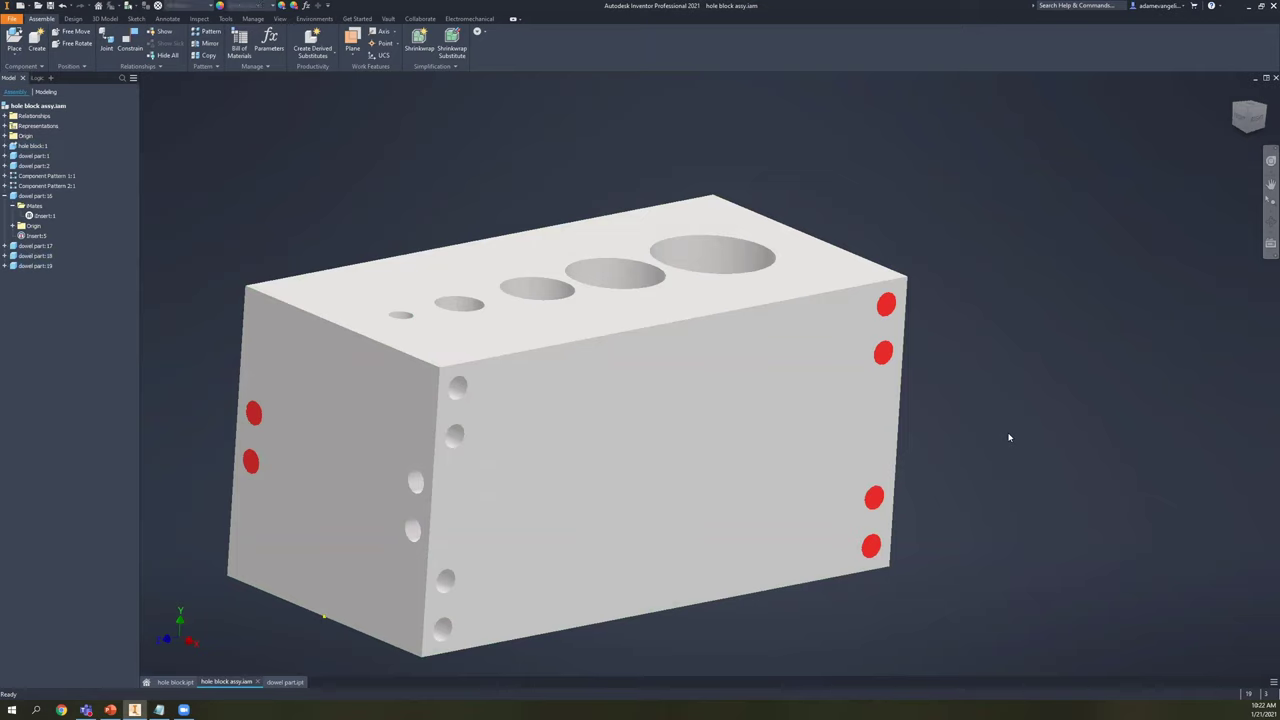
pyautogui.moveTo(566, 421); pyautogui.dragTo(723, 405, button='middle')
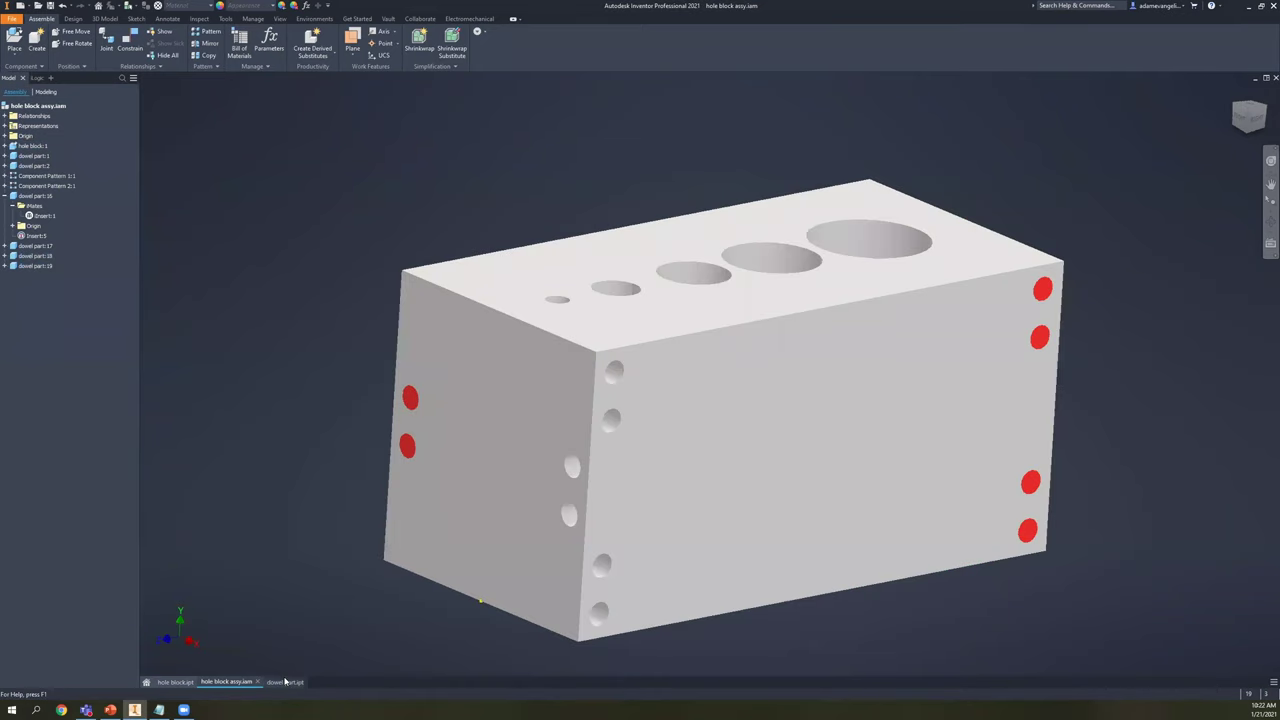
# - Review the end face carrying the Insert iMate in the dowel part, and return to the hole block assembly
pyautogui.click(286, 681)
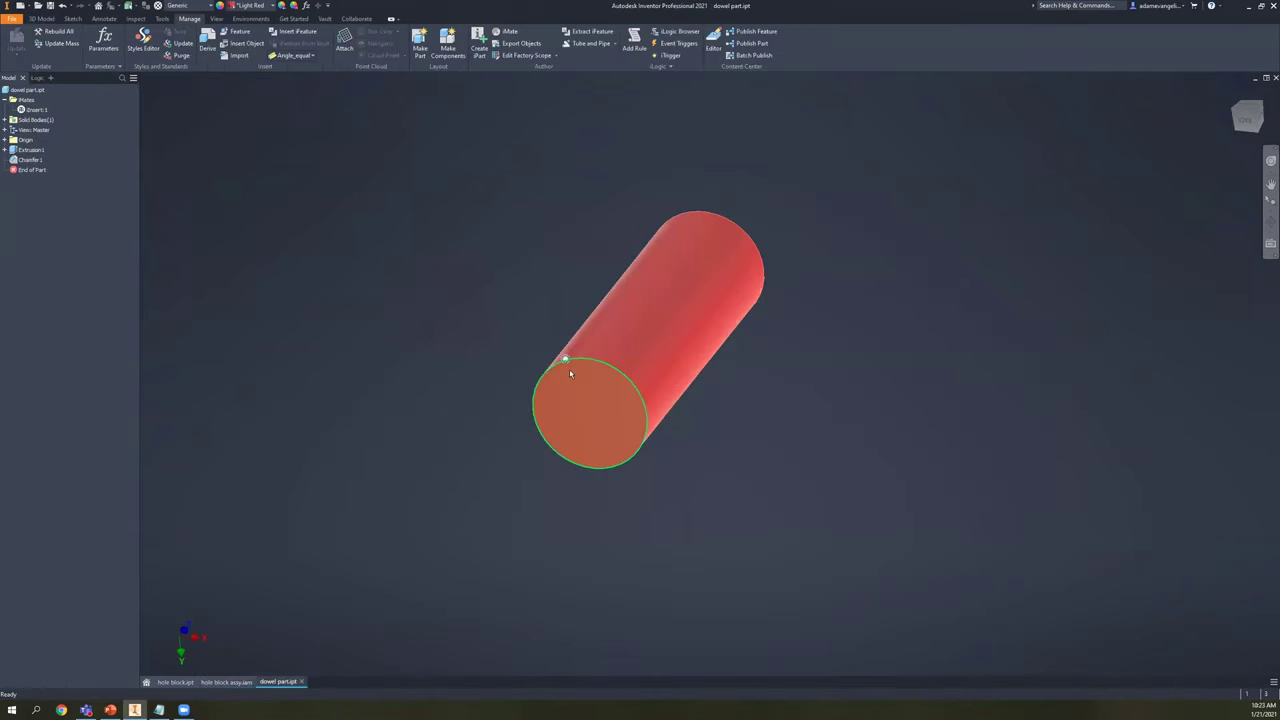
pyautogui.moveTo(587, 390)
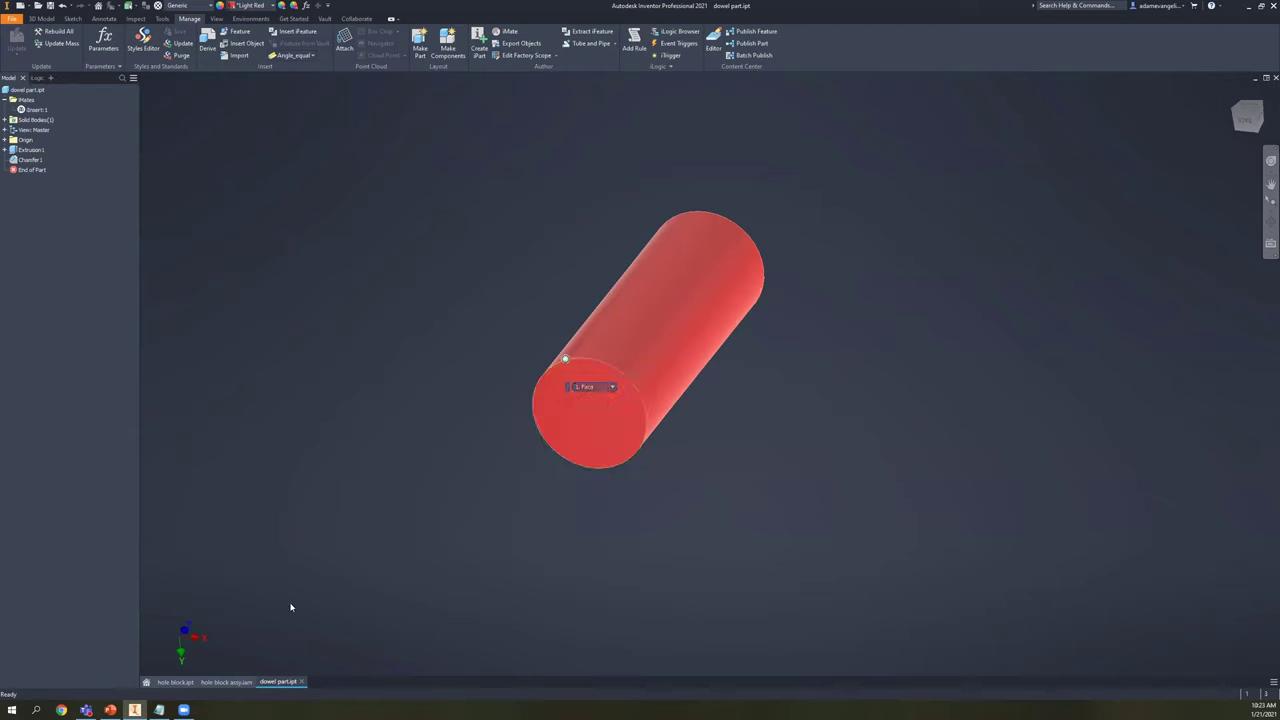
pyautogui.click(555, 419)
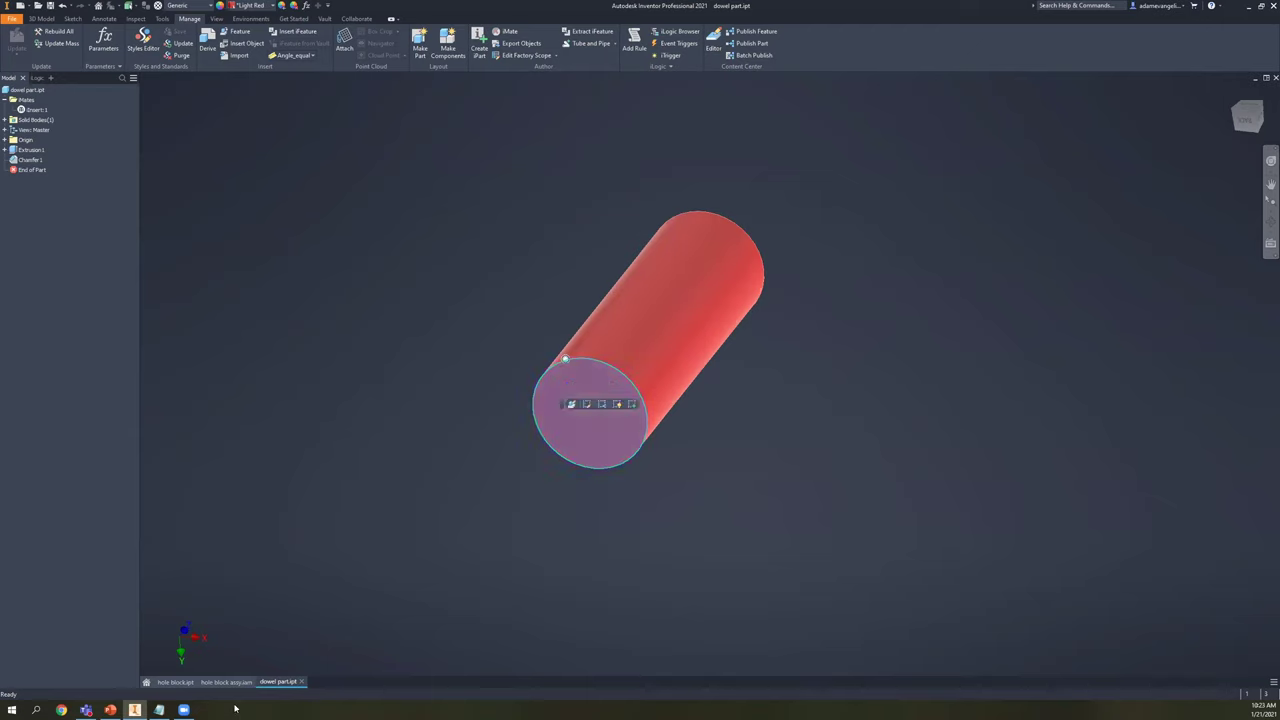
pyautogui.click(227, 682)
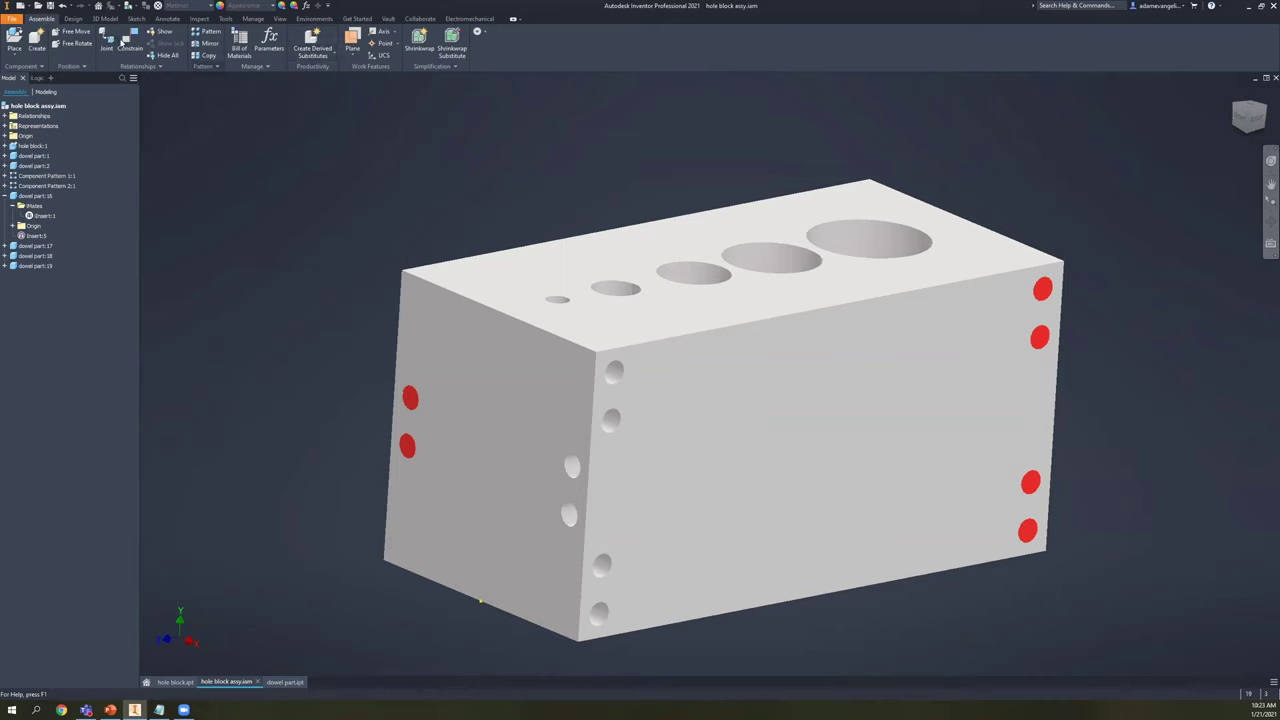
# - Review the Place Constraint dialog with its name and limits options expanded, and close it without placing a constraint
pyautogui.click(130, 45)
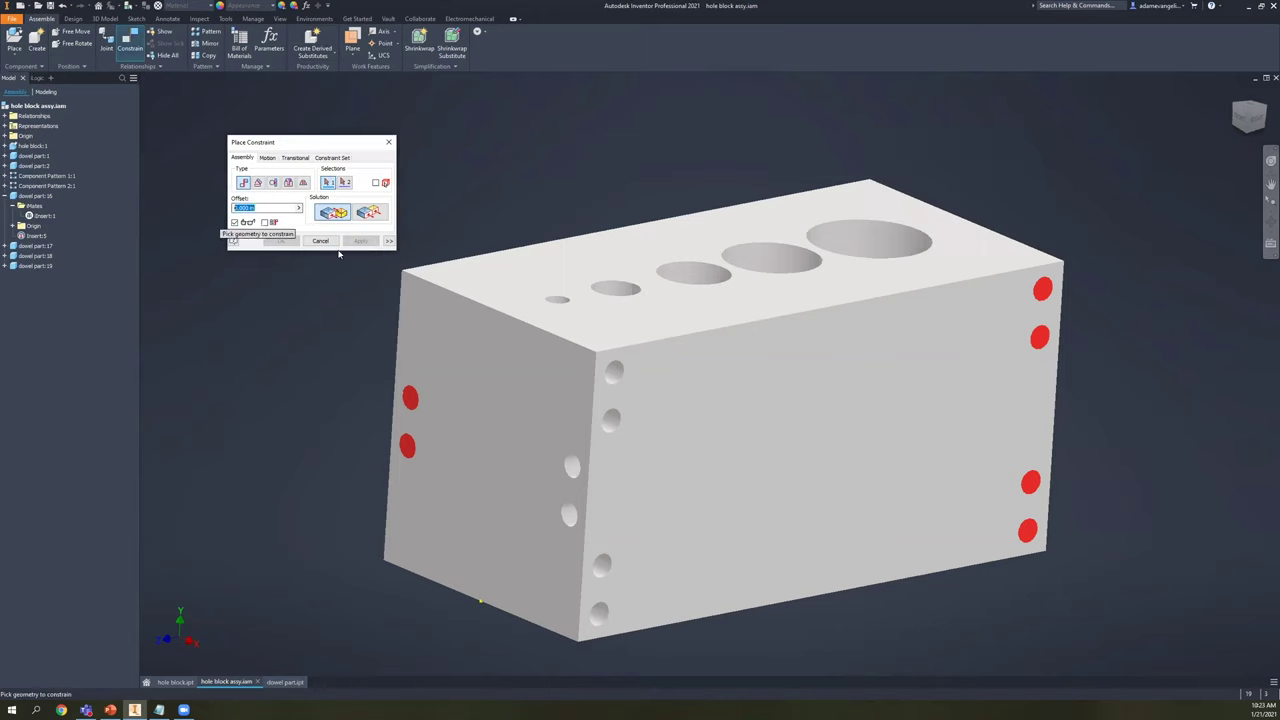
pyautogui.click(389, 241)
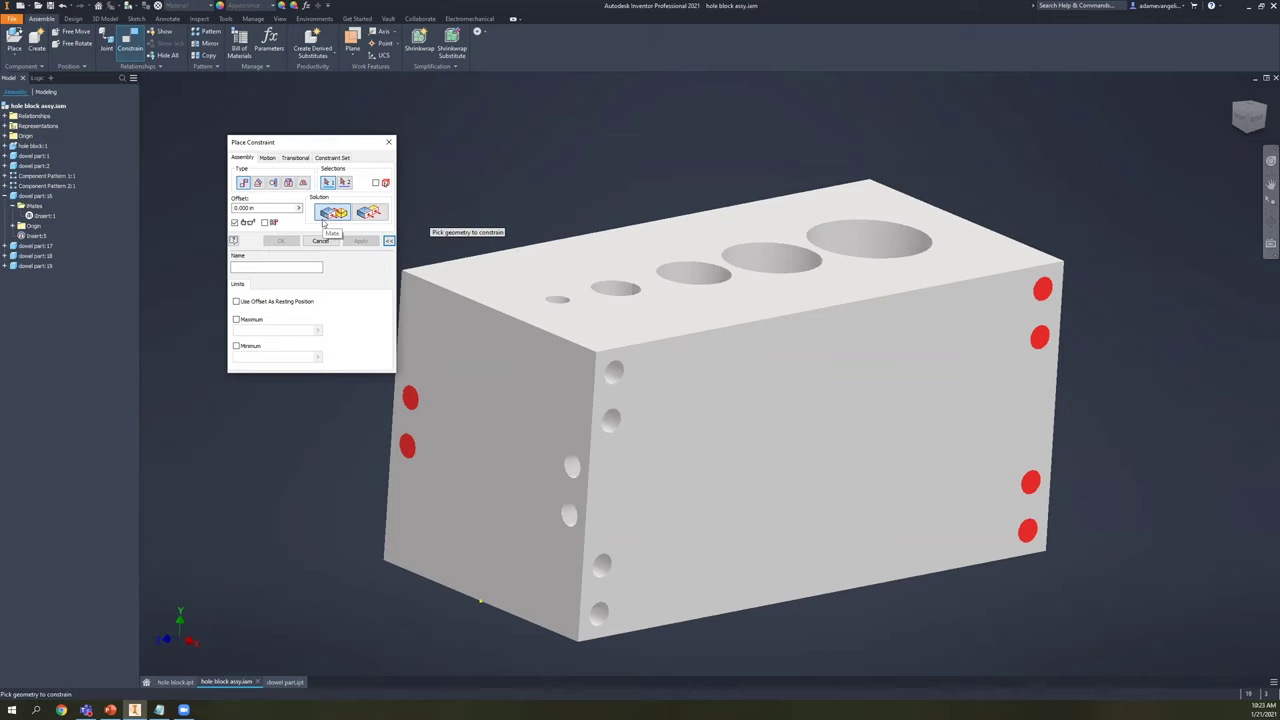
pyautogui.click(389, 142)
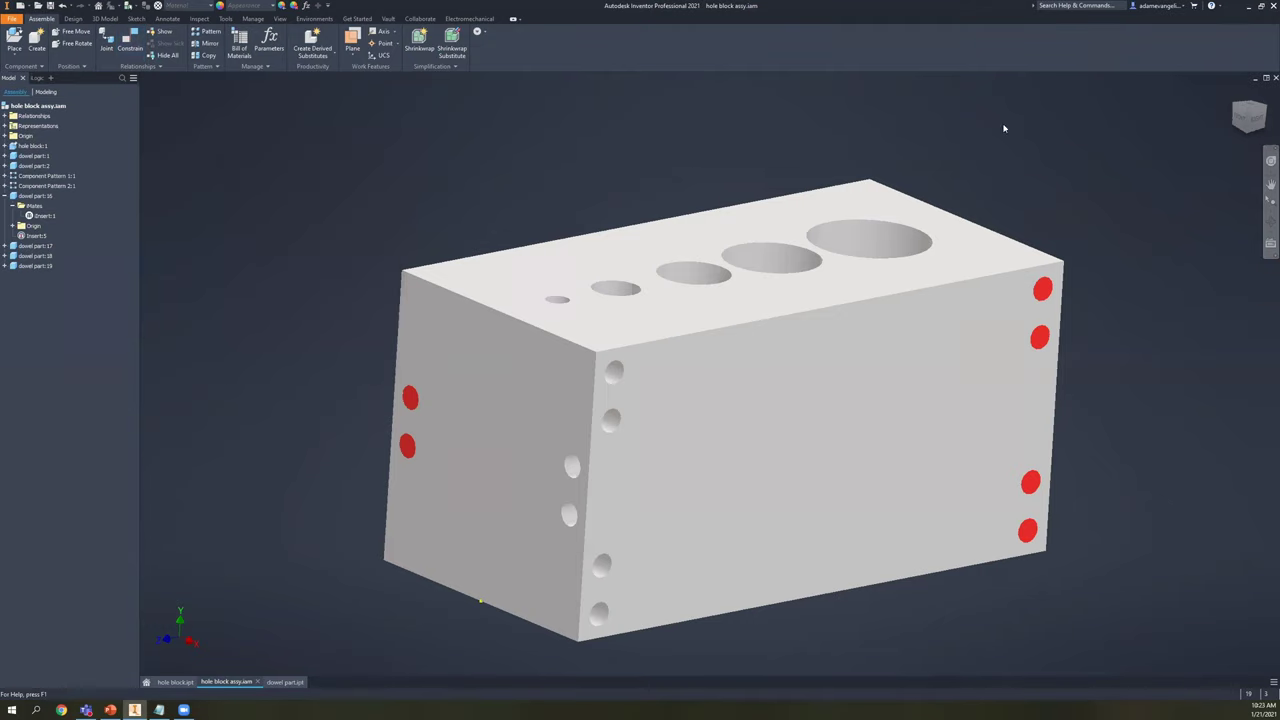
pyautogui.moveTo(187, 711)
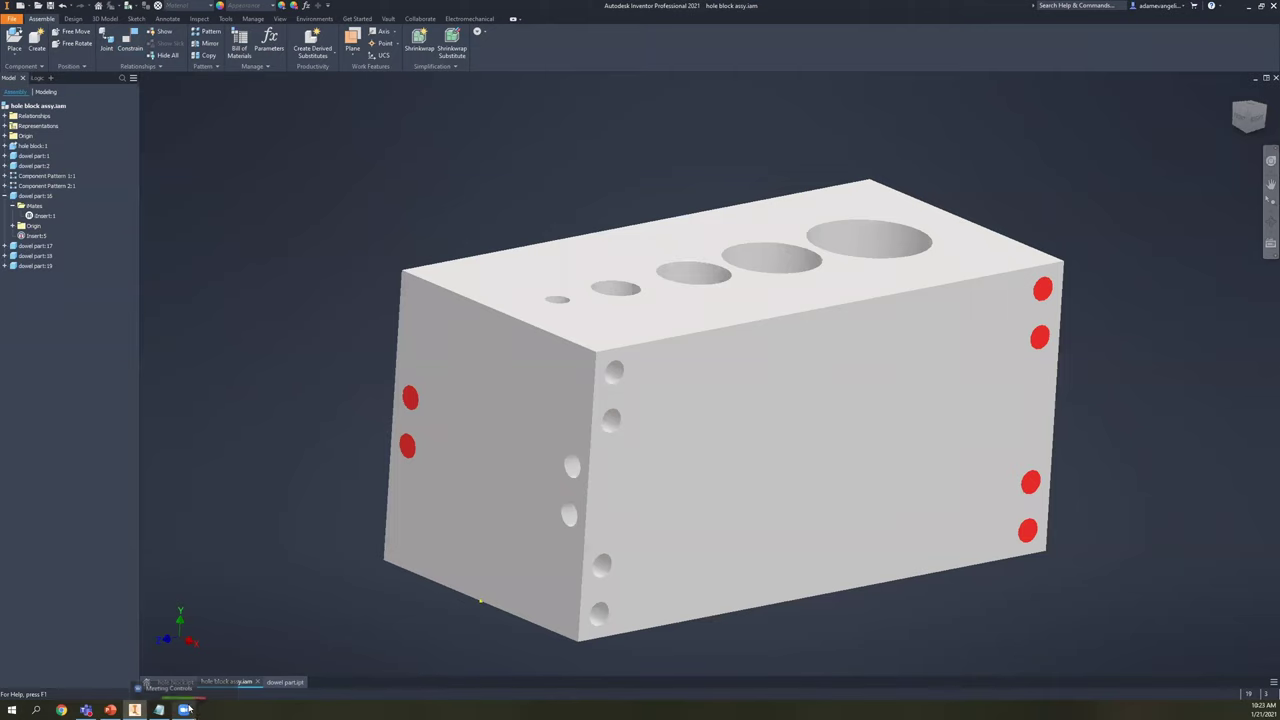
pyautogui.click(517, 464)
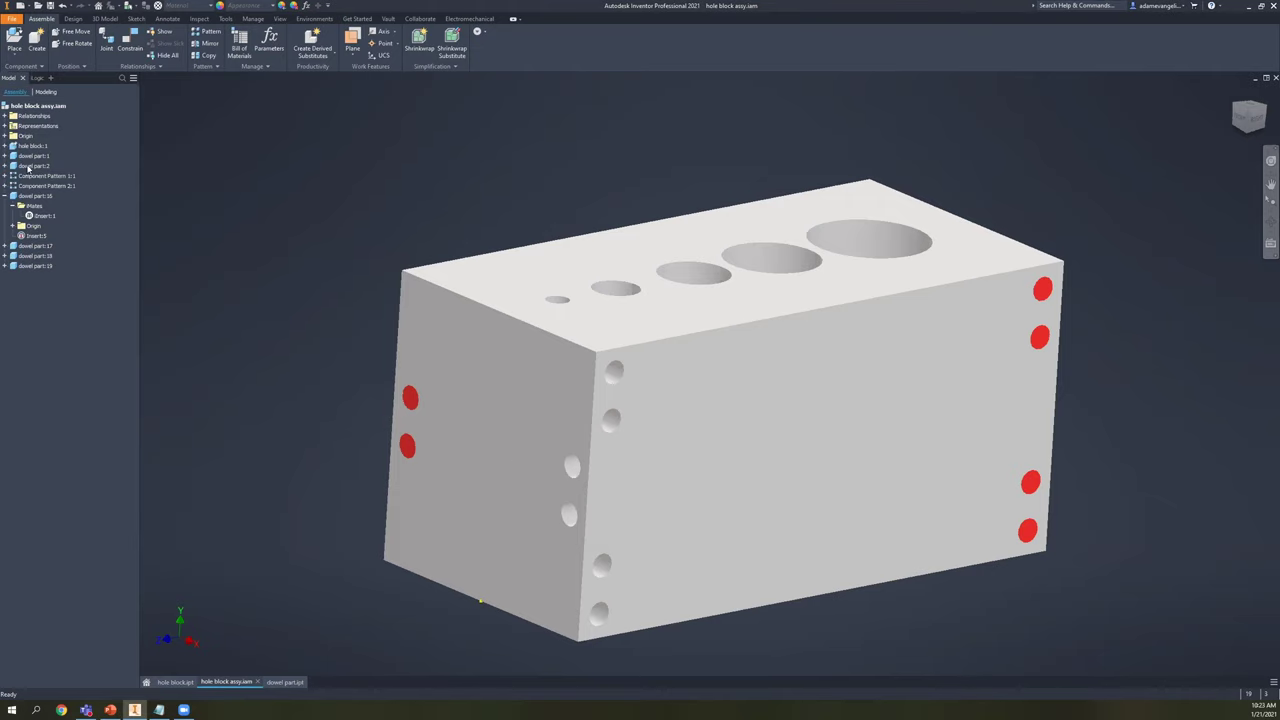
# - Add four more copies of the iMate-equipped dowel in the free space beside the block
pyautogui.moveTo(38, 266); pyautogui.dragTo(277, 397)
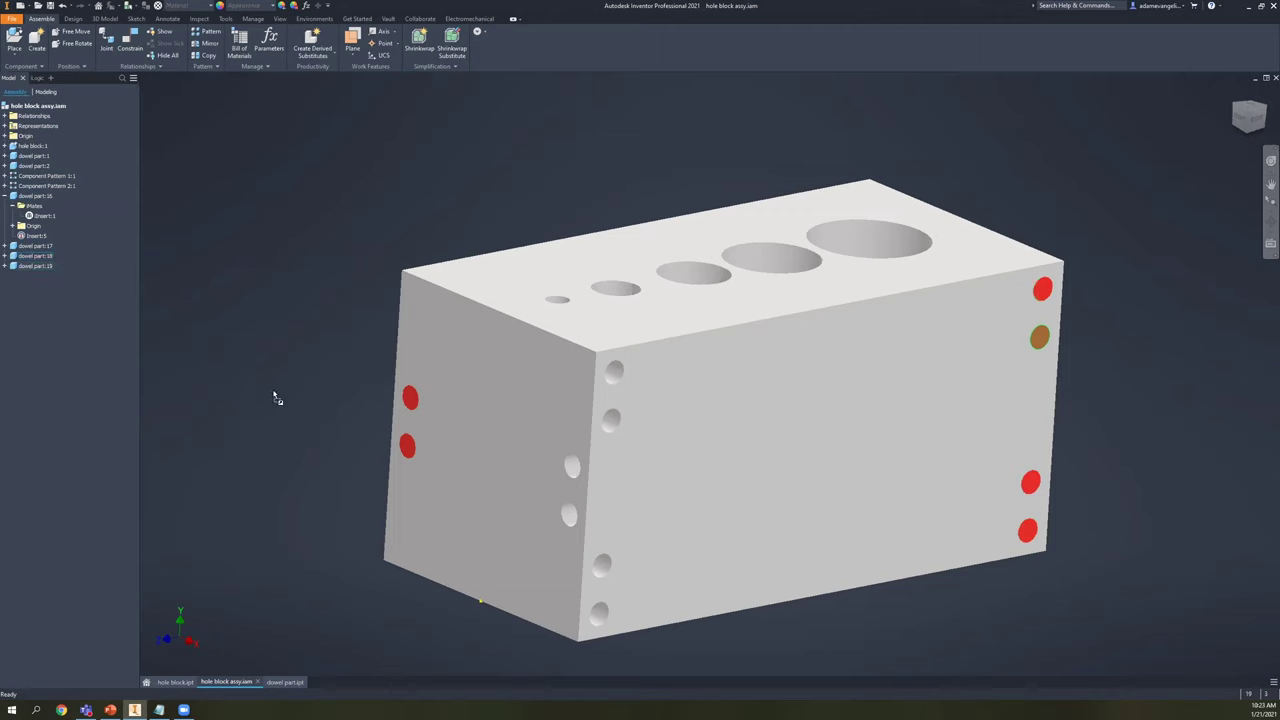
pyautogui.moveTo(28, 278); pyautogui.dragTo(260, 295)
pyautogui.hotkey('ctrl', 'v')
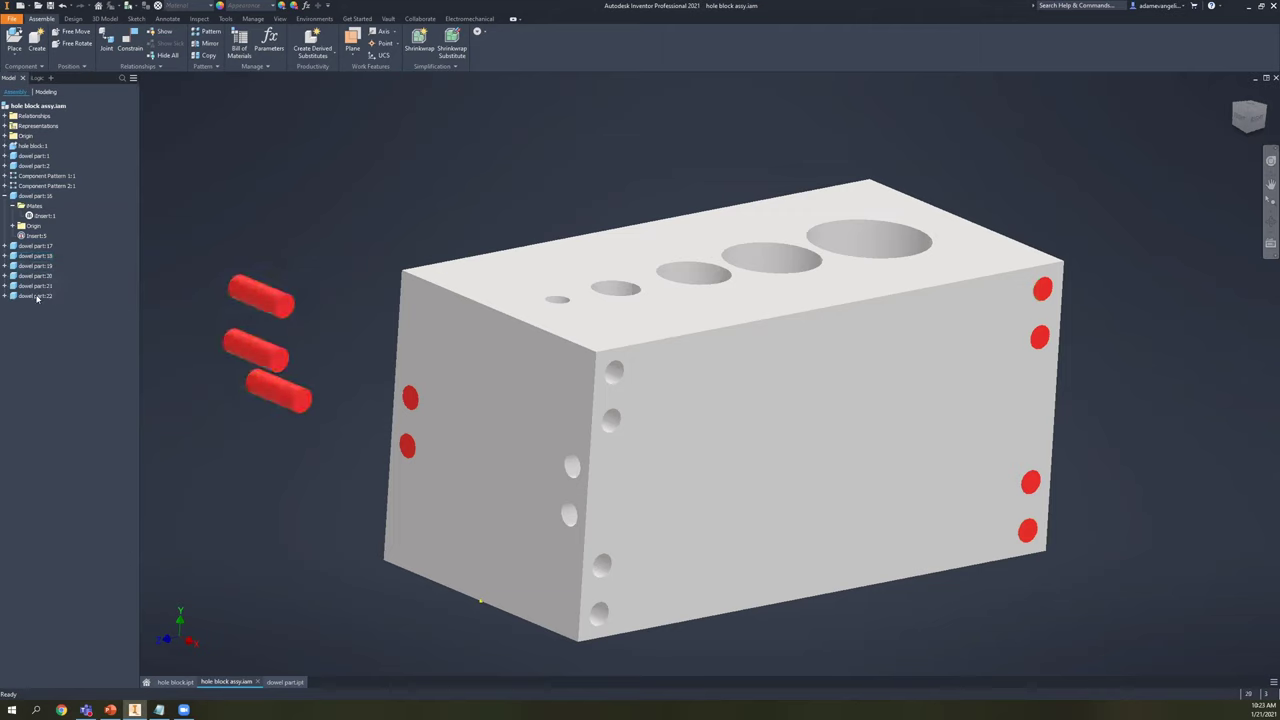
pyautogui.hotkey('ctrl', 'v')
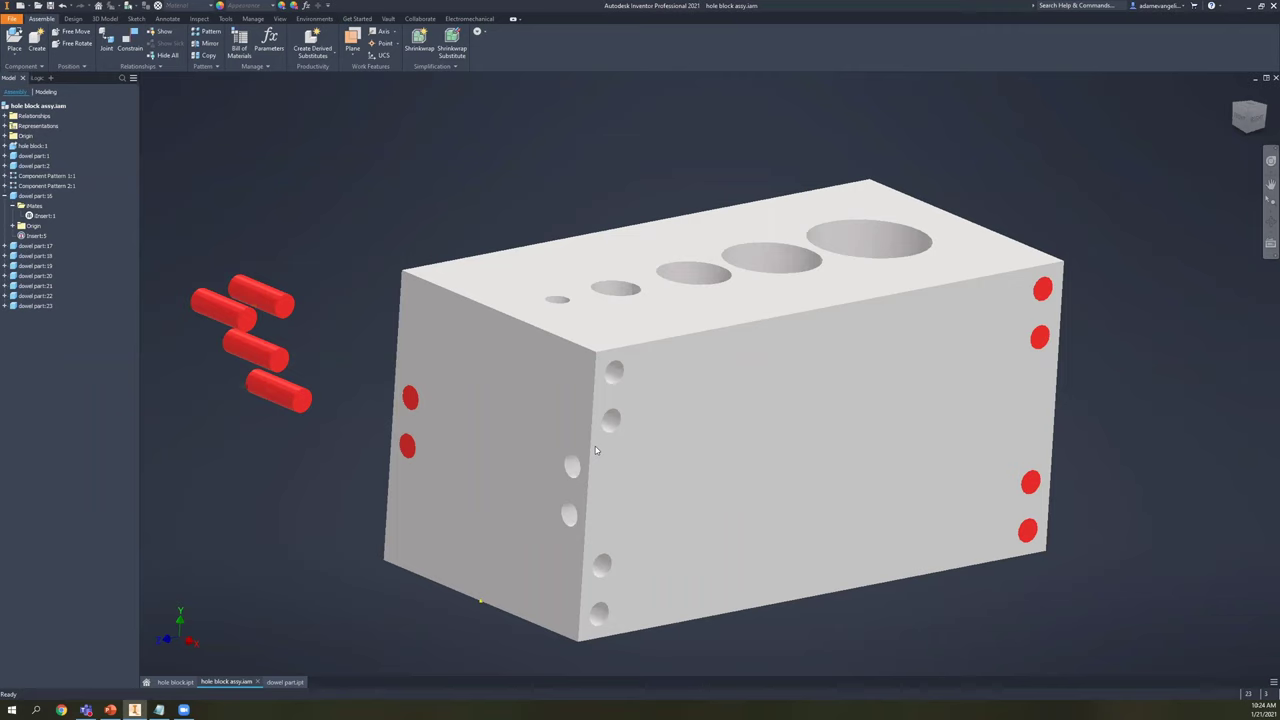
# - Select the four loose dowels to reveal their iMates, and snap one into the uppermost hole at the long side face's near end
pyautogui.click(282, 297)
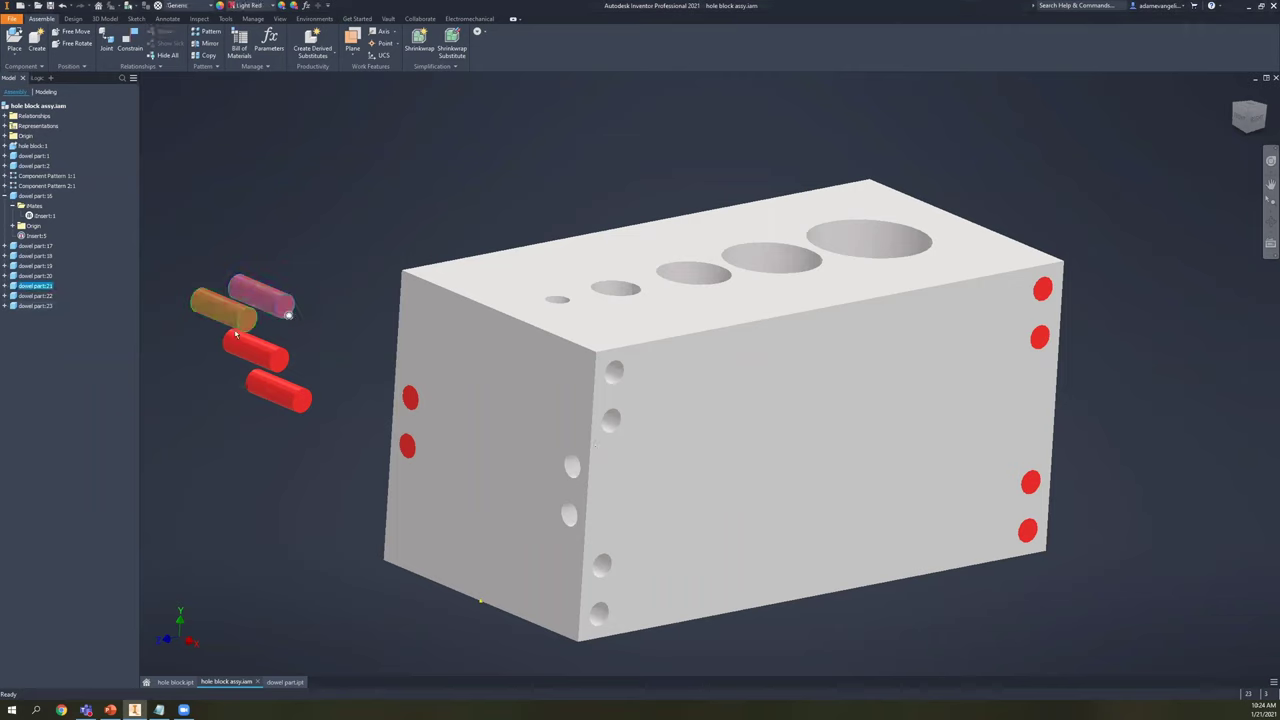
pyautogui.keyDown('ctrl'); pyautogui.click(282, 297); pyautogui.keyUp('ctrl')
pyautogui.keyDown('ctrl'); pyautogui.click(256, 352); pyautogui.keyUp('ctrl')
pyautogui.keyDown('ctrl'); pyautogui.click(278, 390); pyautogui.keyUp('ctrl')
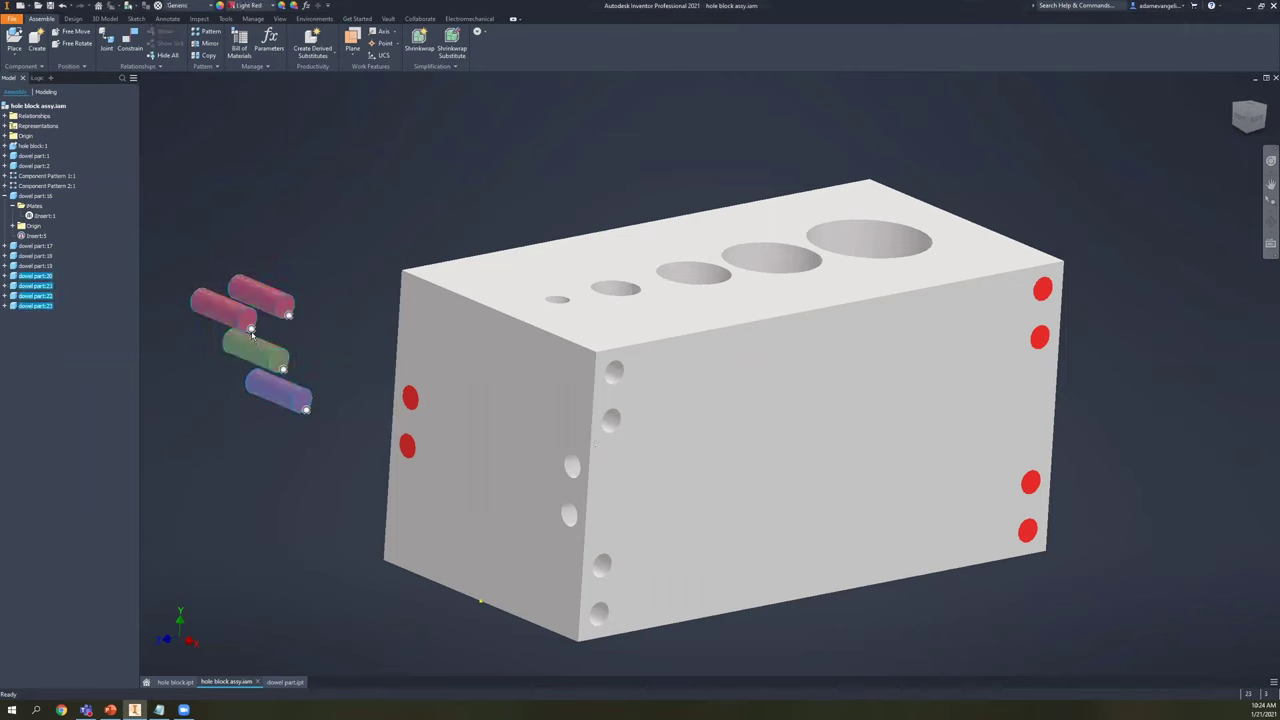
pyautogui.press('alt')
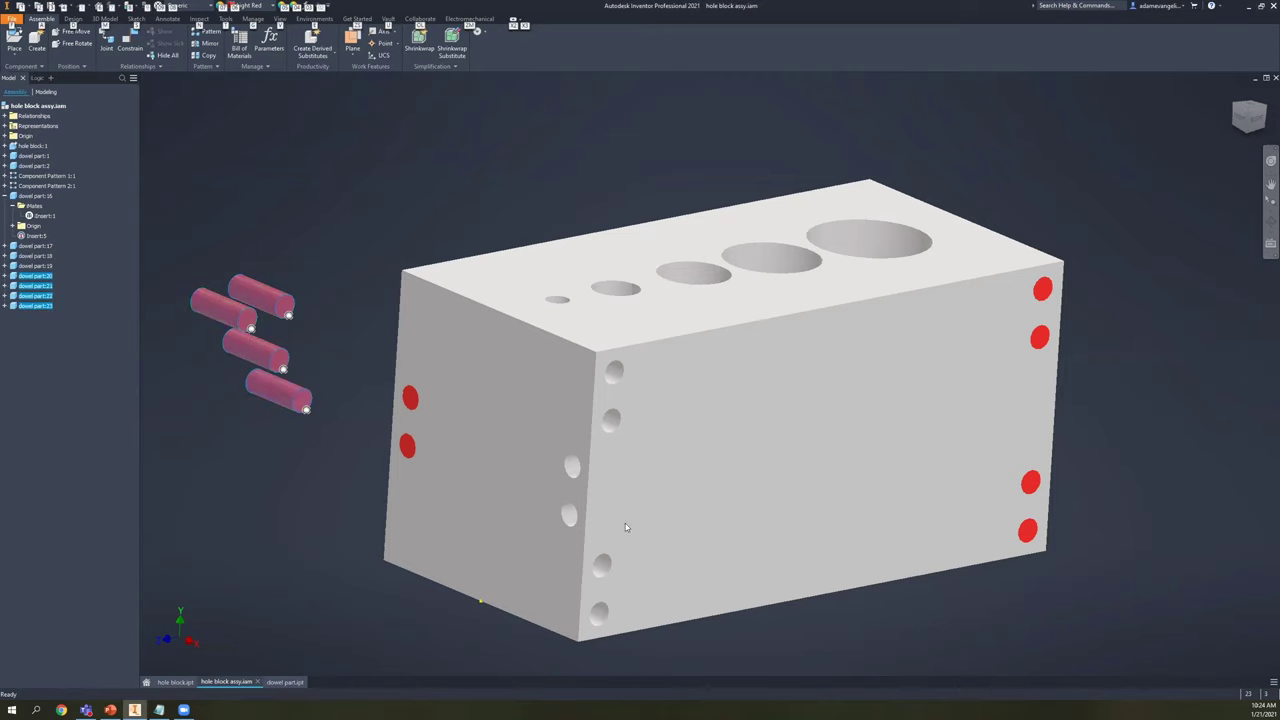
pyautogui.keyDown('alt'); pyautogui.moveTo(257, 356); pyautogui.dragTo(270, 285); pyautogui.keyUp('alt')
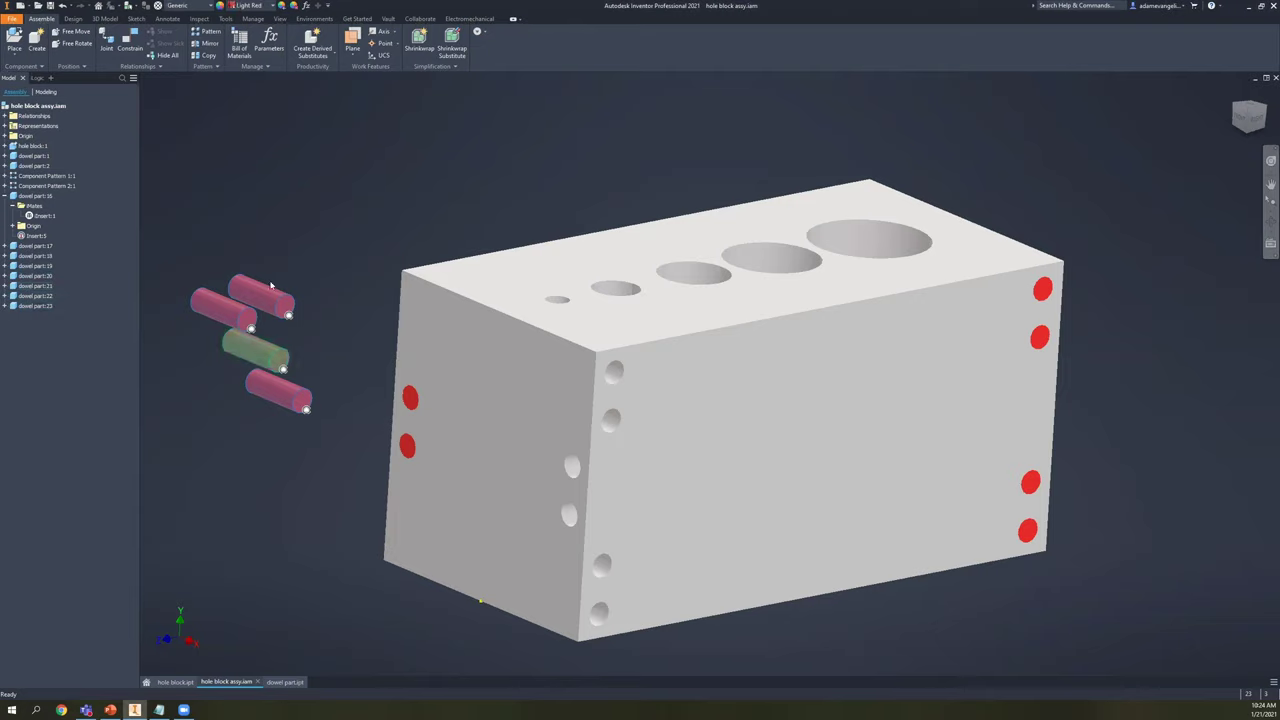
pyautogui.press('c')
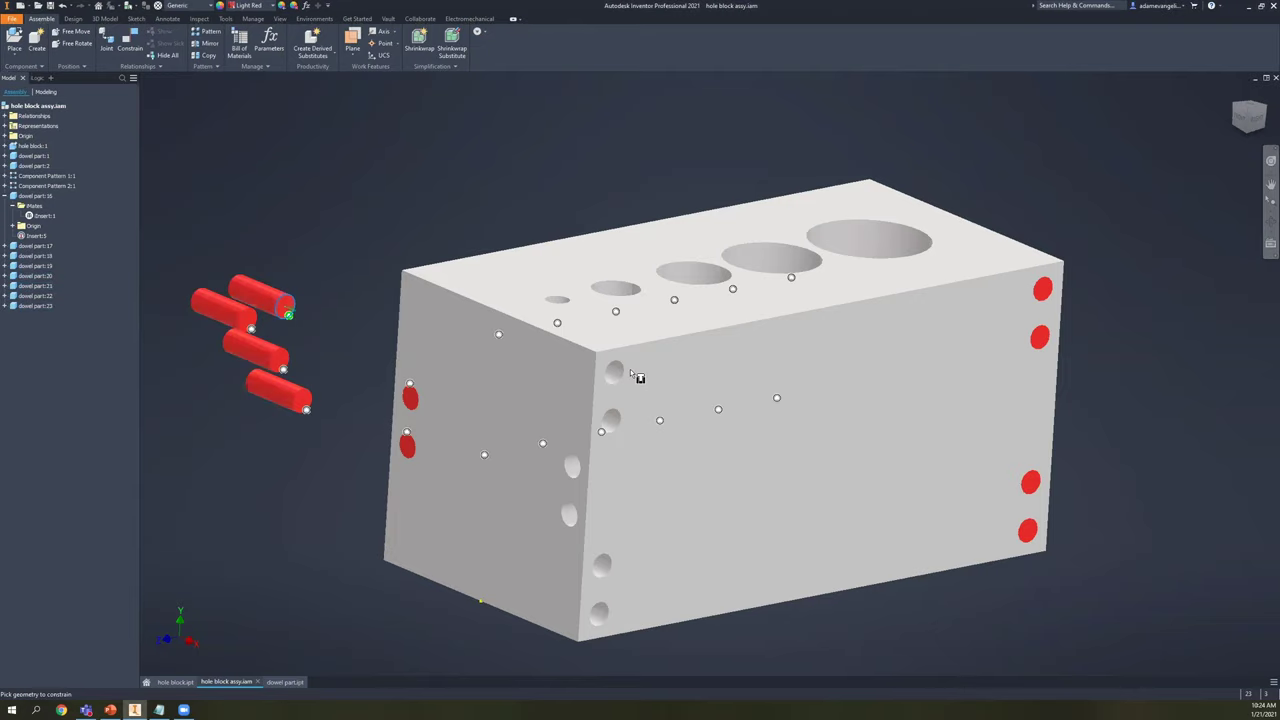
pyautogui.press('Escape')
pyautogui.click(610, 437)
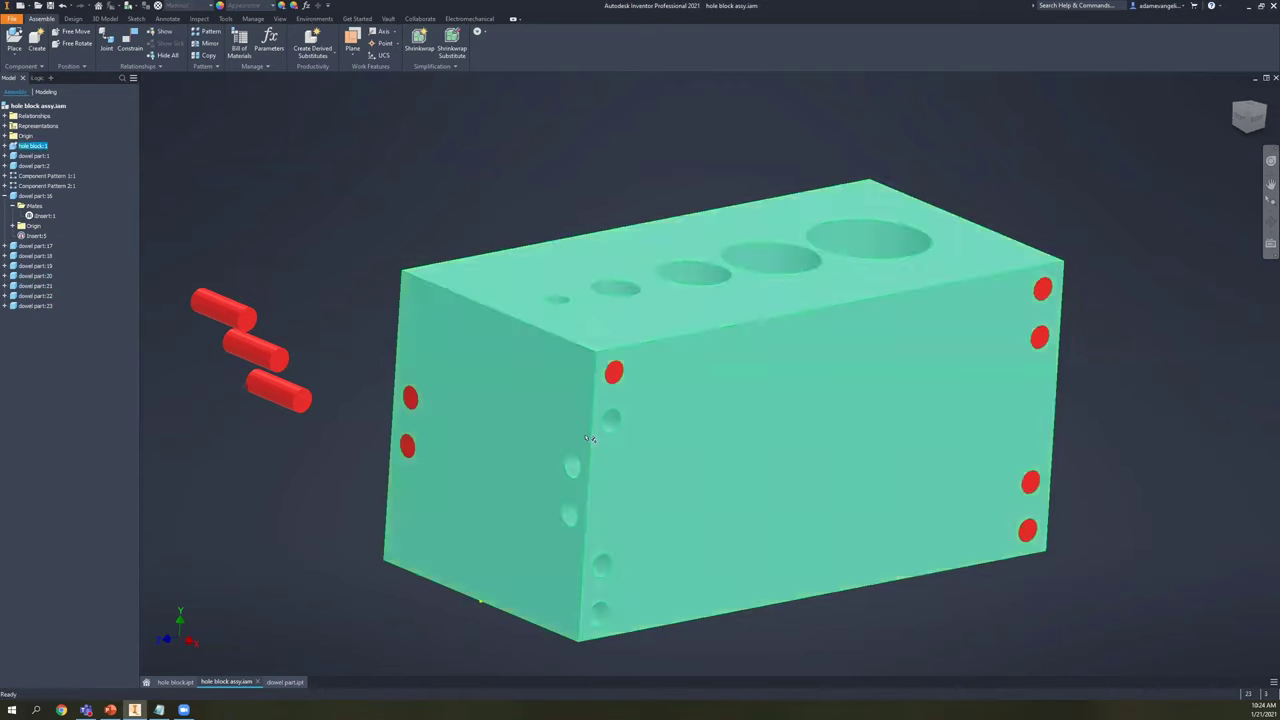
pyautogui.press('Escape')
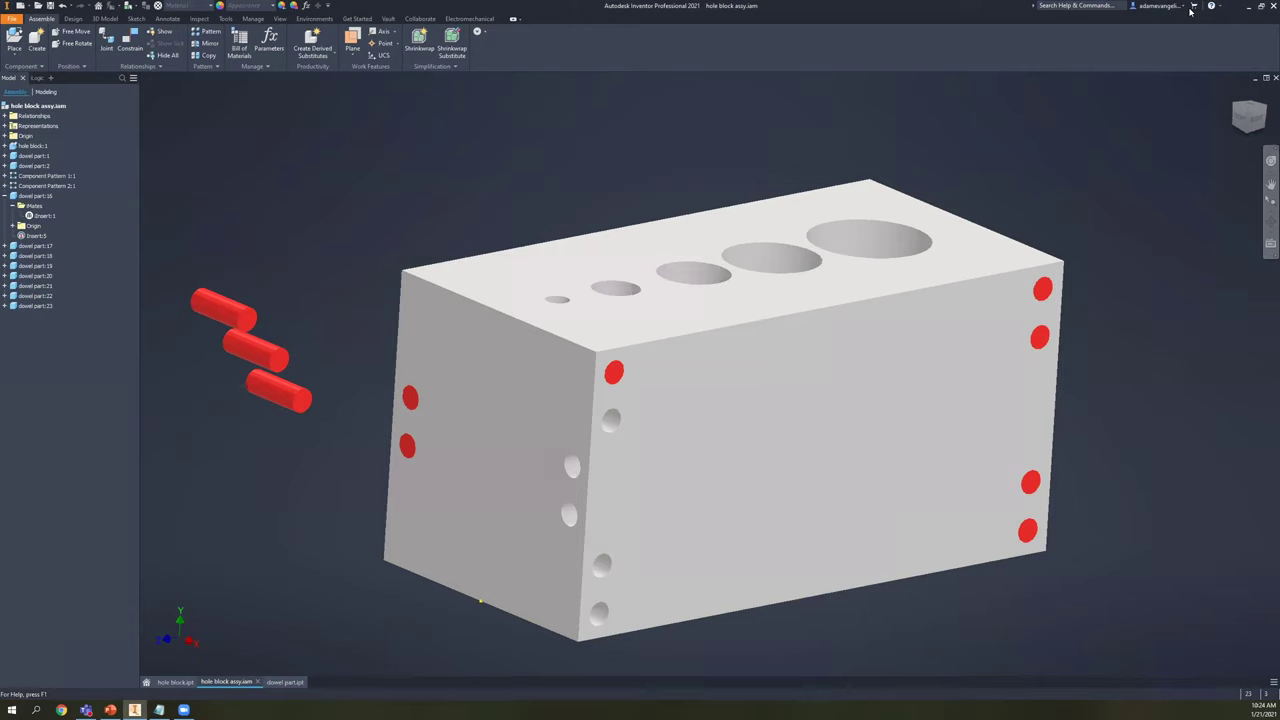
# - Try to snap a second loose dowel by its Insert iMate into the next hole down at the long side face's near end
pyautogui.moveTo(251, 328); pyautogui.dragTo(606, 425)
pyautogui.click(674, 300)
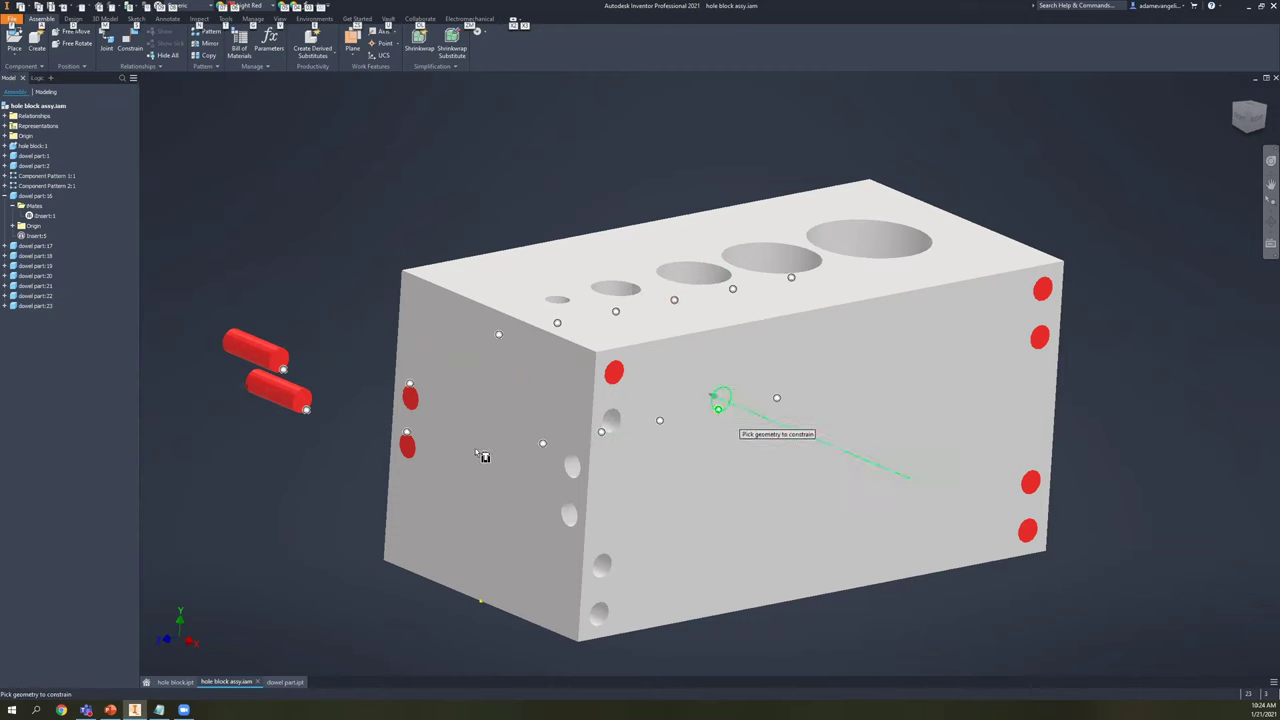
pyautogui.click(609, 424)
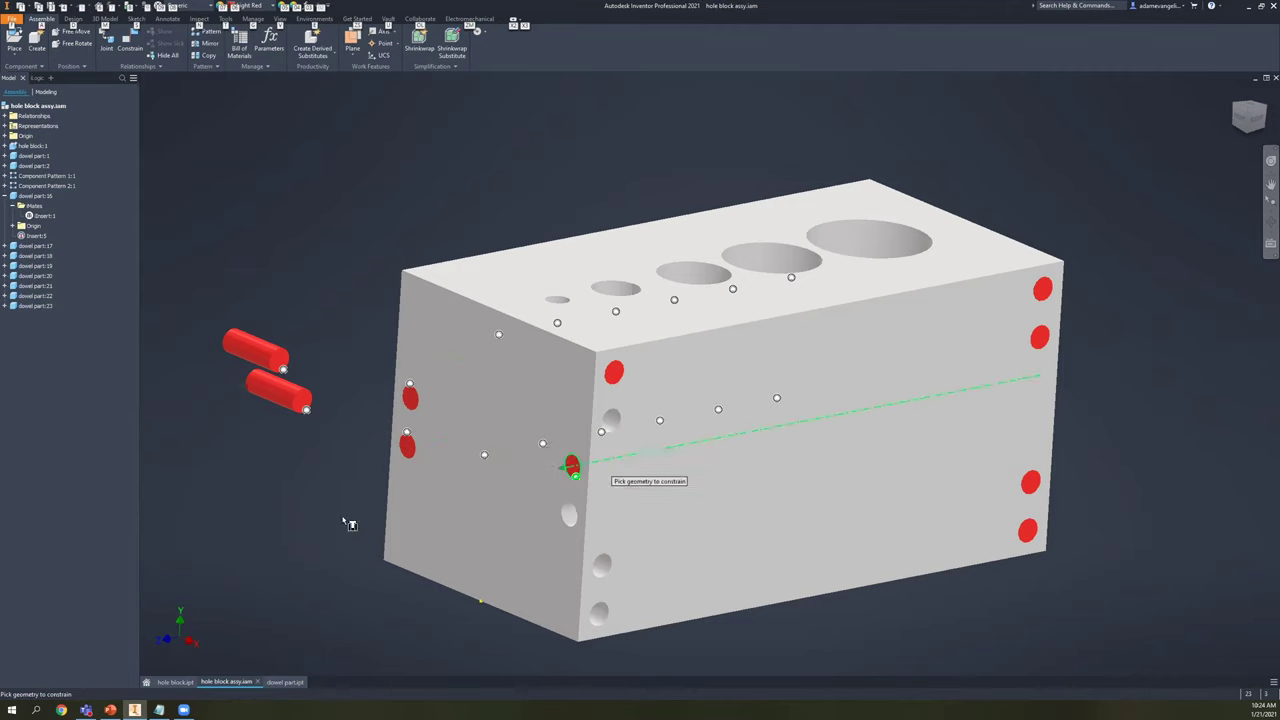
pyautogui.press('Escape')
# - Delete the three remaining unconstrained dowels from the assembly
pyautogui.keyDown('shift'); pyautogui.moveTo(566, 376); pyautogui.dragTo(551, 349, button='middle'); pyautogui.keyUp('shift')
pyautogui.moveTo(684, 402); pyautogui.dragTo(543, 360)
pyautogui.press('Escape')
pyautogui.click(552, 341)
pyautogui.press('Delete')
pyautogui.click(665, 472)
pyautogui.press('Delete')
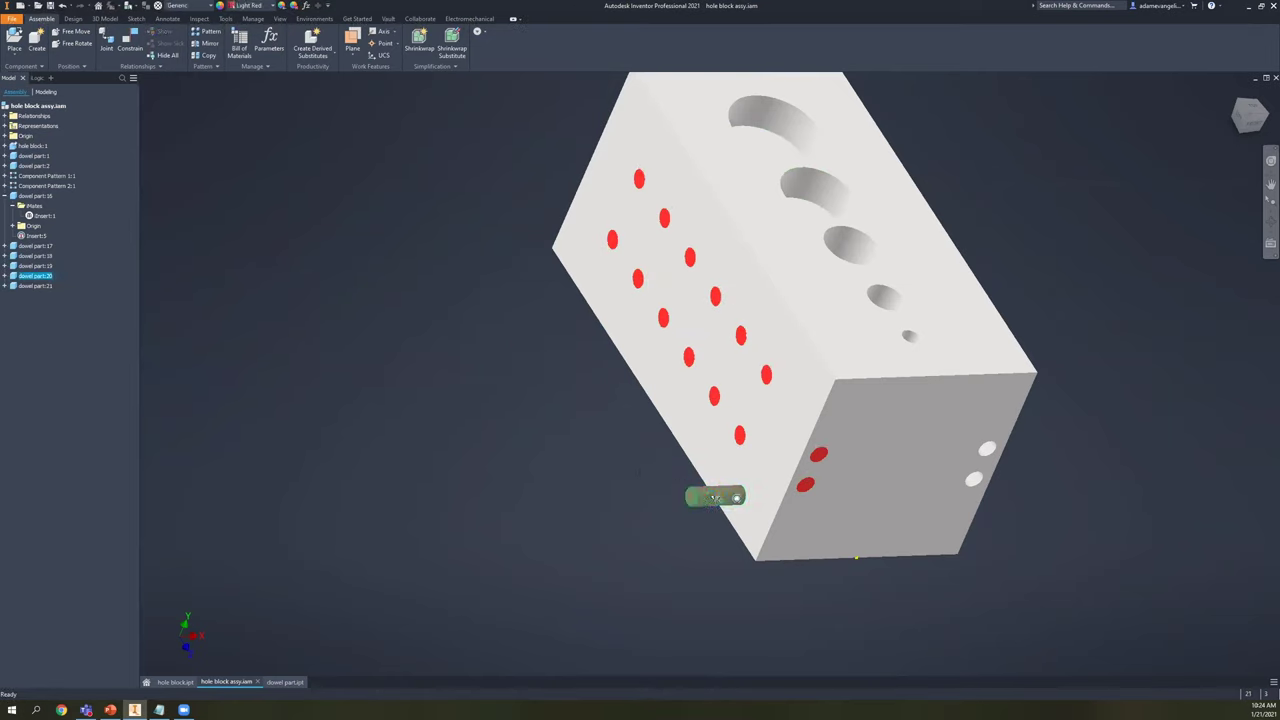
pyautogui.press('Delete')
pyautogui.keyDown('shift'); pyautogui.moveTo(649, 412); pyautogui.dragTo(809, 289, button='middle'); pyautogui.keyUp('shift')
pyautogui.moveTo(968, 394); pyautogui.dragTo(712, 235, button='middle')
pyautogui.keyDown('shift'); pyautogui.moveTo(779, 284); pyautogui.dragTo(779, 284, button='middle'); pyautogui.keyUp('shift')
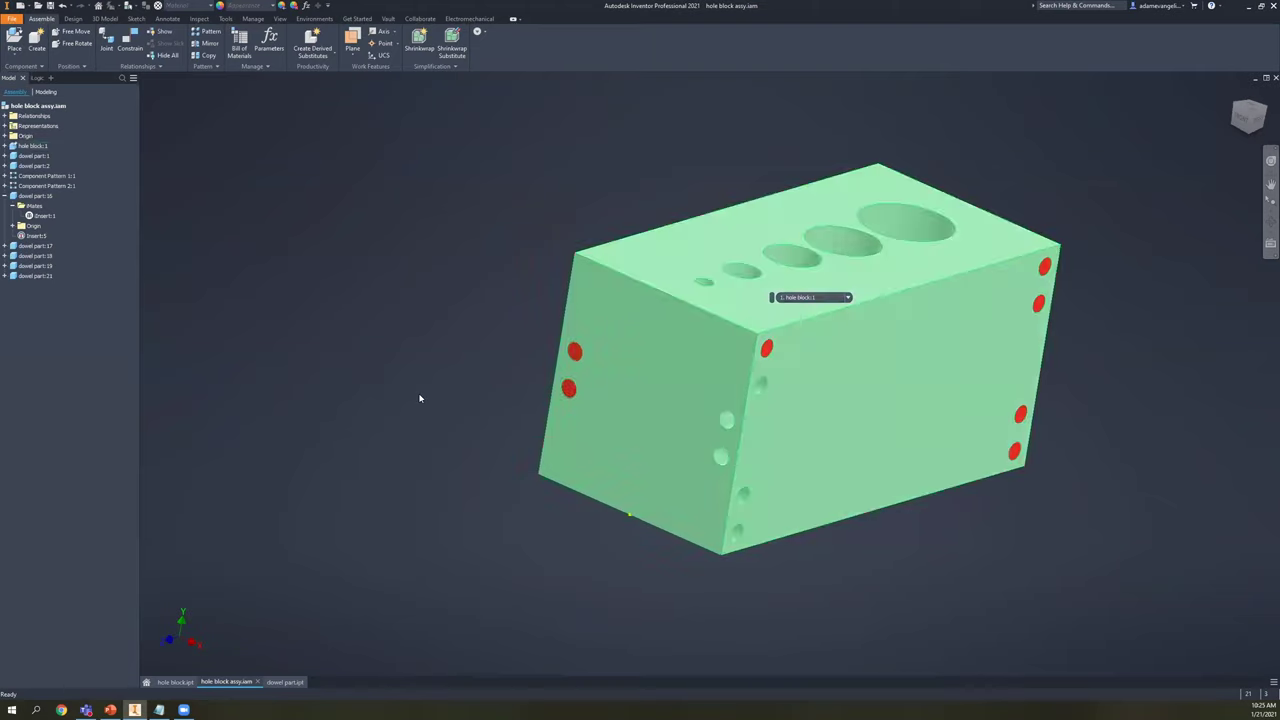
pyautogui.moveTo(450, 388); pyautogui.dragTo(324, 372, button='middle')
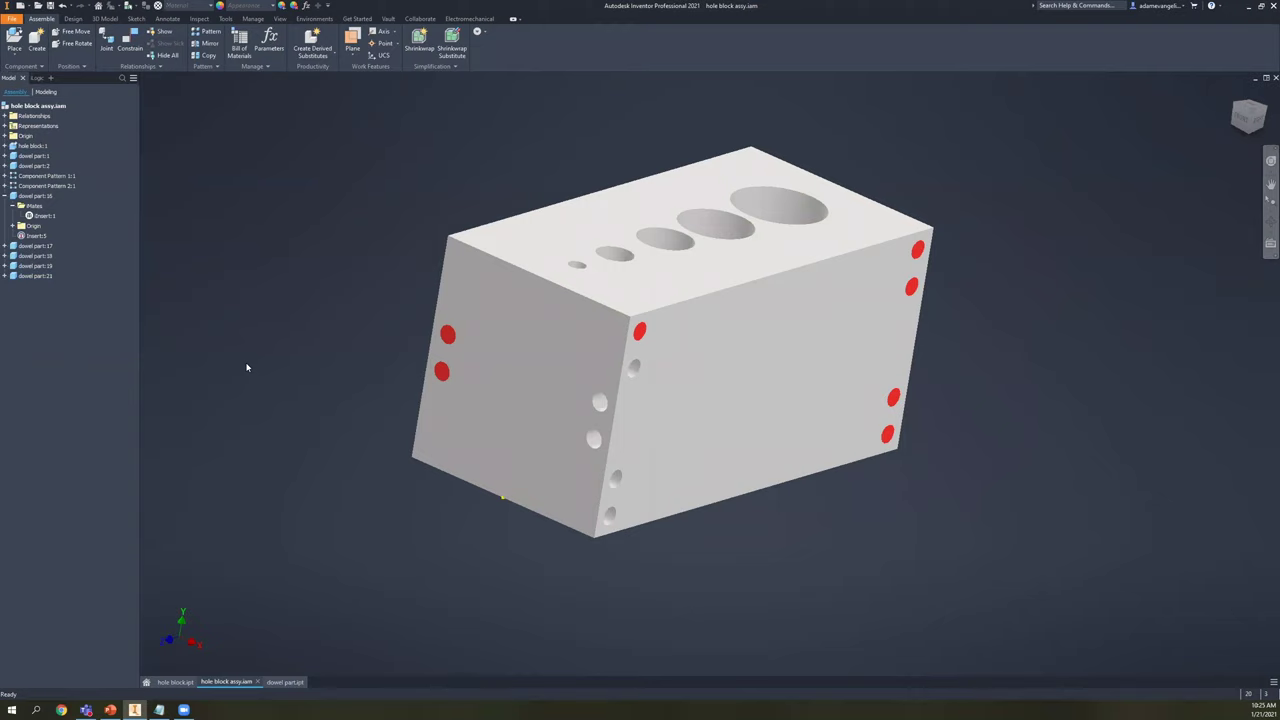
pyautogui.moveTo(366, 337); pyautogui.dragTo(487, 326, button='middle')
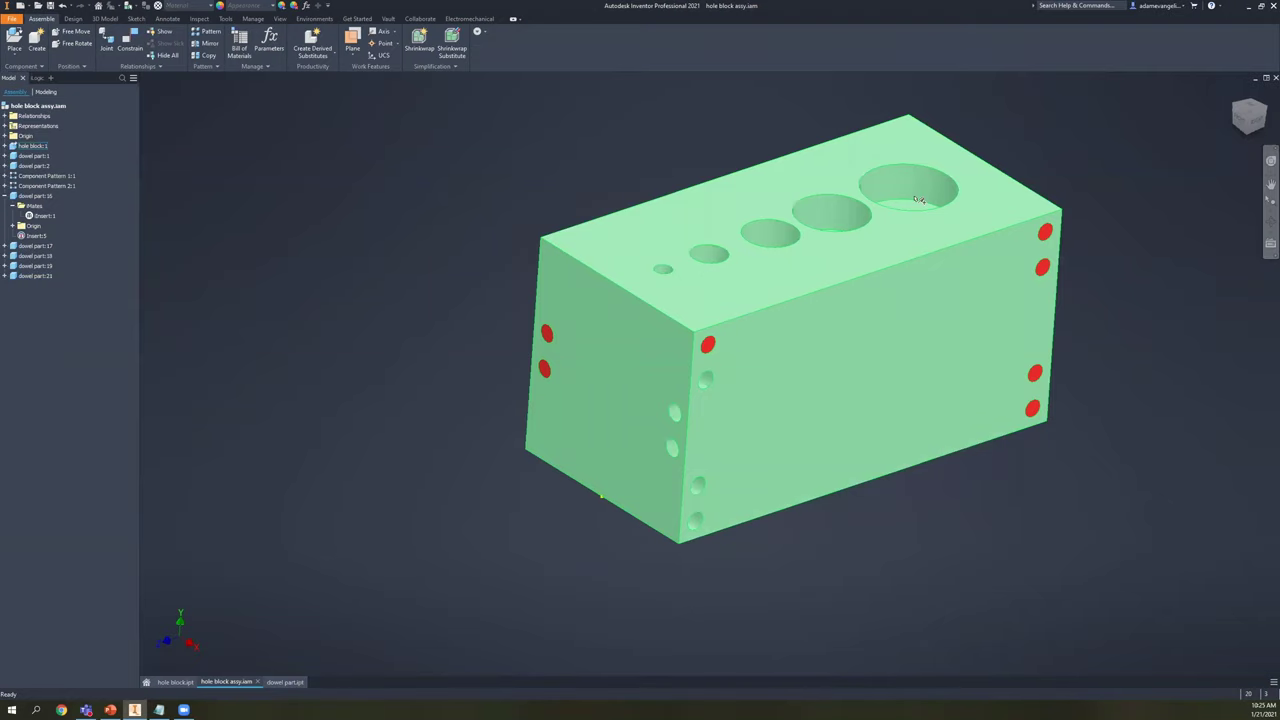
pyautogui.click(318, 338)
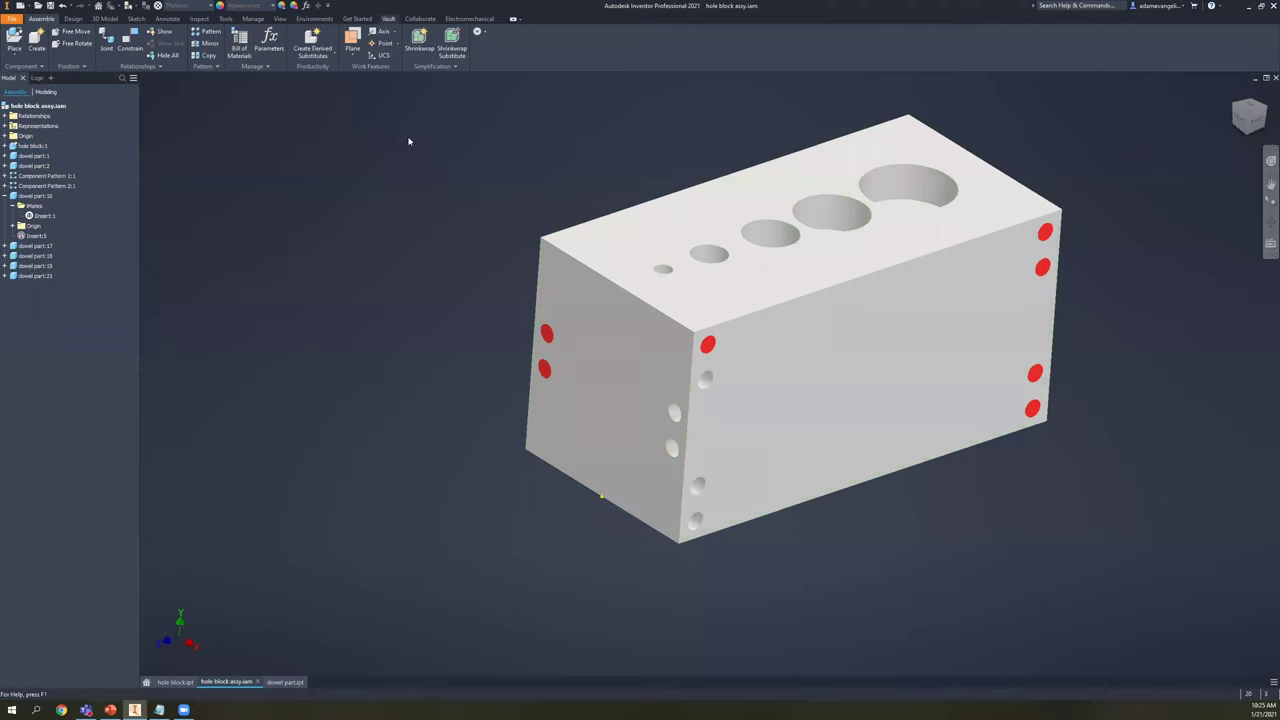
pyautogui.click(314, 18)
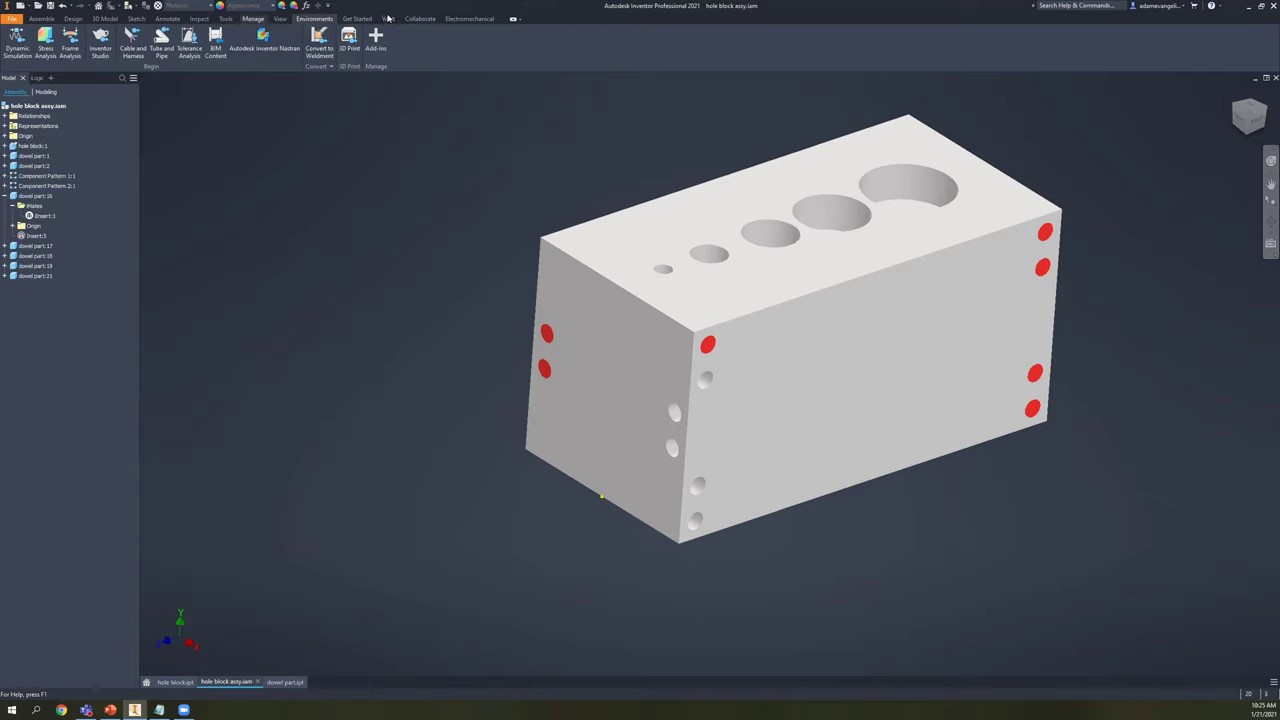
pyautogui.click(420, 18)
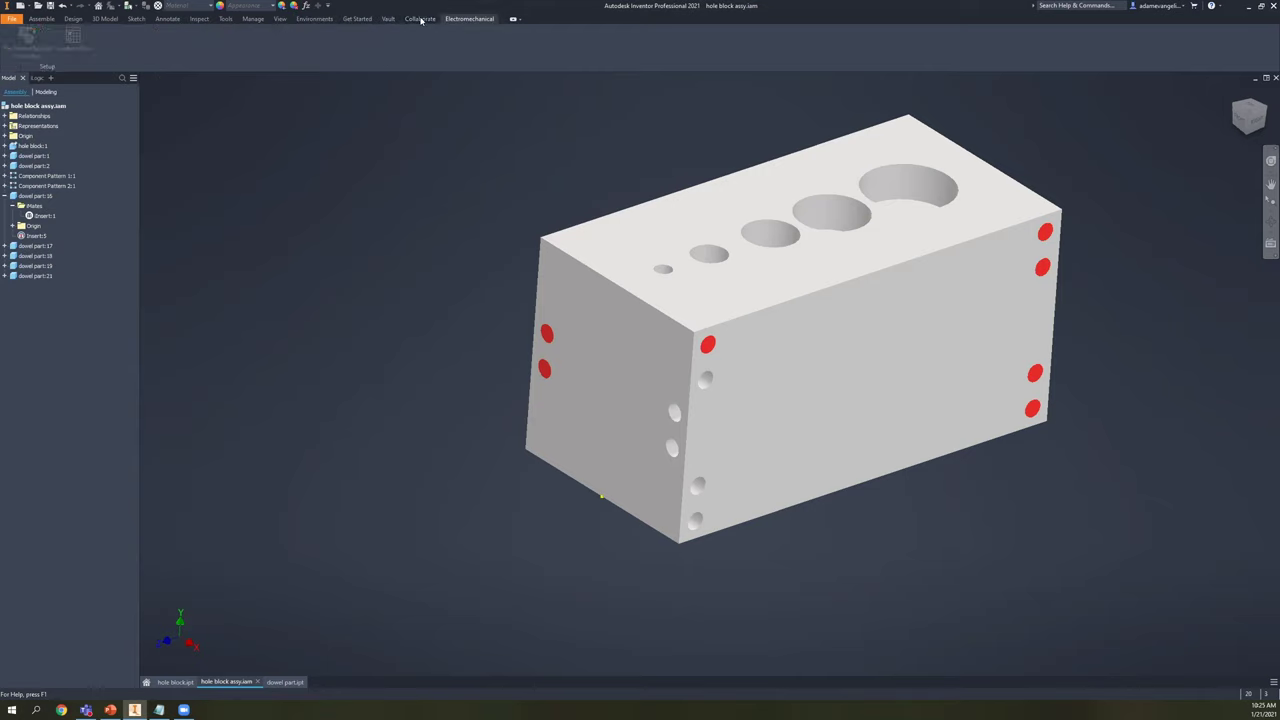
pyautogui.click(41, 18)
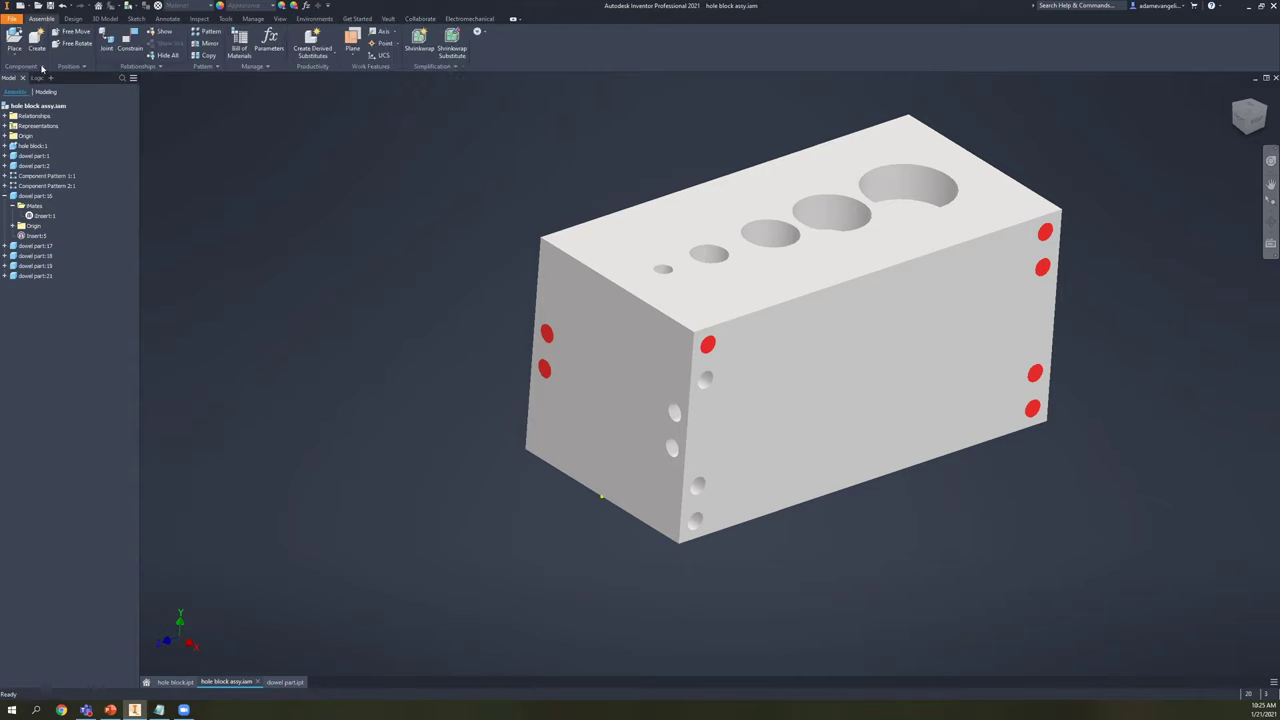
pyautogui.click(14, 42)
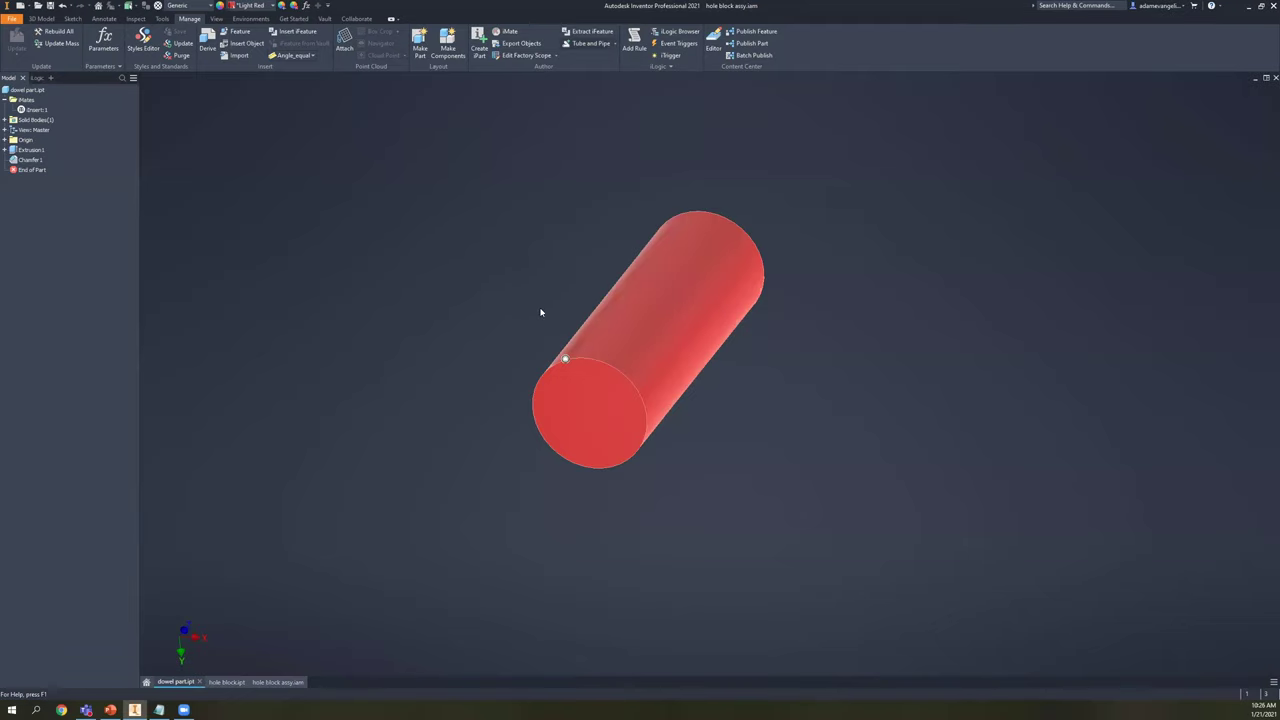
# - Convert the dowel part into an iPart and insert two additional member rows in its table
pyautogui.click(484, 49)
pyautogui.rightClick(387, 411)
pyautogui.click(413, 418)
pyautogui.rightClick(388, 420)
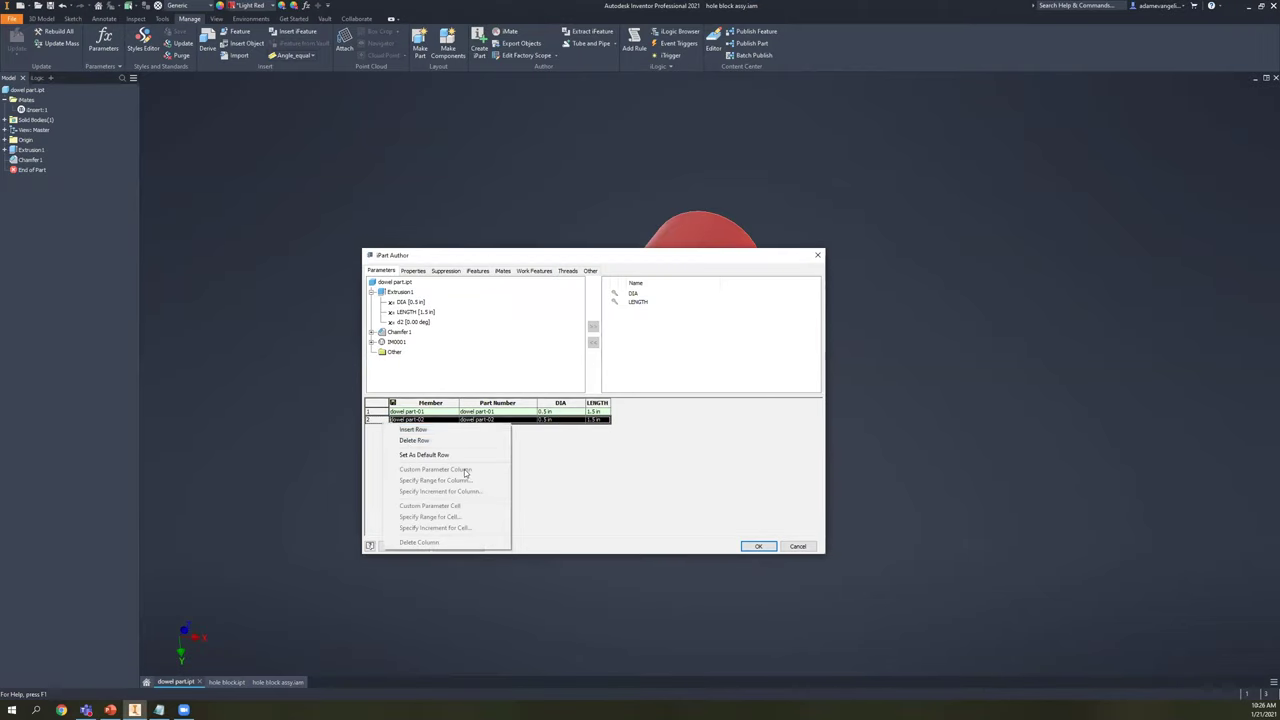
pyautogui.click(413, 429)
# - Set DIA to 1 in for the second member and 1.5 in for the third, and accept the iPart table
pyautogui.click(545, 419)
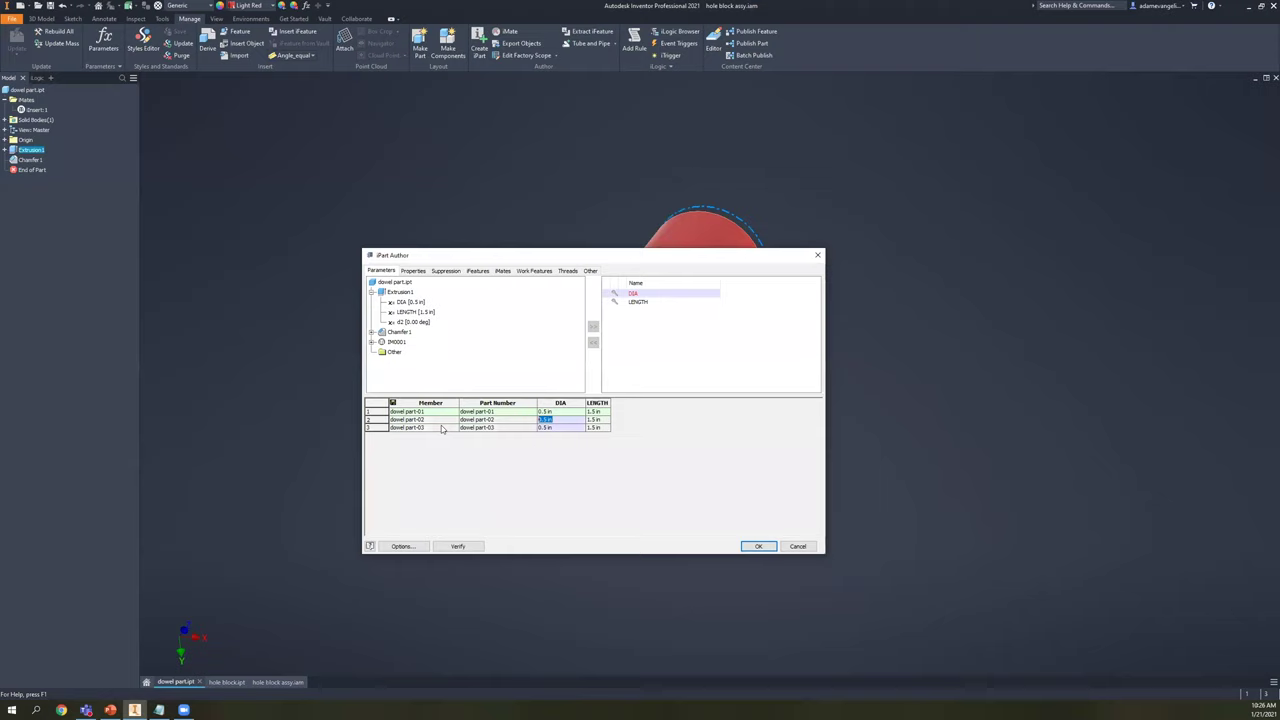
pyautogui.write('1')
pyautogui.press('Tab')
pyautogui.click(561, 427)
pyautogui.write('1')
pyautogui.click(750, 547)
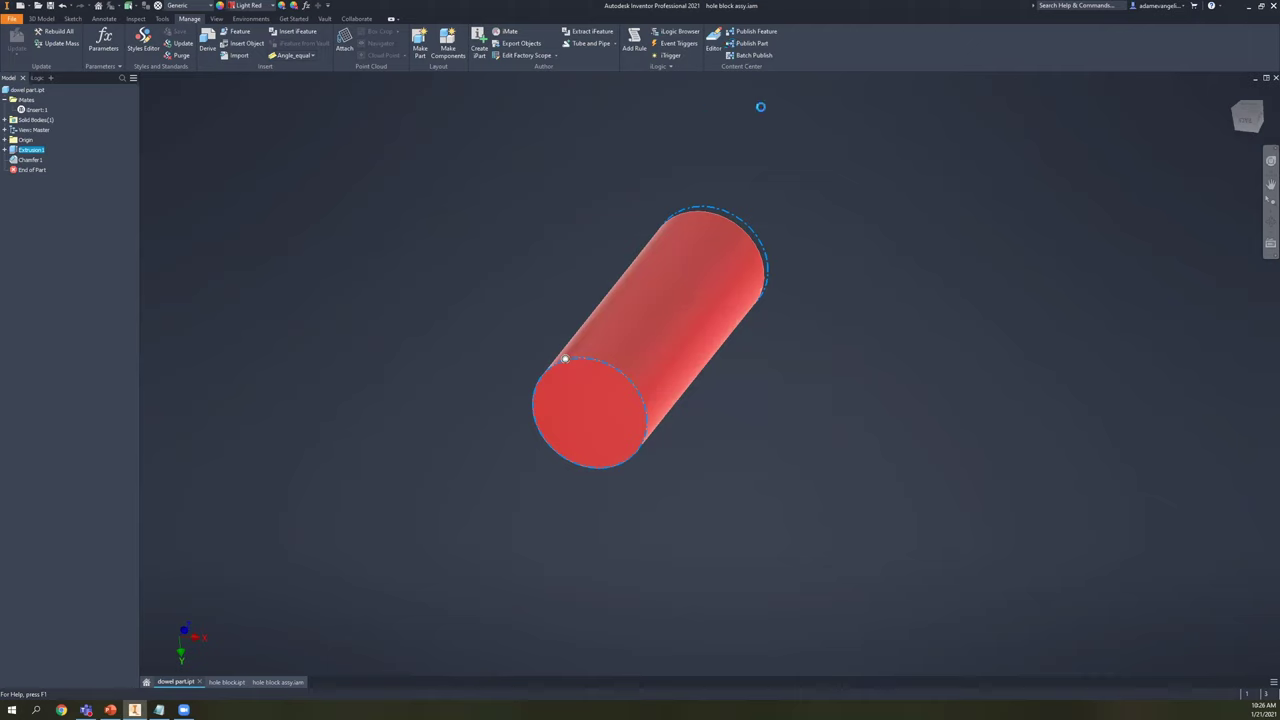
# - Publish the dowel iPart to the English "test i parts" library under Fasteners, with the family name "ava january"
pyautogui.click(751, 43)
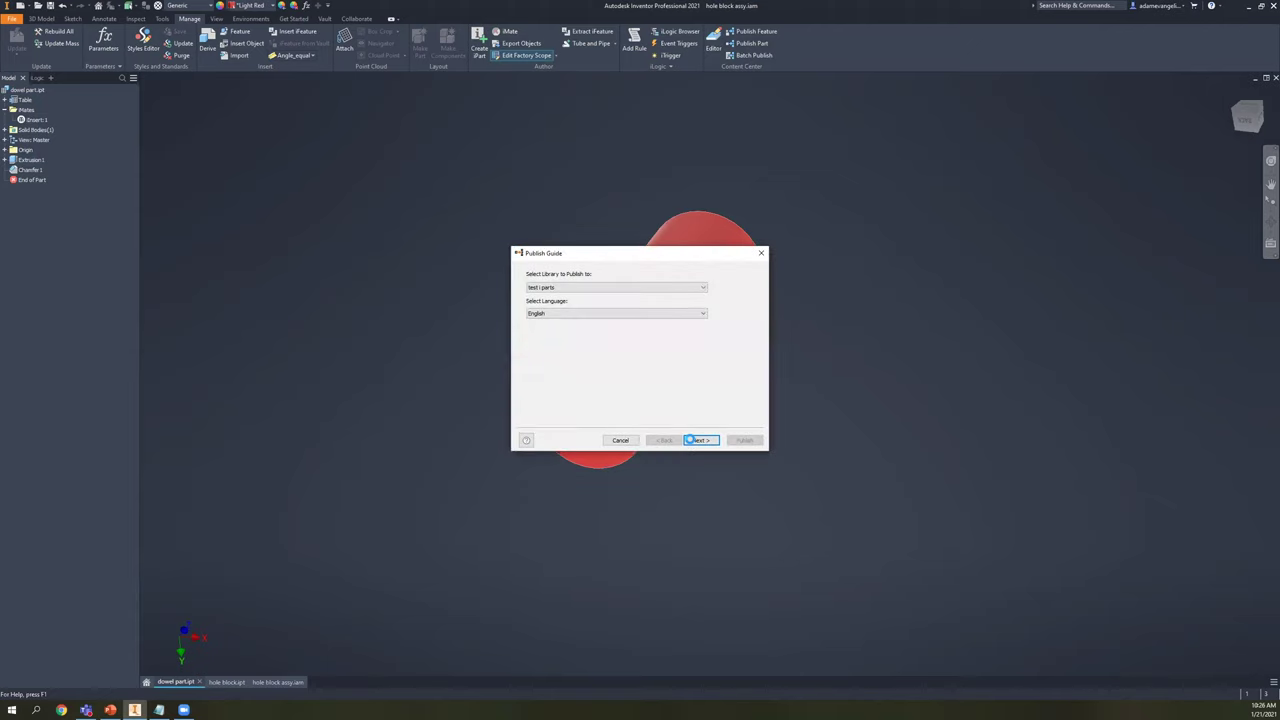
pyautogui.click(689, 441)
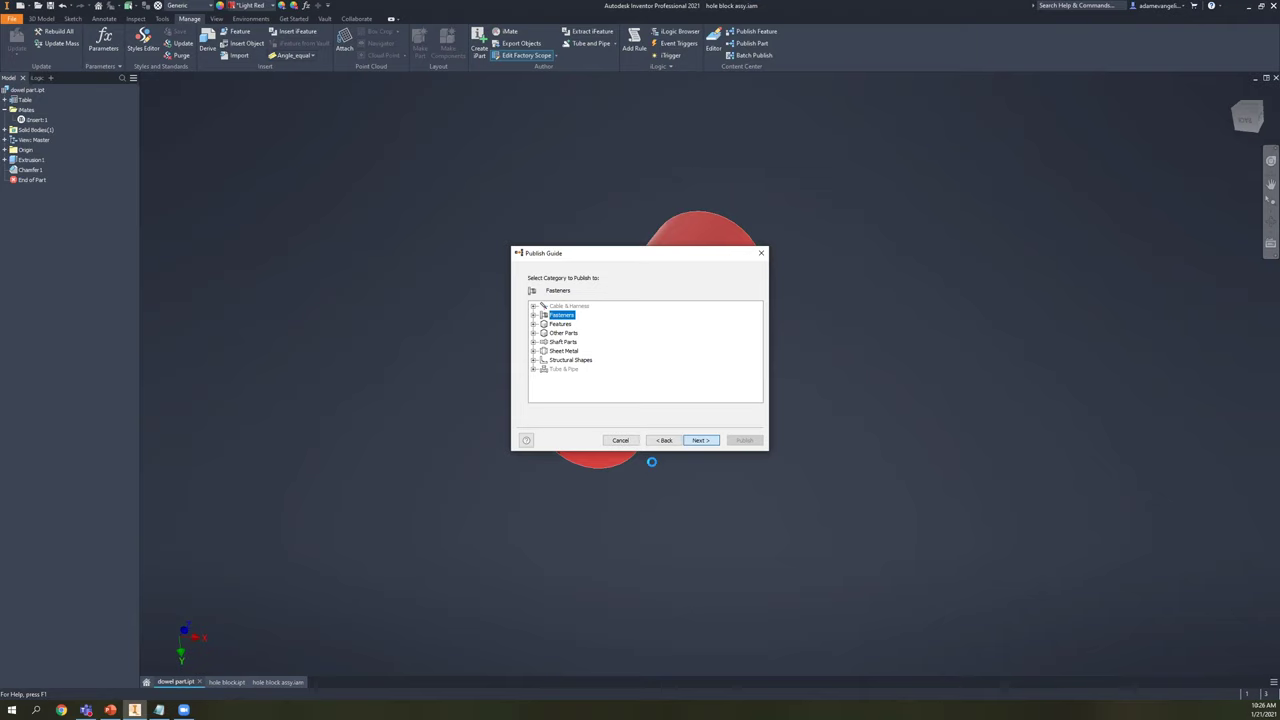
pyautogui.click(699, 440)
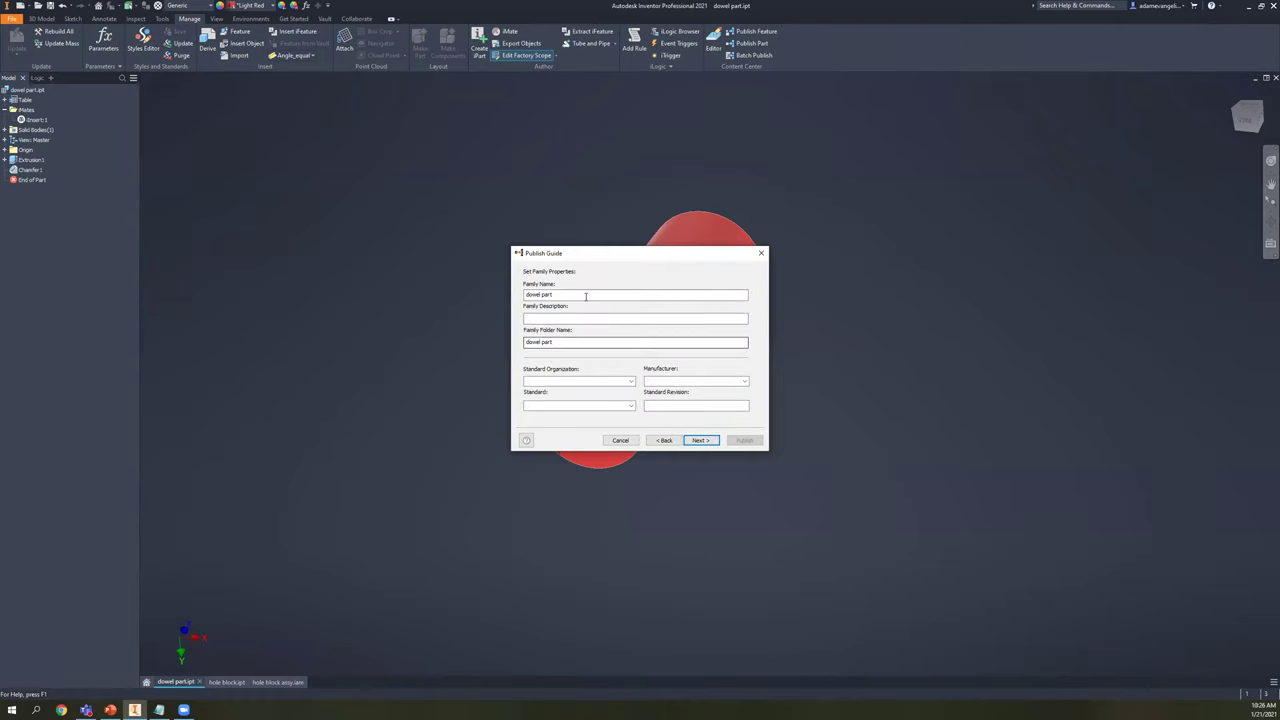
pyautogui.write('ava.j')
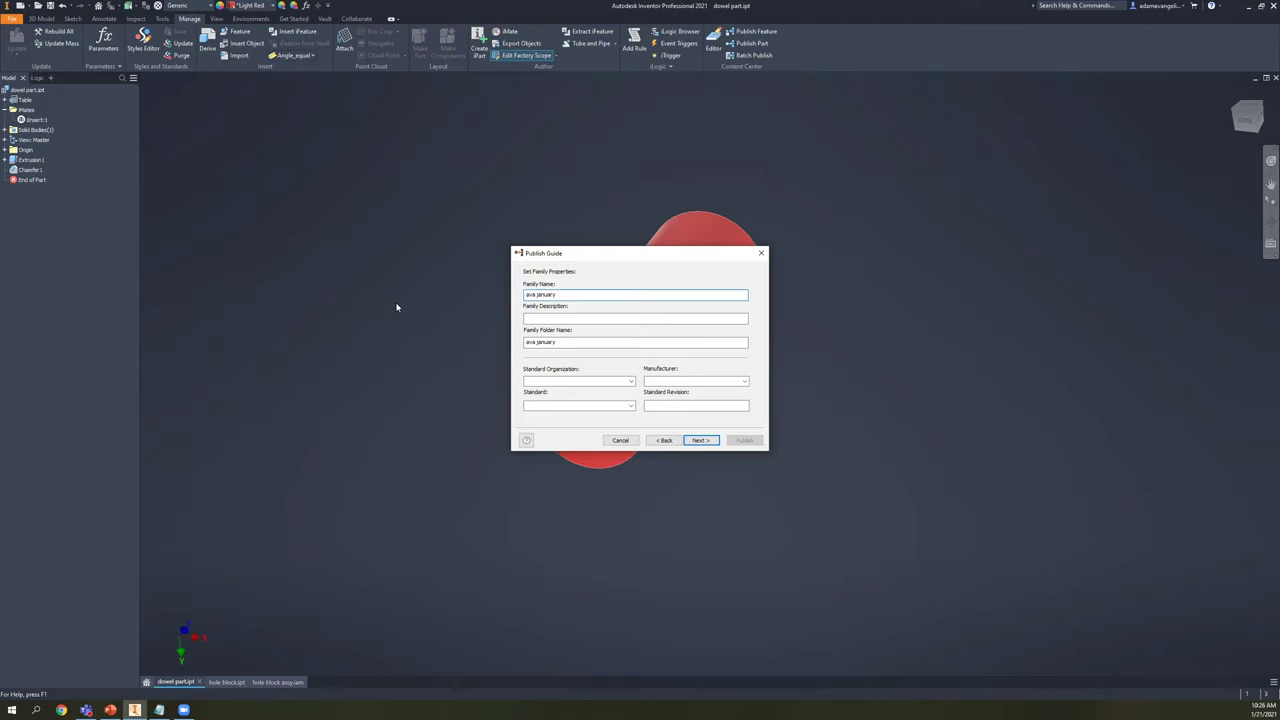
pyautogui.click(699, 440)
pyautogui.click(745, 440)
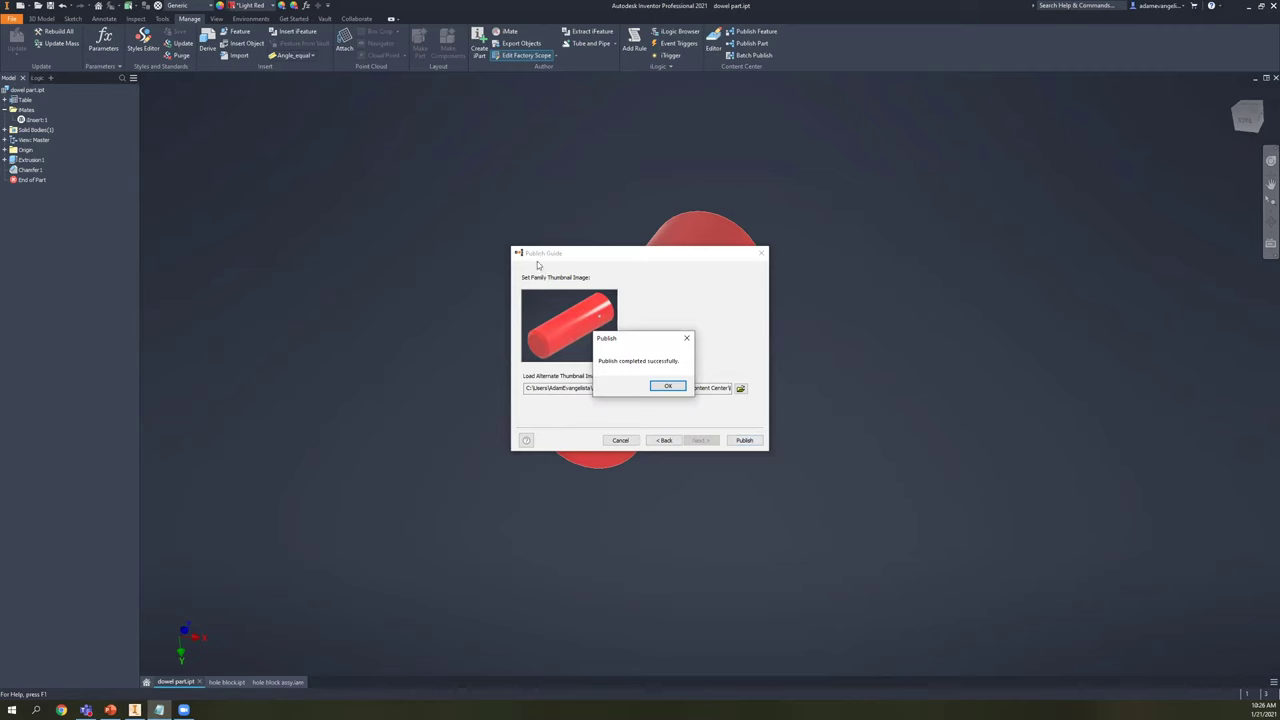
pyautogui.click(668, 386)
# - Switch to the hole block assembly and update it with the dowel changes
pyautogui.click(224, 682)
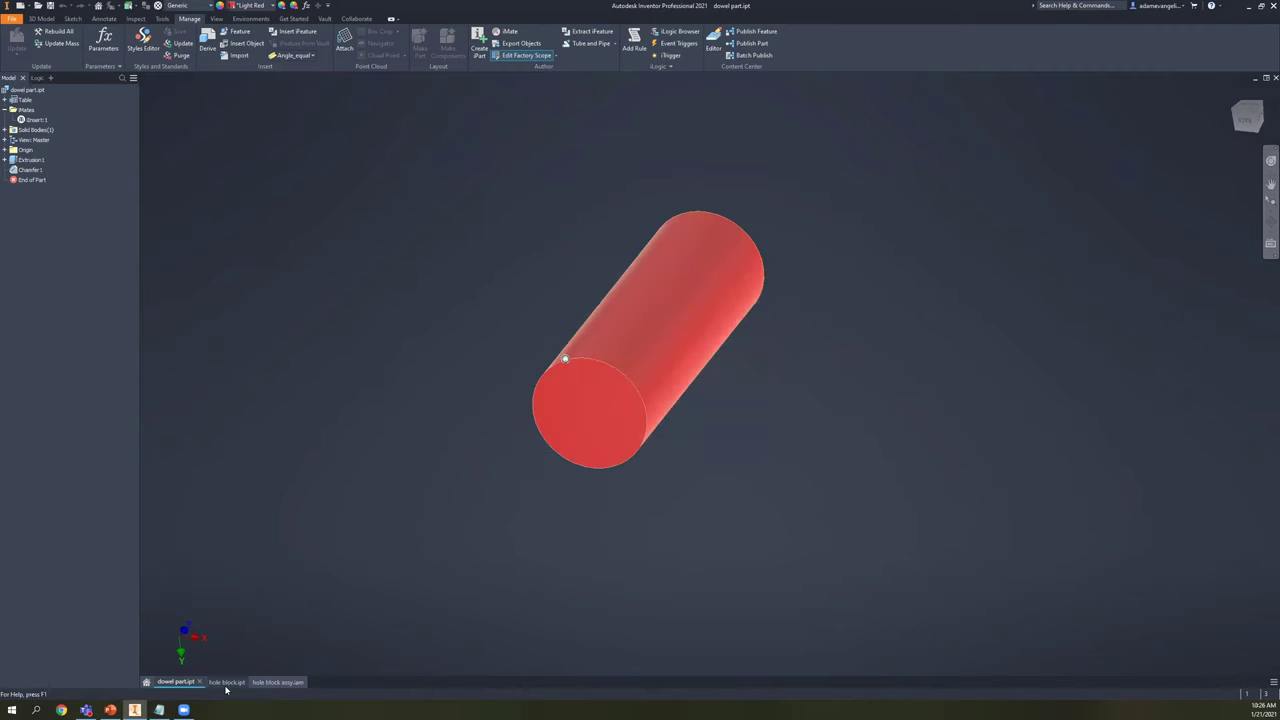
pyautogui.click(278, 682)
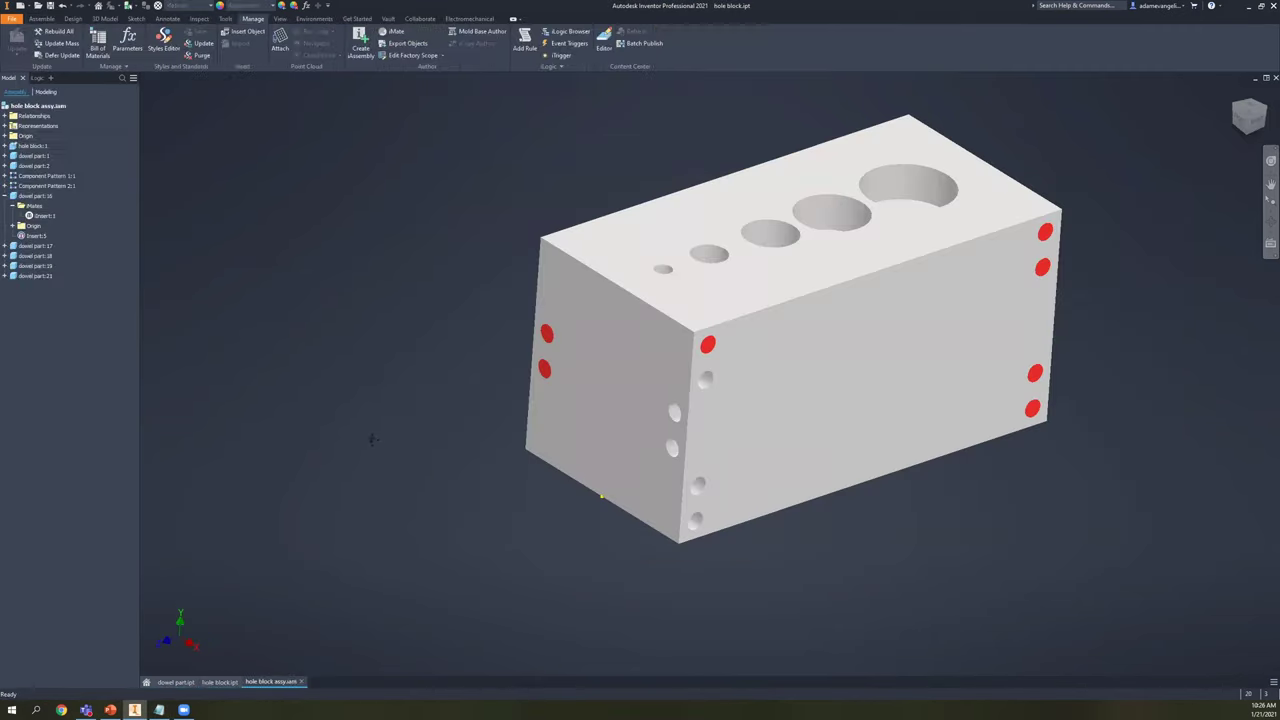
pyautogui.click(20, 44)
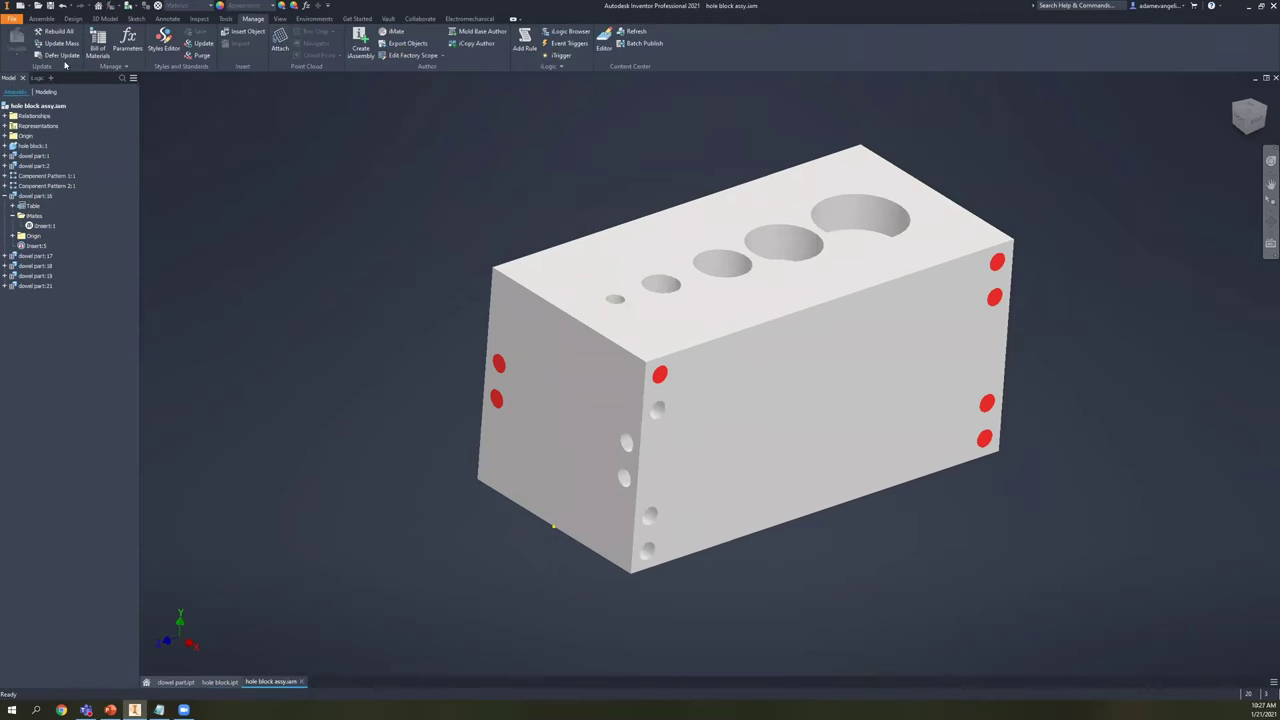
# - Place one 0.5 in diameter "ava january" dowel from Content Center, as standard, in the free space beside the block
pyautogui.click(41, 18)
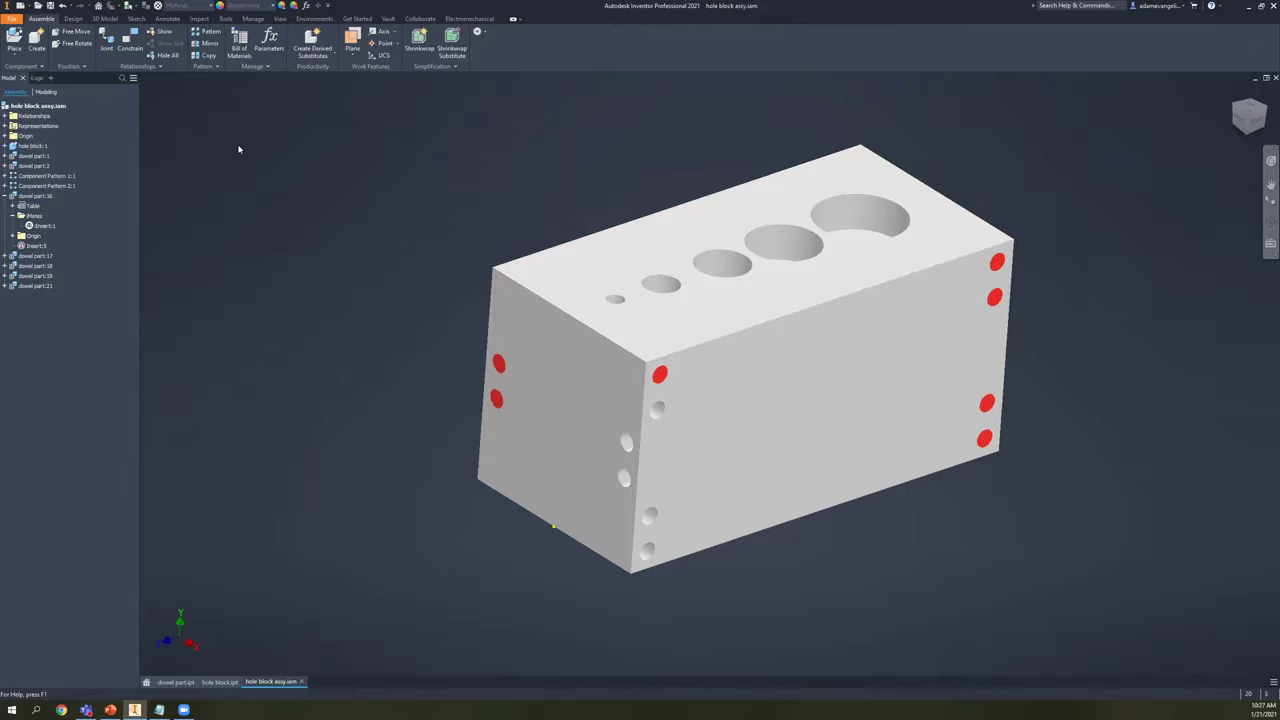
pyautogui.press('p')
pyautogui.press('Escape')
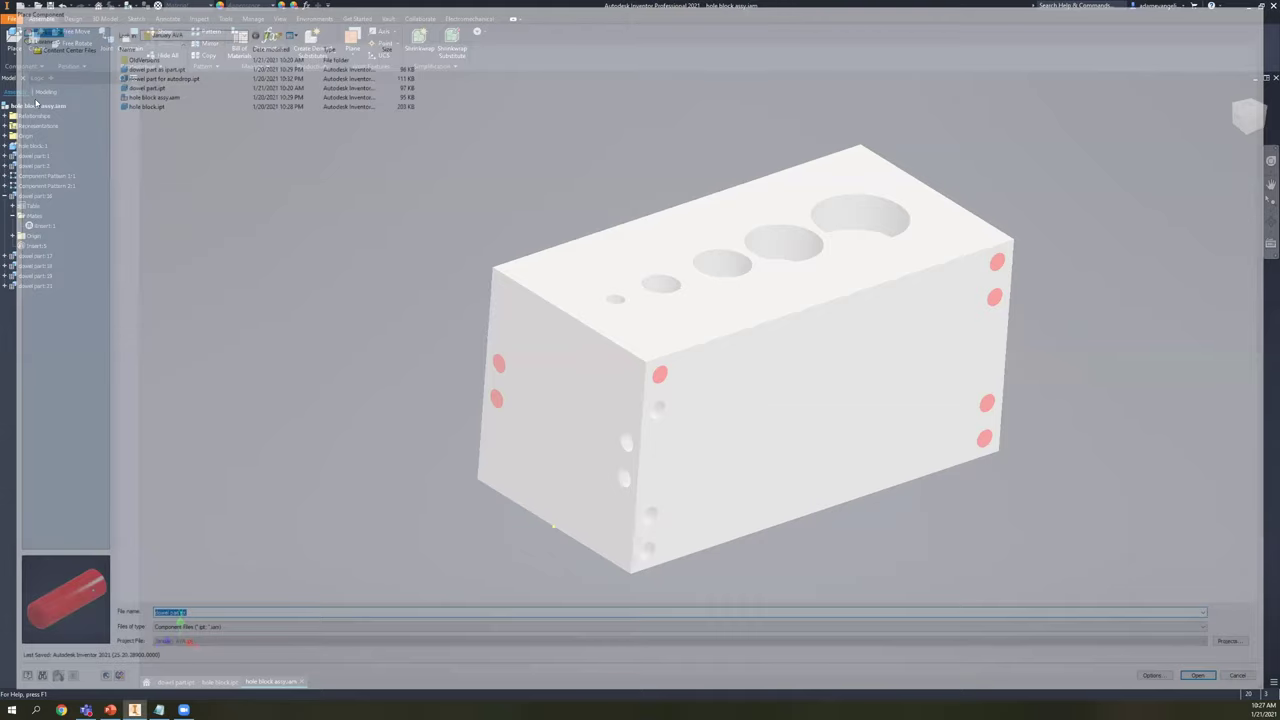
pyautogui.press('Escape')
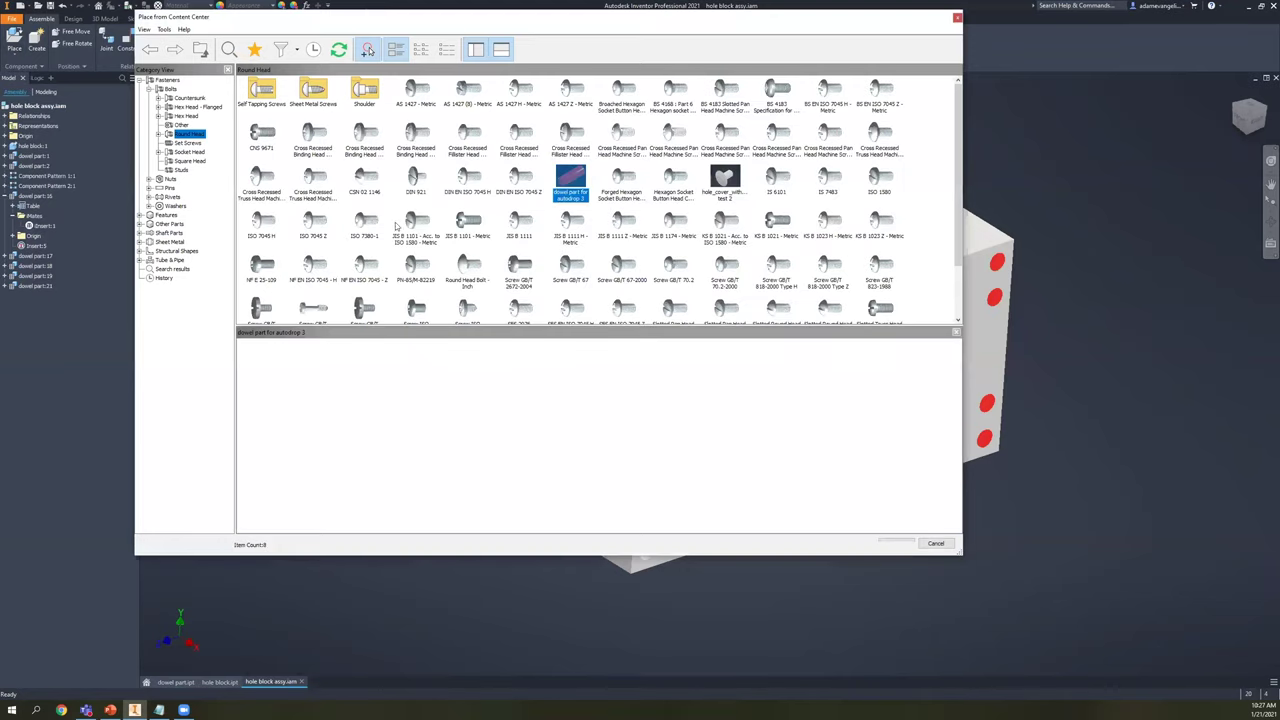
pyautogui.click(519, 92)
pyautogui.doubleClick(519, 95)
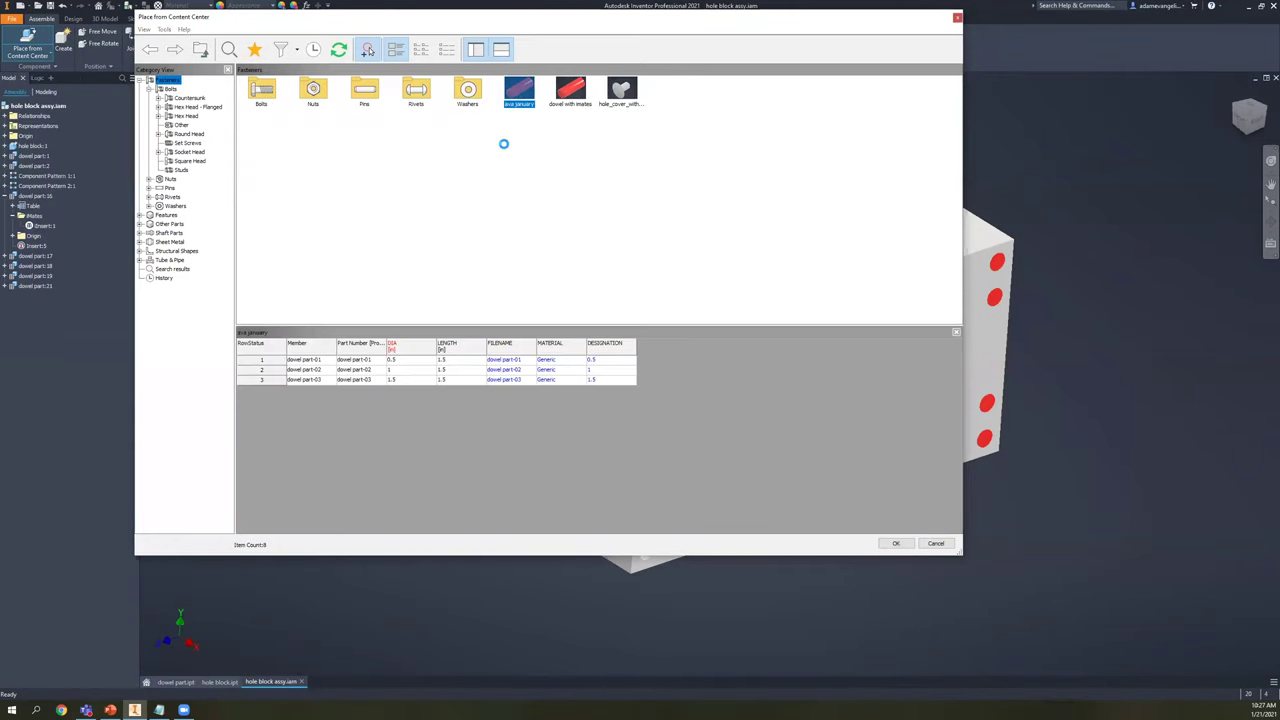
pyautogui.moveTo(648, 247); pyautogui.dragTo(527, 158)
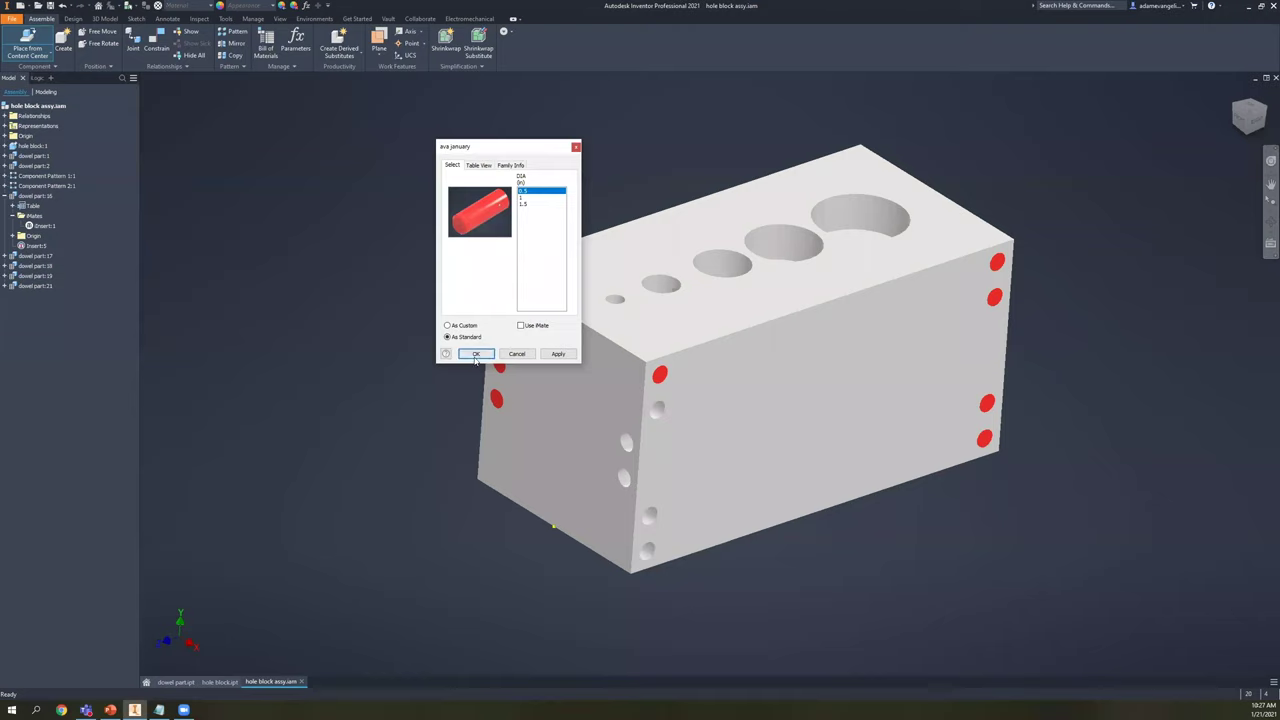
pyautogui.click(475, 354)
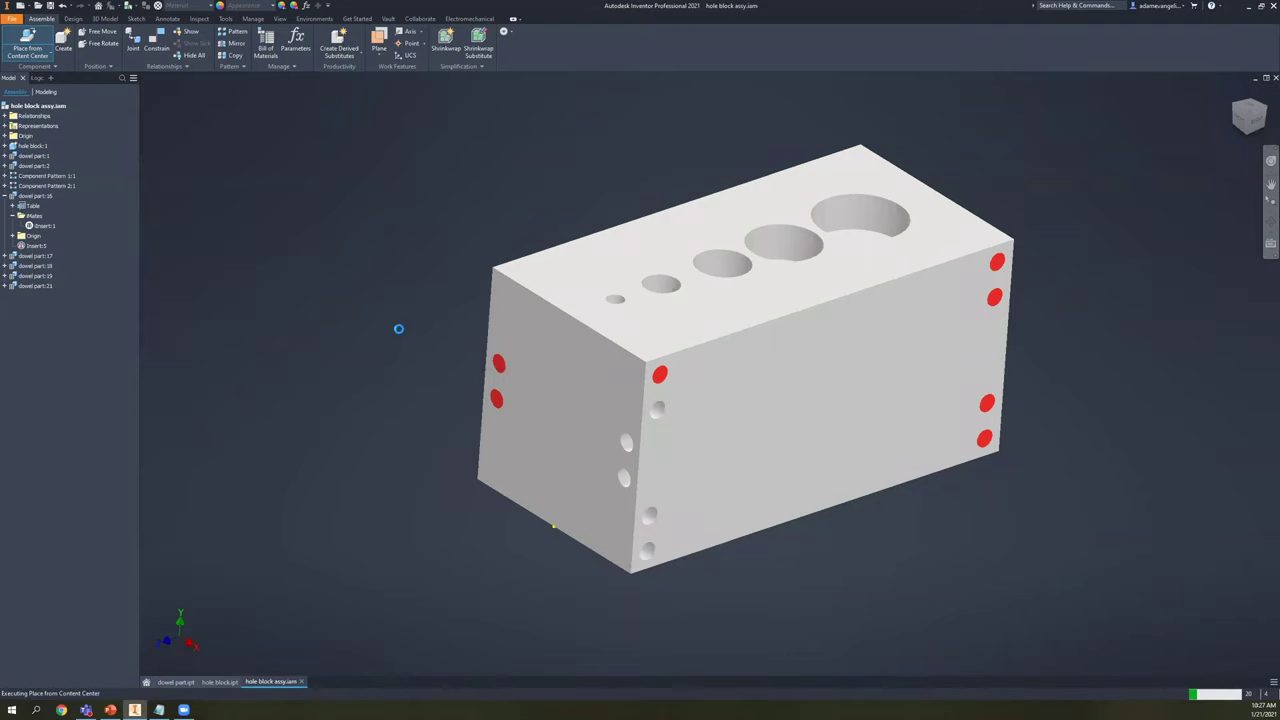
pyautogui.click(428, 318)
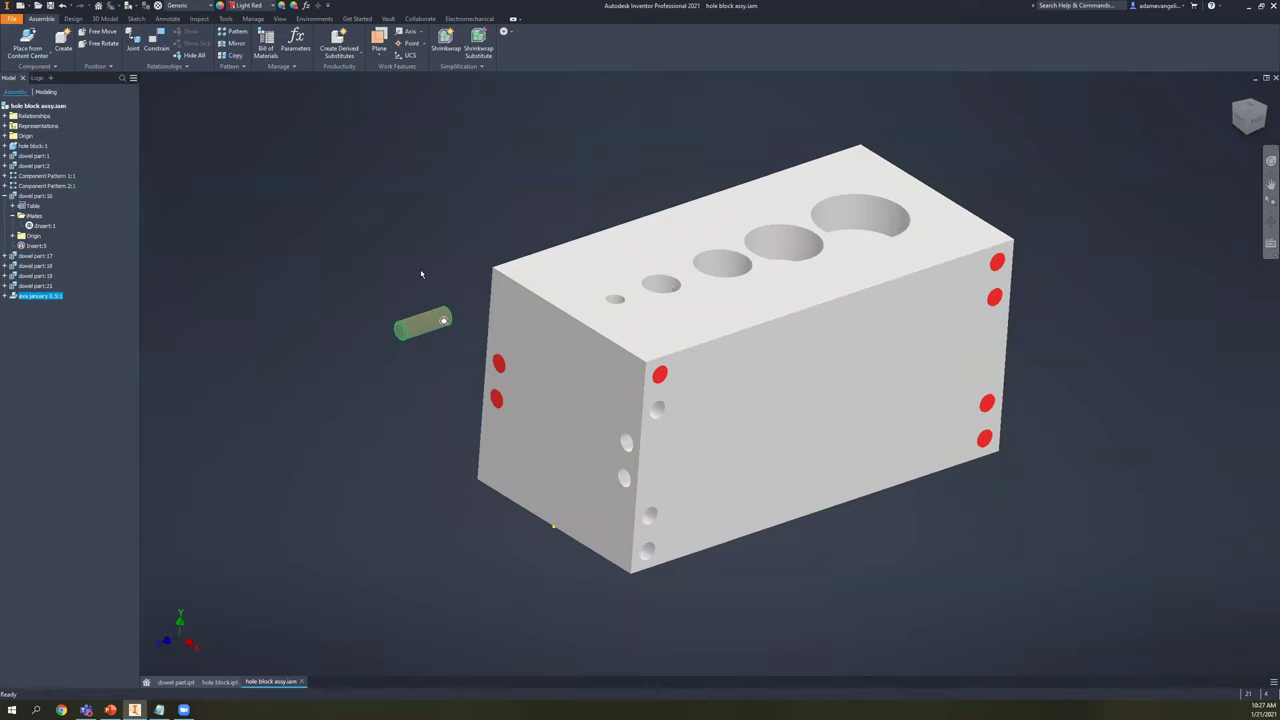
# - Move the loose Content Center dowel upward beside the block and select it to reveal its iMate
pyautogui.moveTo(423, 323); pyautogui.dragTo(421, 268)
pyautogui.click(417, 334)
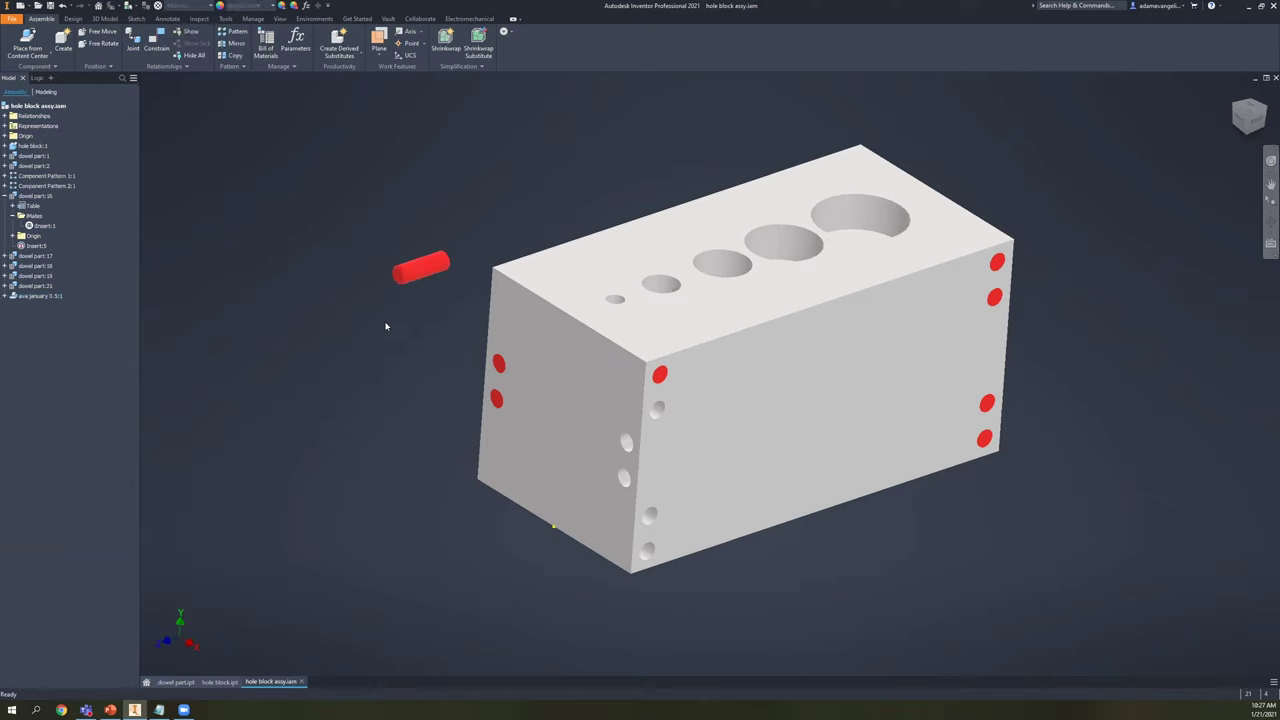
pyautogui.click(404, 275)
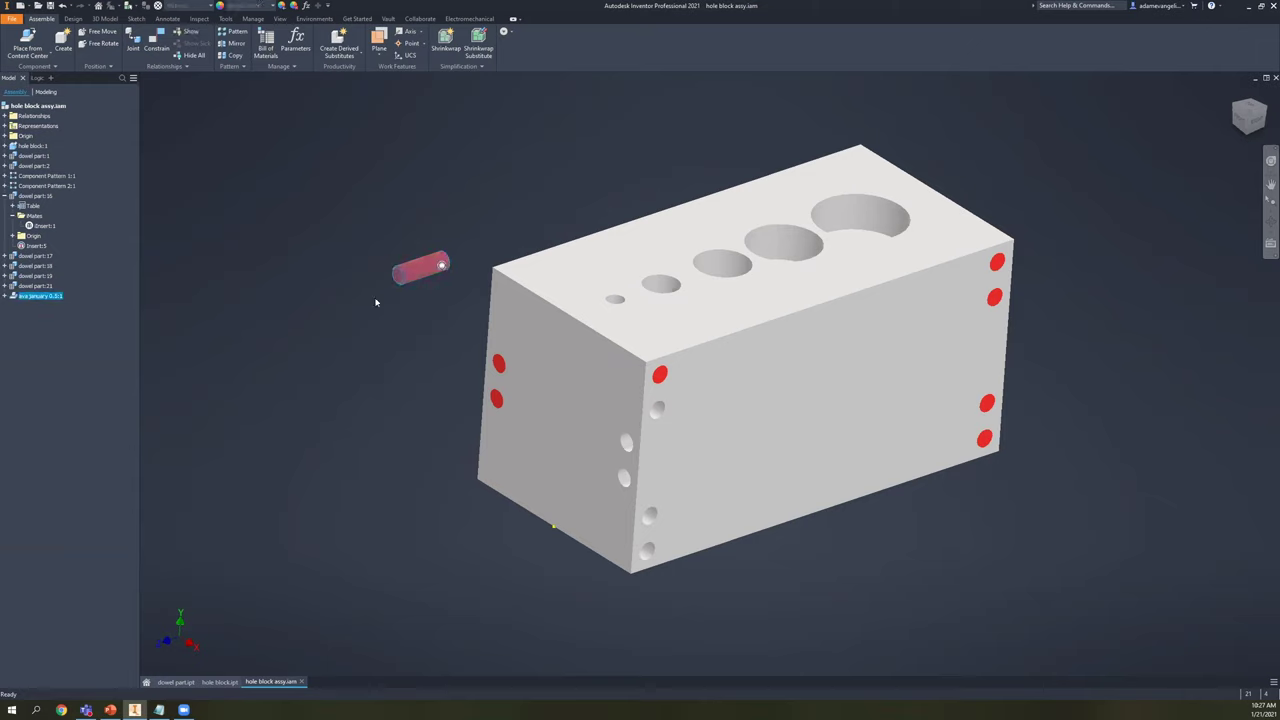
# - Choose the ANSI B18.2.3.4M flanged hex bolt from Content Center's Hex Head - Flanged category for placement with AutoDrop
pyautogui.click(30, 40)
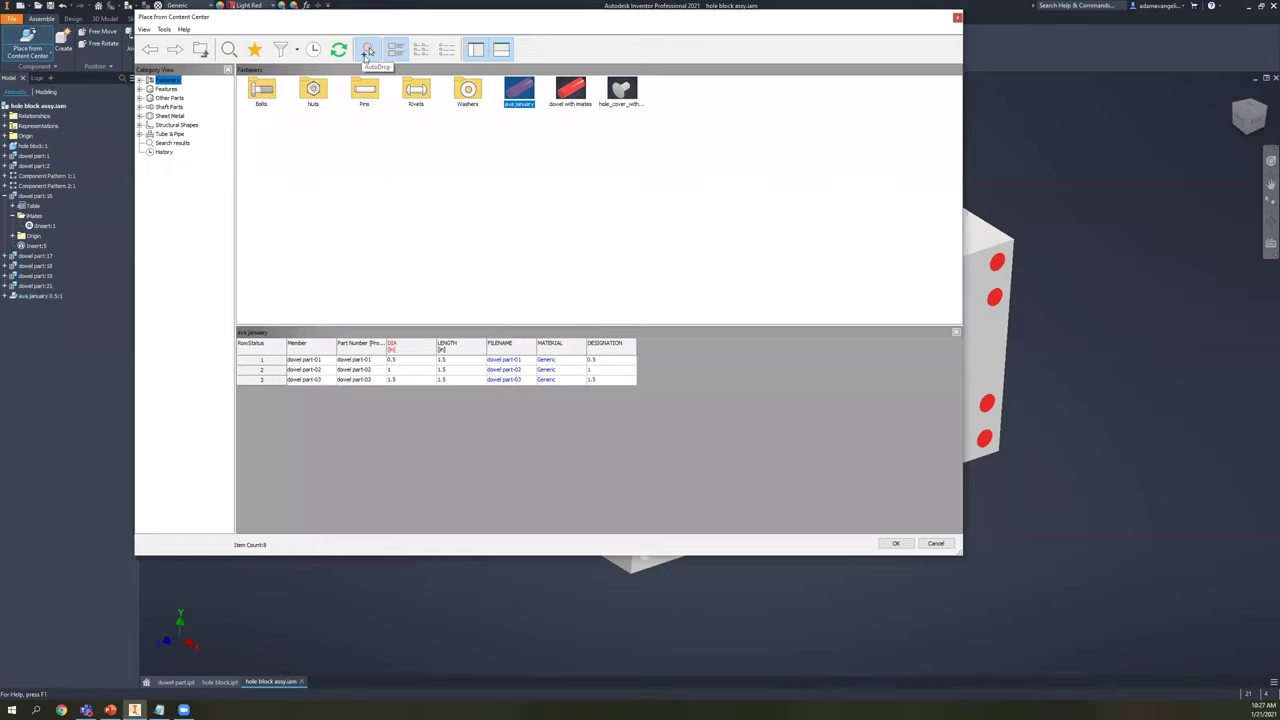
pyautogui.click(368, 50)
pyautogui.click(366, 211)
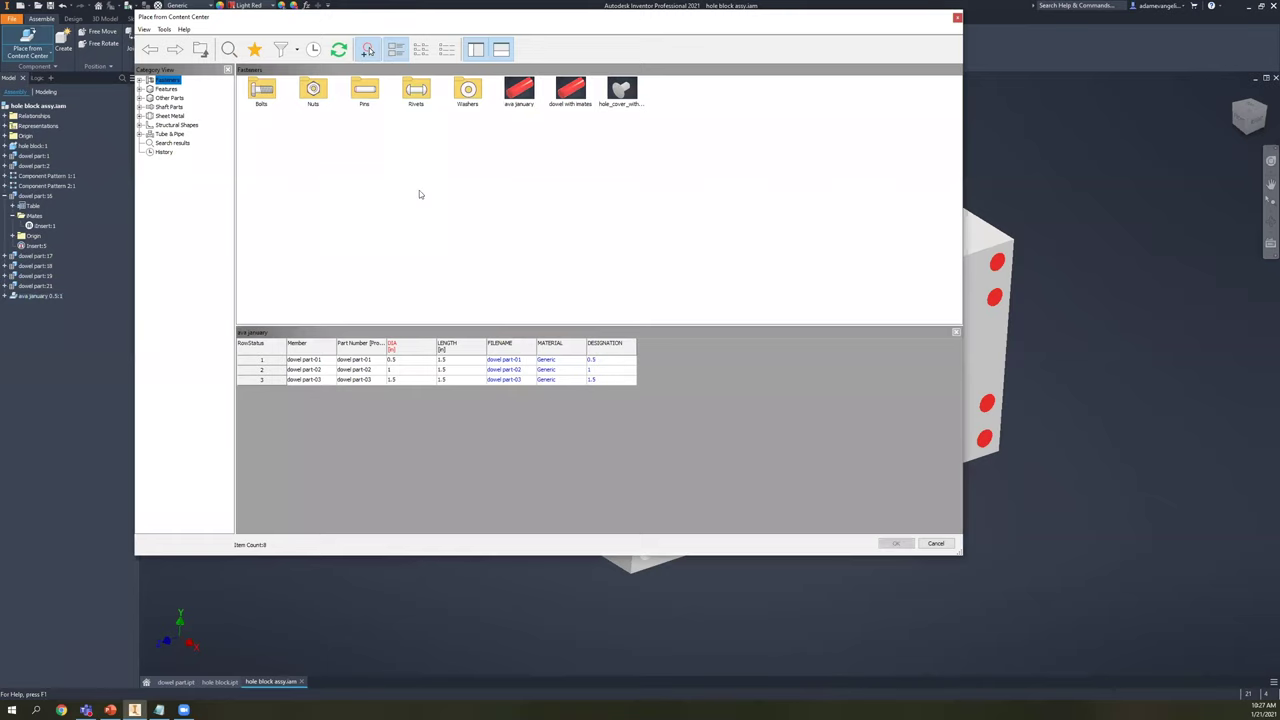
pyautogui.click(259, 90)
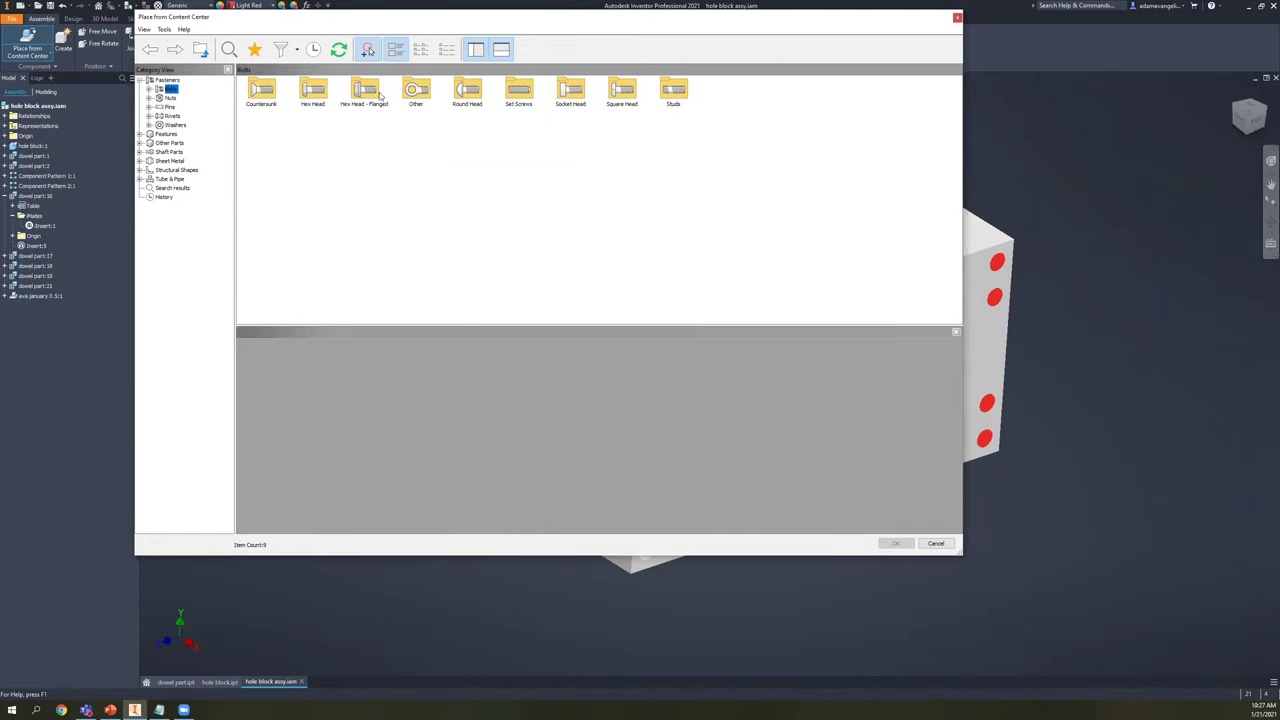
pyautogui.doubleClick(368, 88)
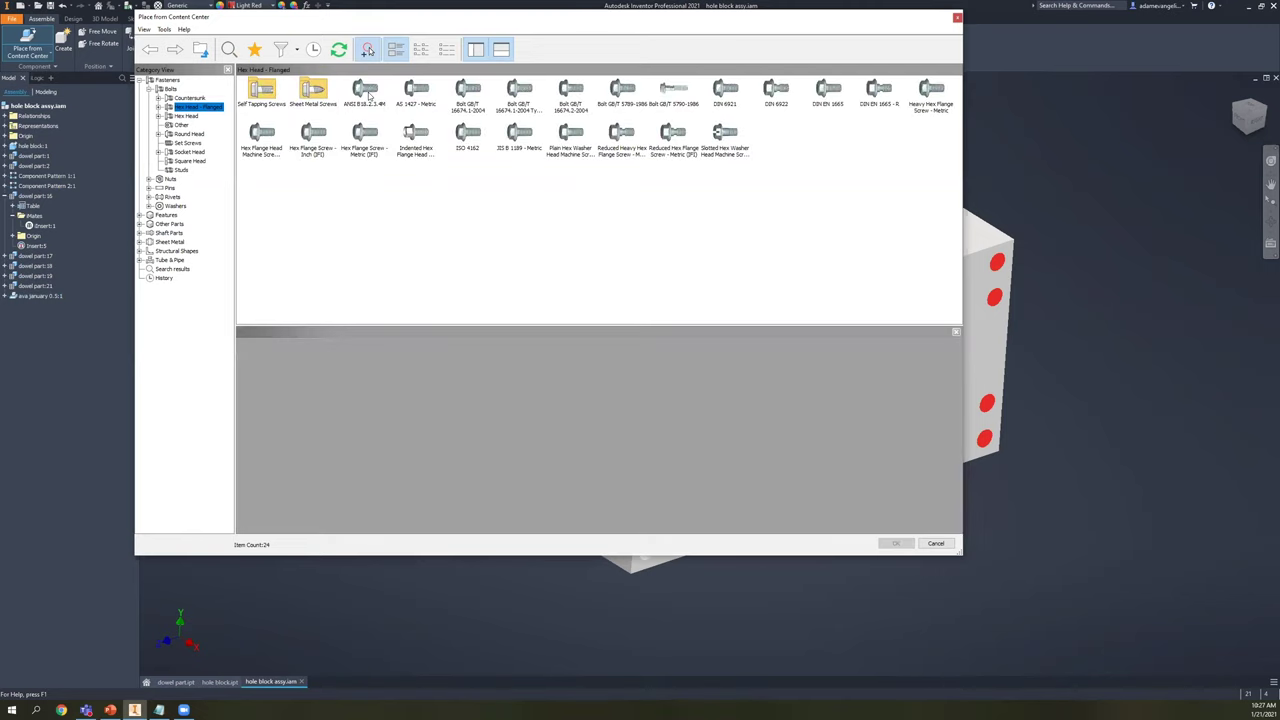
pyautogui.doubleClick(392, 154)
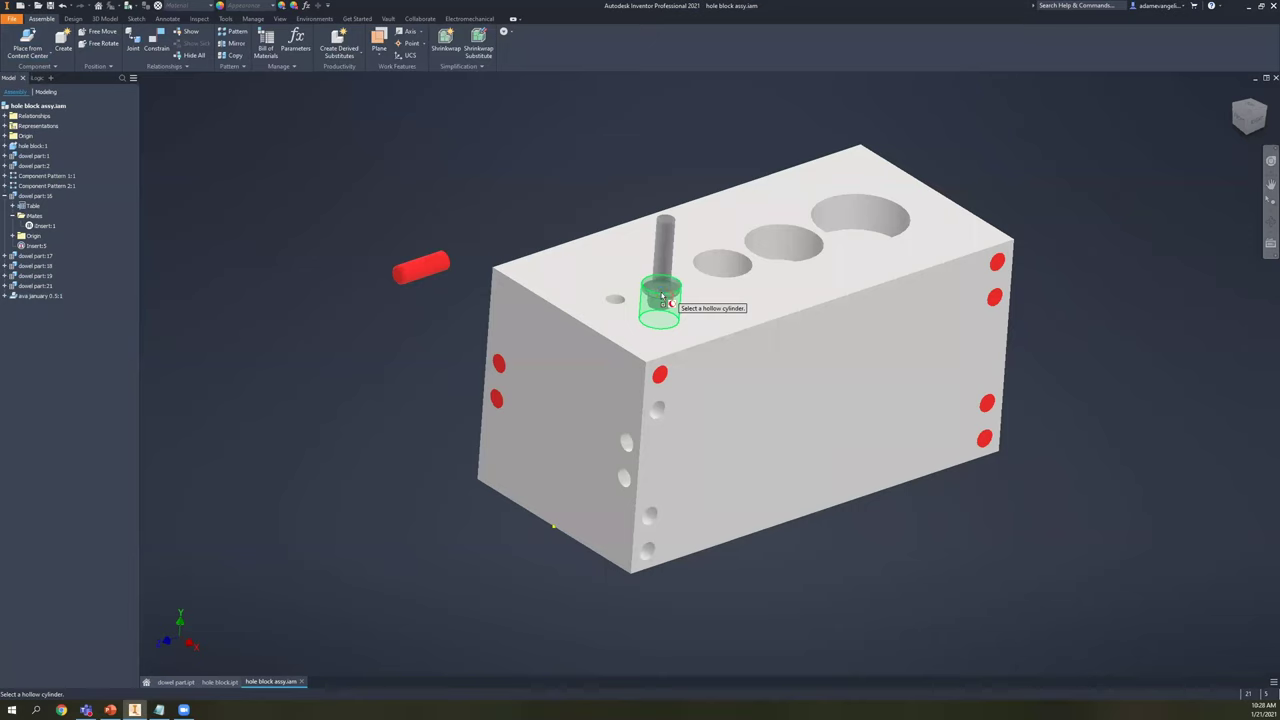
# - AutoDrop the flanged bolt as M12 x 1.75x20 onto the circular edge of the smallest hole in the block's top face
pyautogui.click(662, 296)
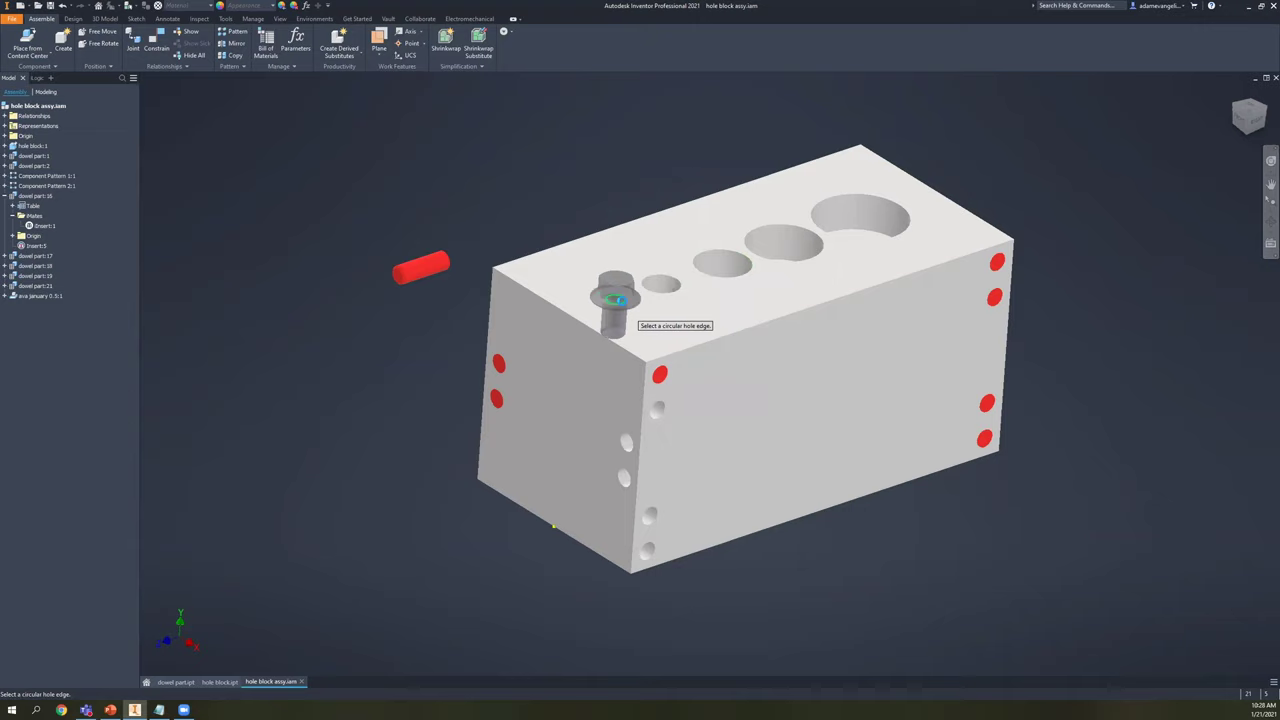
pyautogui.click(621, 304)
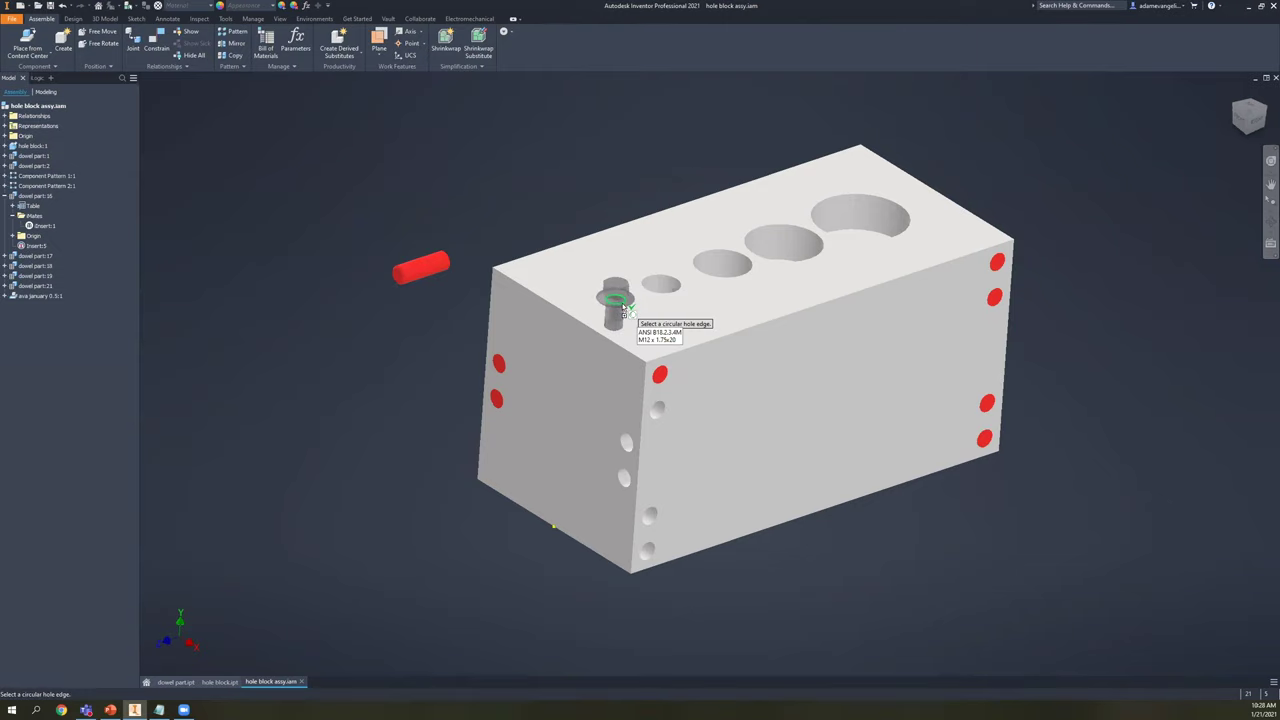
pyautogui.click(622, 307)
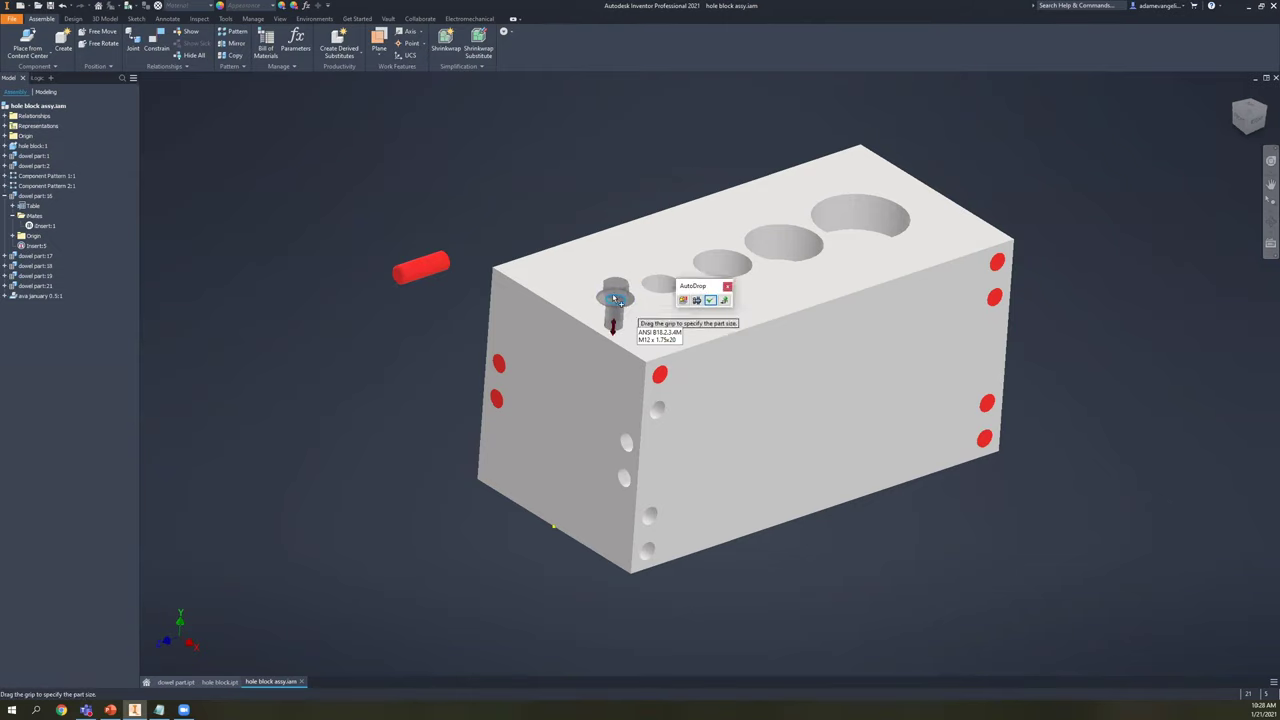
pyautogui.click(709, 301)
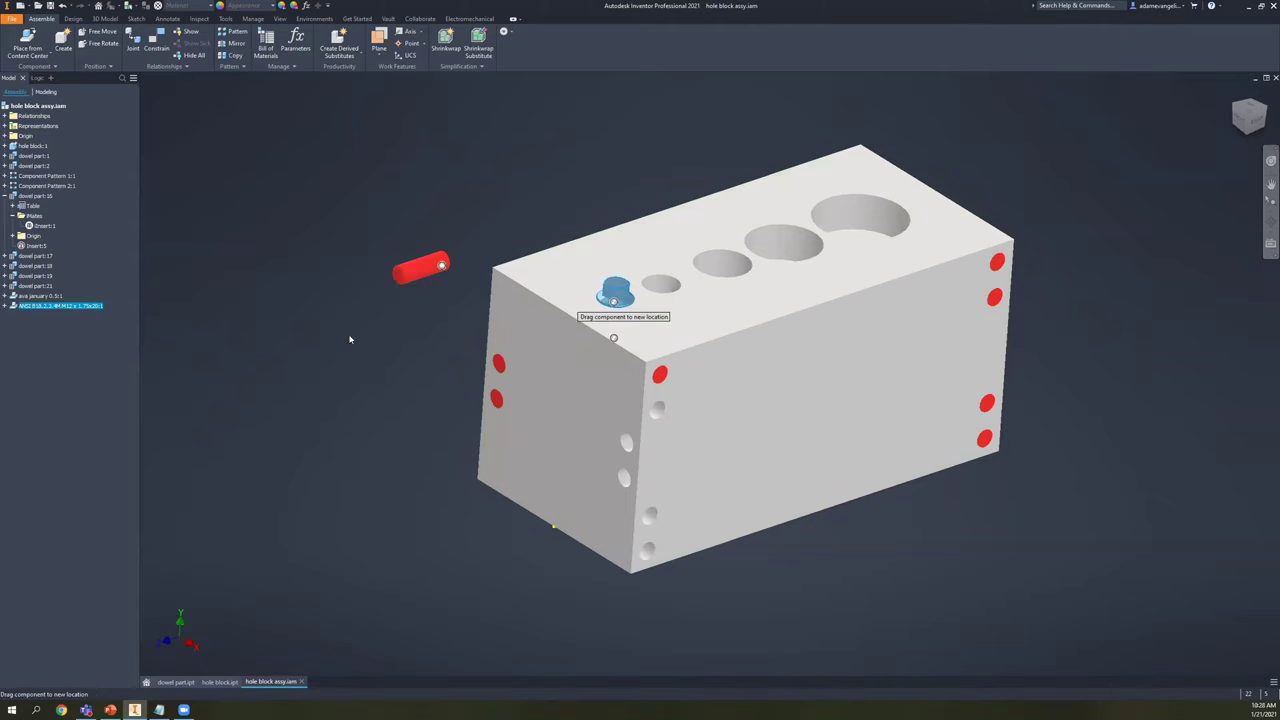
# - Examine the placed bolt's Insert constraint and the list of iMates built into it
pyautogui.click(6, 306)
pyautogui.click(36, 396)
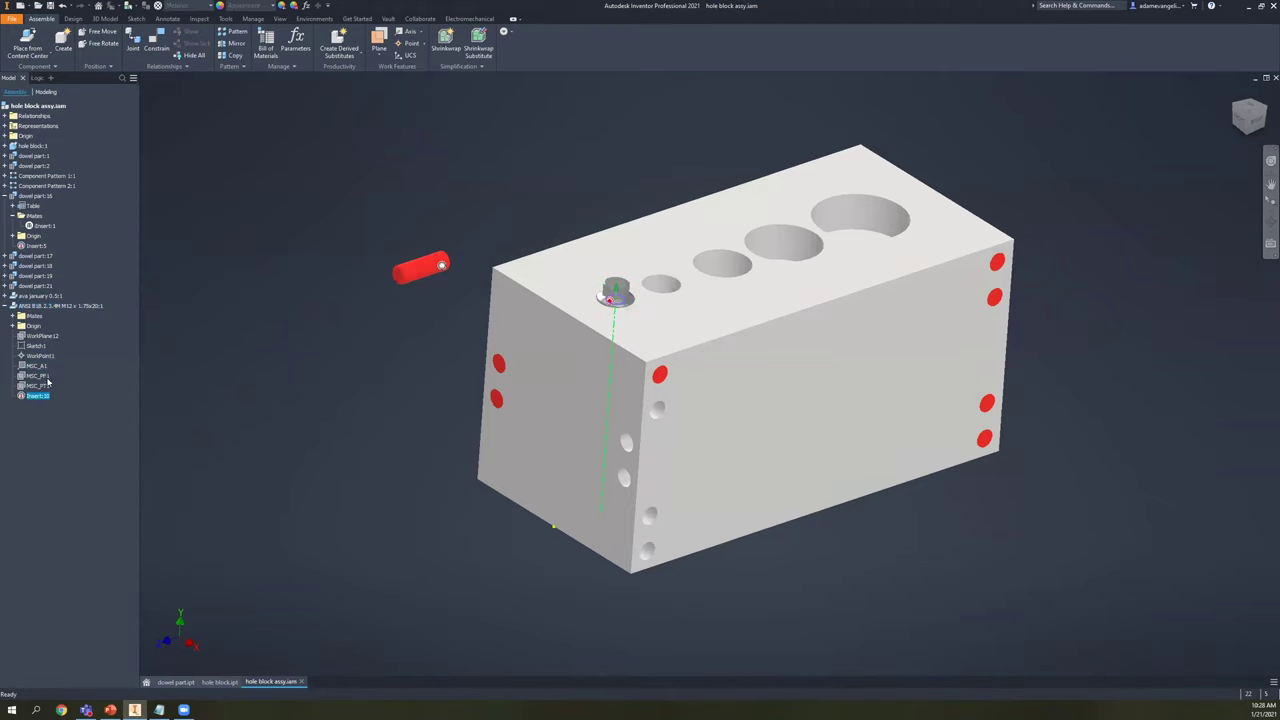
pyautogui.scroll(-3, 173, 380)
pyautogui.moveTo(628, 268); pyautogui.dragTo(378, 346, button='middle')
pyautogui.scroll(-5, 378, 346)
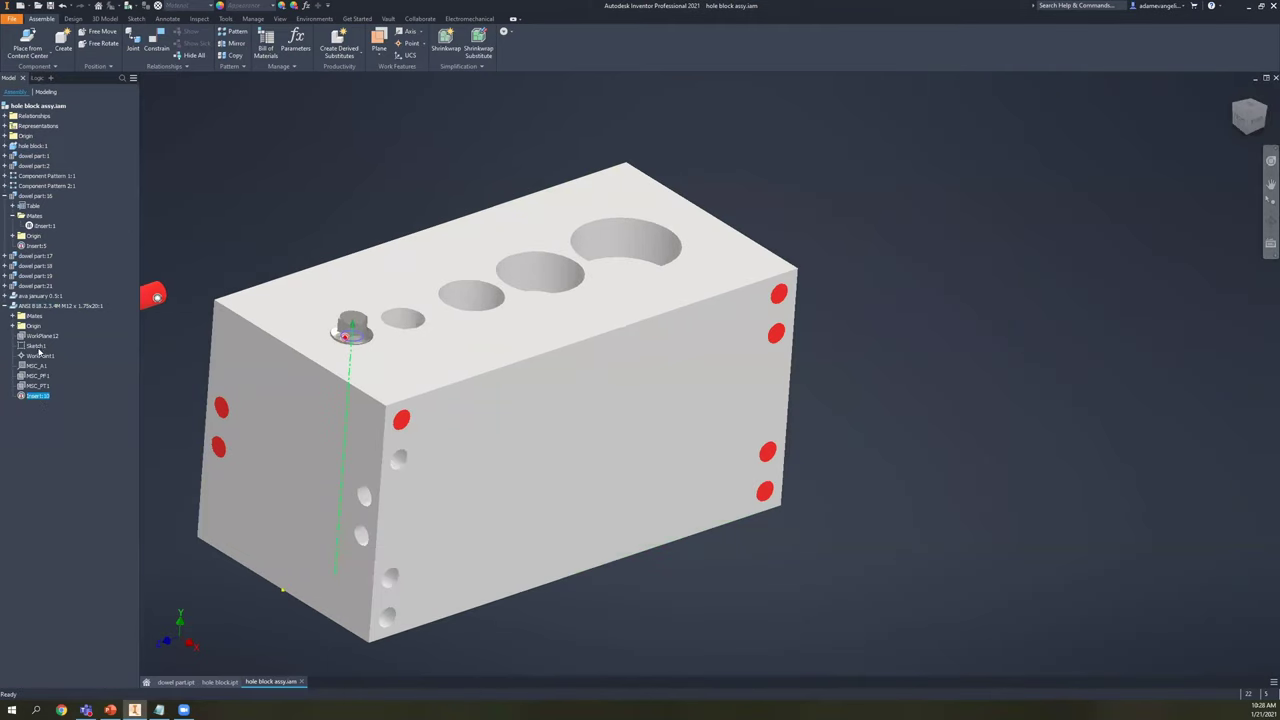
pyautogui.click(12, 316)
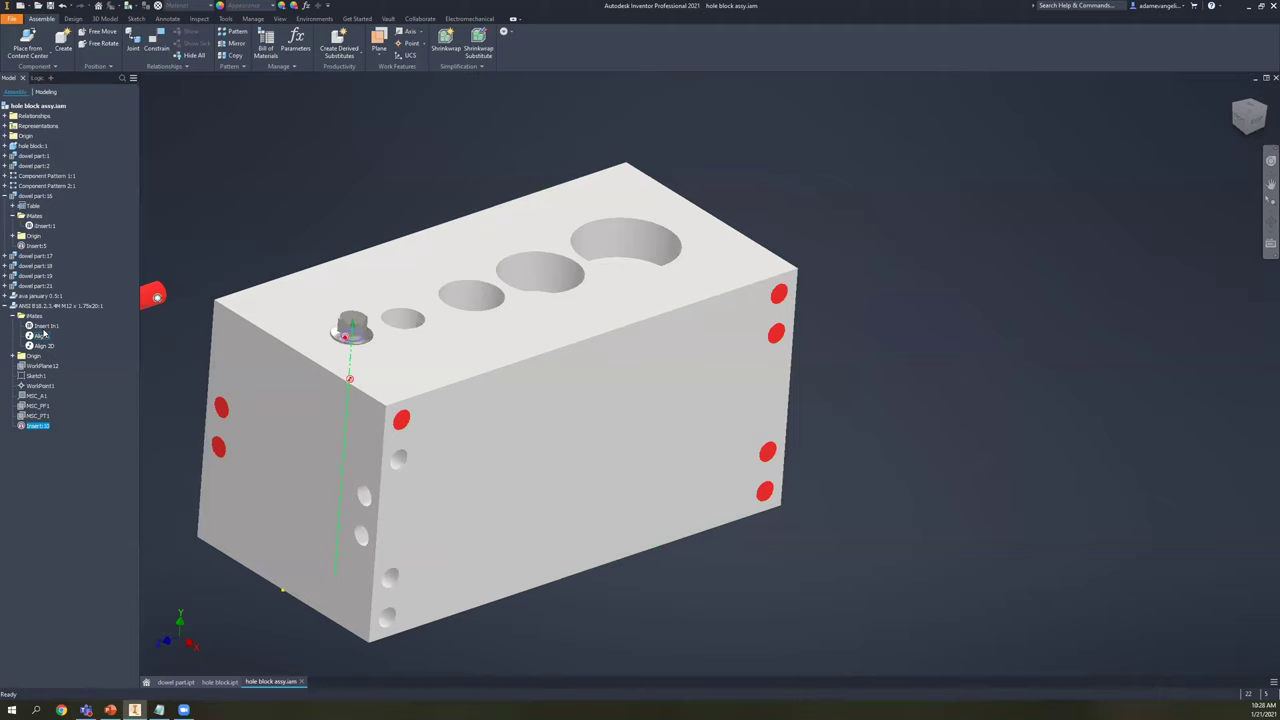
# - Examine Content Center's Bolts, Pins and Washers categories, and leave without placing a component
pyautogui.moveTo(237, 306); pyautogui.dragTo(560, 310, button='middle')
pyautogui.click(163, 137)
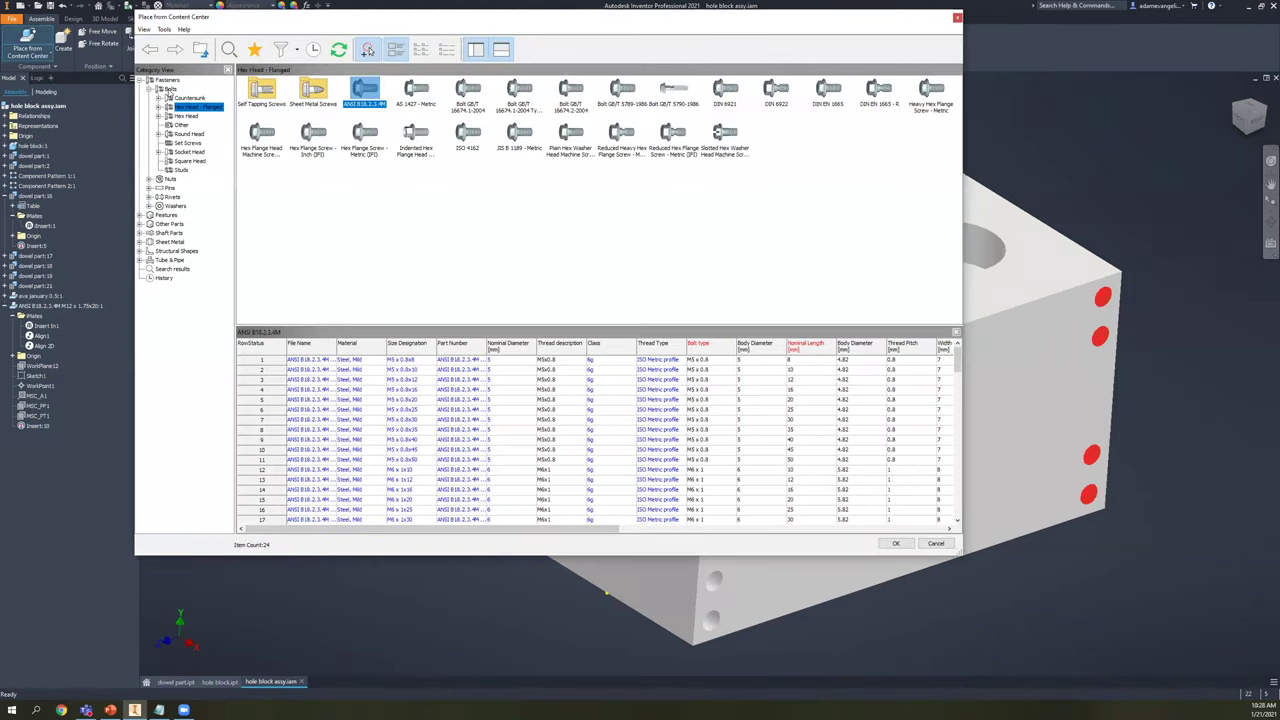
pyautogui.click(170, 89)
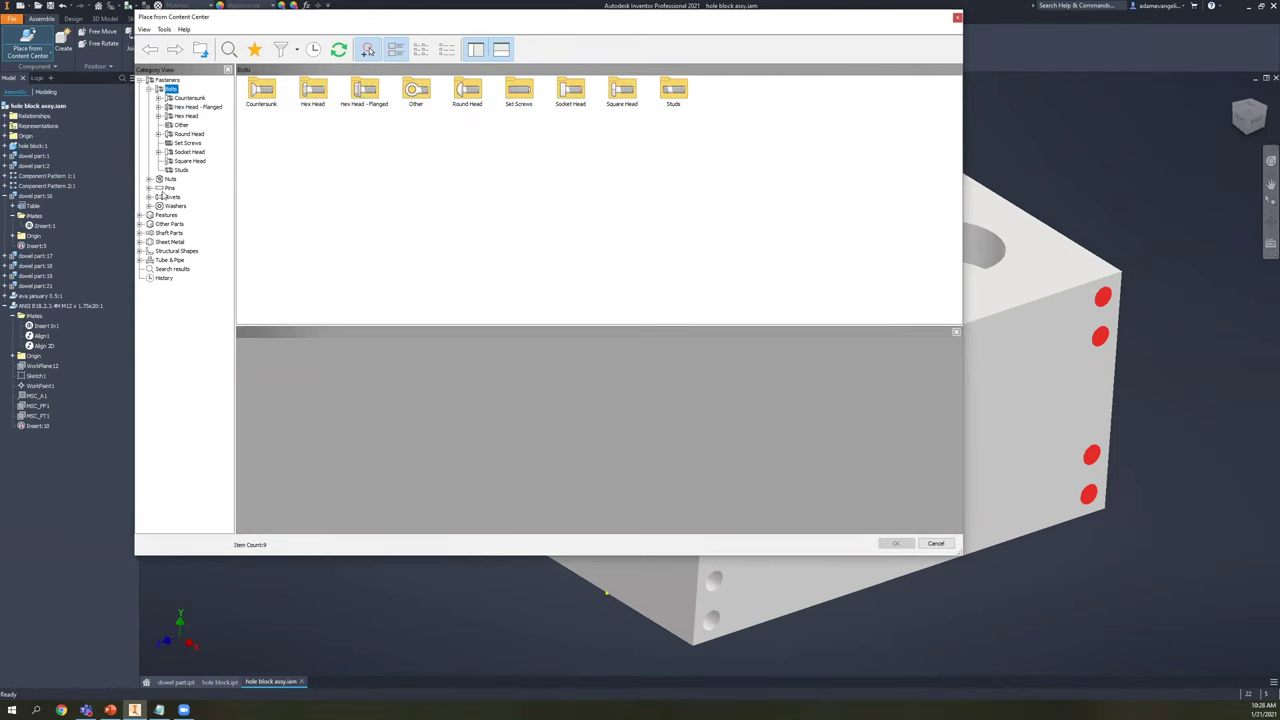
pyautogui.click(151, 189)
pyautogui.click(171, 188)
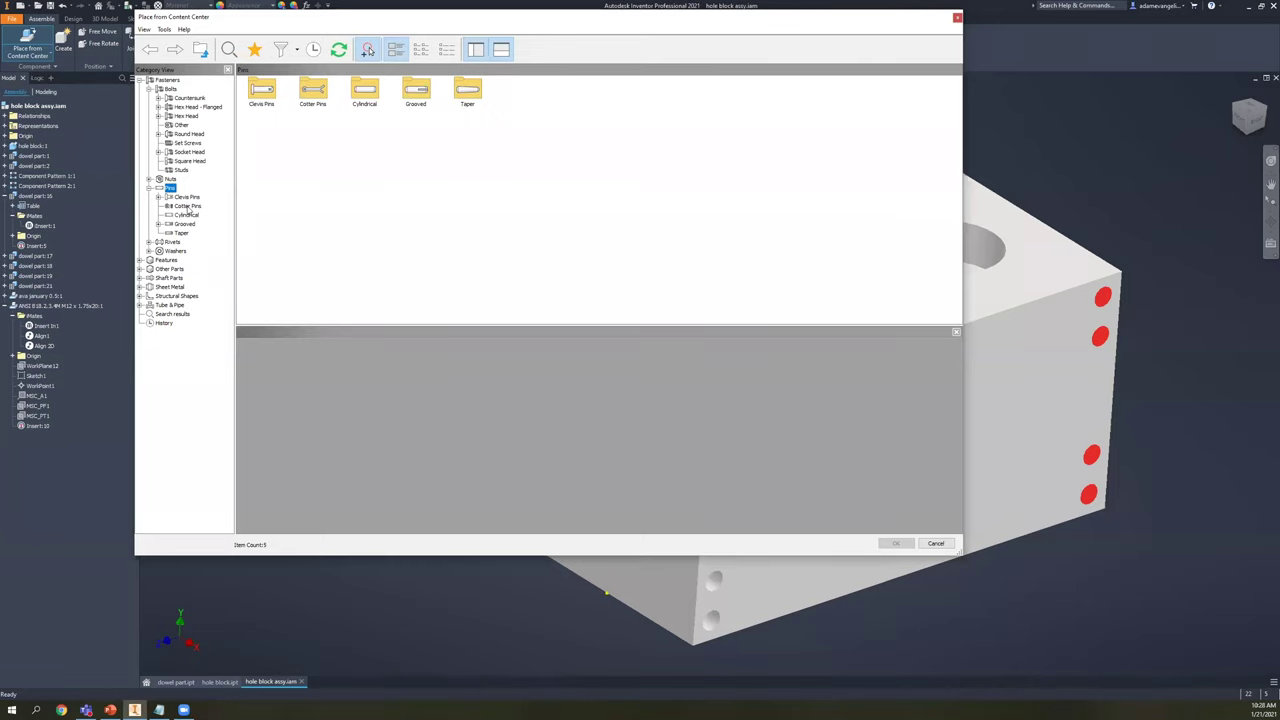
pyautogui.click(175, 250)
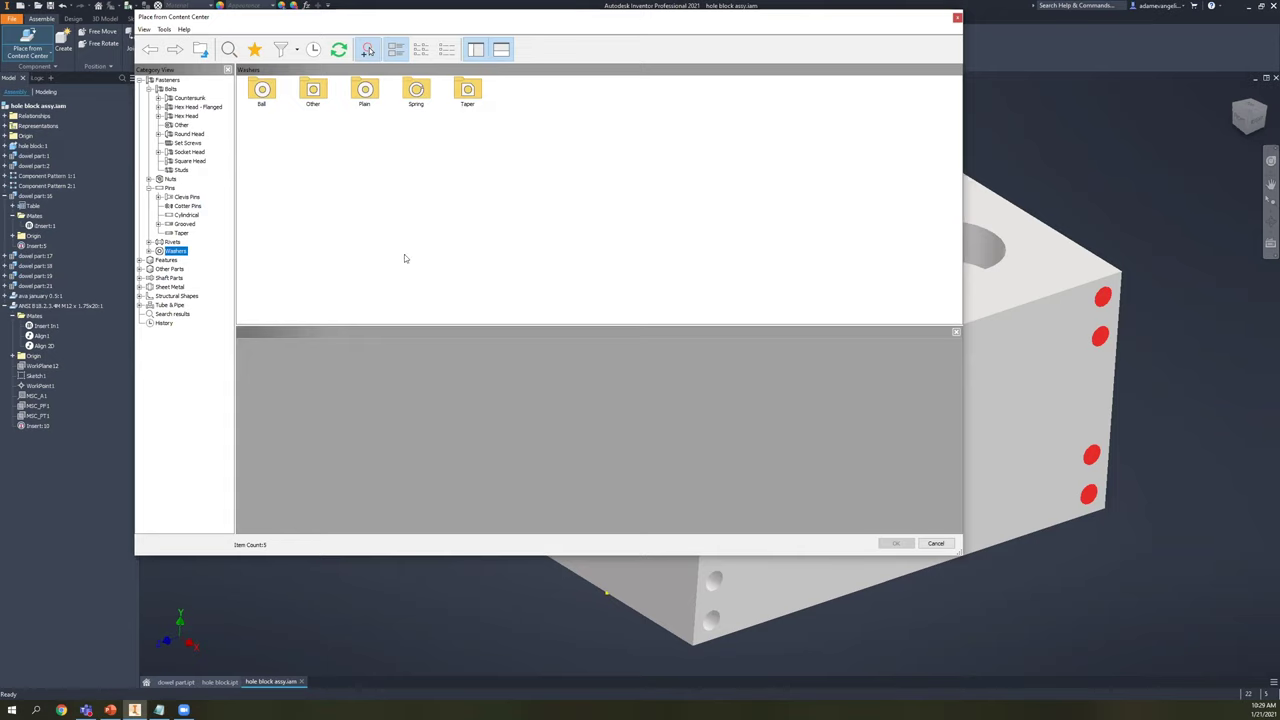
pyautogui.press('Escape')
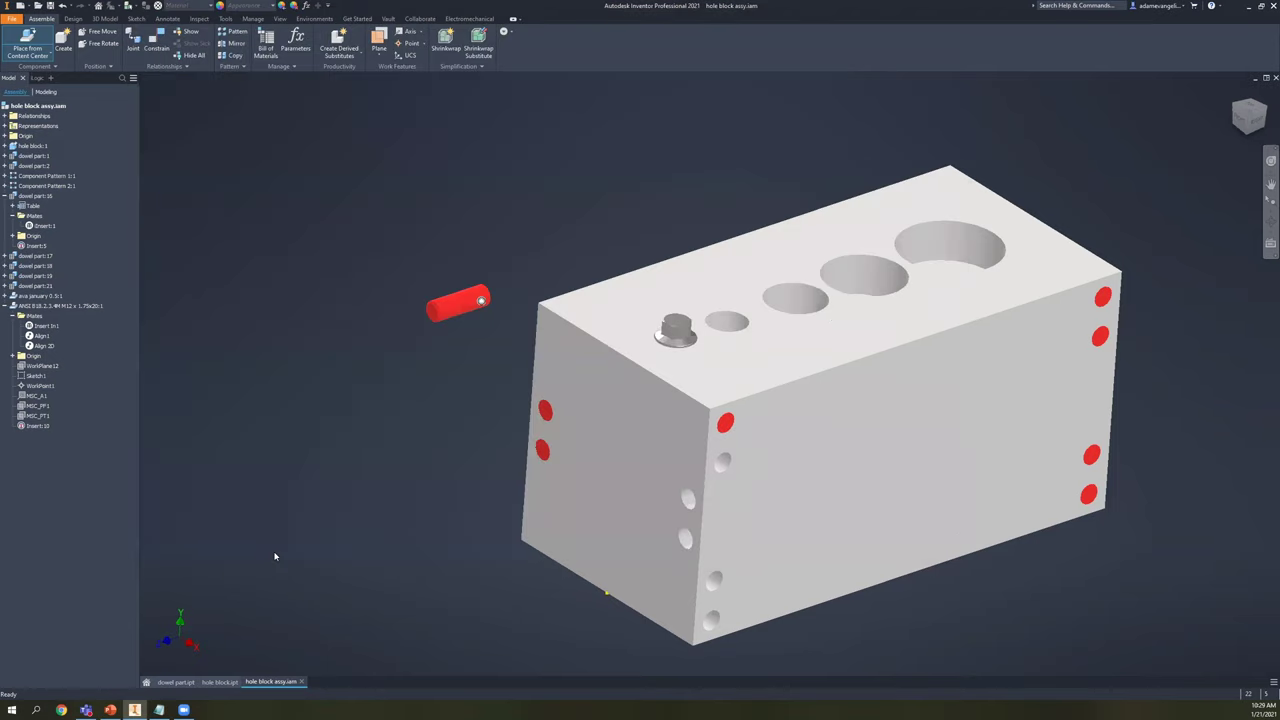
# - Open Component Authoring for the dowel part and choose the Hex Head - Flanged category
pyautogui.click(219, 682)
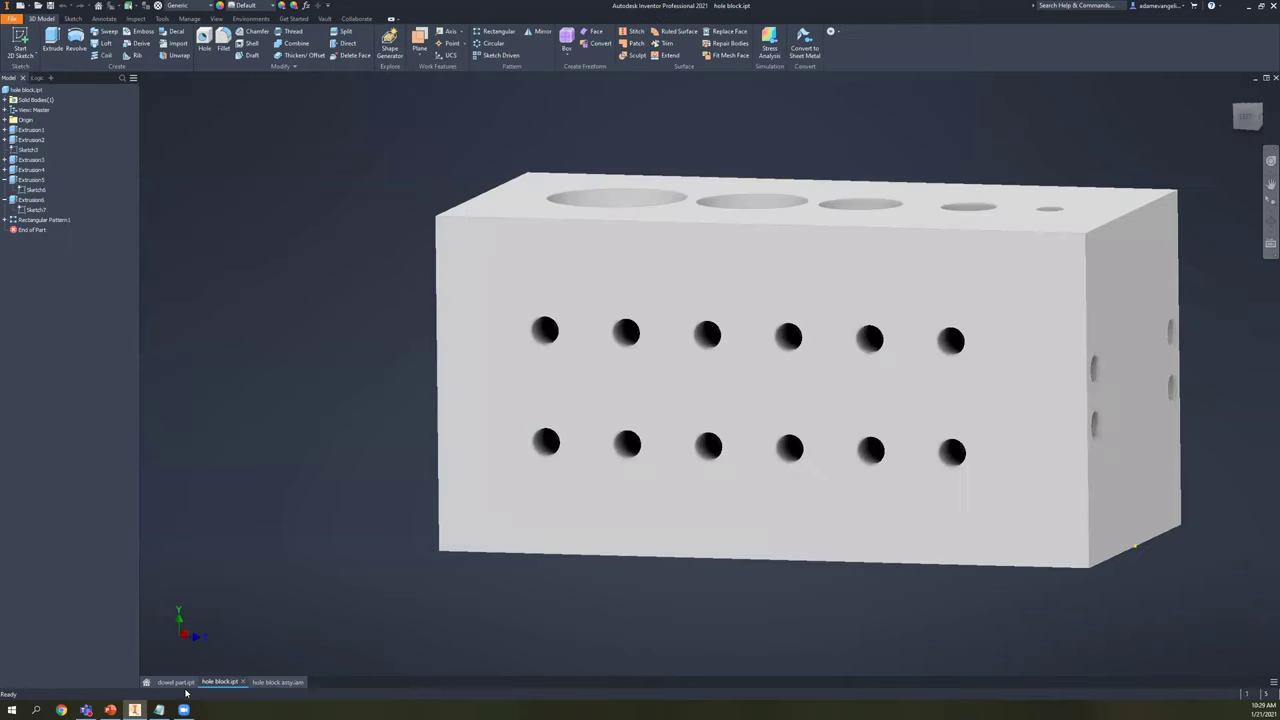
pyautogui.click(177, 682)
pyautogui.click(646, 398)
pyautogui.click(474, 312)
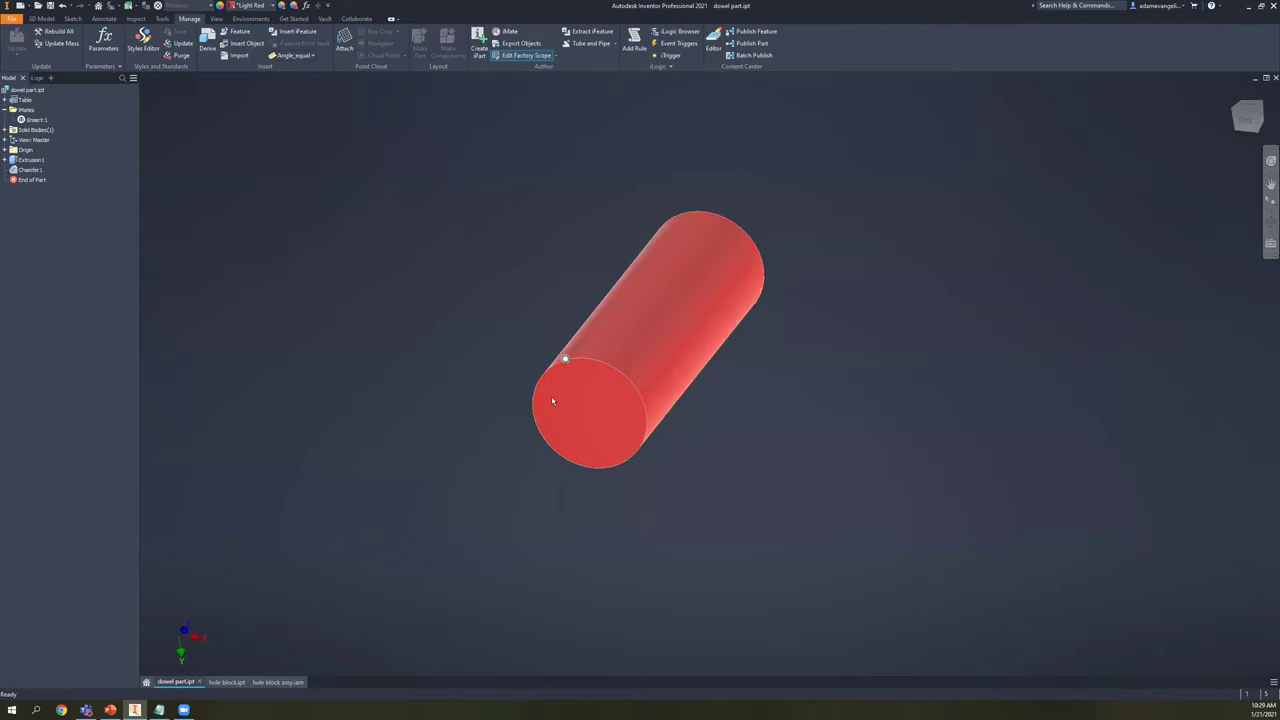
pyautogui.click(614, 47)
pyautogui.click(578, 122)
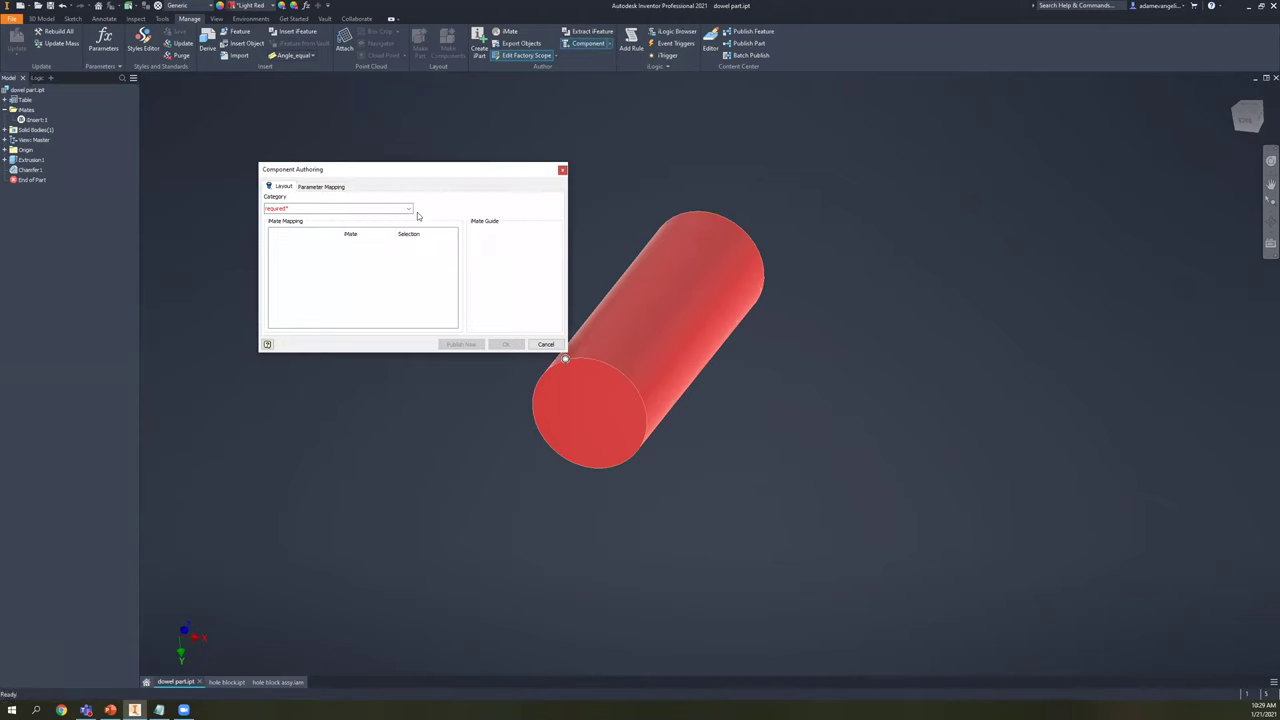
pyautogui.click(409, 210)
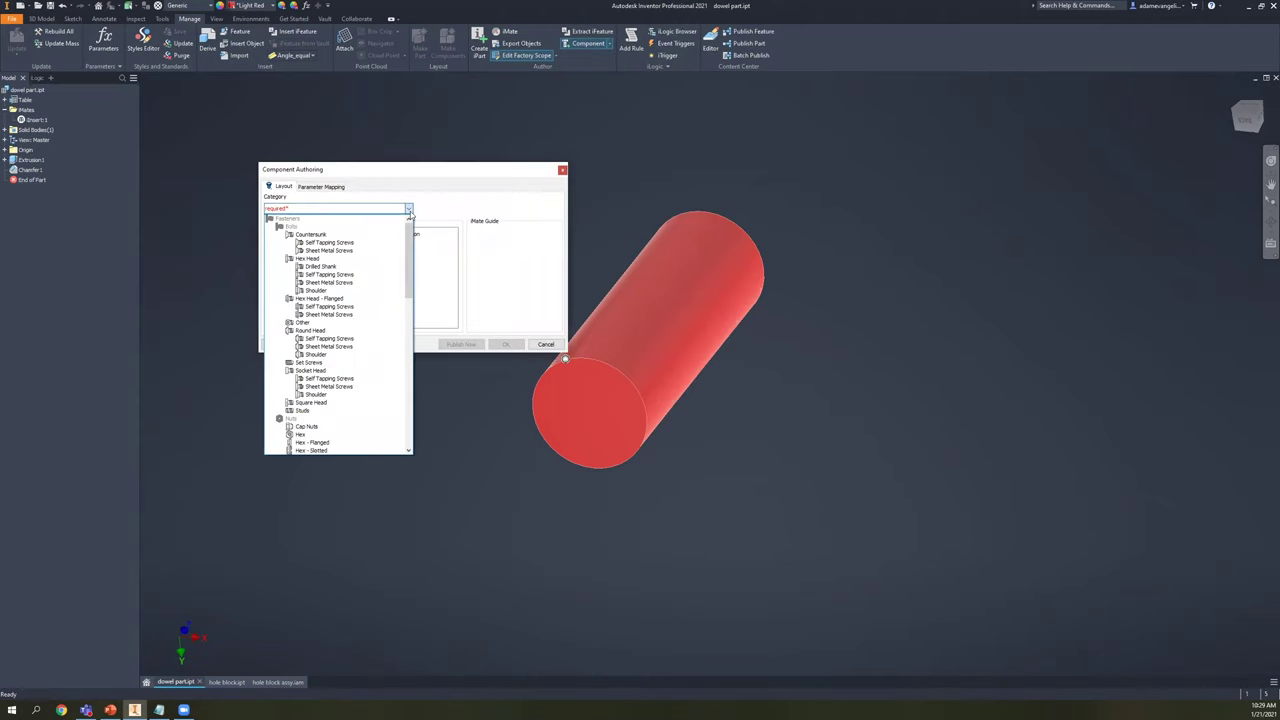
pyautogui.click(339, 299)
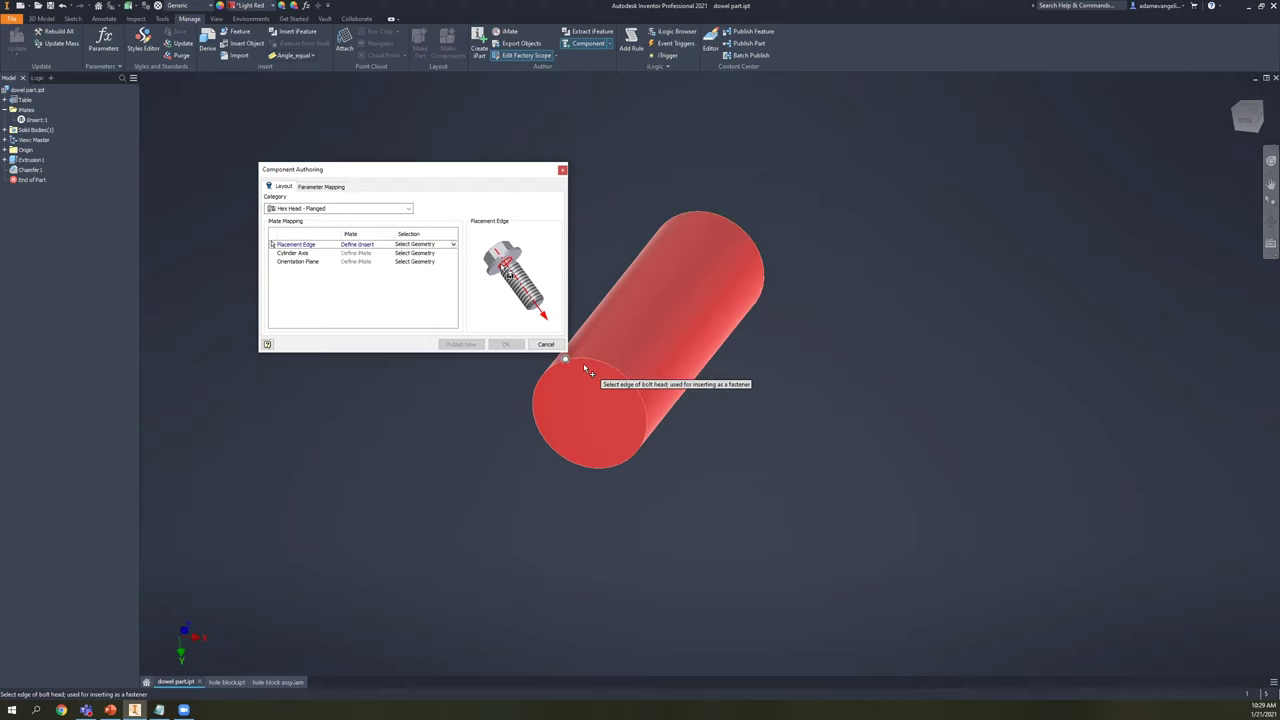
pyautogui.keyDown('shift'); pyautogui.moveTo(510, 358); pyautogui.dragTo(657, 386, button='middle'); pyautogui.keyUp('shift')
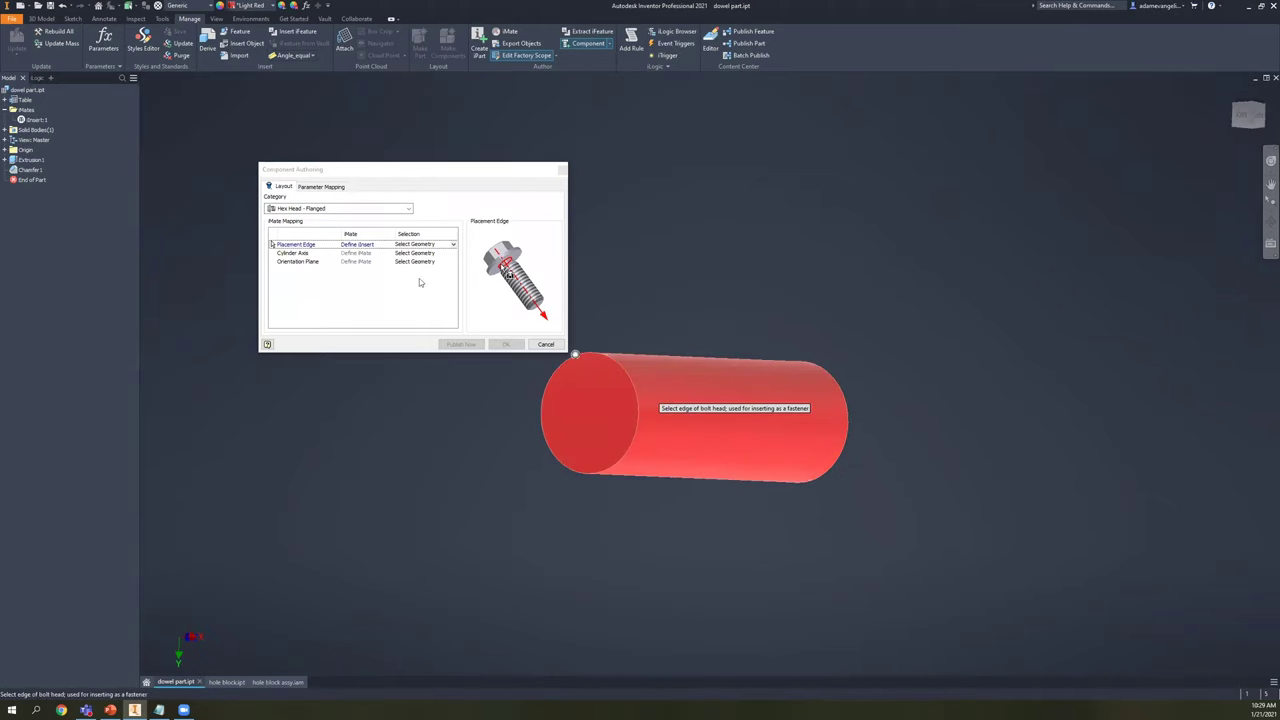
# - Examine the parameter mapping and iMate layout required for the Hex Head - Flanged category, and cancel the authoring
pyautogui.click(408, 209)
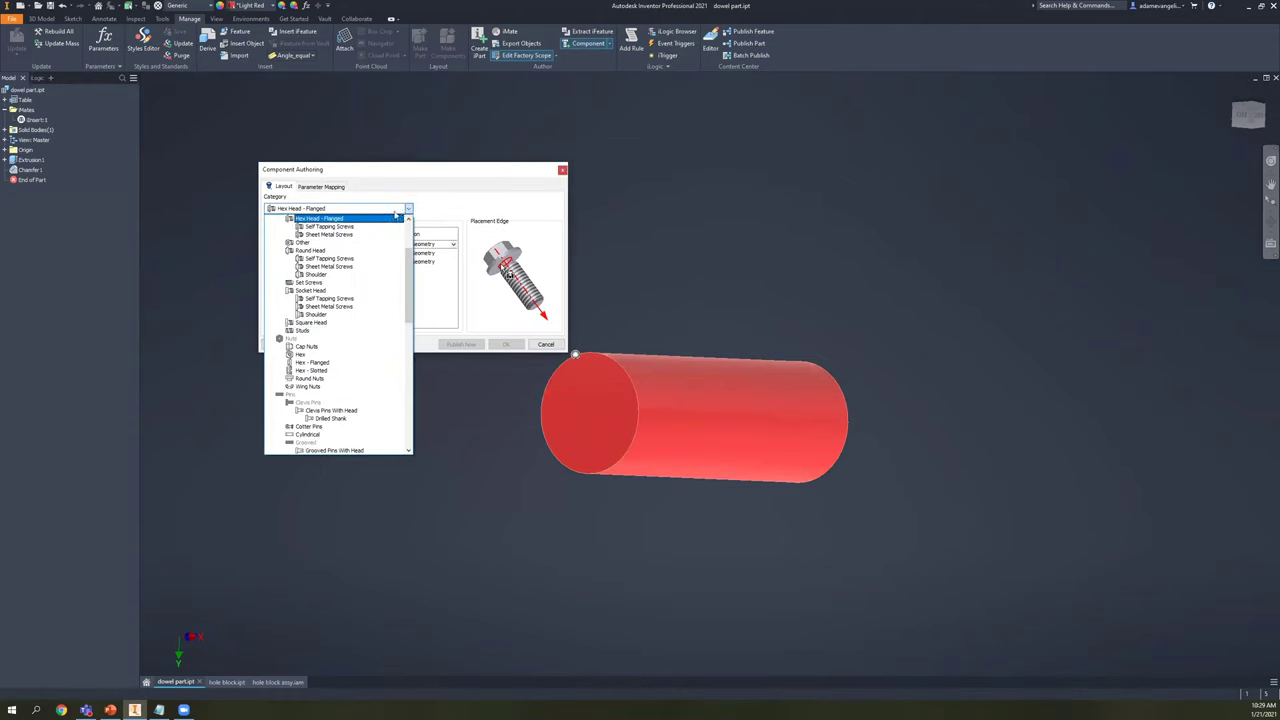
pyautogui.click(350, 196)
pyautogui.click(320, 187)
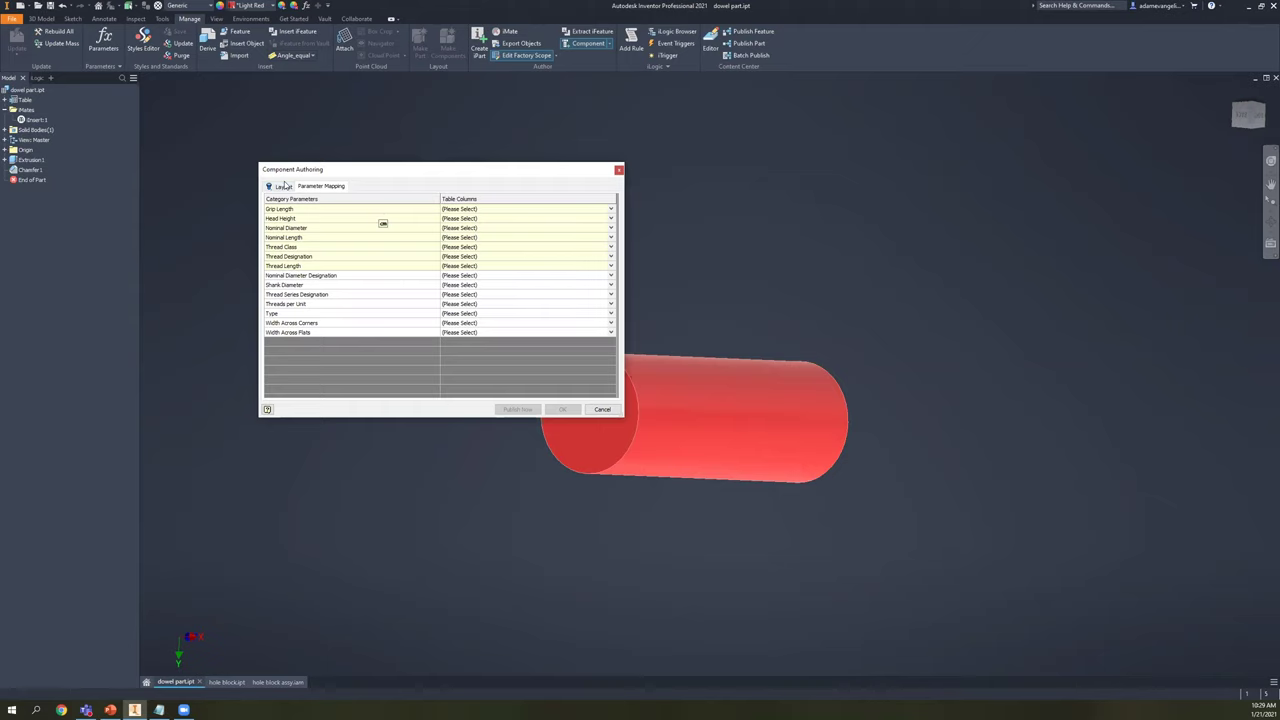
pyautogui.click(284, 187)
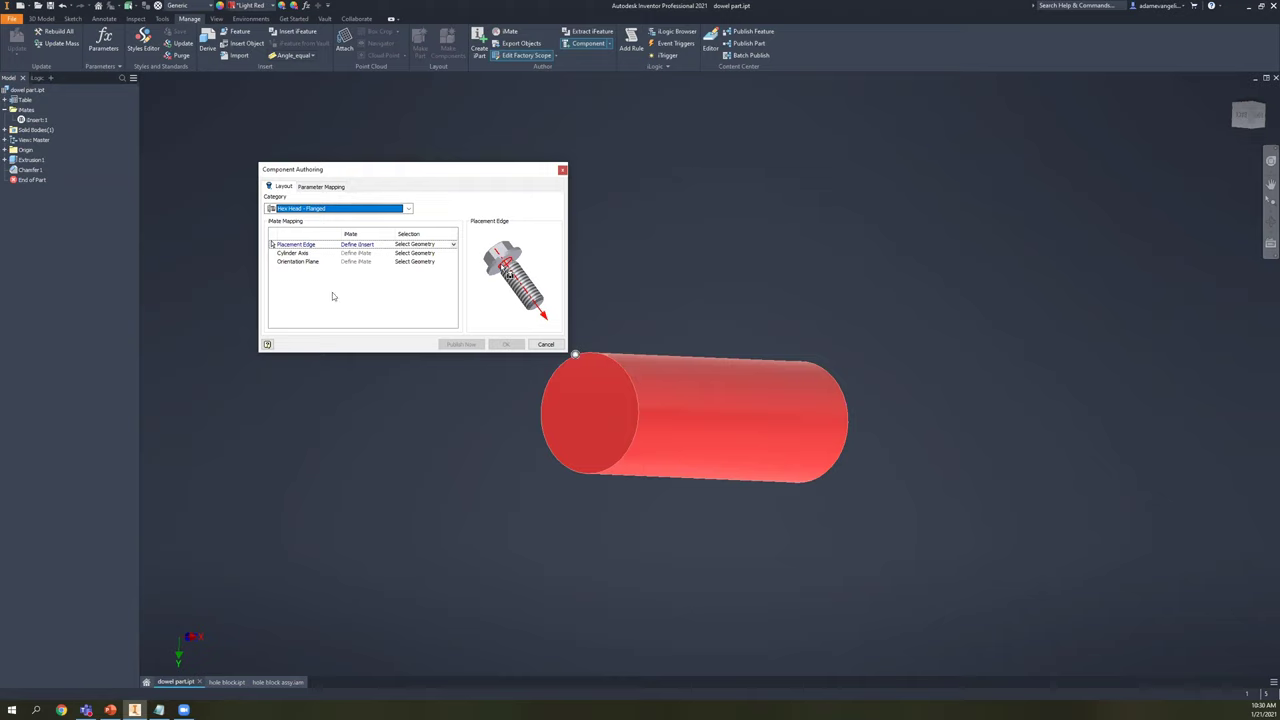
pyautogui.press('Escape')
pyautogui.keyDown('shift'); pyautogui.moveTo(514, 336); pyautogui.dragTo(529, 362, button='middle'); pyautogui.keyUp('shift')
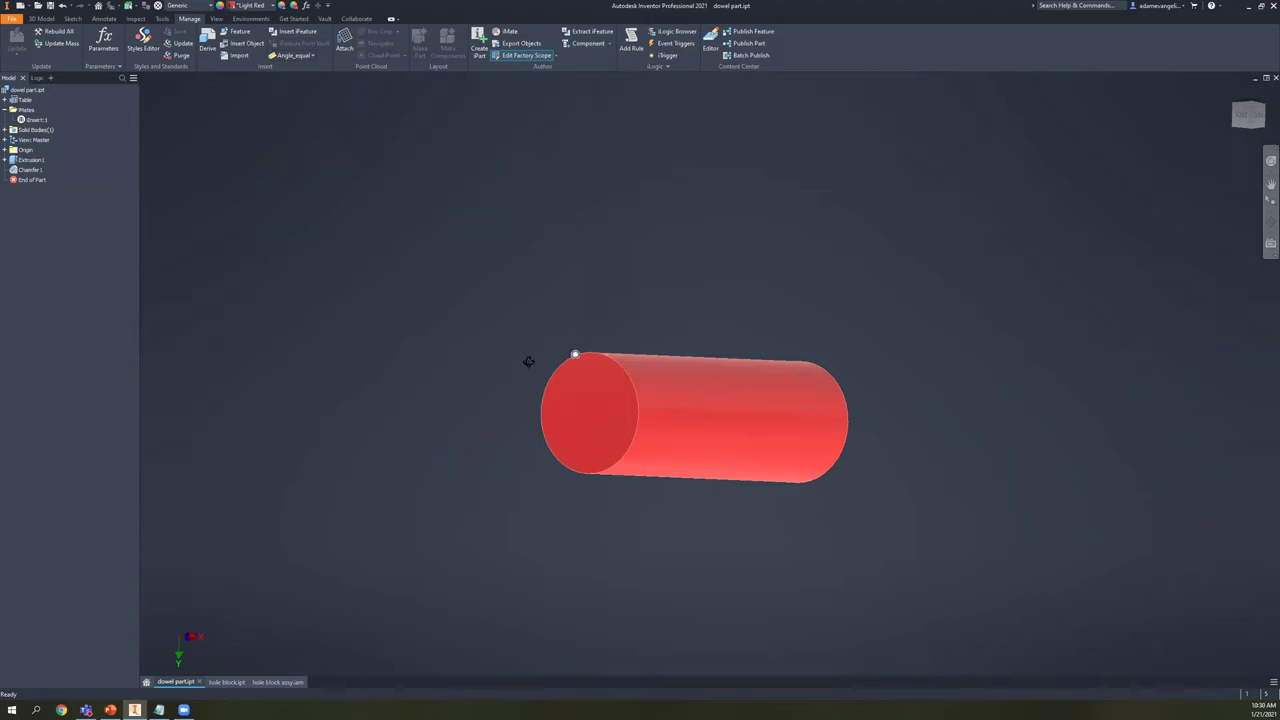
pyautogui.press('F5')
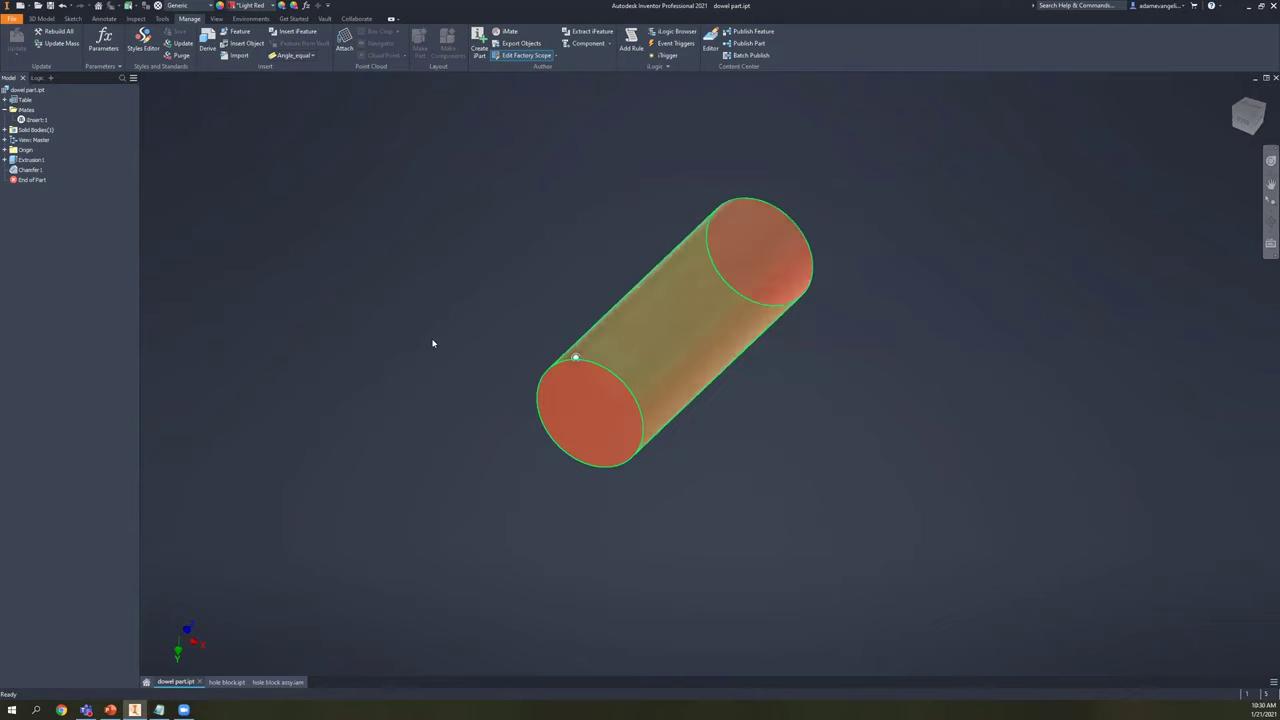
# - Return to the hole block assembly and examine the custom dowel families in Content Center's Plain washers category
pyautogui.click(226, 682)
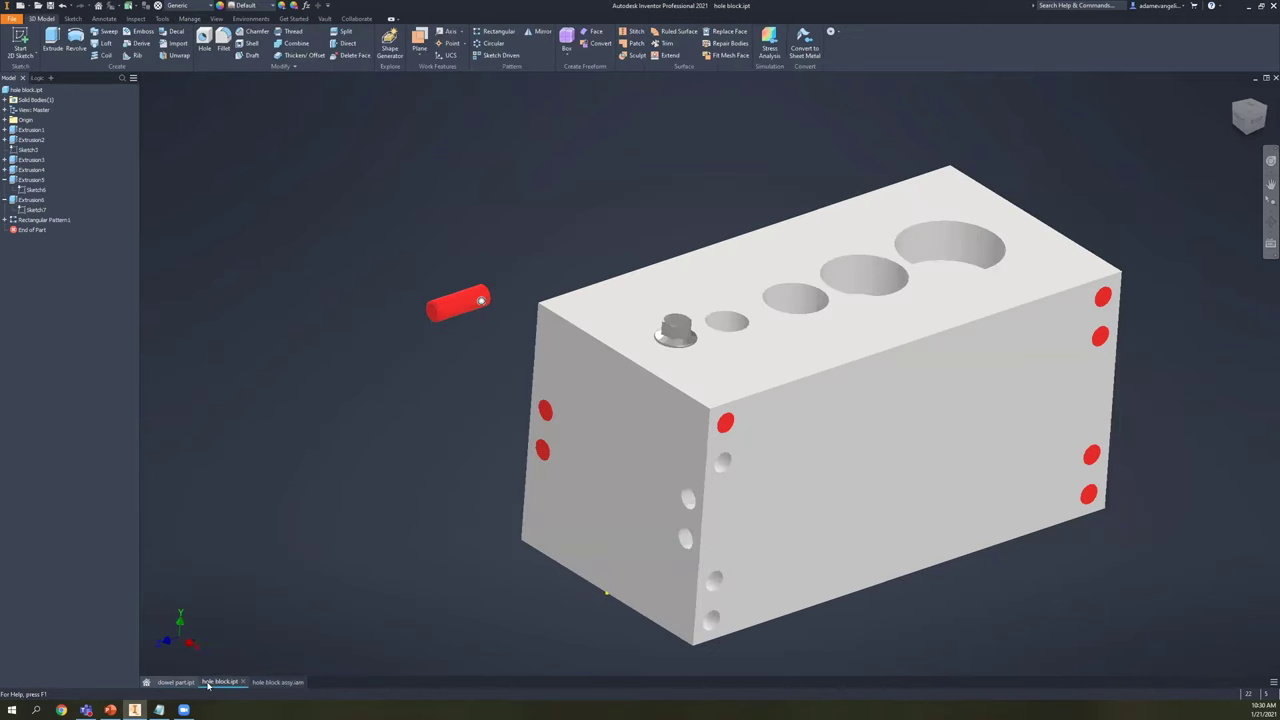
pyautogui.click(278, 682)
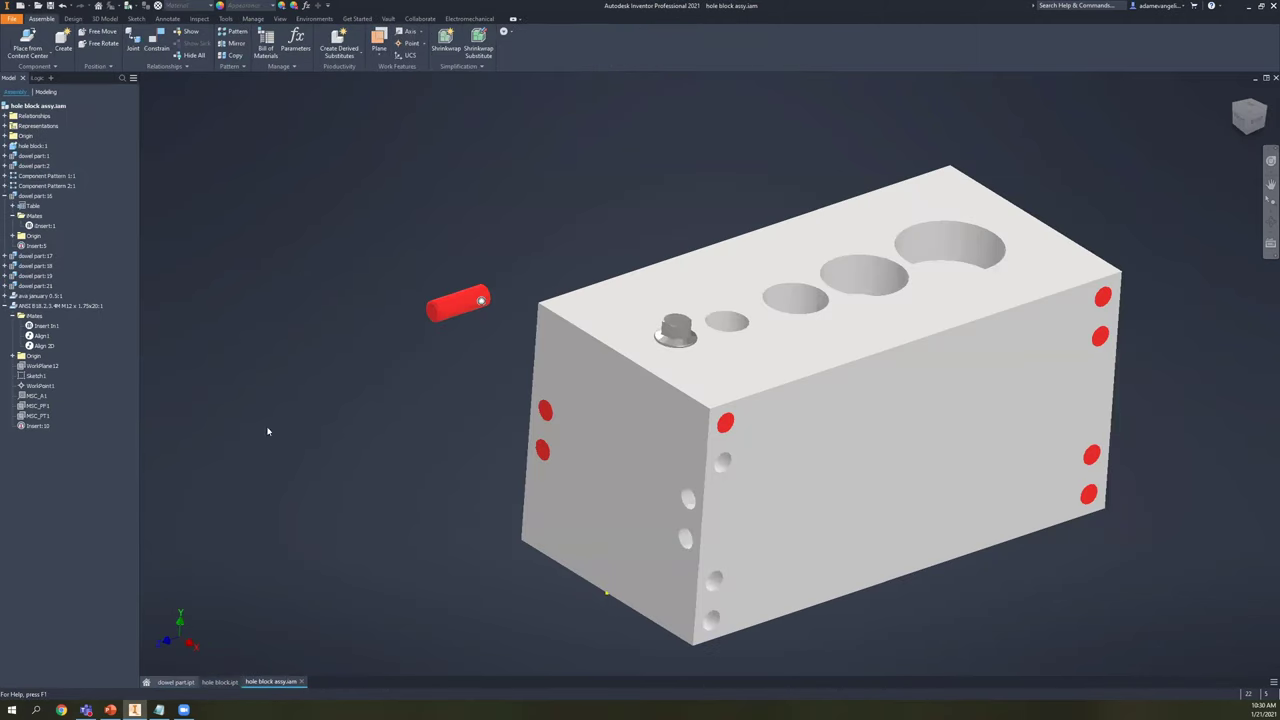
pyautogui.click(28, 40)
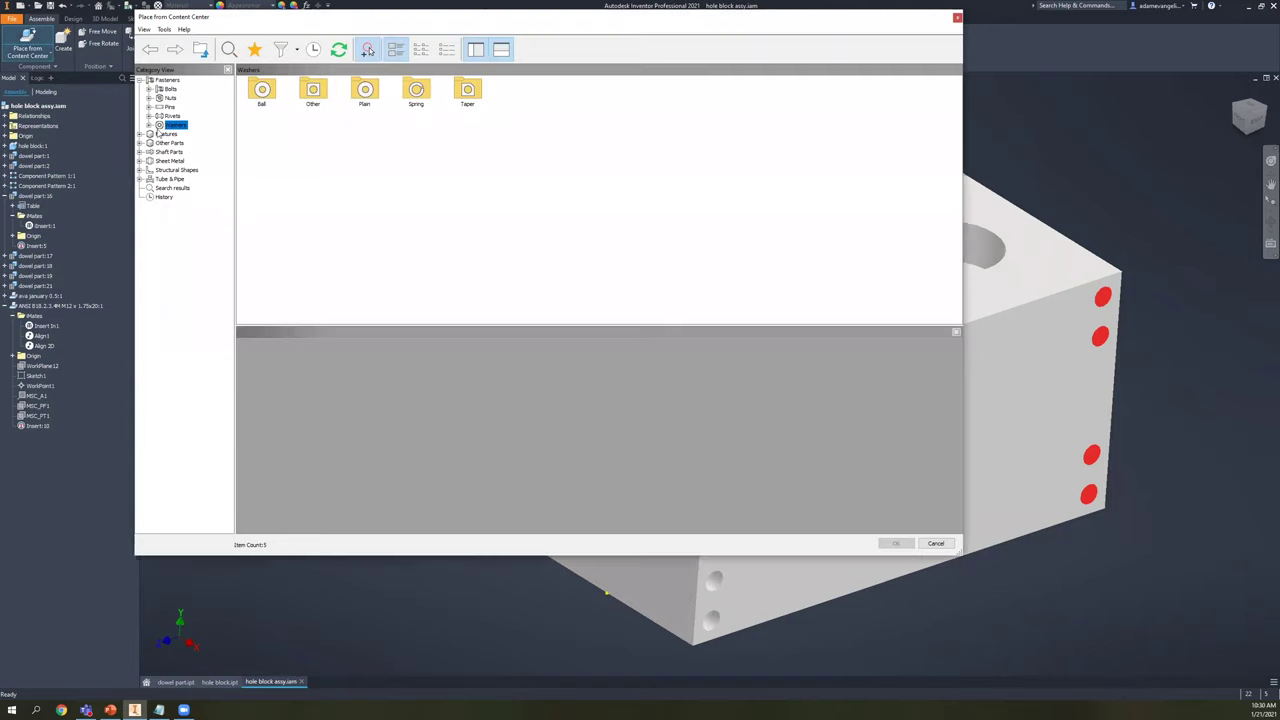
pyautogui.click(362, 98)
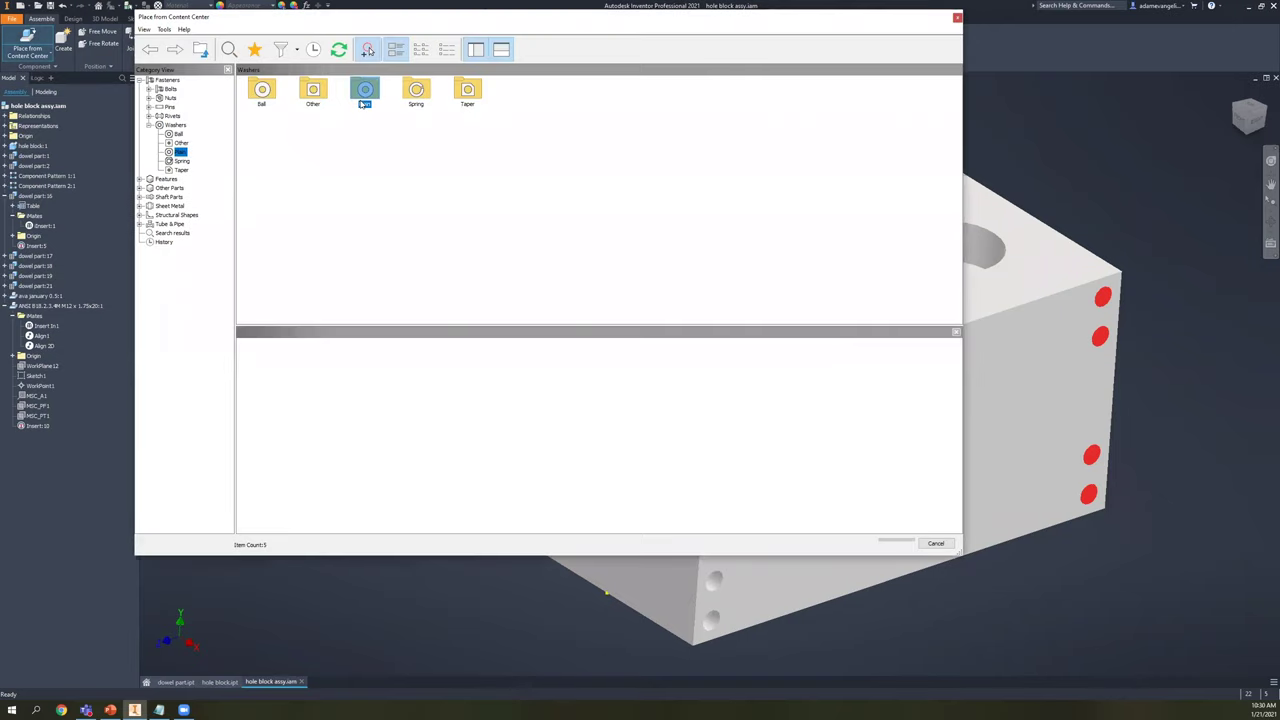
pyautogui.scroll(-1, 642, 295)
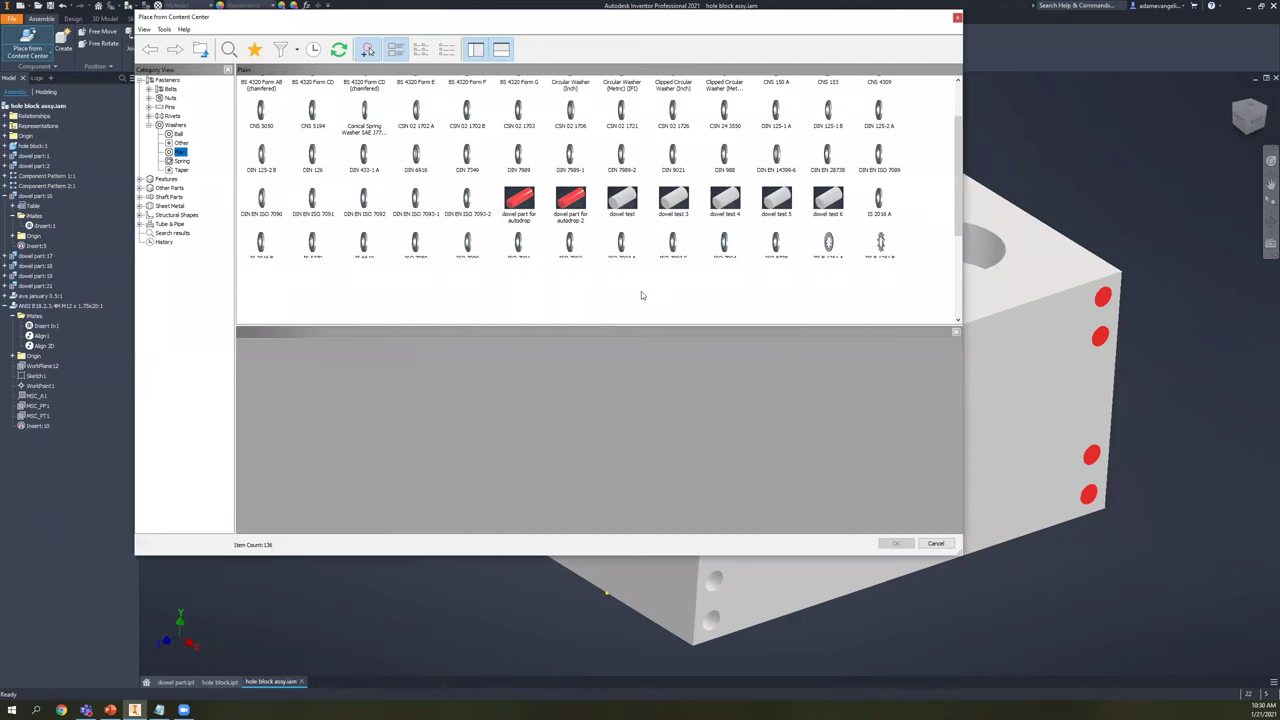
pyautogui.scroll(-1, 610, 250)
pyautogui.scroll(1, 563, 208)
pyautogui.click(522, 202)
pyautogui.click(571, 202)
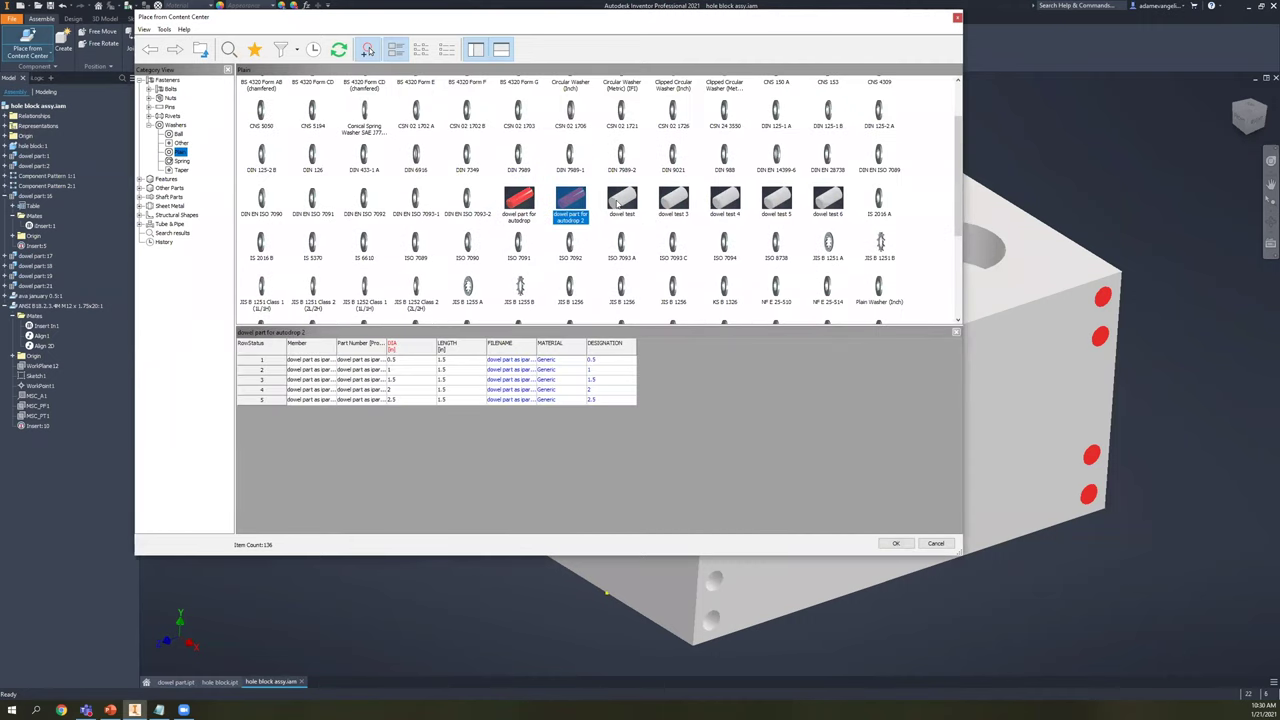
pyautogui.click(619, 203)
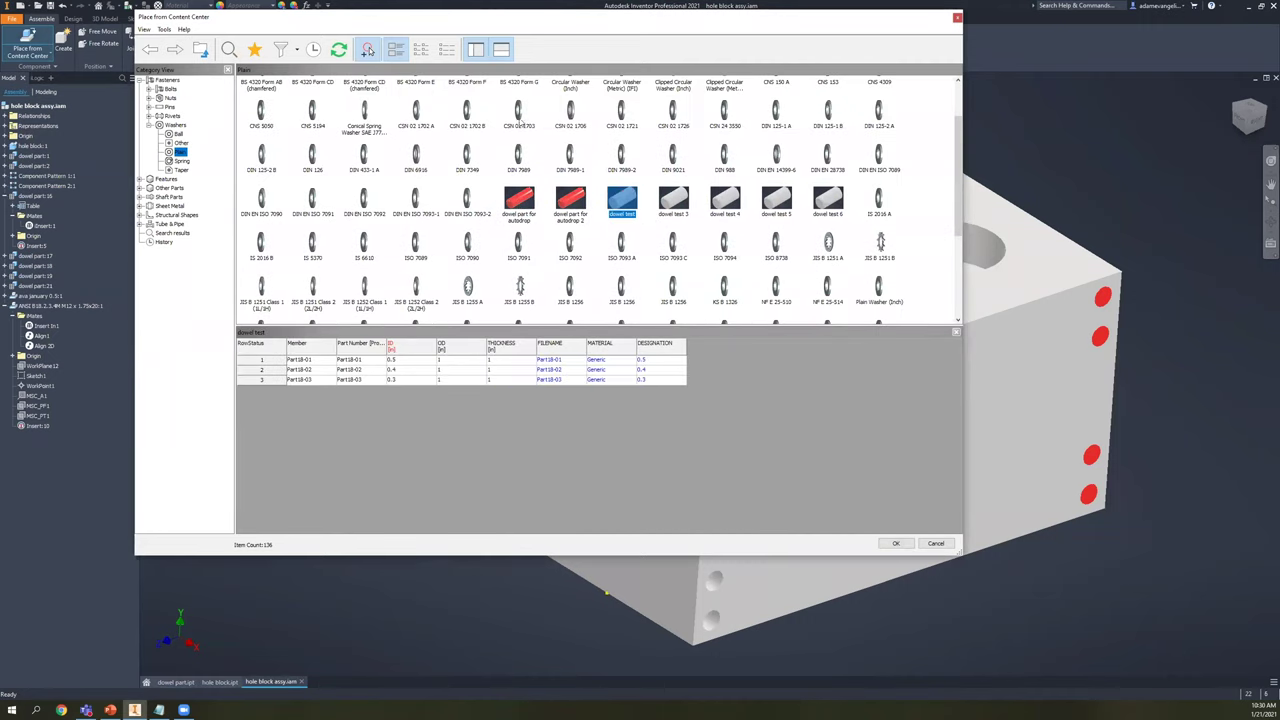
# - Choose the washer test 2 family from the Plain washers category for placement with AutoDrop
pyautogui.scroll(-1, 535, 285)
pyautogui.click(527, 295)
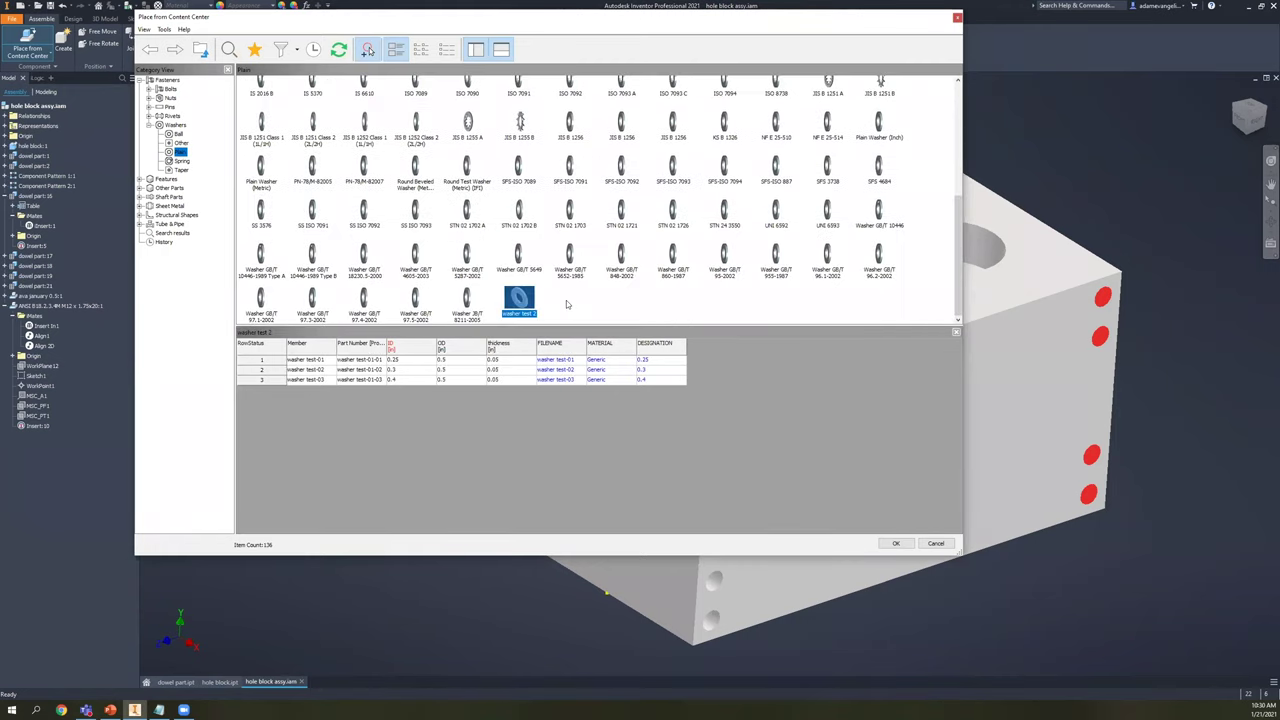
pyautogui.scroll(4, 565, 265)
pyautogui.scroll(-3, 571, 262)
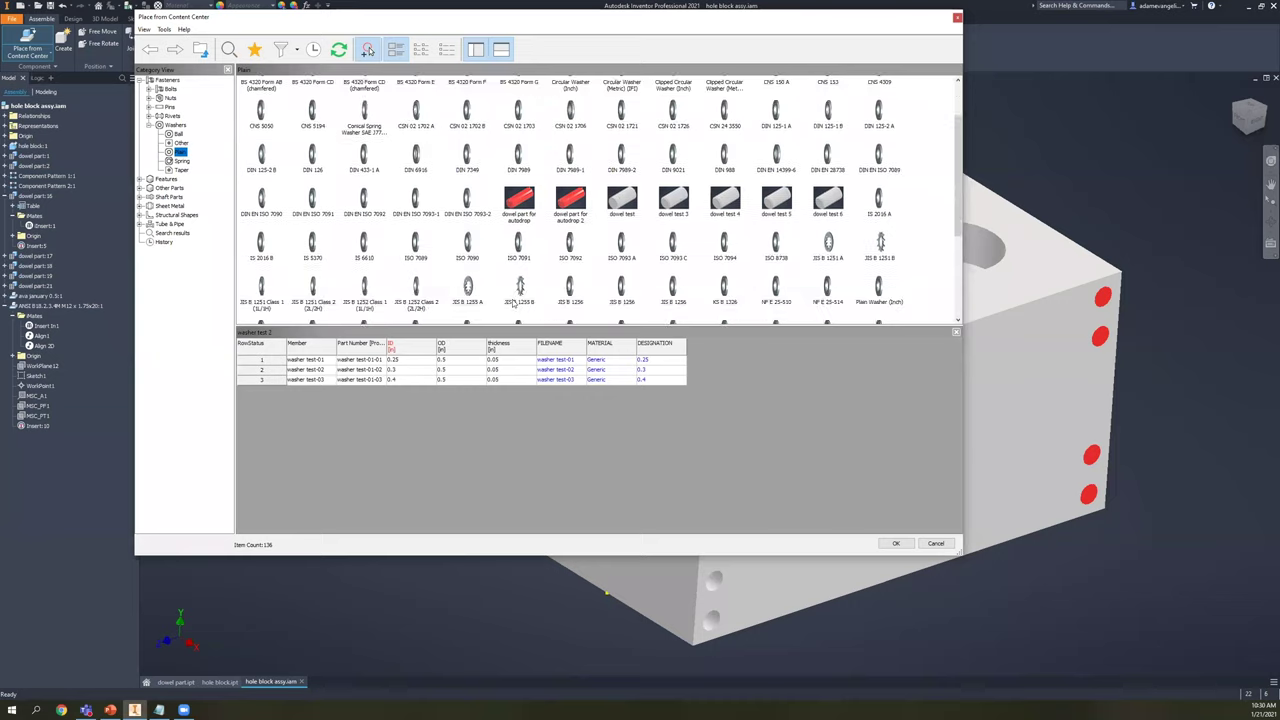
pyautogui.doubleClick(514, 296)
# - AutoDrop the 0.4 washer onto the open hole just below the upper dowel at the block's near corner, and end placement
pyautogui.click(735, 313)
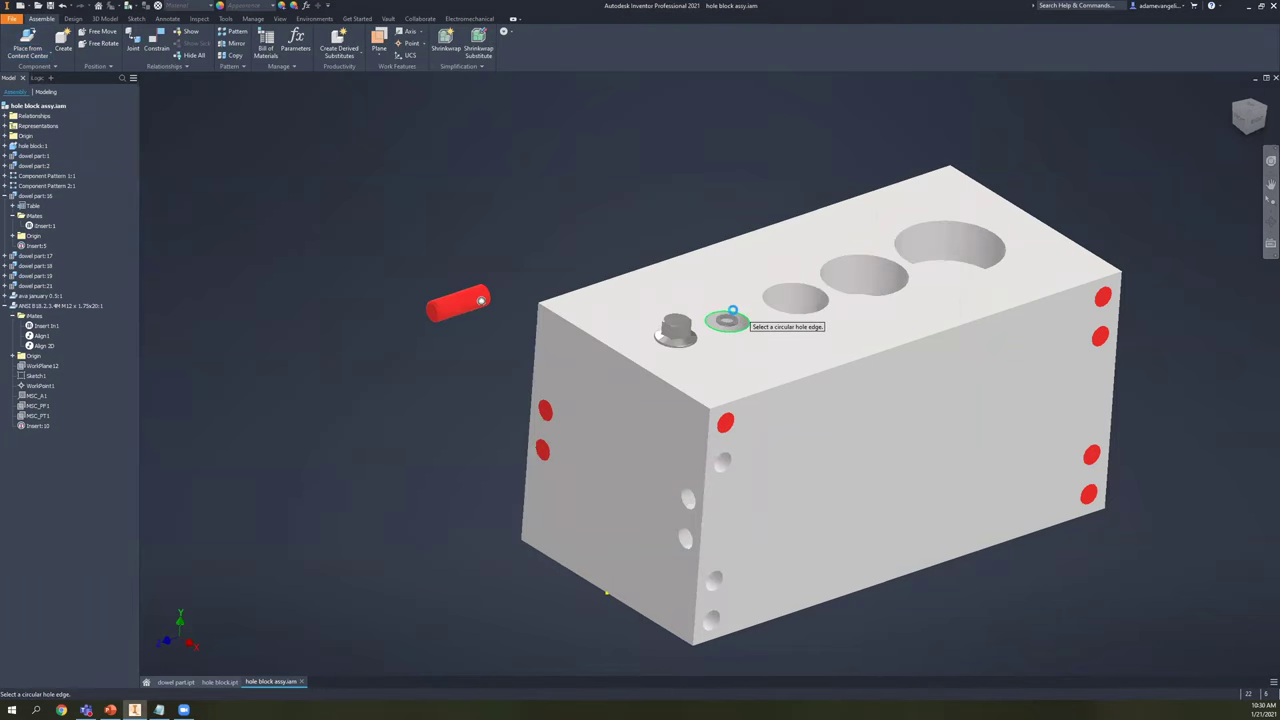
pyautogui.click(733, 312)
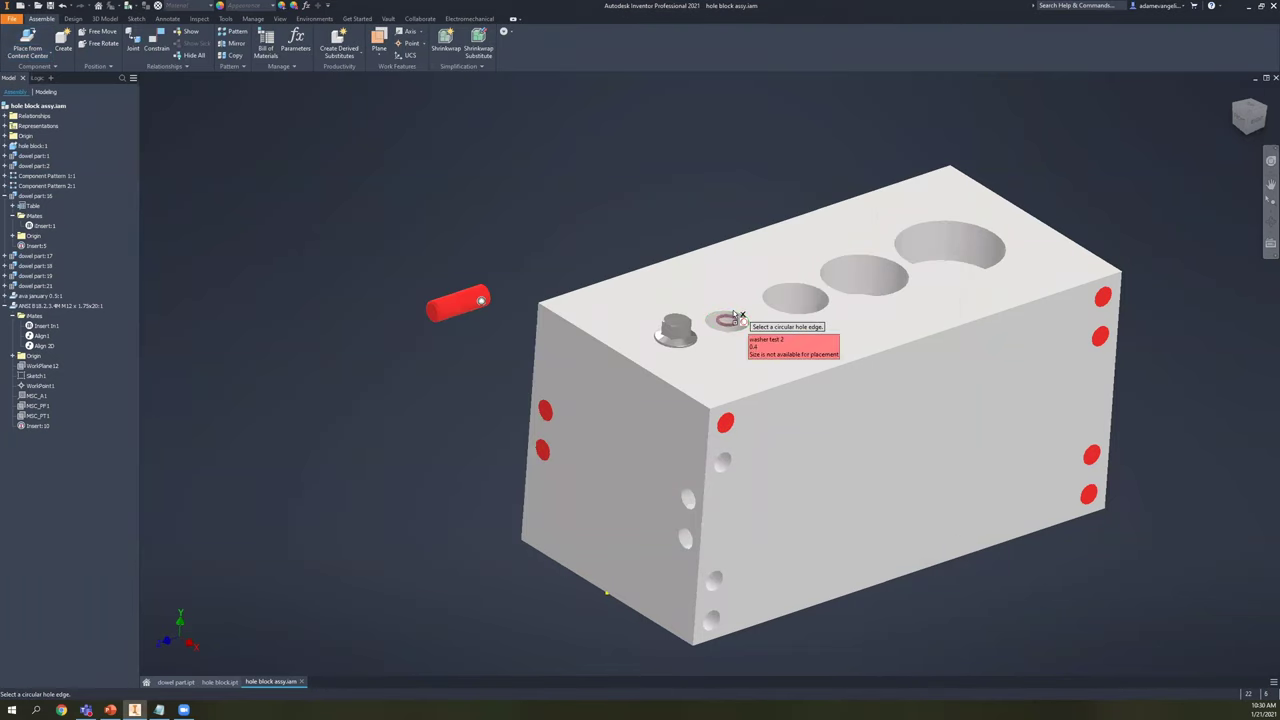
pyautogui.click(726, 460)
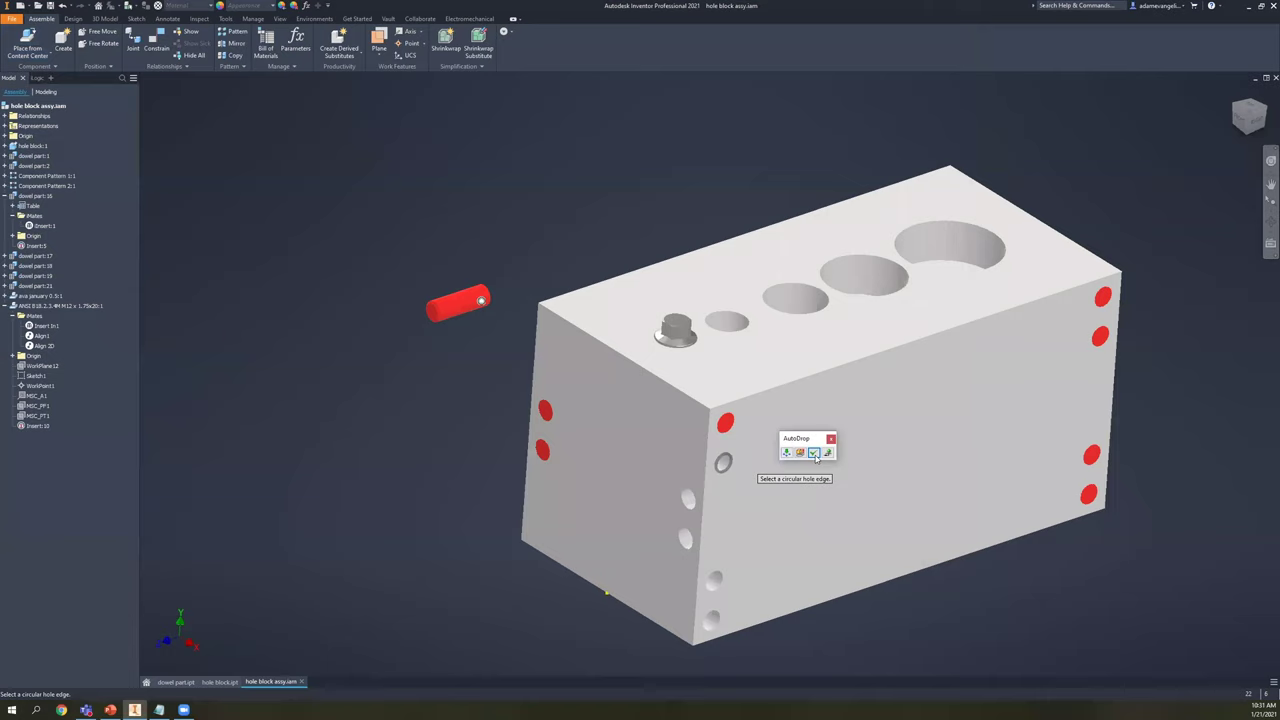
pyautogui.click(816, 456)
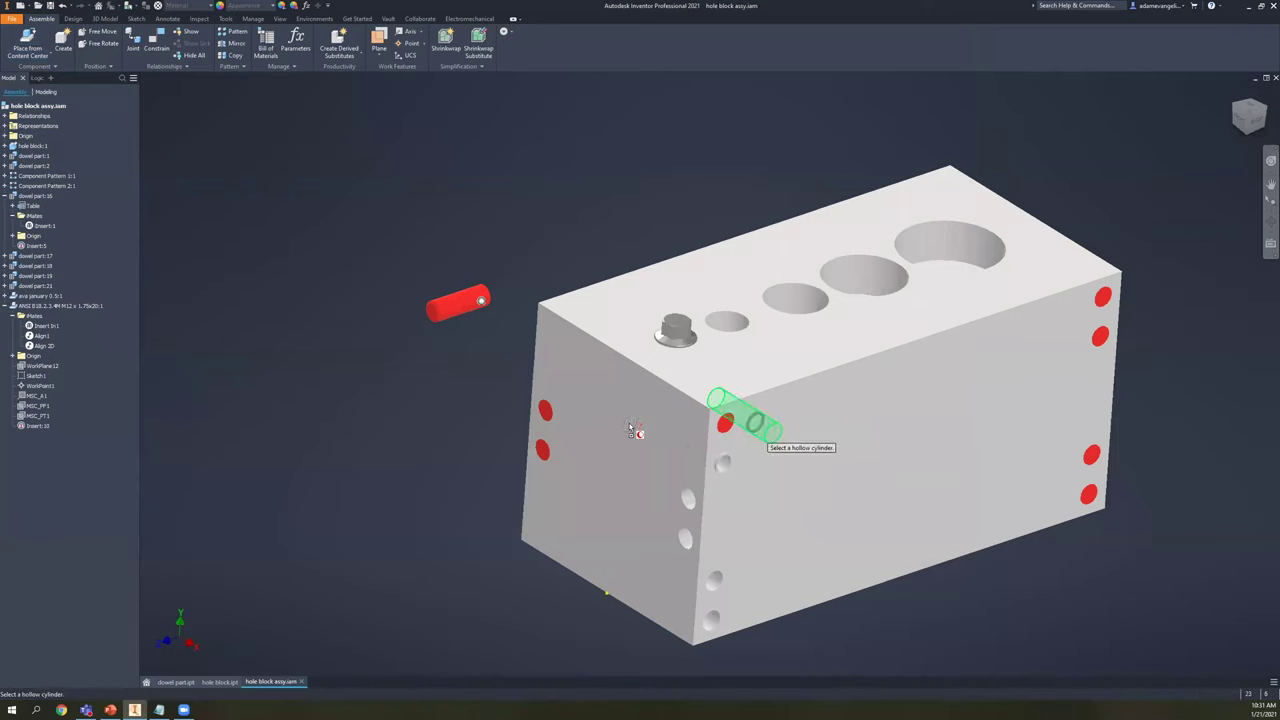
pyautogui.press('Escape')
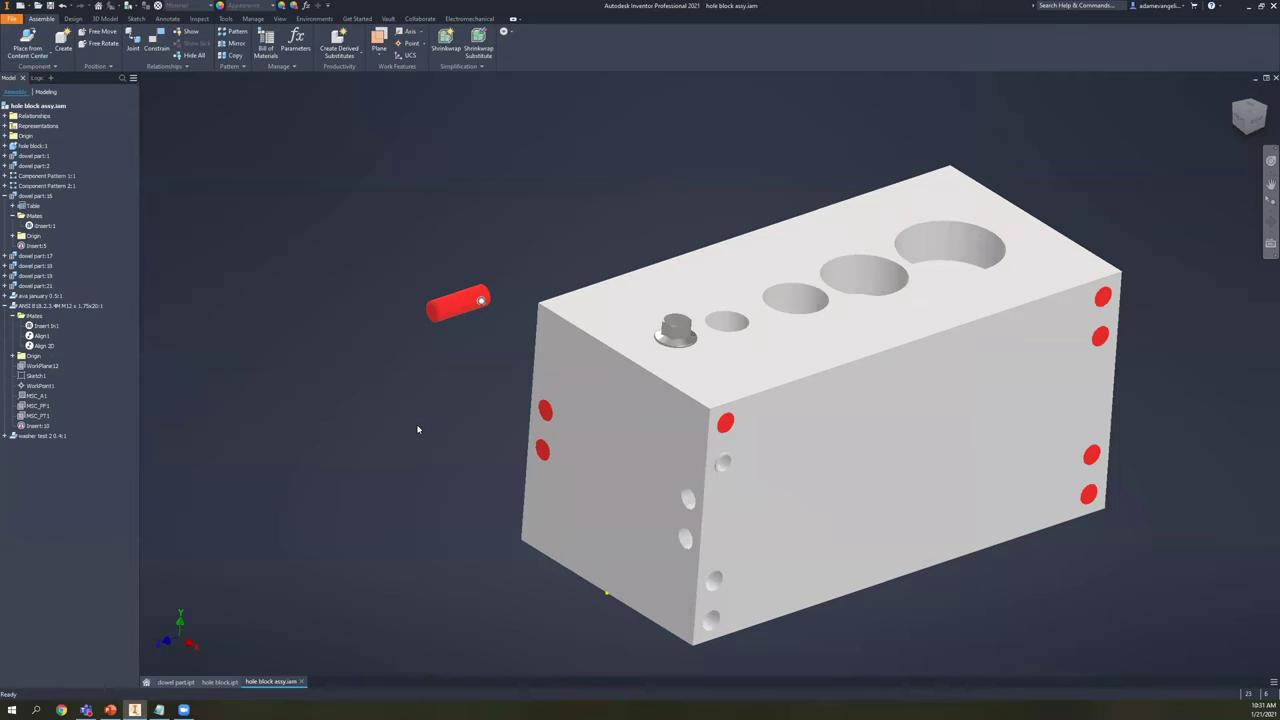
# - Collapse the flanged bolt's entries in the model tree and move the loose dowel up beside the block's top face
pyautogui.click(12, 306)
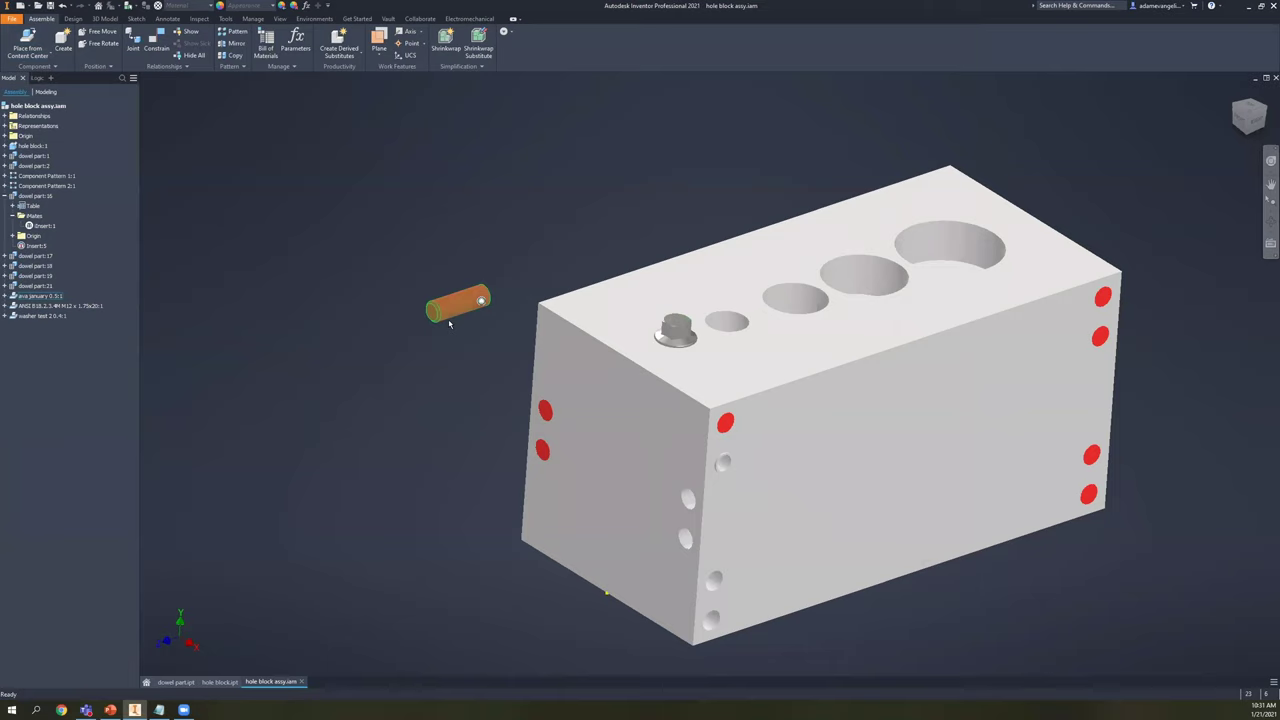
pyautogui.moveTo(449, 323); pyautogui.dragTo(455, 337)
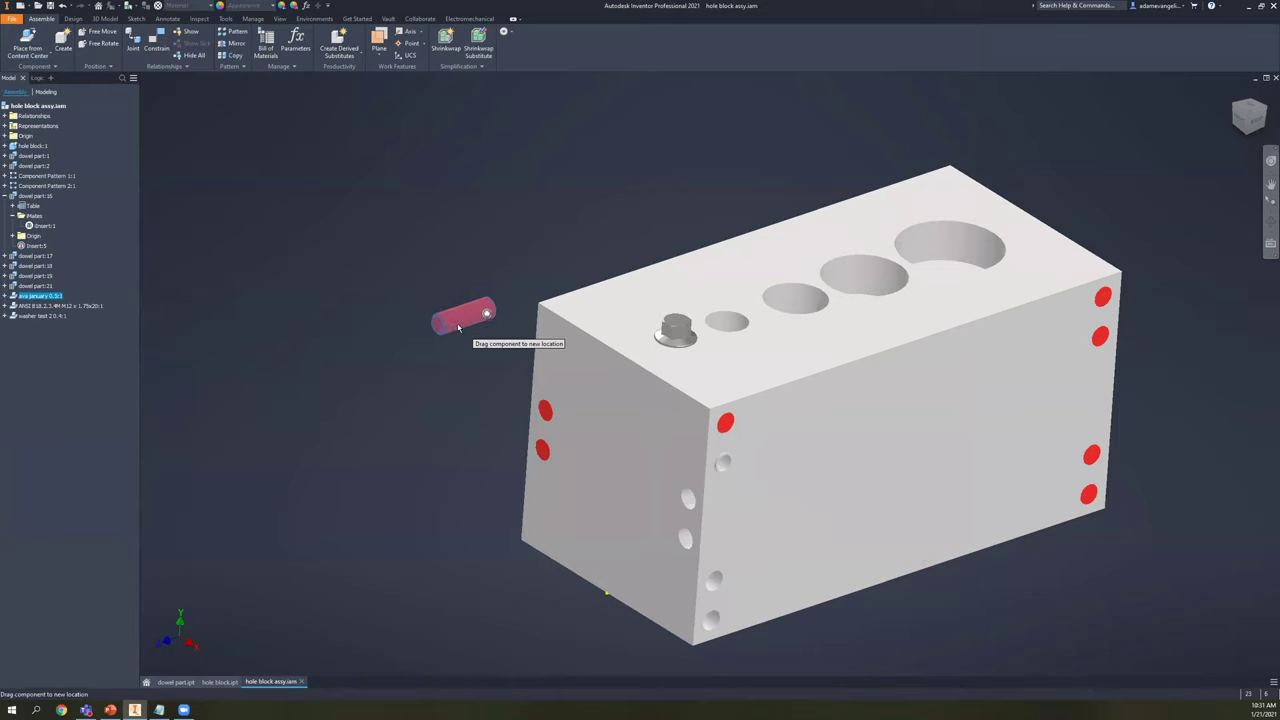
pyautogui.scroll(3, 726, 492)
pyautogui.keyDown('shift'); pyautogui.moveTo(677, 491); pyautogui.dragTo(569, 525, button='middle'); pyautogui.keyUp('shift')
pyautogui.scroll(-3, 675, 509)
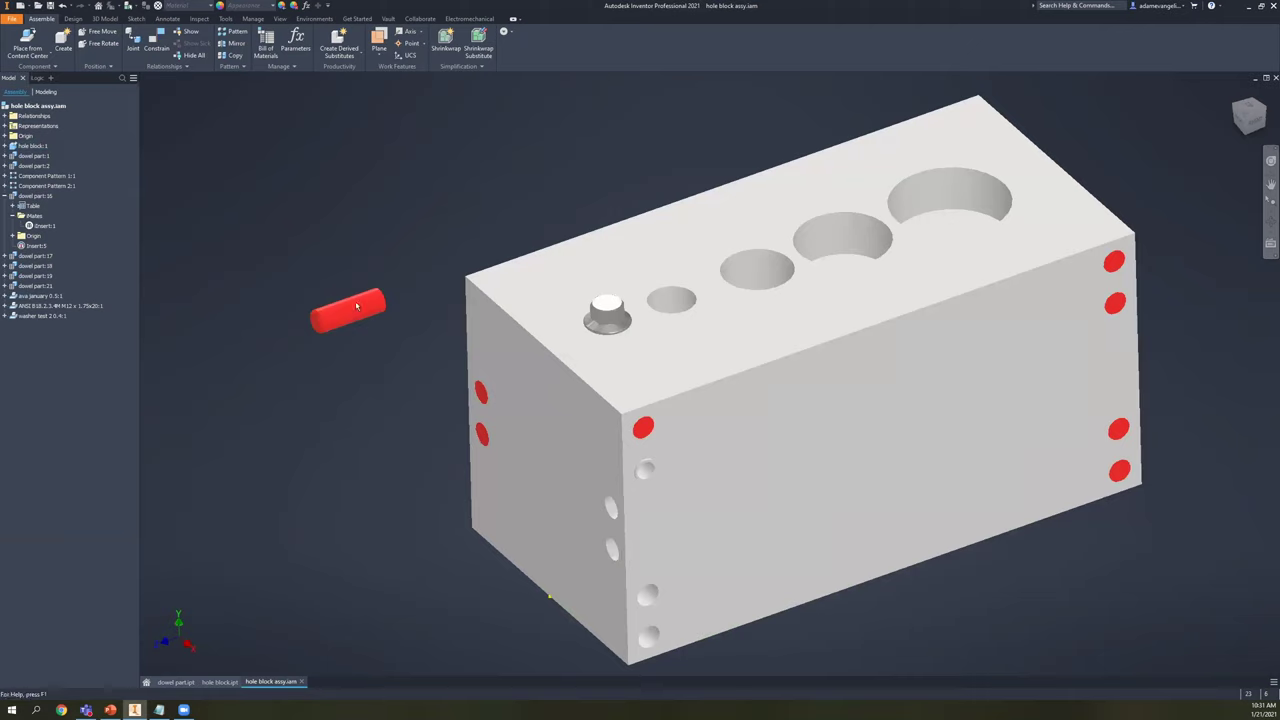
pyautogui.moveTo(356, 306); pyautogui.dragTo(486, 221)
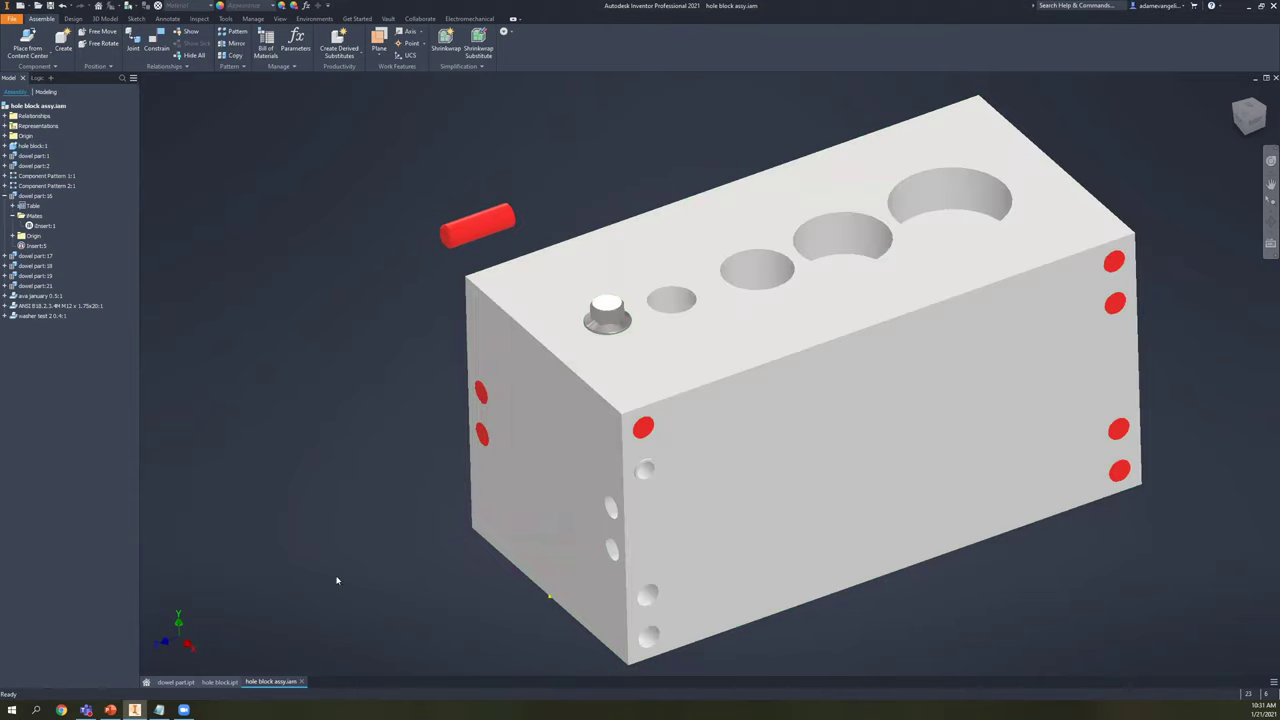
pyautogui.moveTo(326, 492); pyautogui.dragTo(232, 480, button='middle')
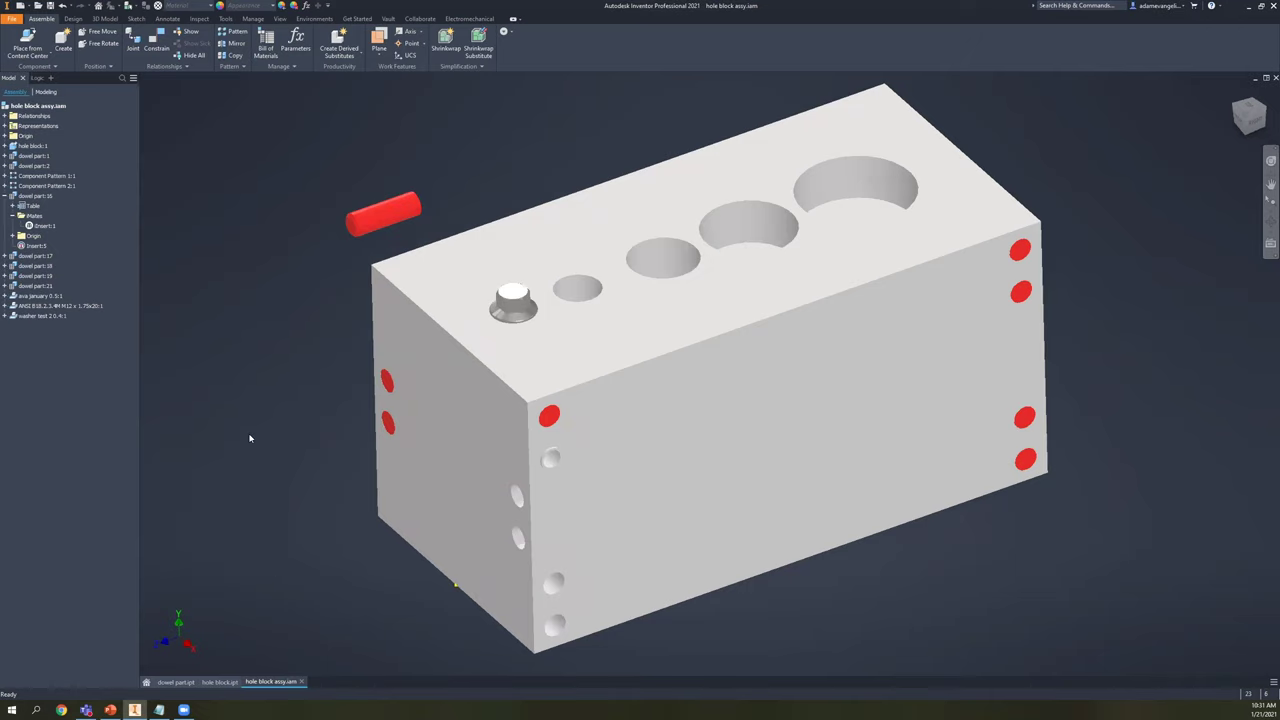
# - Close the hole block assembly, the hole block part and the dowel part without saving changes
pyautogui.keyDown('shift'); pyautogui.moveTo(334, 369); pyautogui.dragTo(130, 300, button='middle'); pyautogui.keyUp('shift')
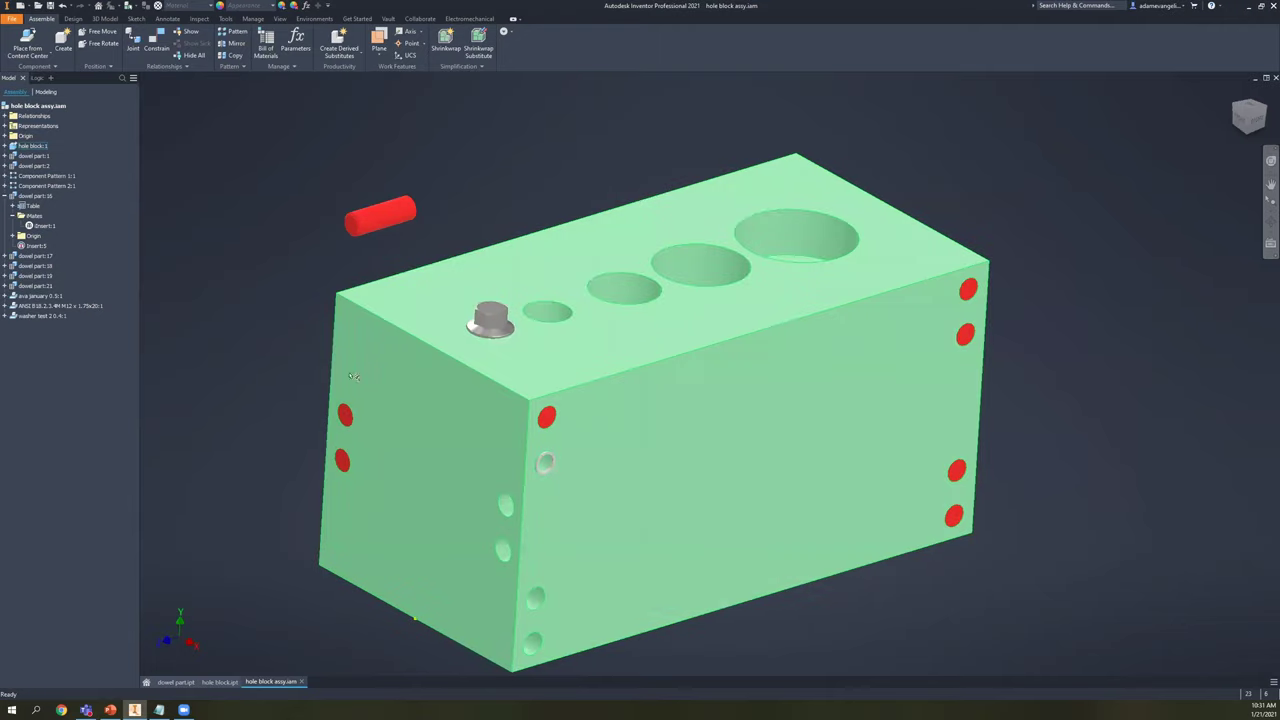
pyautogui.moveTo(353, 376); pyautogui.dragTo(426, 351, button='middle')
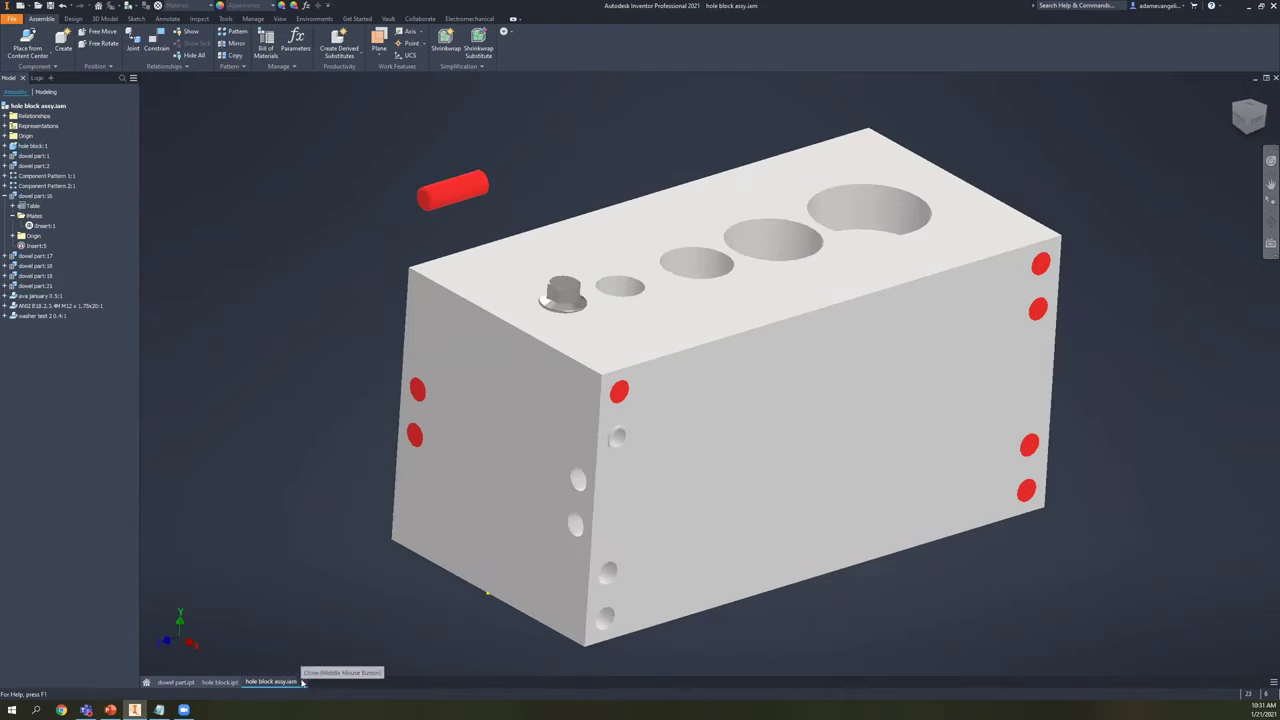
pyautogui.click(302, 682)
pyautogui.click(636, 370)
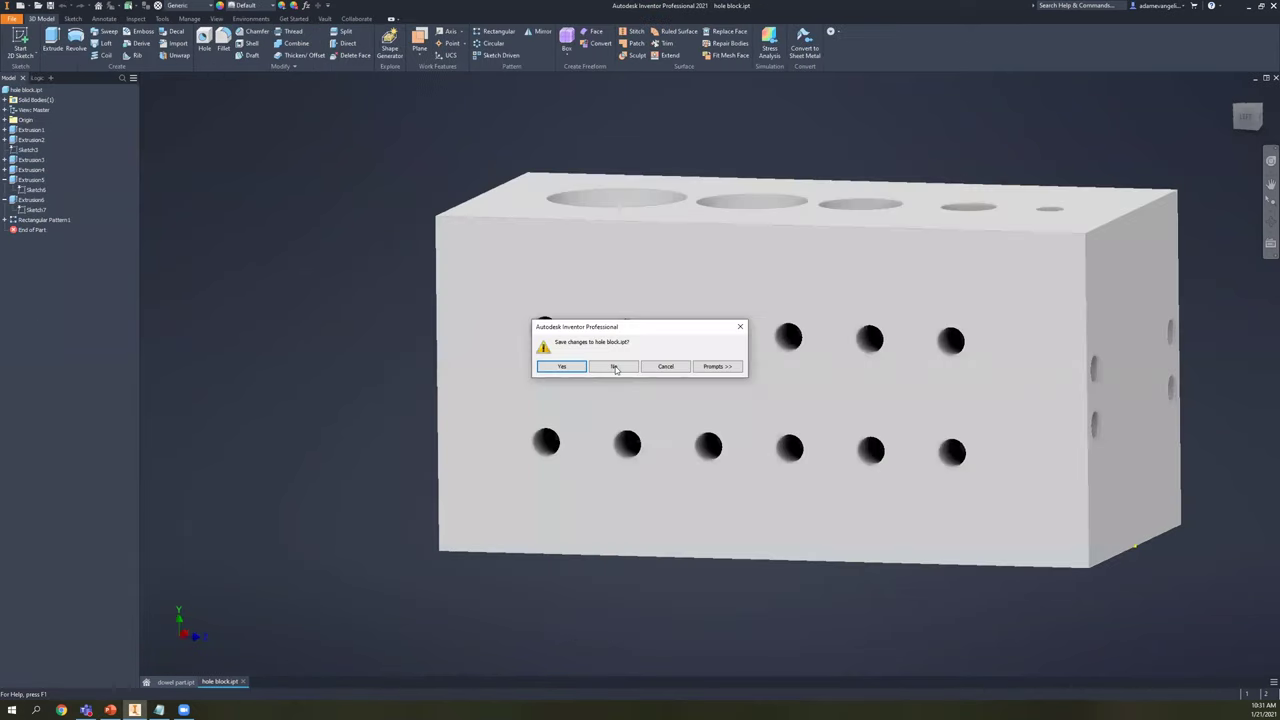
pyautogui.click(615, 364)
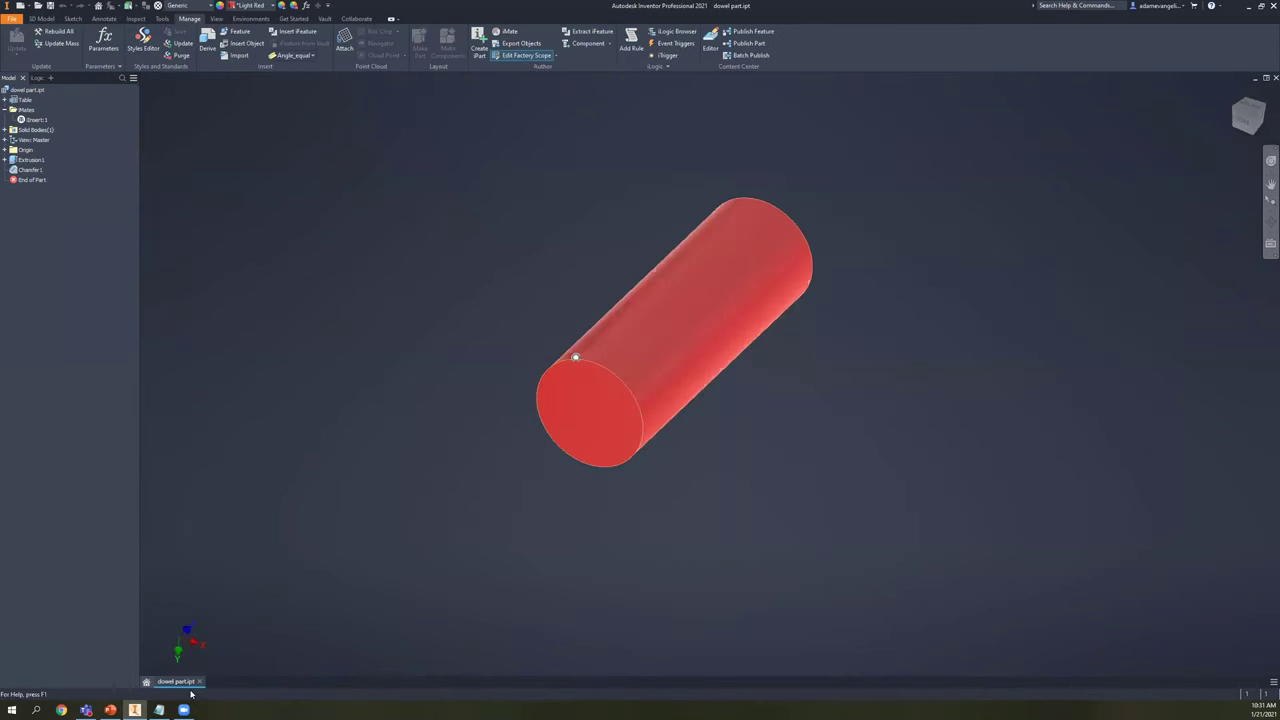
pyautogui.click(199, 681)
pyautogui.click(615, 364)
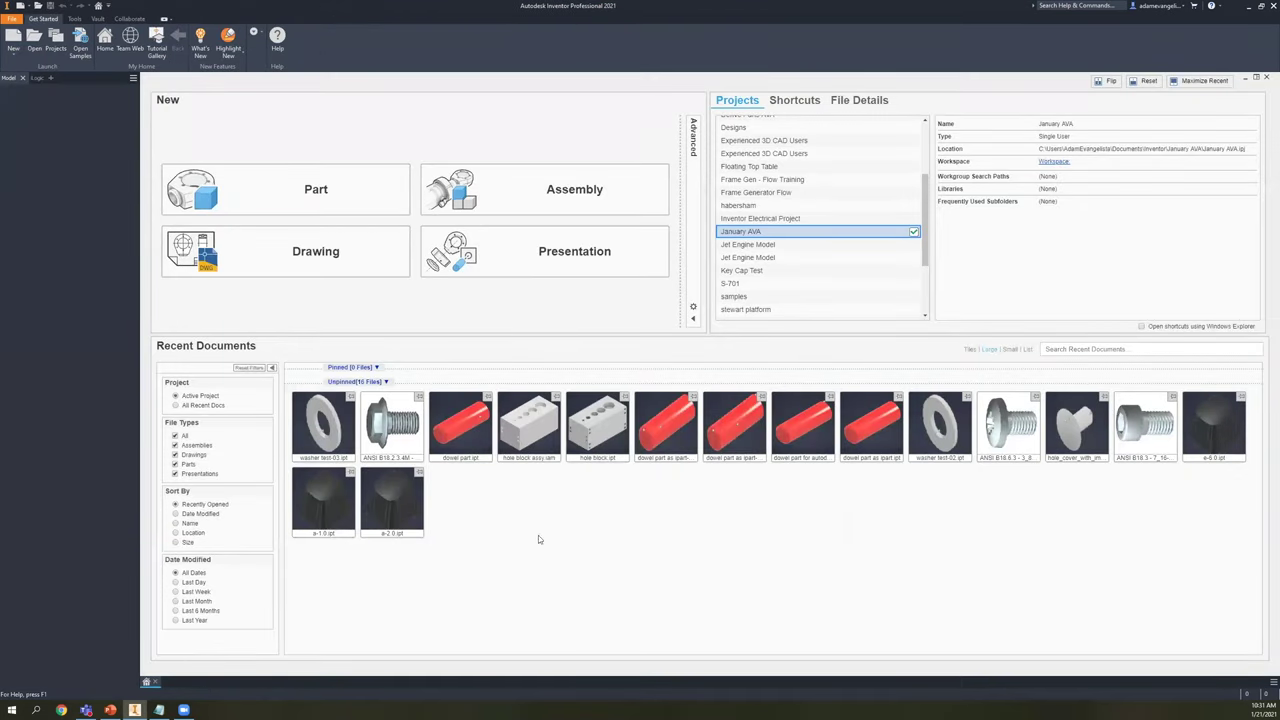
# - Make Key Cap Test the active project and open the drop alt layout color tests assembly
pyautogui.scroll(-3, 786, 287)
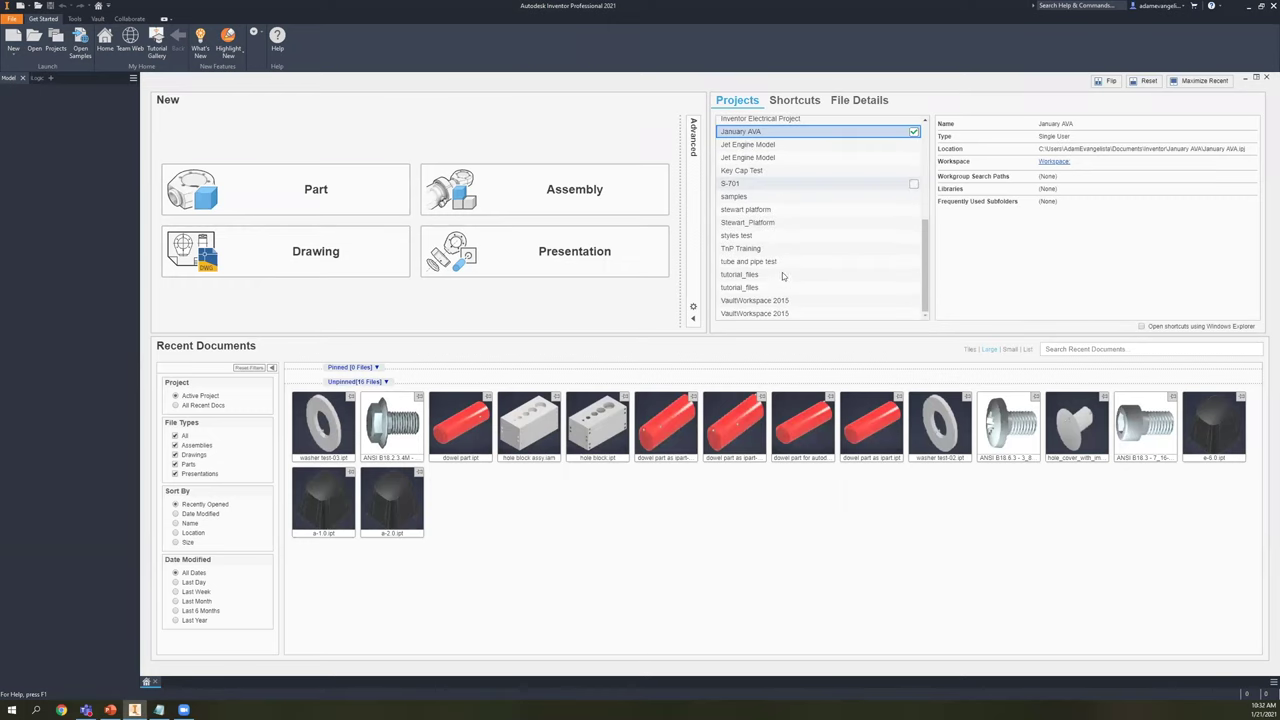
pyautogui.doubleClick(769, 172)
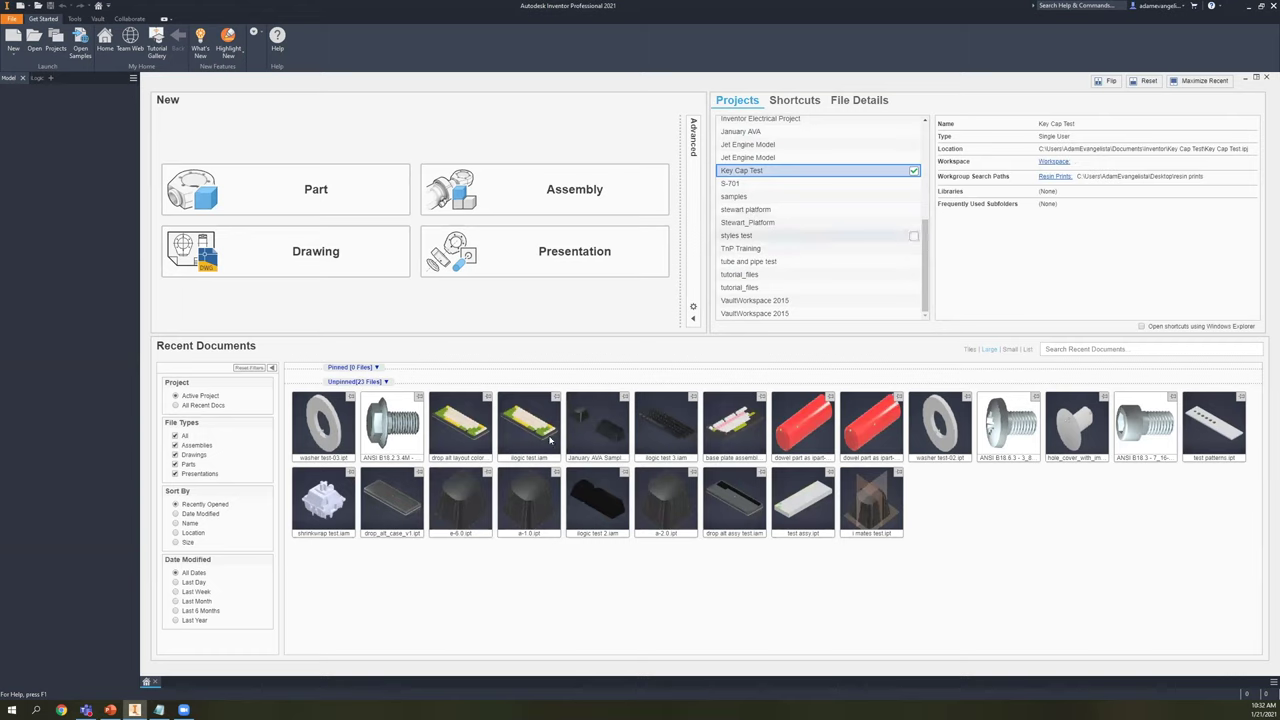
pyautogui.doubleClick(458, 420)
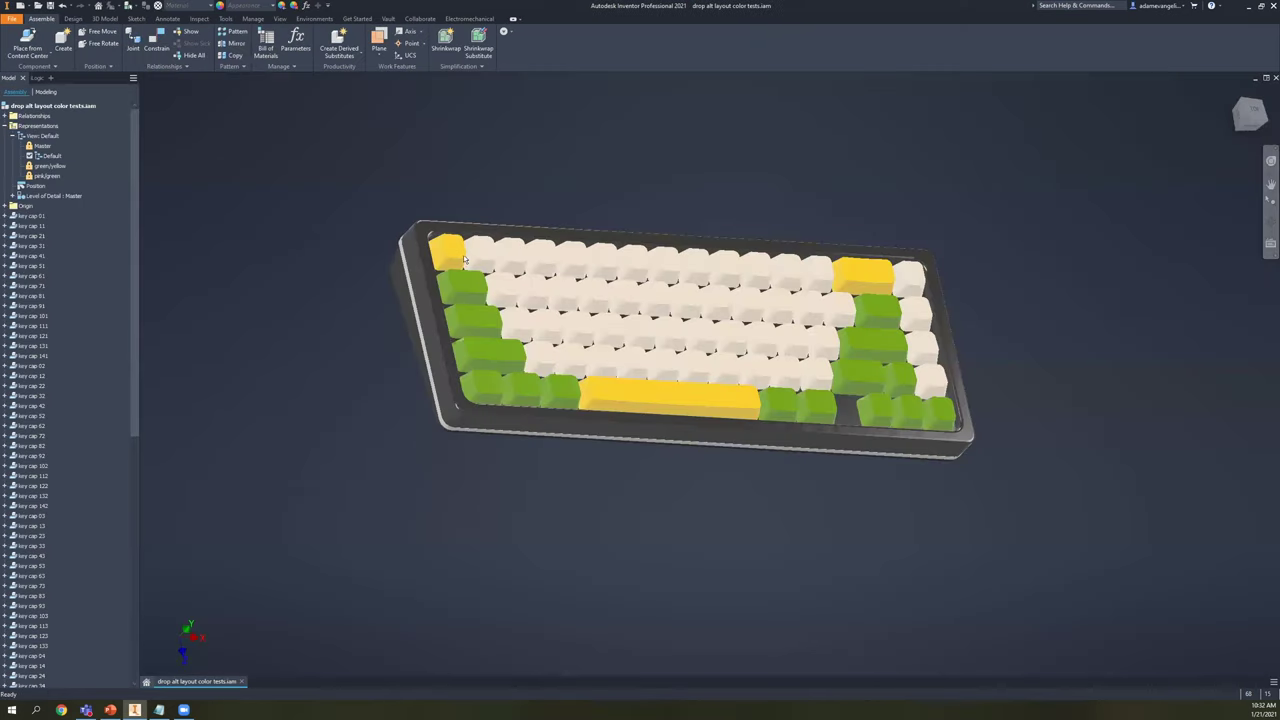
# - Examine the keyboard assembly's key caps and the UCS-to-UCS constraints listed under key cap 51 in the model tree
pyautogui.keyDown('shift'); pyautogui.moveTo(652, 499); pyautogui.dragTo(626, 523, button='middle'); pyautogui.keyUp('shift')
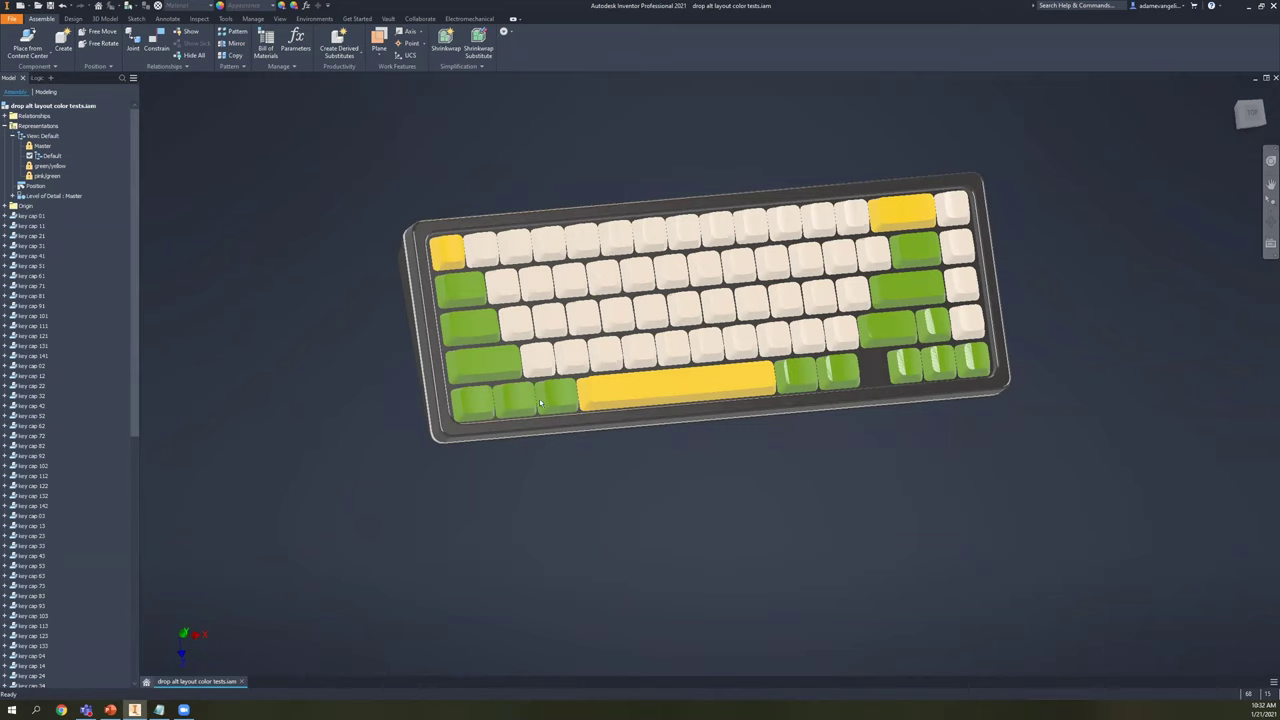
pyautogui.keyDown('shift'); pyautogui.moveTo(470, 325); pyautogui.dragTo(417, 296, button='middle'); pyautogui.keyUp('shift')
pyautogui.click(340, 333)
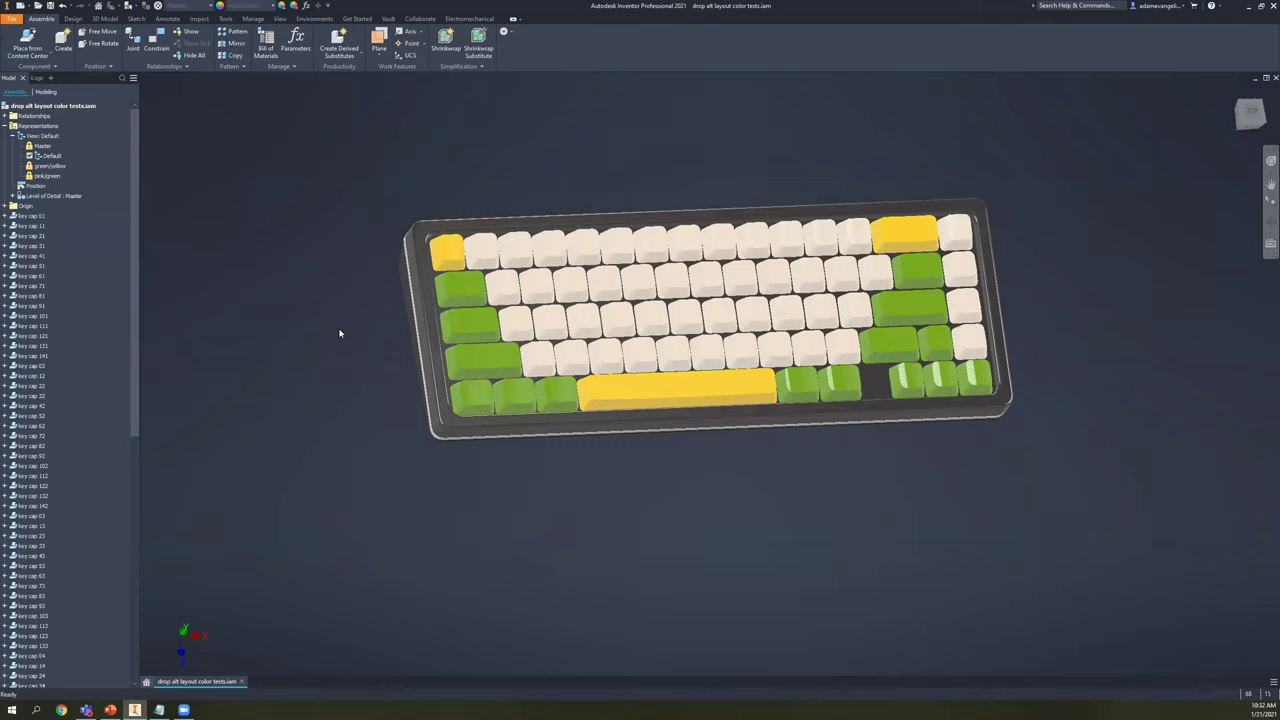
pyautogui.click(447, 250)
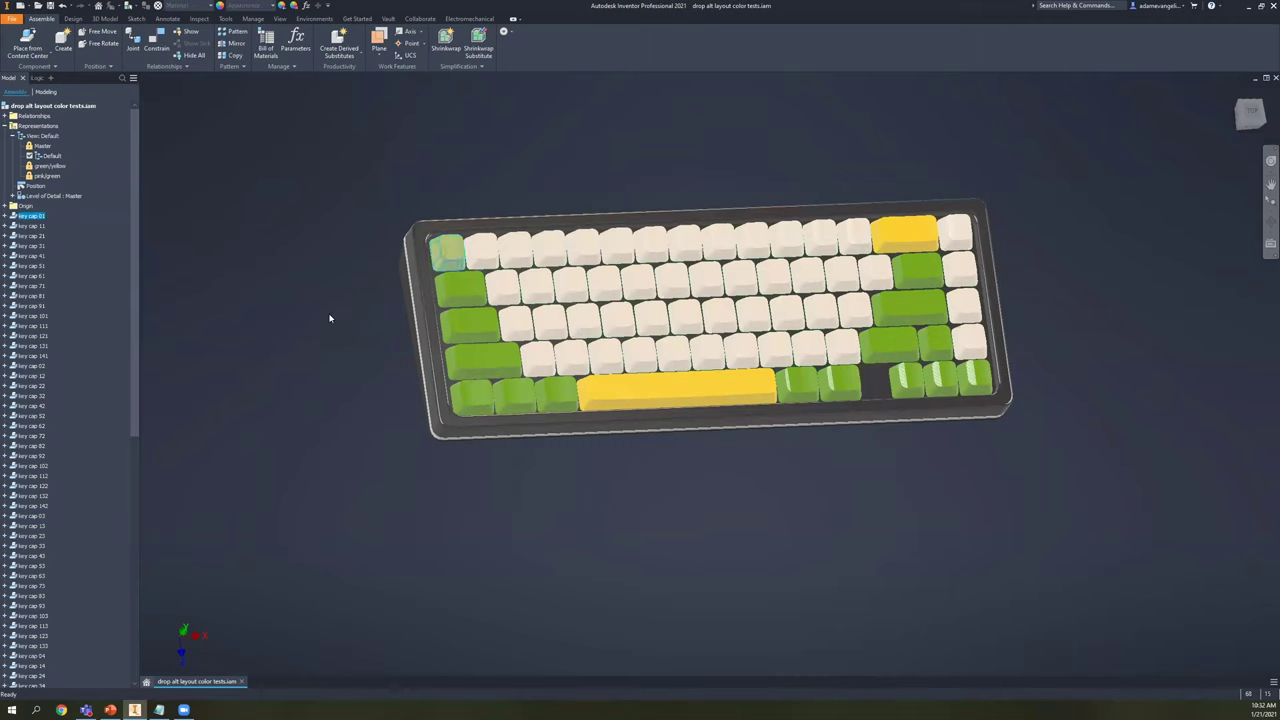
pyautogui.click(320, 347)
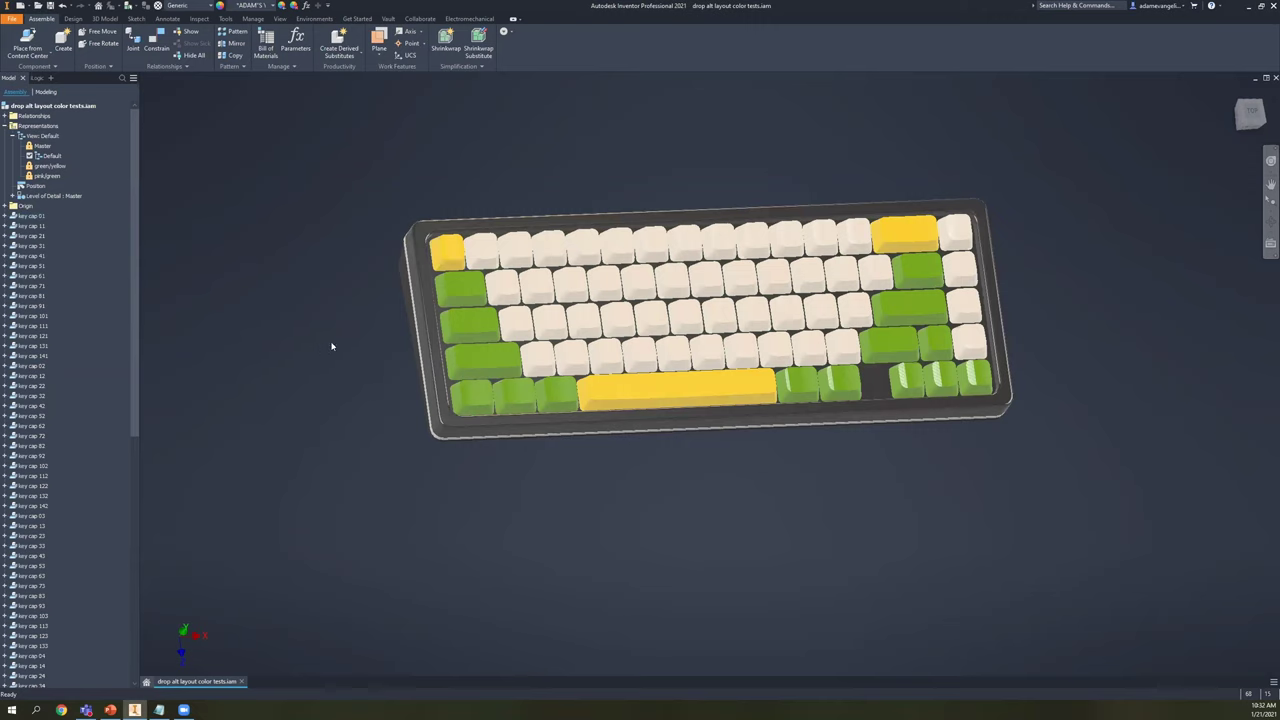
pyautogui.click(483, 254)
pyautogui.click(9, 266)
pyautogui.click(5, 266)
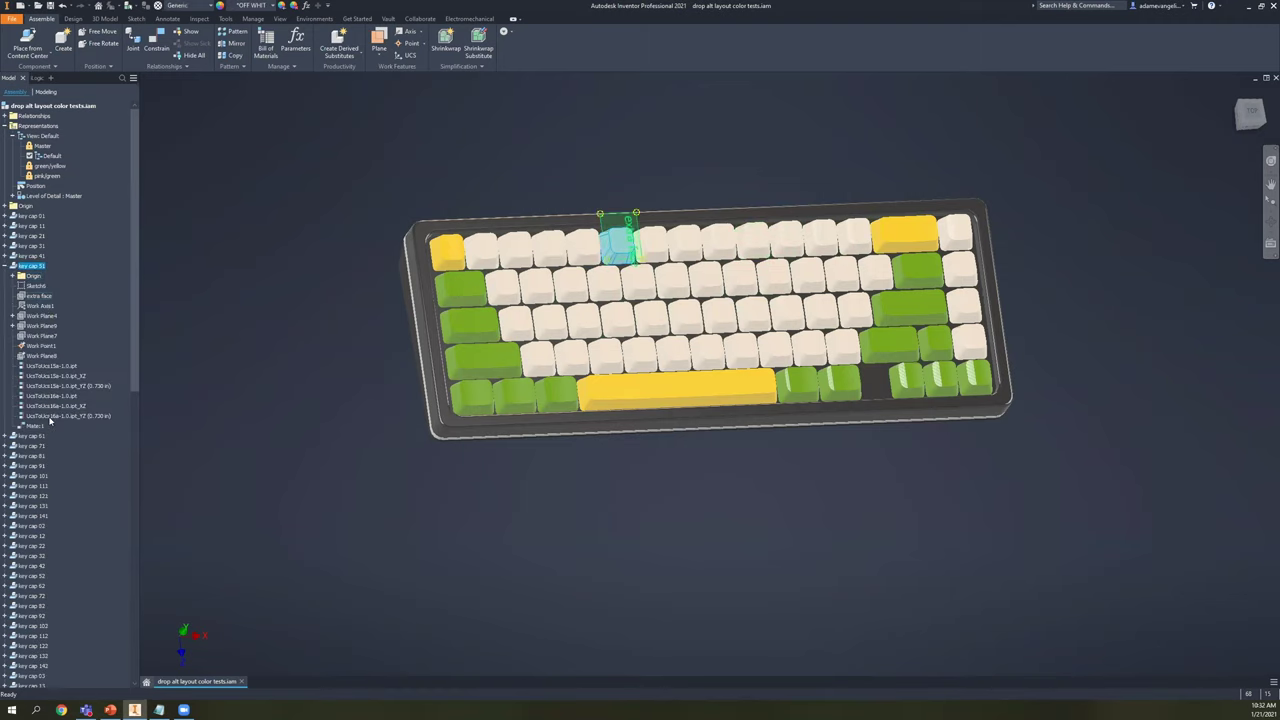
pyautogui.click(235, 383)
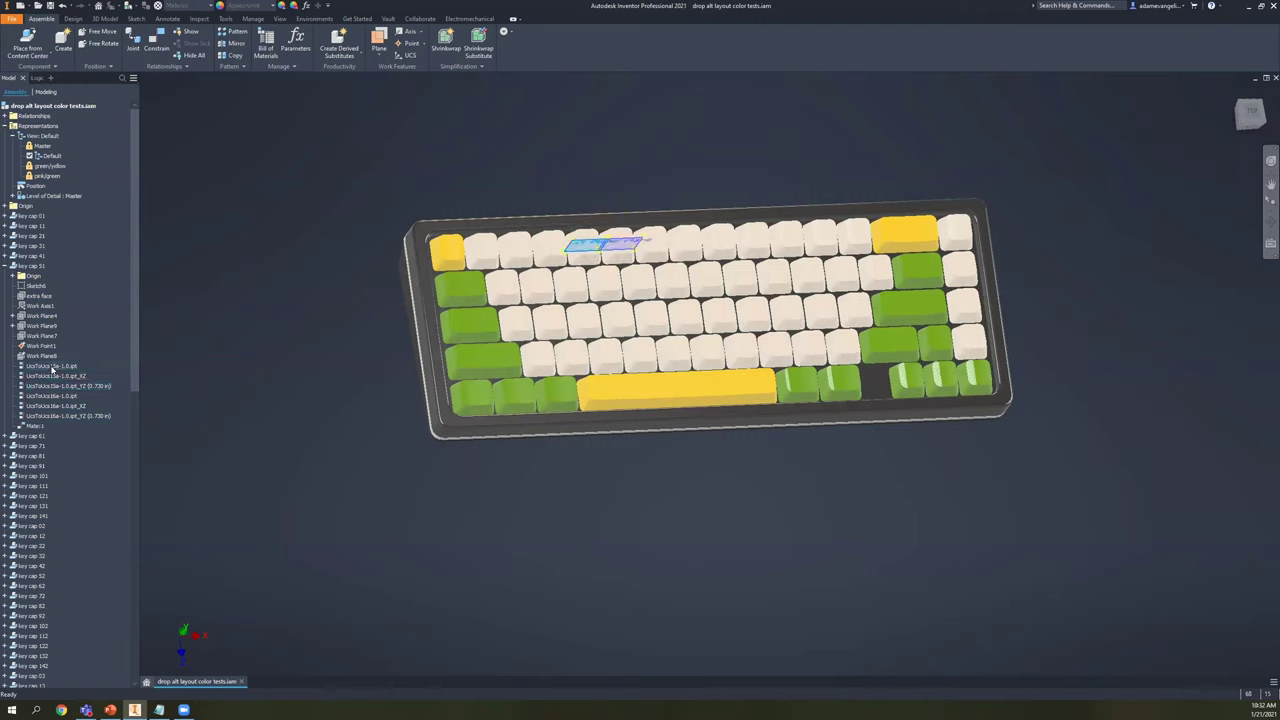
pyautogui.click(50, 375)
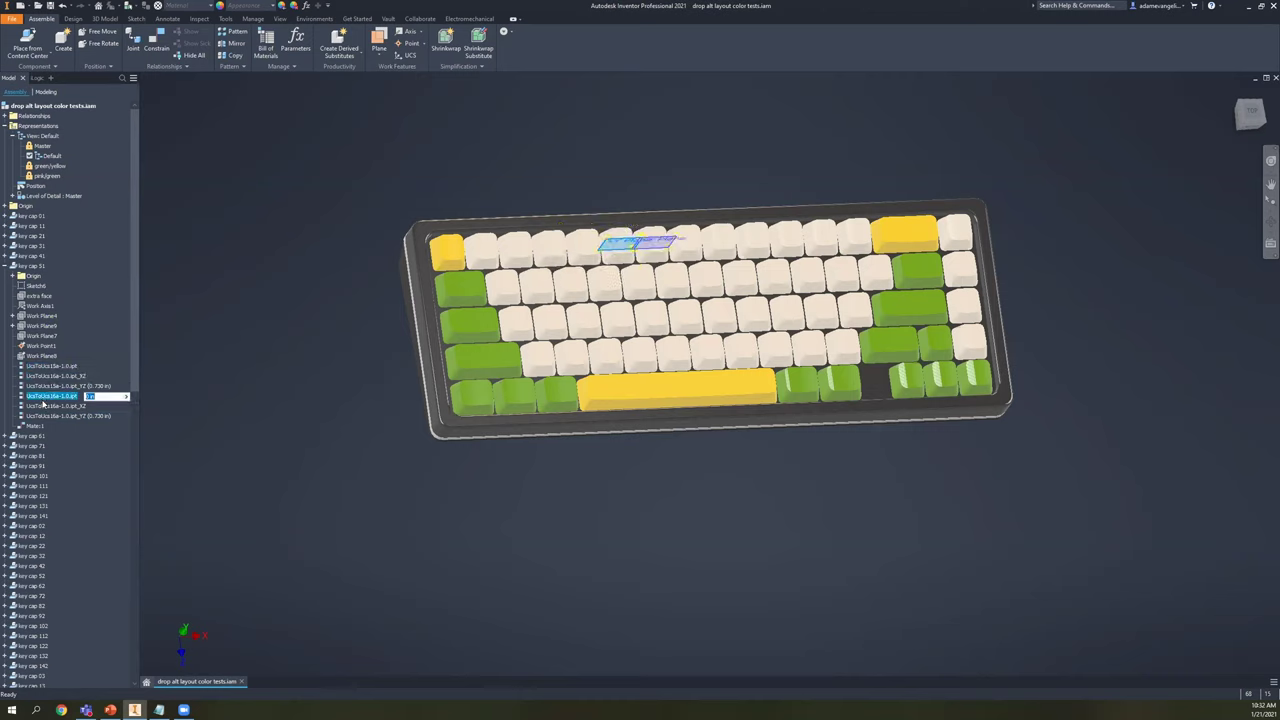
pyautogui.click(42, 406)
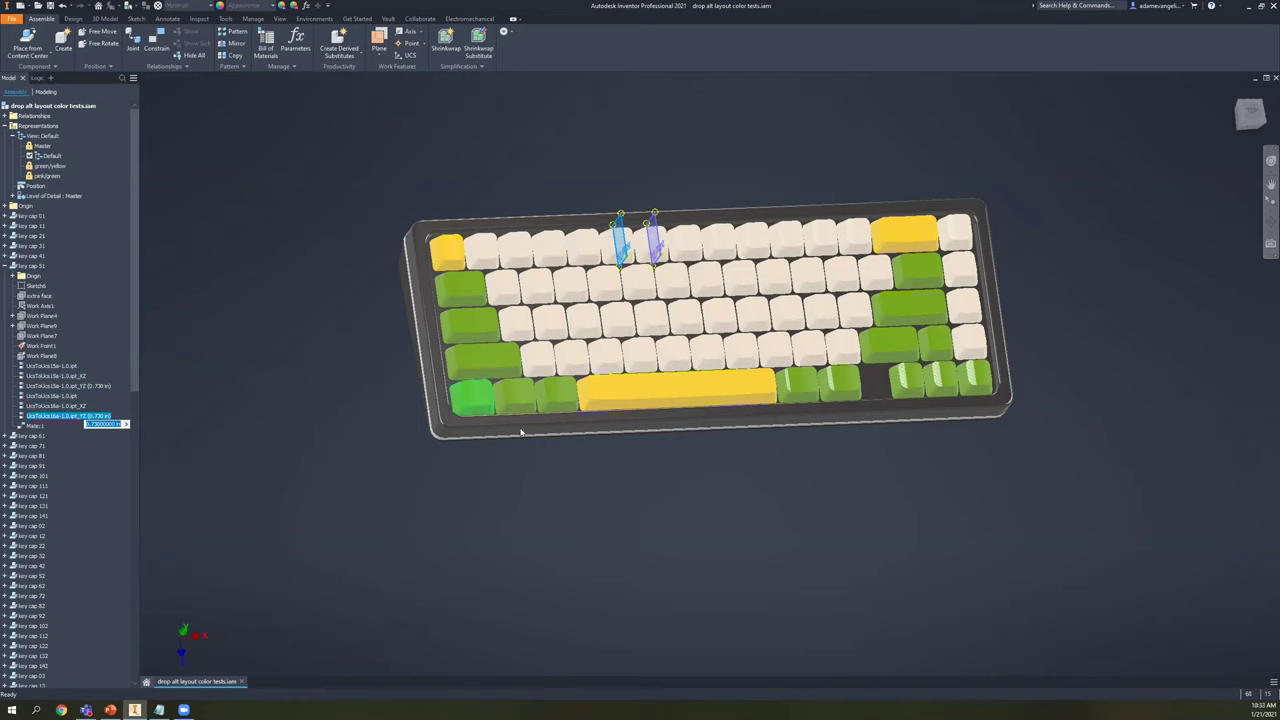
pyautogui.click(540, 512)
# - Examine the keyboard's different key cap widths and the list of iLogic rules stored in the assembly
pyautogui.keyDown('shift'); pyautogui.moveTo(497, 477); pyautogui.dragTo(454, 491, button='middle'); pyautogui.keyUp('shift')
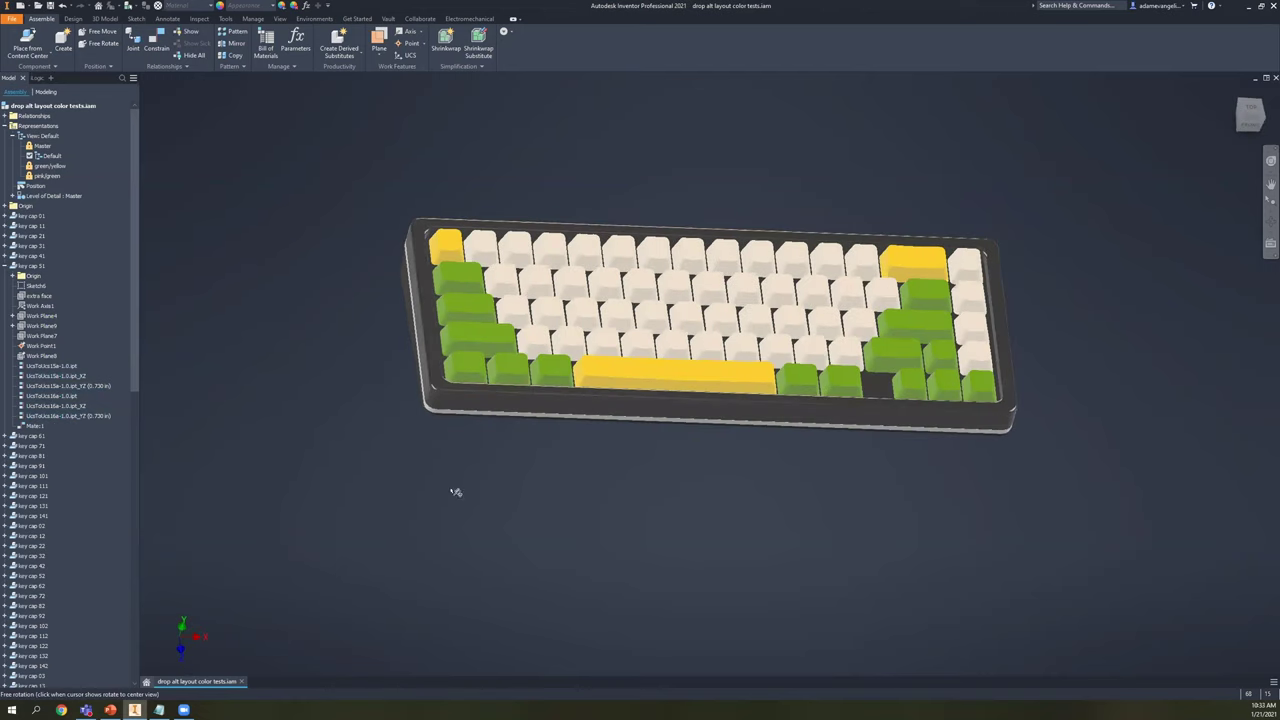
pyautogui.moveTo(928, 264); pyautogui.dragTo(789, 314, button='middle')
pyautogui.click(789, 314)
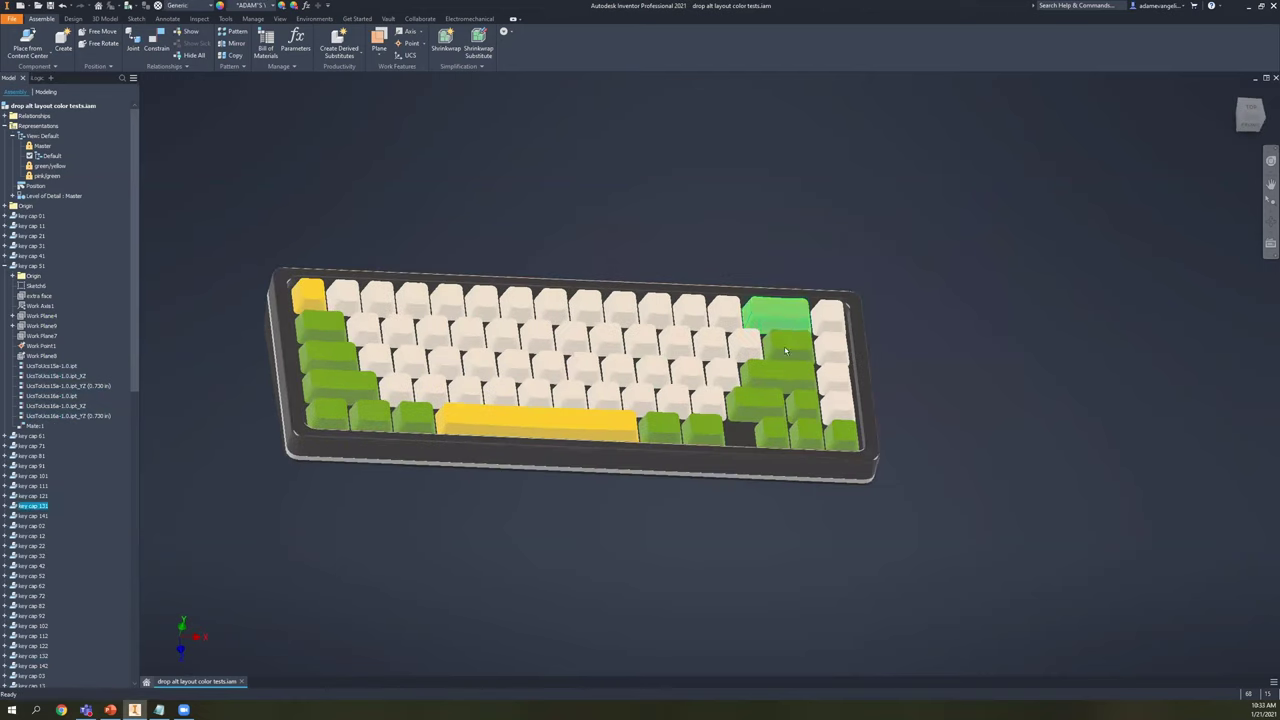
pyautogui.click(323, 328)
pyautogui.click(230, 438)
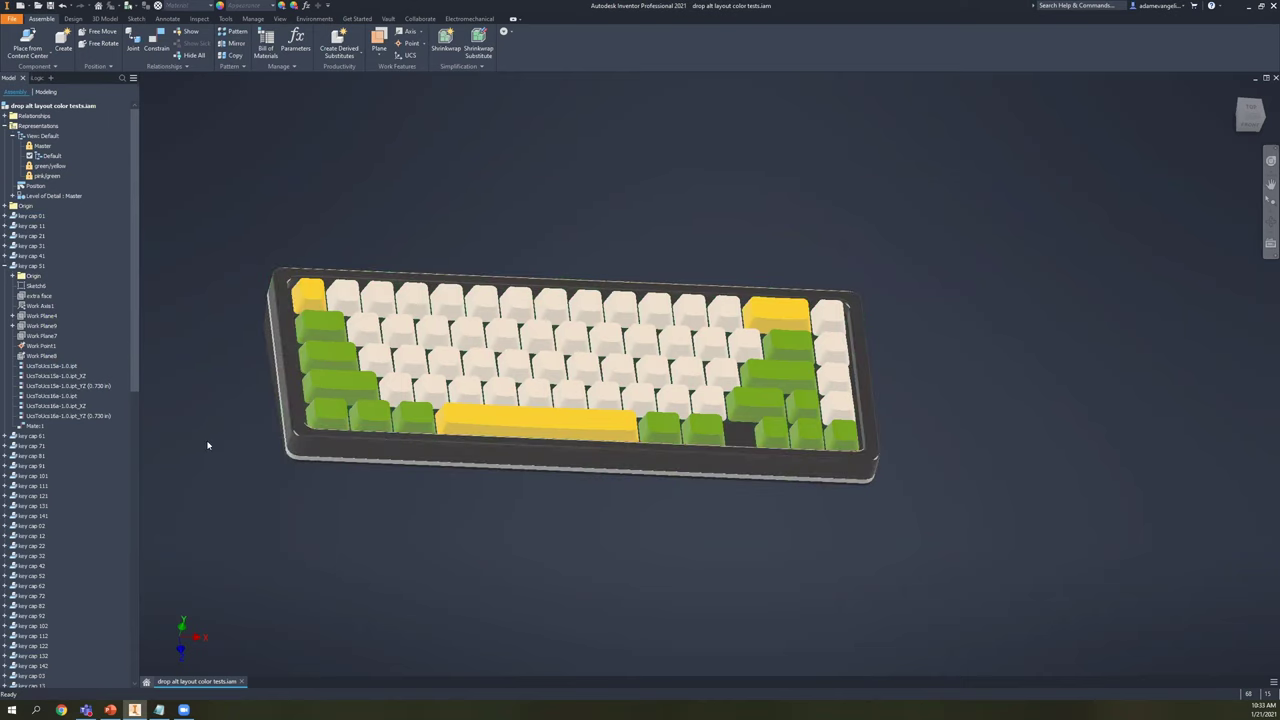
pyautogui.keyDown('shift'); pyautogui.moveTo(208, 445); pyautogui.dragTo(429, 471, button='middle'); pyautogui.keyUp('shift')
pyautogui.moveTo(322, 465); pyautogui.dragTo(294, 400, button='middle')
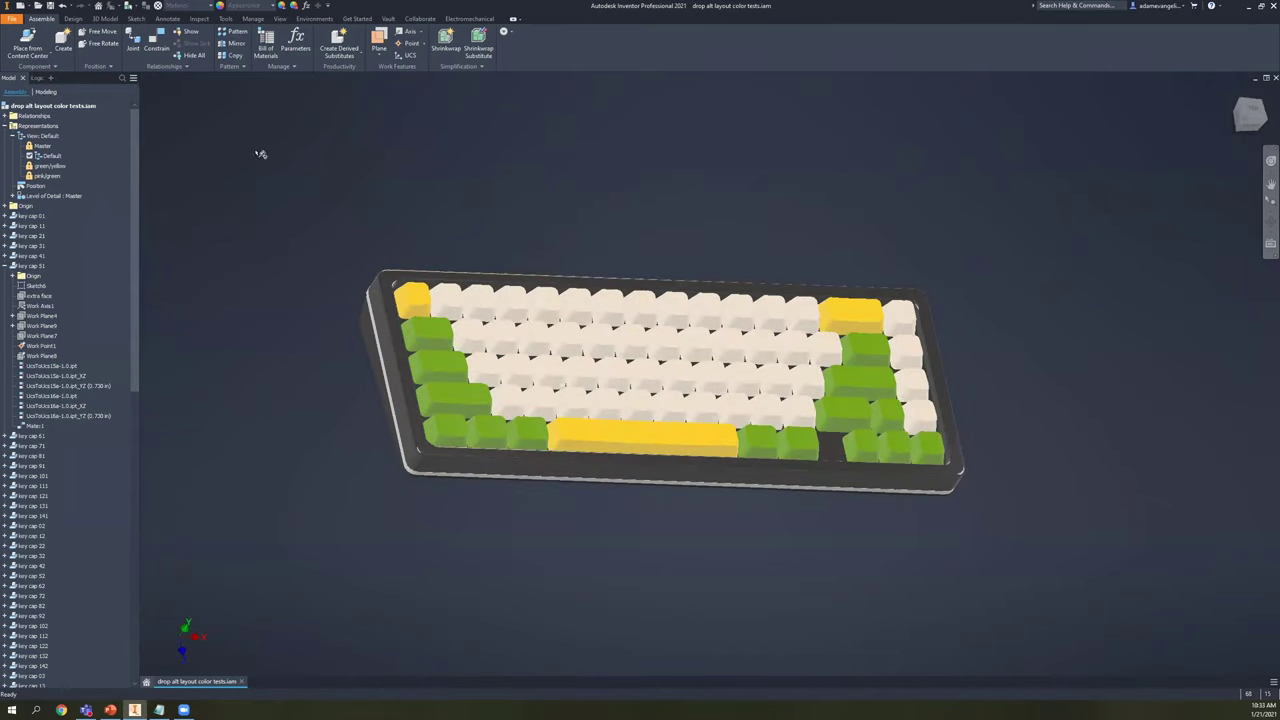
pyautogui.click(40, 78)
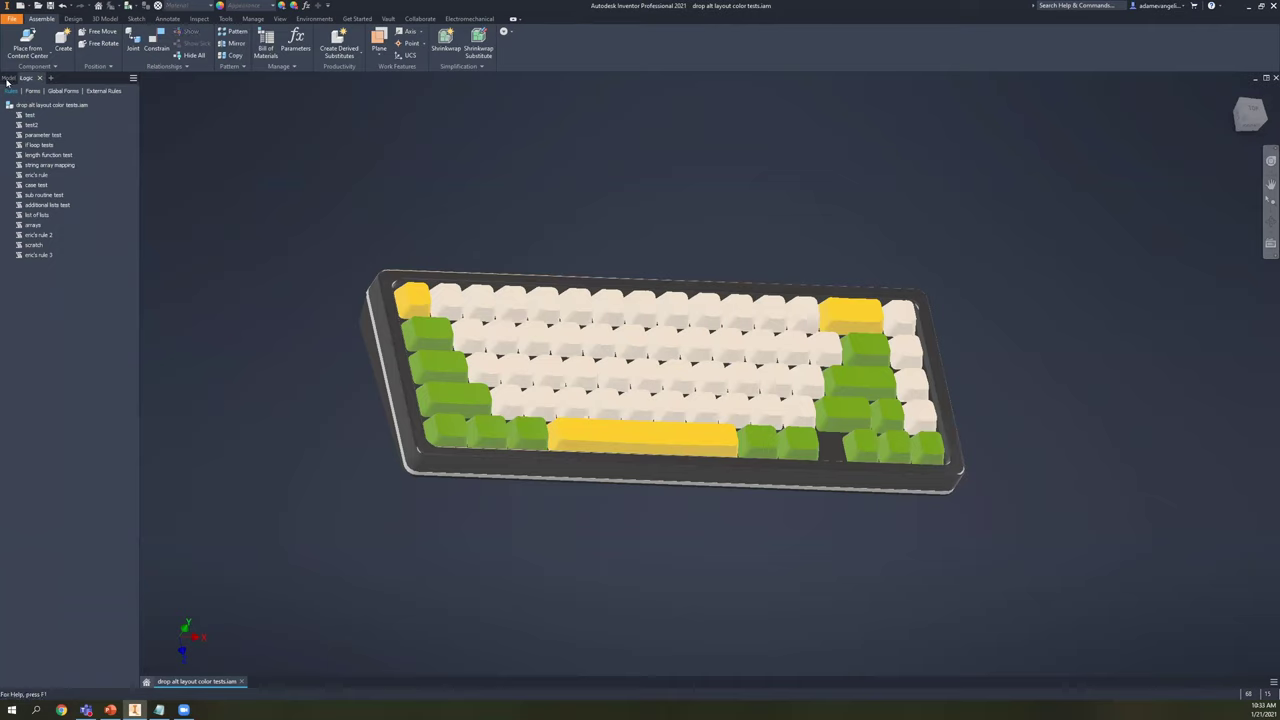
pyautogui.moveTo(380, 154); pyautogui.dragTo(316, 298)
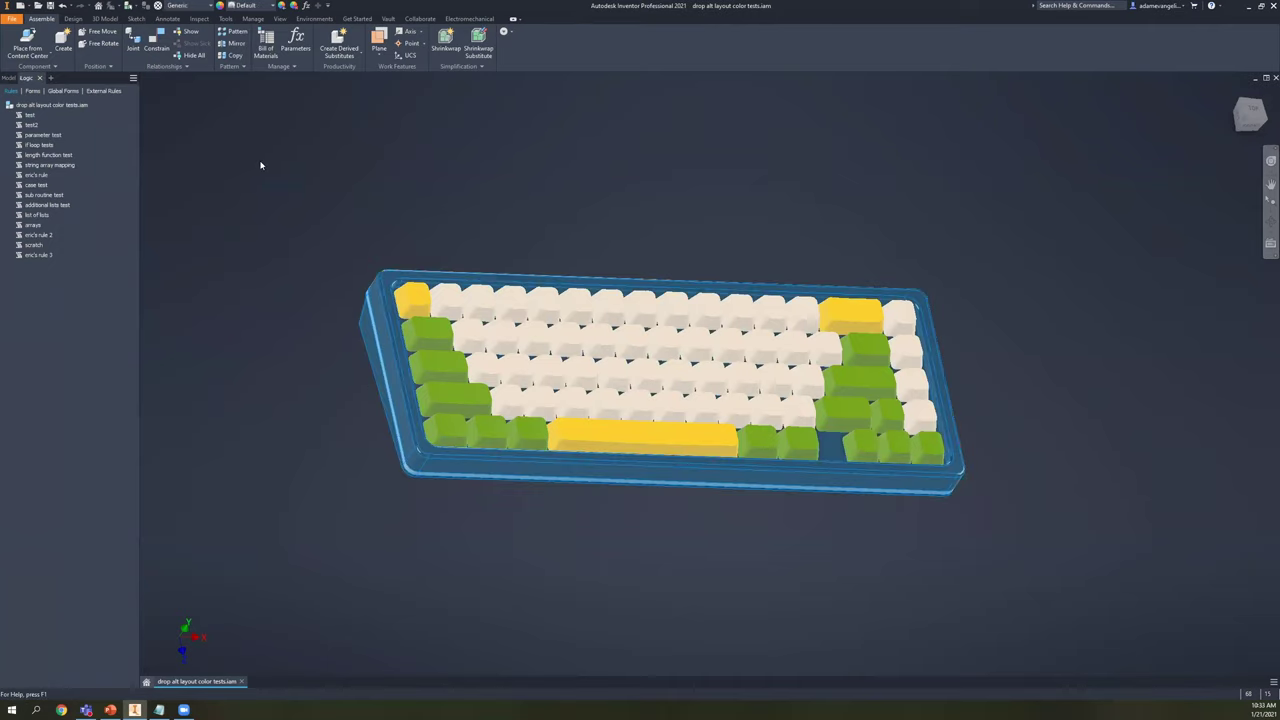
pyautogui.click(260, 451)
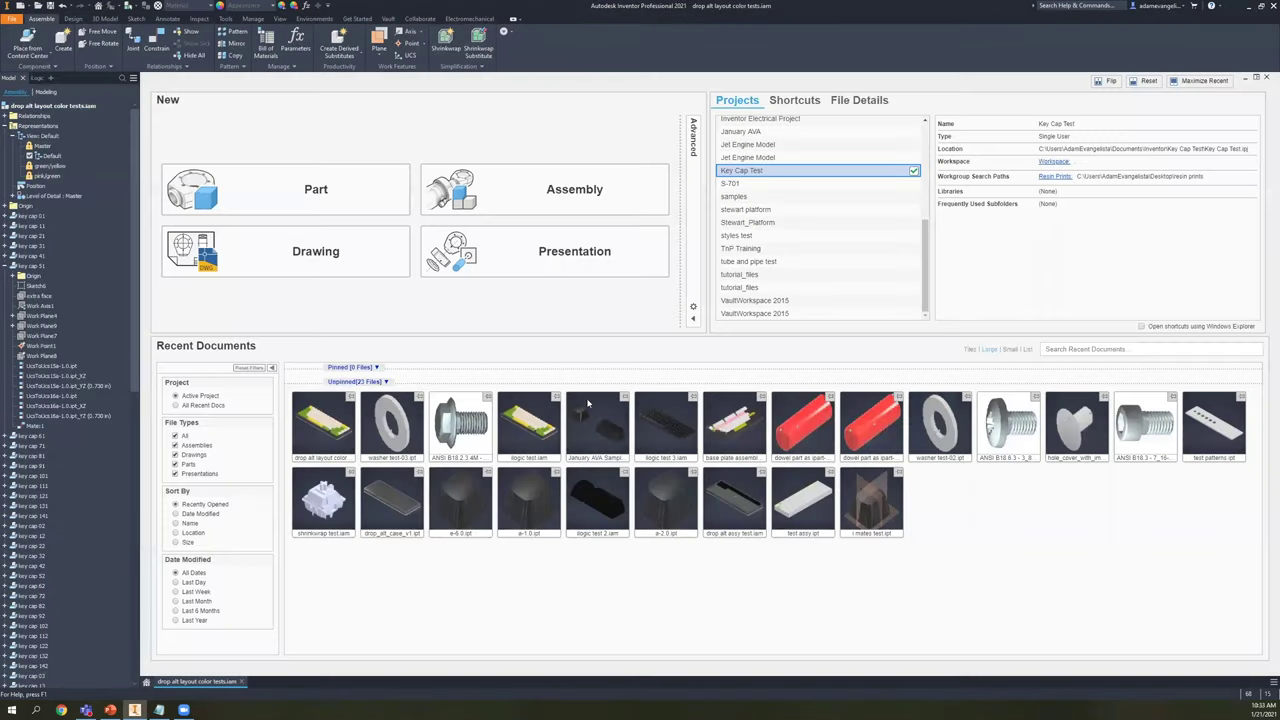
# - Open the January AVA Sample assembly, show its iLogic rules and delete both sample key caps
pyautogui.doubleClick(589, 405)
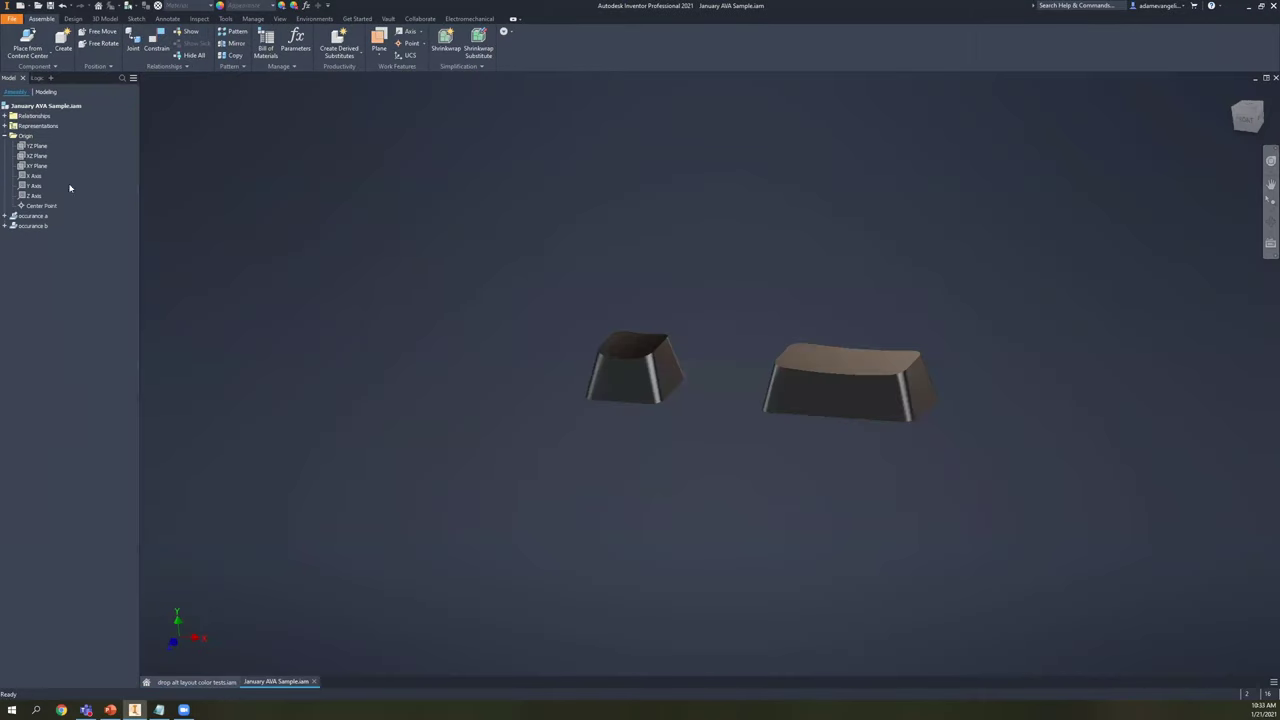
pyautogui.click(37, 78)
pyautogui.moveTo(1066, 496); pyautogui.dragTo(490, 272)
pyautogui.press('Delete')
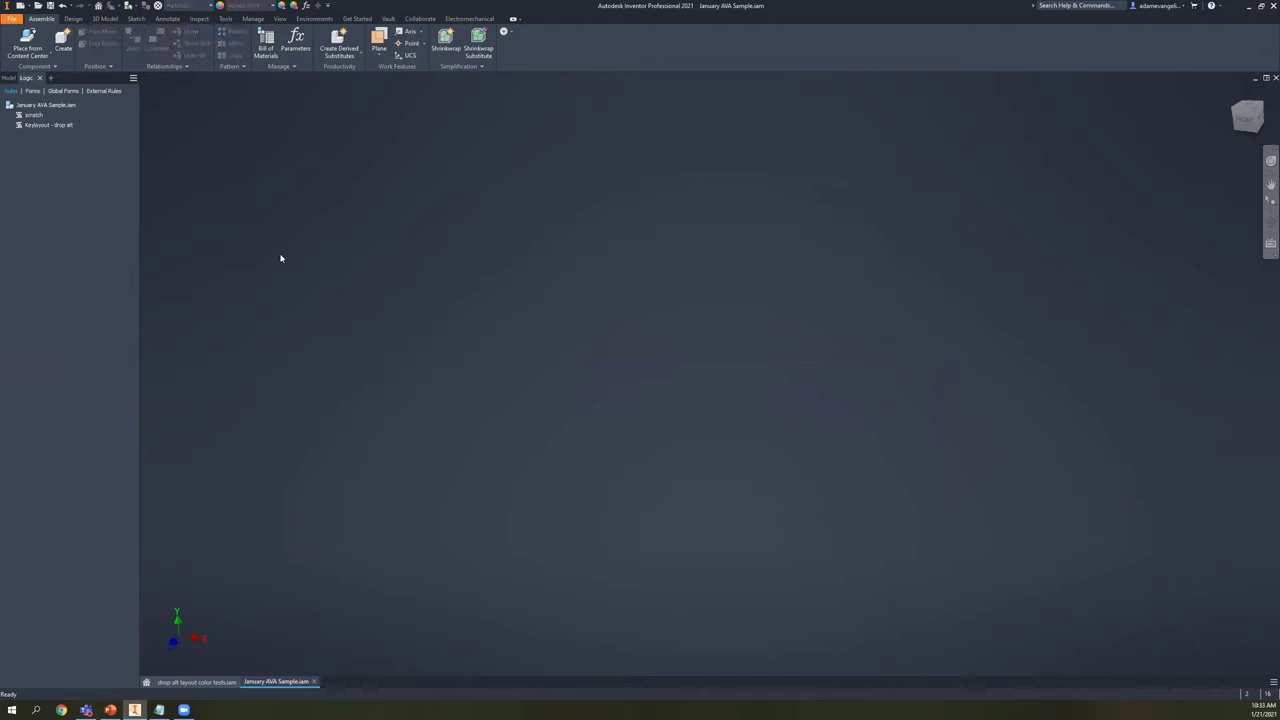
# - Open the Keylayout - drop alt rule for editing and examine its lists of key cap file names per row
pyautogui.rightClick(47, 125)
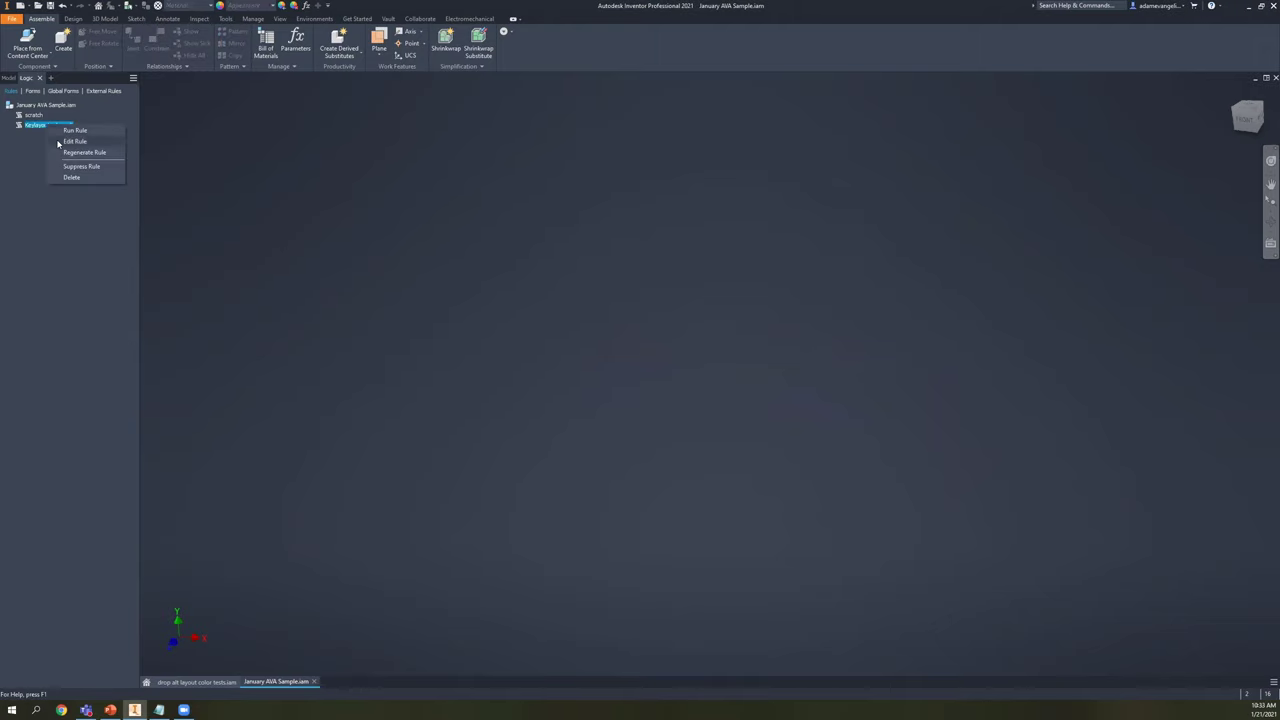
pyautogui.click(64, 142)
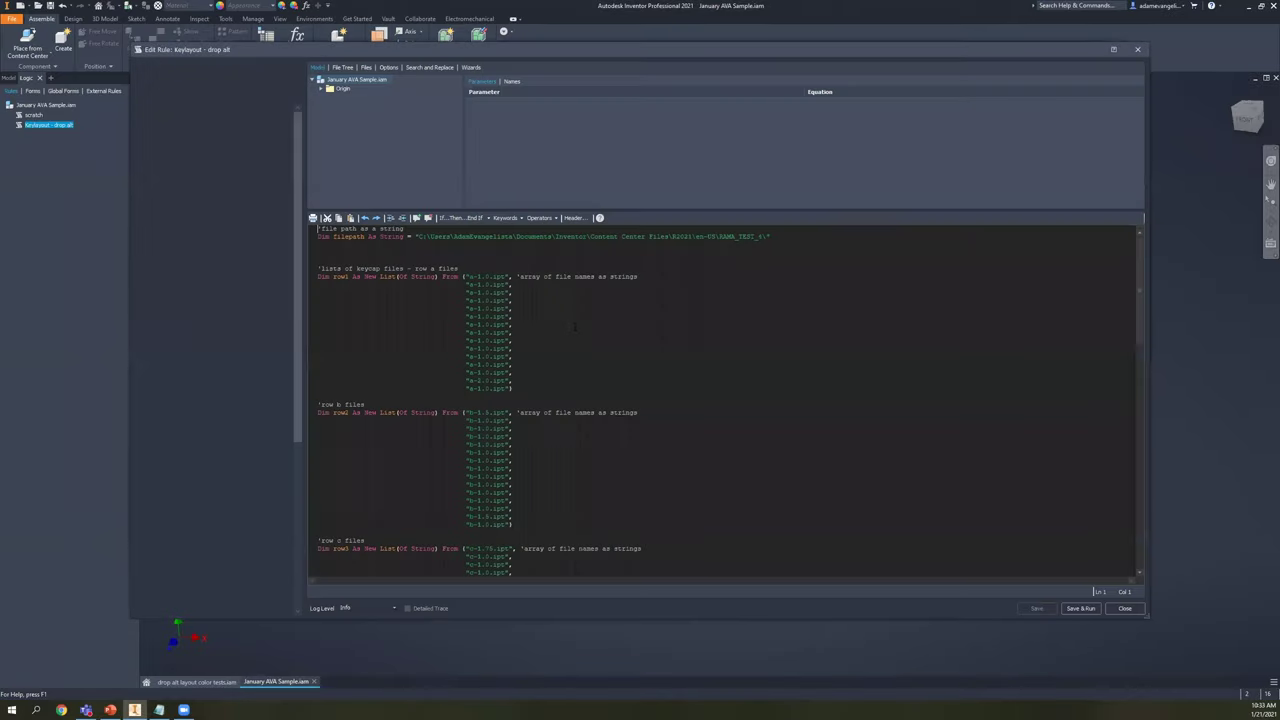
pyautogui.scroll(-10, 575, 326)
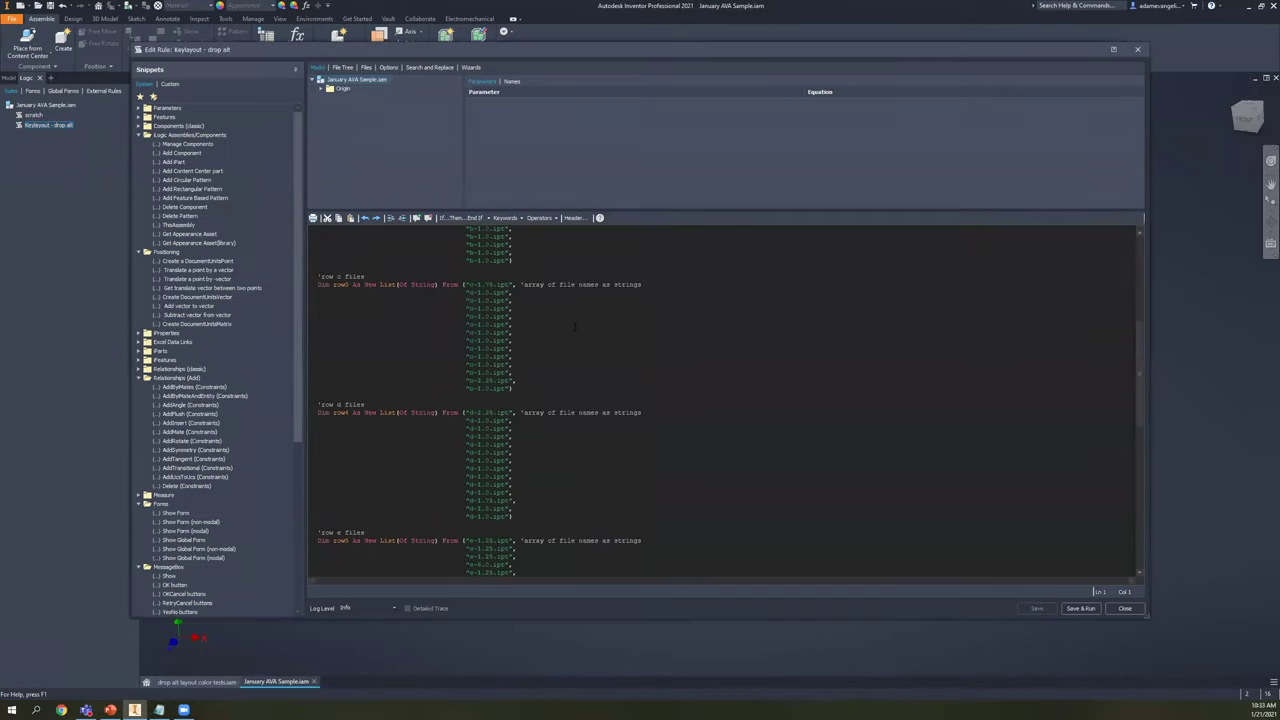
pyautogui.scroll(6, 575, 326)
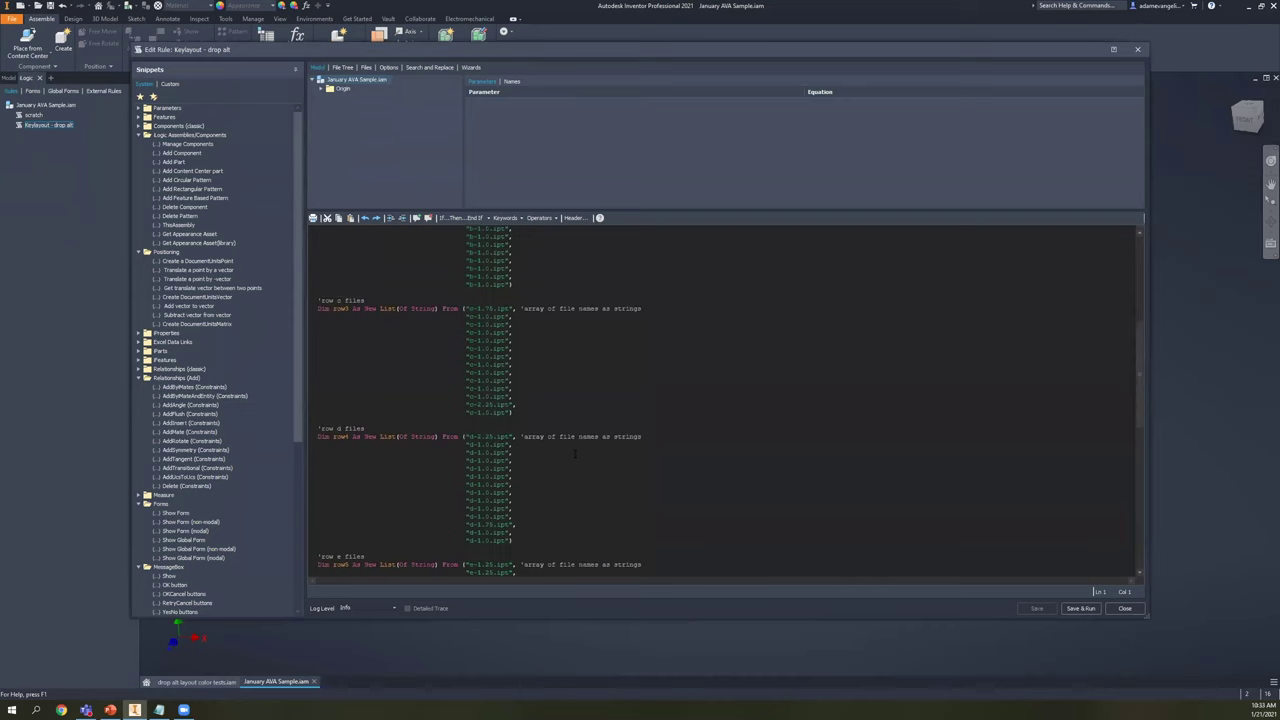
pyautogui.scroll(4, 574, 470)
pyautogui.moveTo(517, 376); pyautogui.dragTo(427, 318)
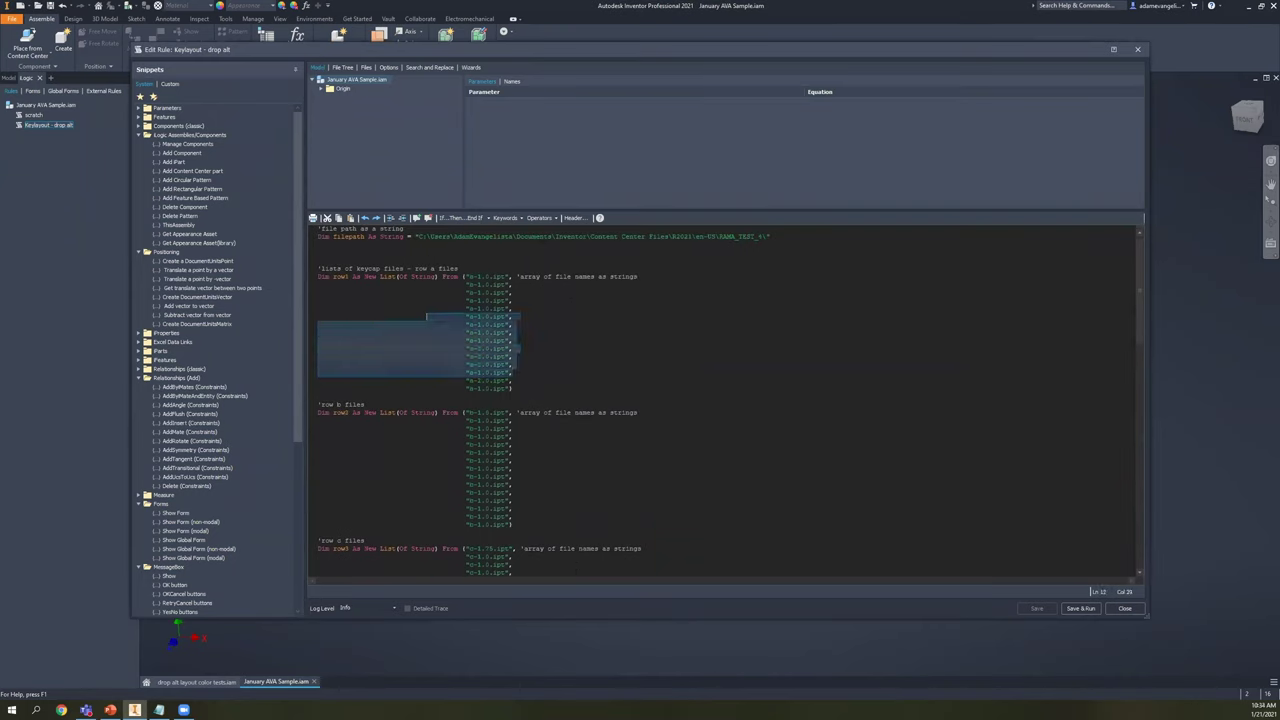
pyautogui.click(440, 318)
# - Examine the rule's loop through the rows, including the code that adds the first key cap and constrains it to the origin
pyautogui.scroll(-20, 440, 318)
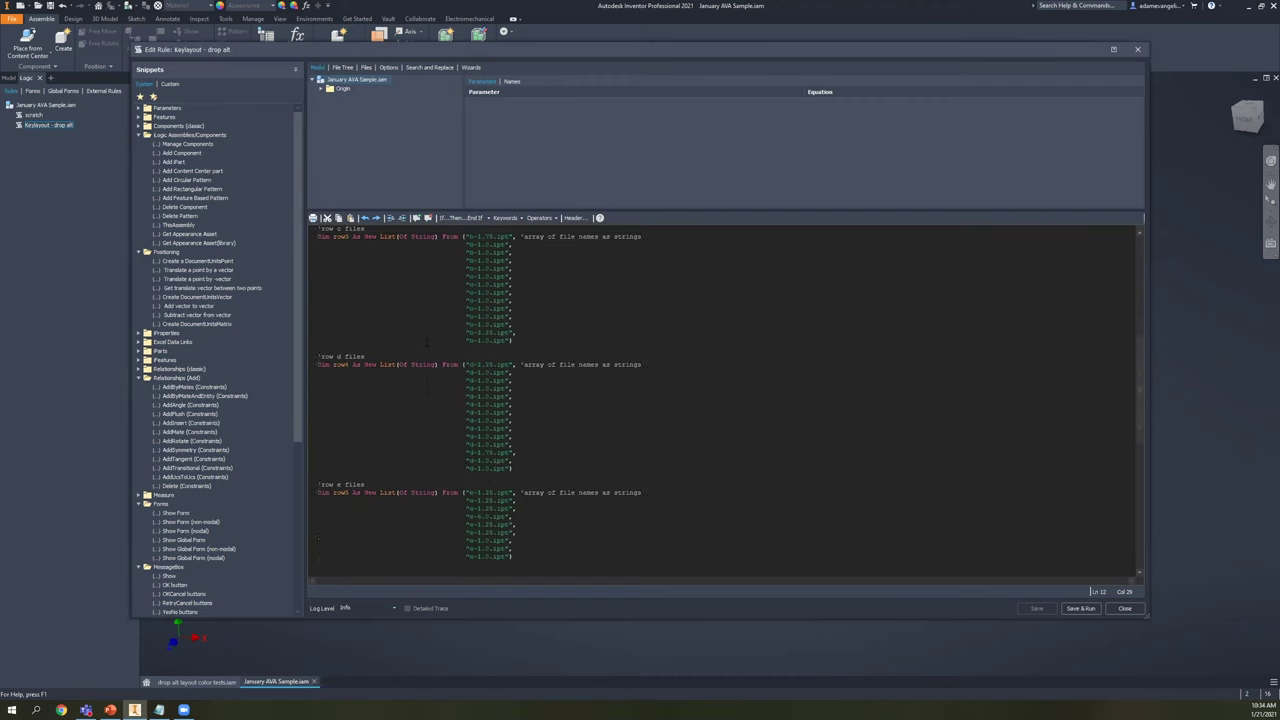
pyautogui.scroll(-3, 440, 400)
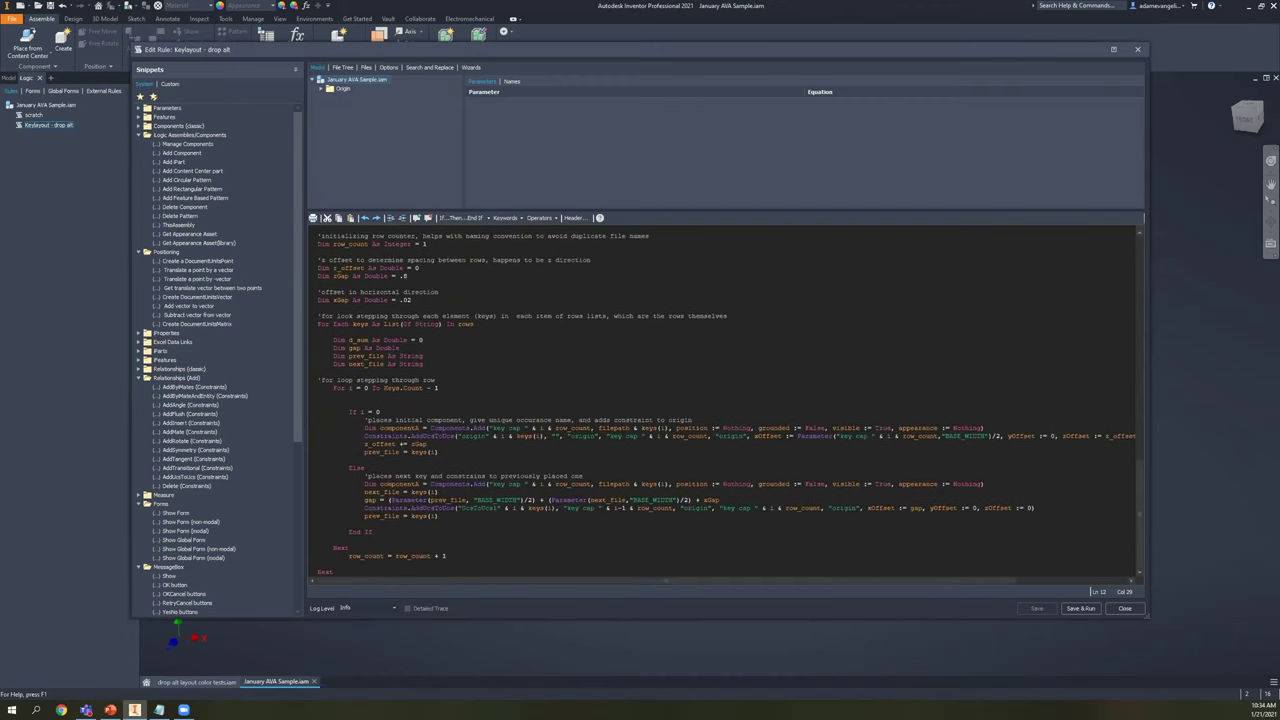
pyautogui.moveTo(349, 548); pyautogui.dragTo(318, 397)
pyautogui.click(440, 452)
pyautogui.moveTo(411, 428); pyautogui.dragTo(492, 428)
pyautogui.moveTo(365, 436); pyautogui.dragTo(521, 439)
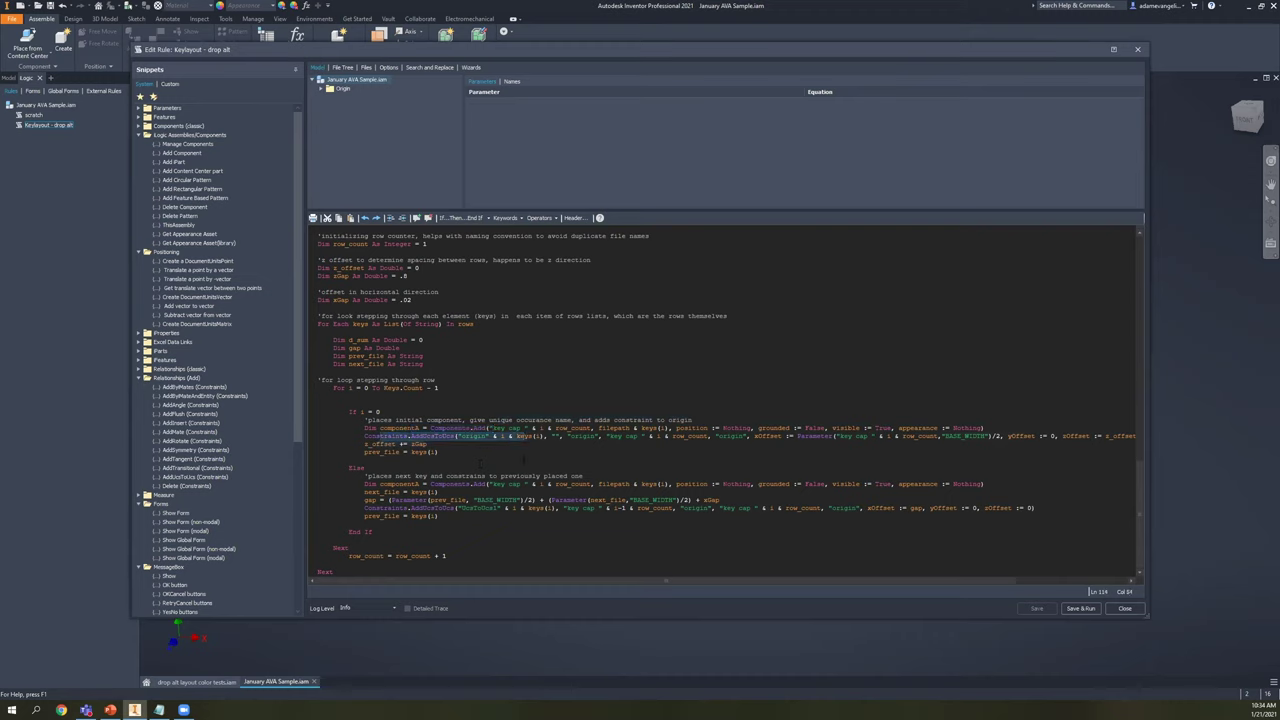
pyautogui.click(524, 458)
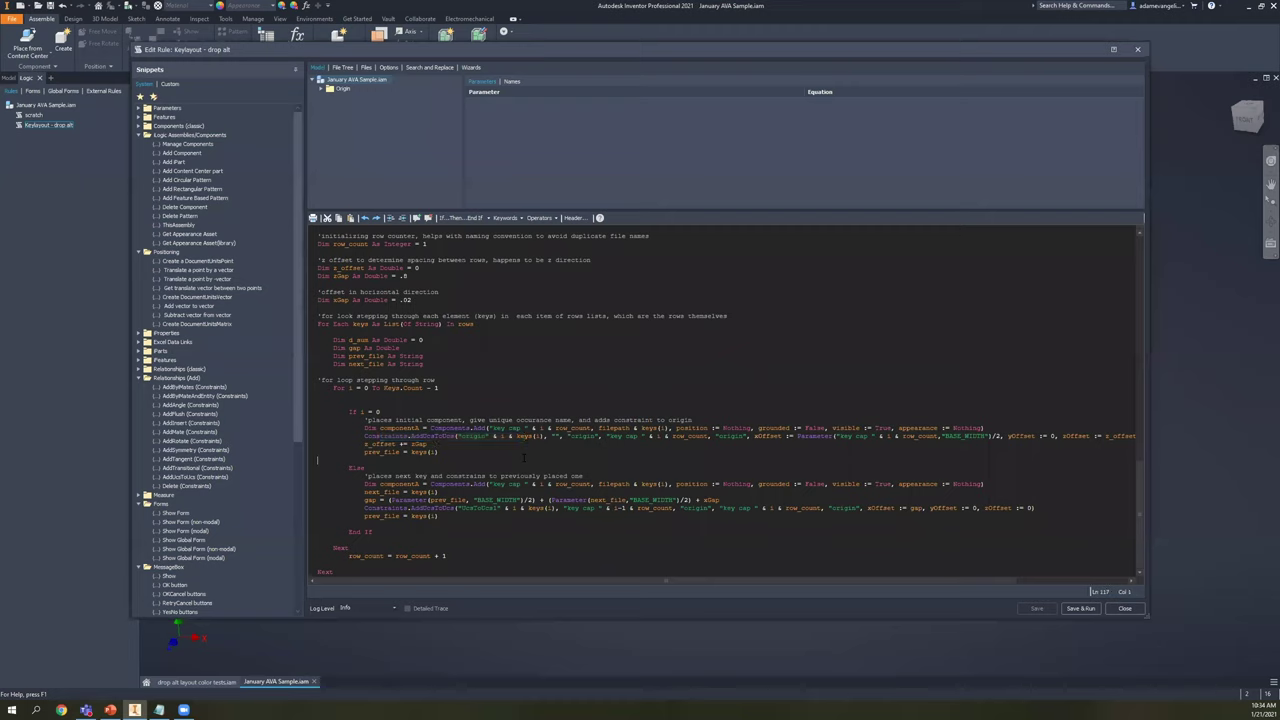
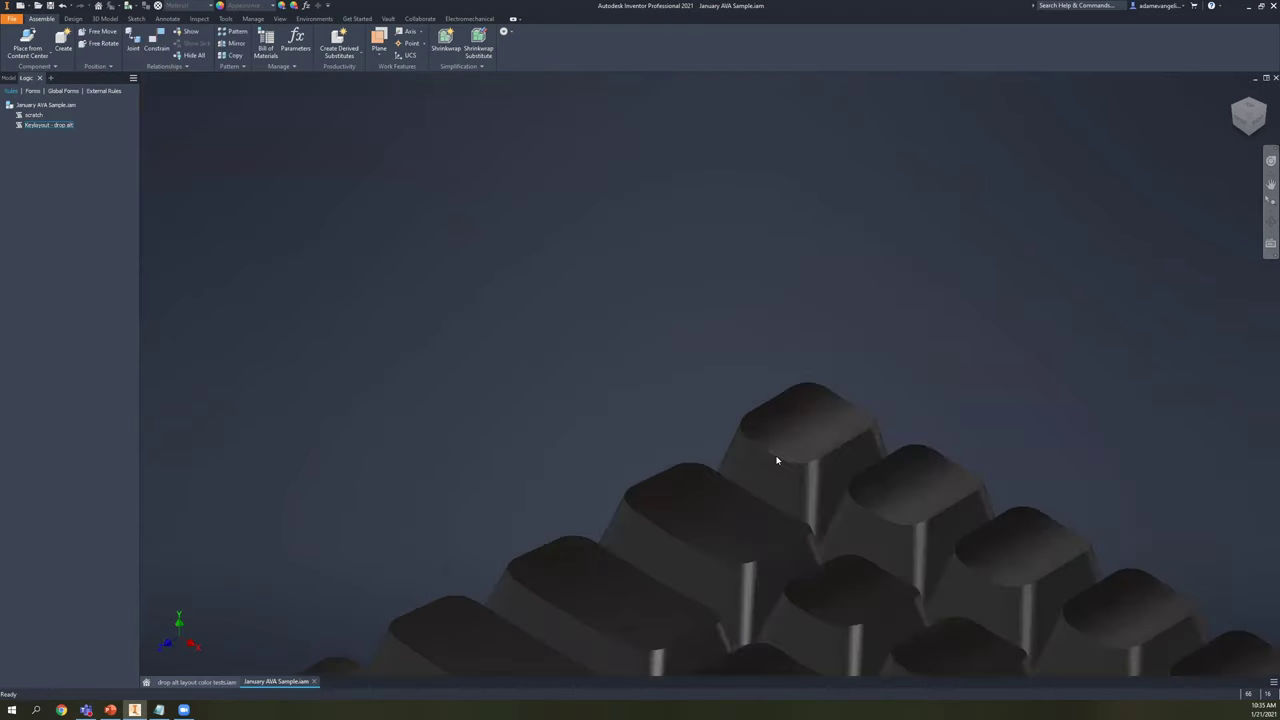
# - Examine the generated keyboard layout and individual key caps from several viewing angles
pyautogui.scroll(-2, 705, 300)
pyautogui.moveTo(800, 664); pyautogui.dragTo(691, 400, button='middle')
pyautogui.scroll(-3, 640, 400)
pyautogui.click(688, 357)
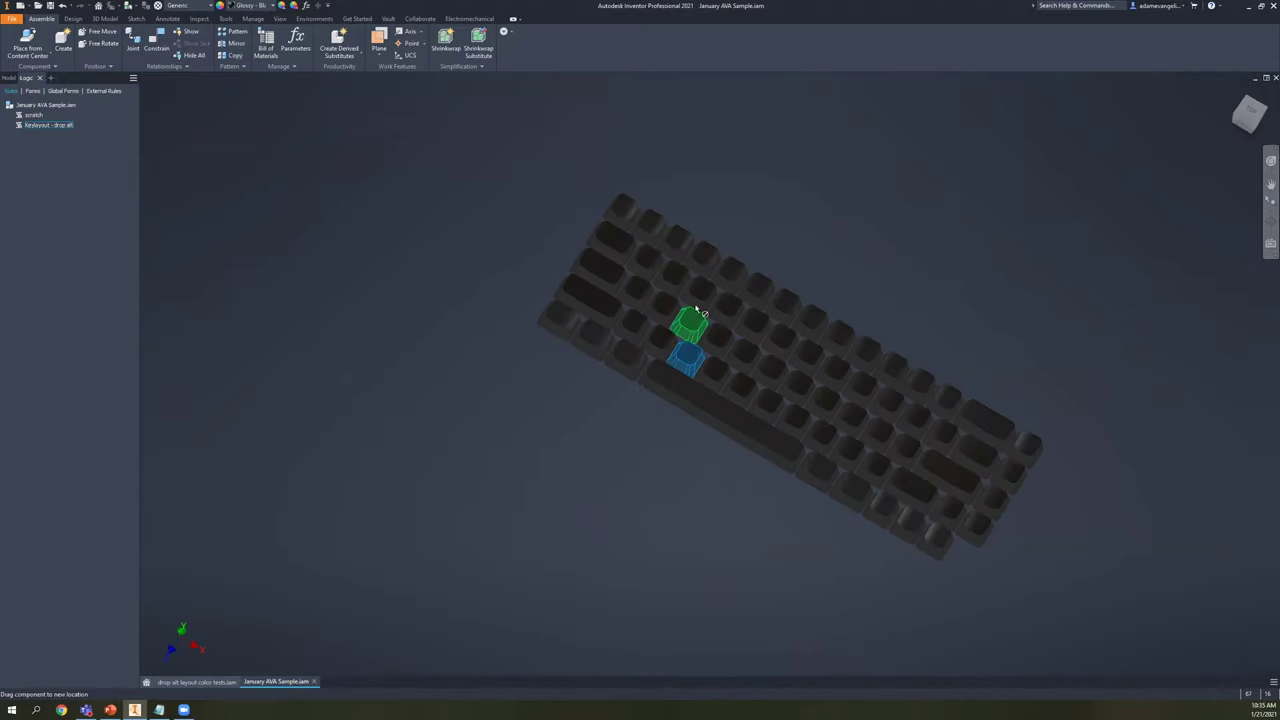
pyautogui.click(696, 308)
pyautogui.click(703, 258)
pyautogui.keyDown('shift'); pyautogui.moveTo(686, 486); pyautogui.dragTo(760, 400, button='middle'); pyautogui.keyUp('shift')
pyautogui.press('F5')
# - Examine the origin and UCS-to-UCS constraints the rule created on the first key cap
pyautogui.click(9, 78)
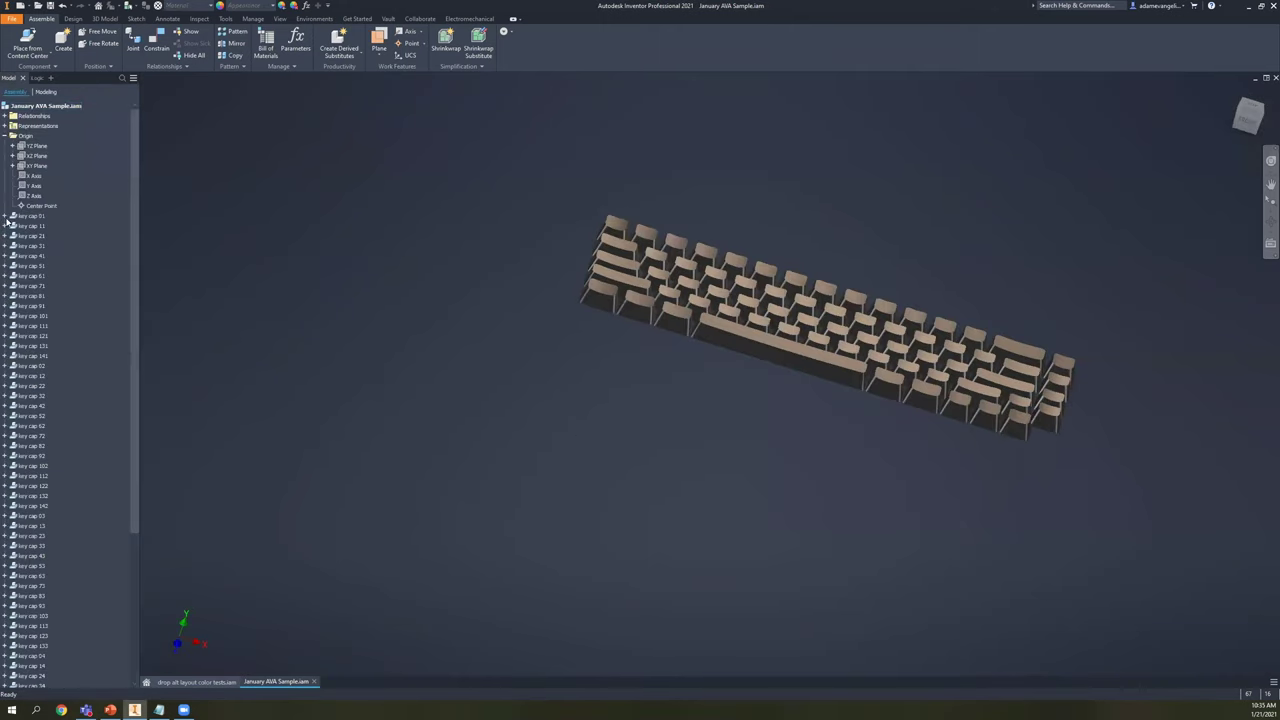
pyautogui.click(5, 215)
pyautogui.click(45, 316)
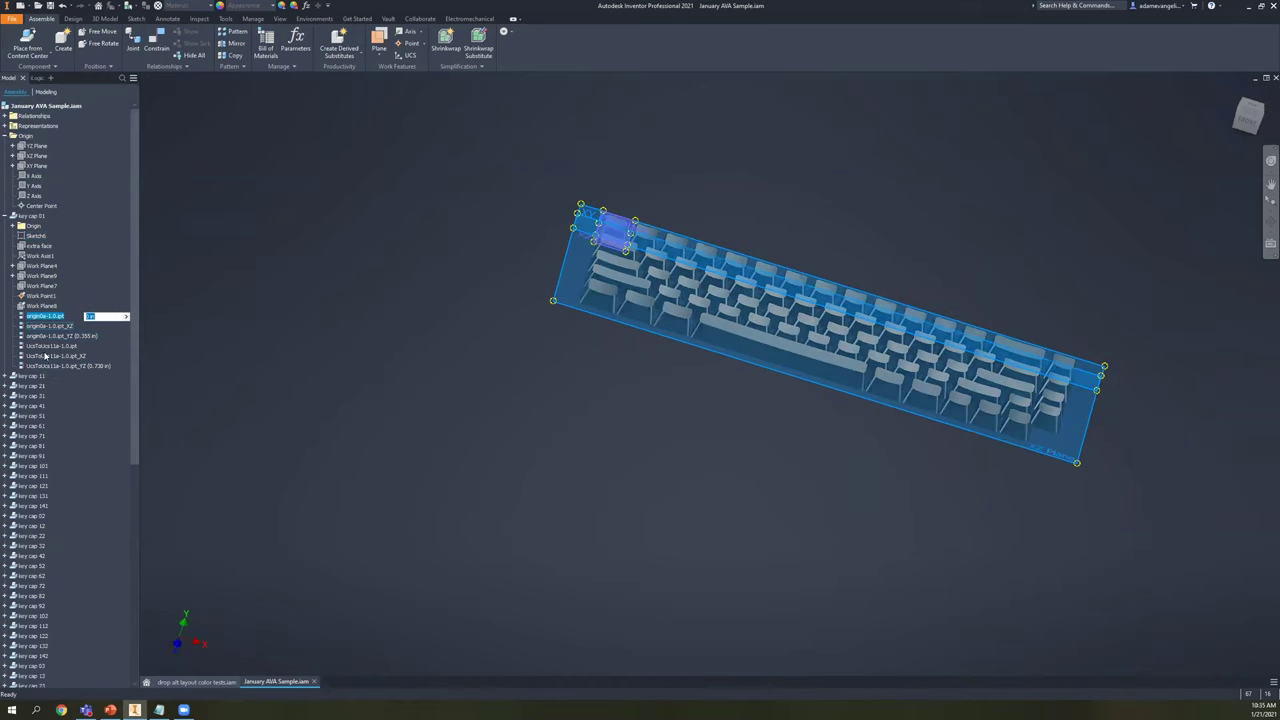
pyautogui.click(637, 417)
pyautogui.keyDown('shift'); pyautogui.moveTo(593, 427); pyautogui.dragTo(631, 445, button='middle'); pyautogui.keyUp('shift')
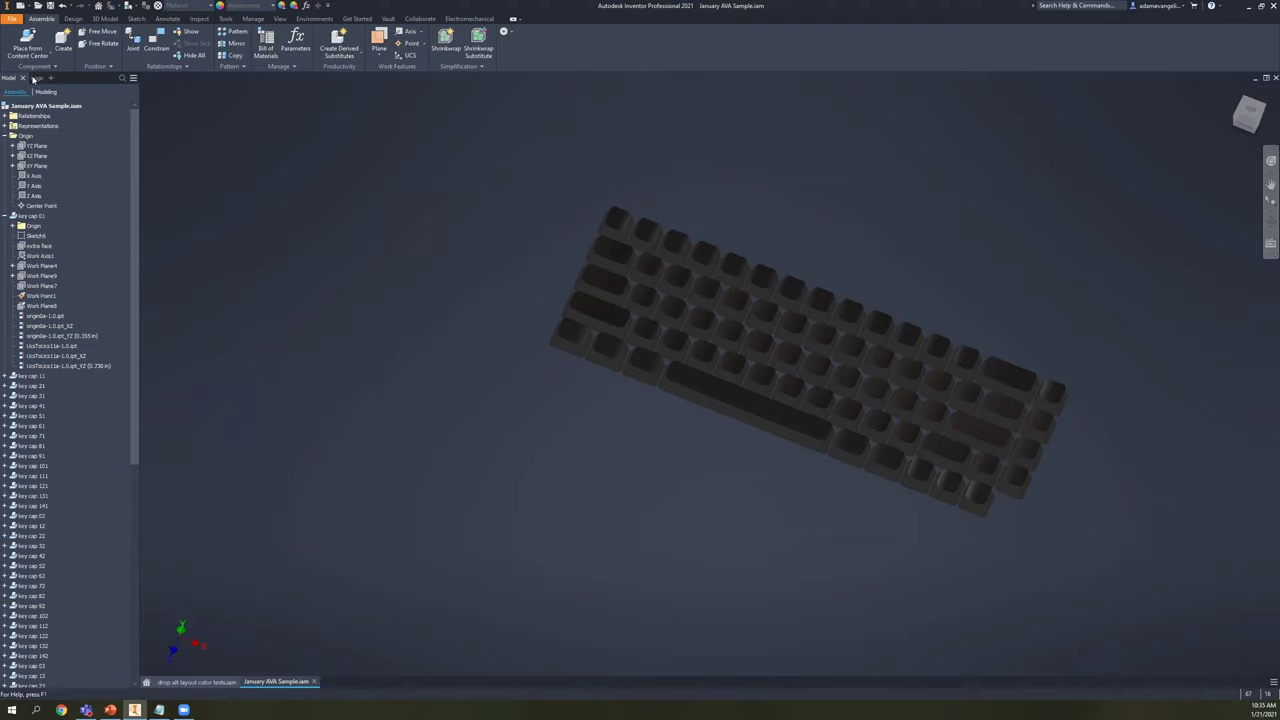
pyautogui.moveTo(157, 167); pyautogui.dragTo(55, 172, button='middle')
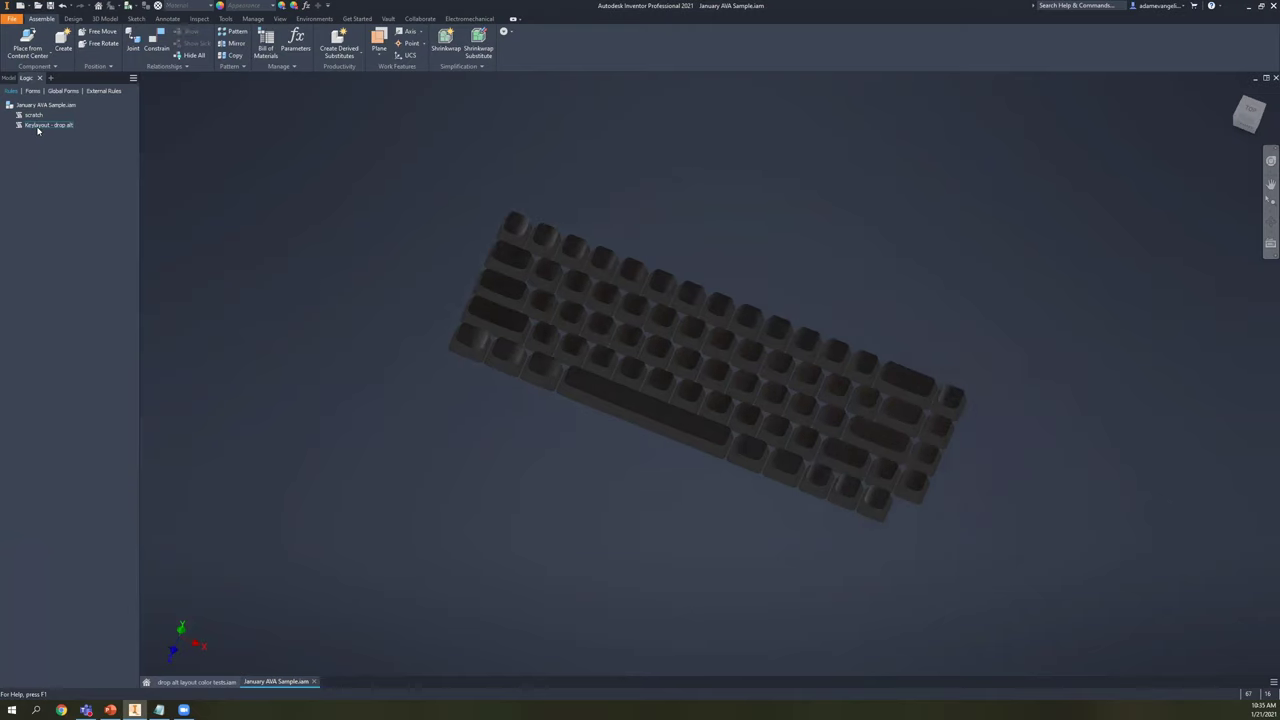
# - Reopen the Keylayout - drop alt rule, review its component placement and UCS constraint lines, and close it
pyautogui.doubleClick(38, 125)
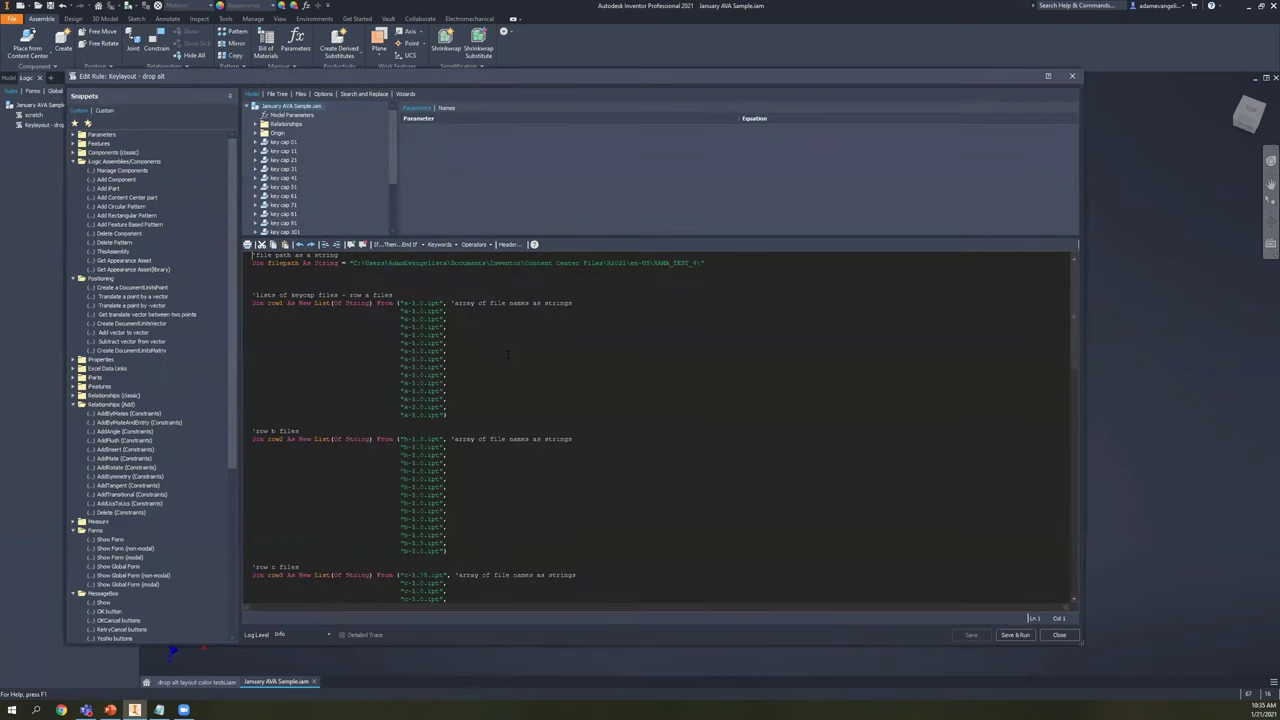
pyautogui.click(369, 354)
pyautogui.scroll(-4, 369, 354)
pyautogui.scroll(-2, 369, 380)
pyautogui.scroll(-20, 369, 383)
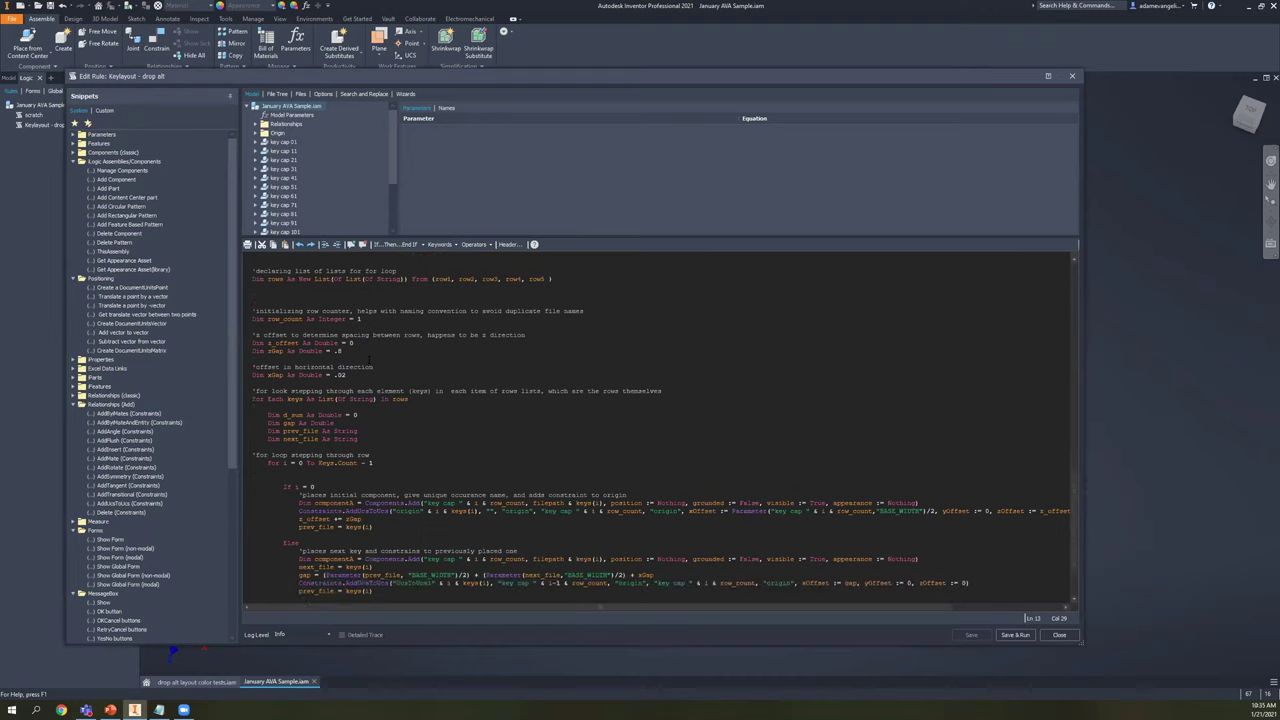
pyautogui.scroll(-2, 369, 360)
pyautogui.moveTo(334, 455); pyautogui.dragTo(423, 455)
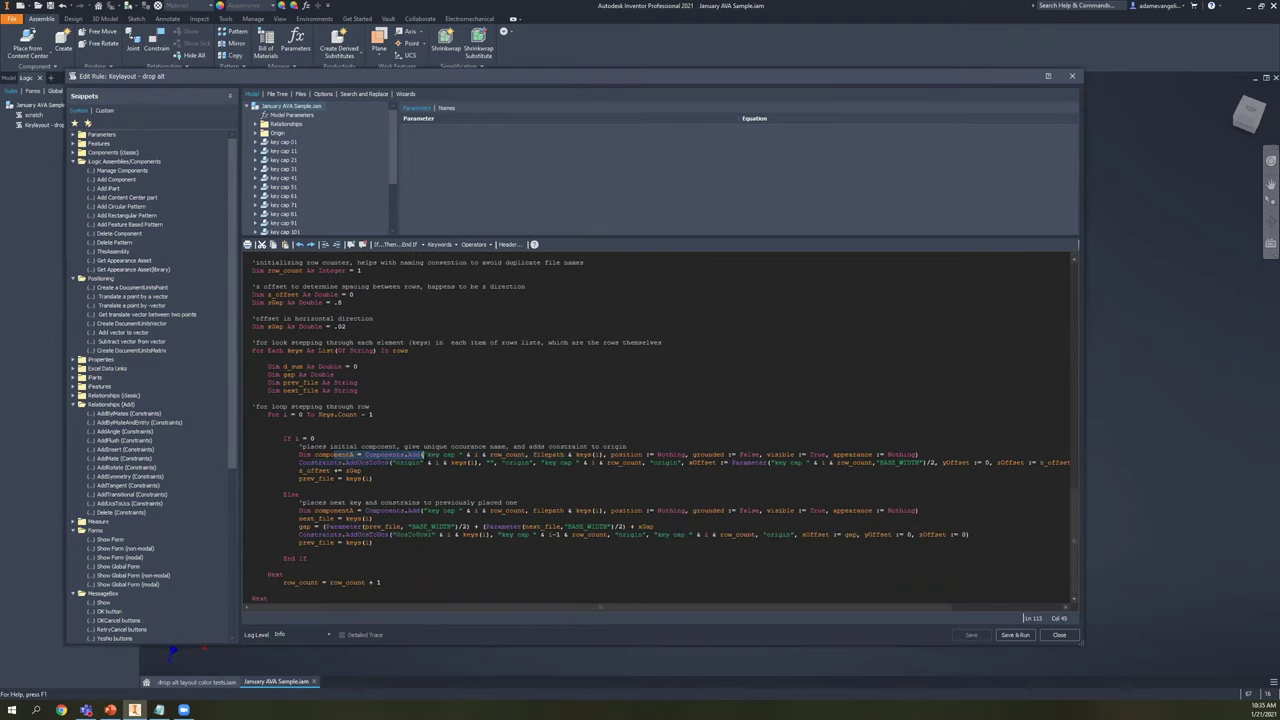
pyautogui.click(407, 463)
pyautogui.scroll(5, 410, 462)
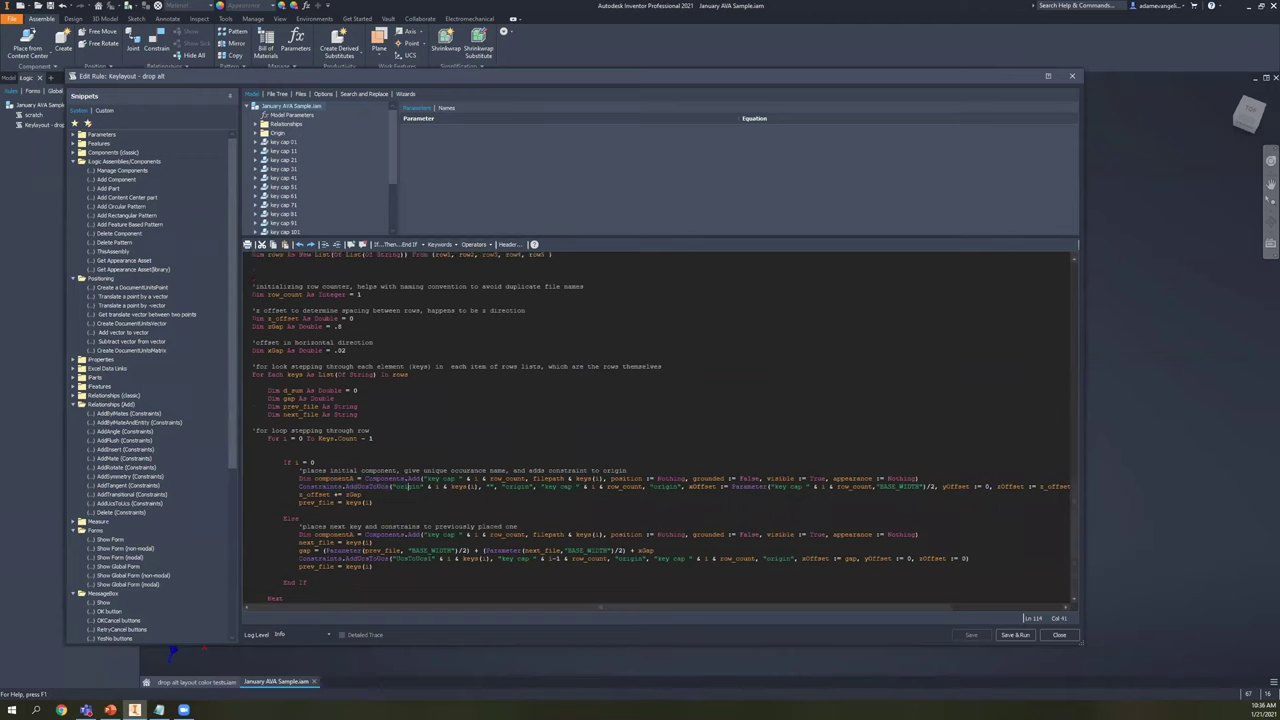
pyautogui.scroll(15, 409, 474)
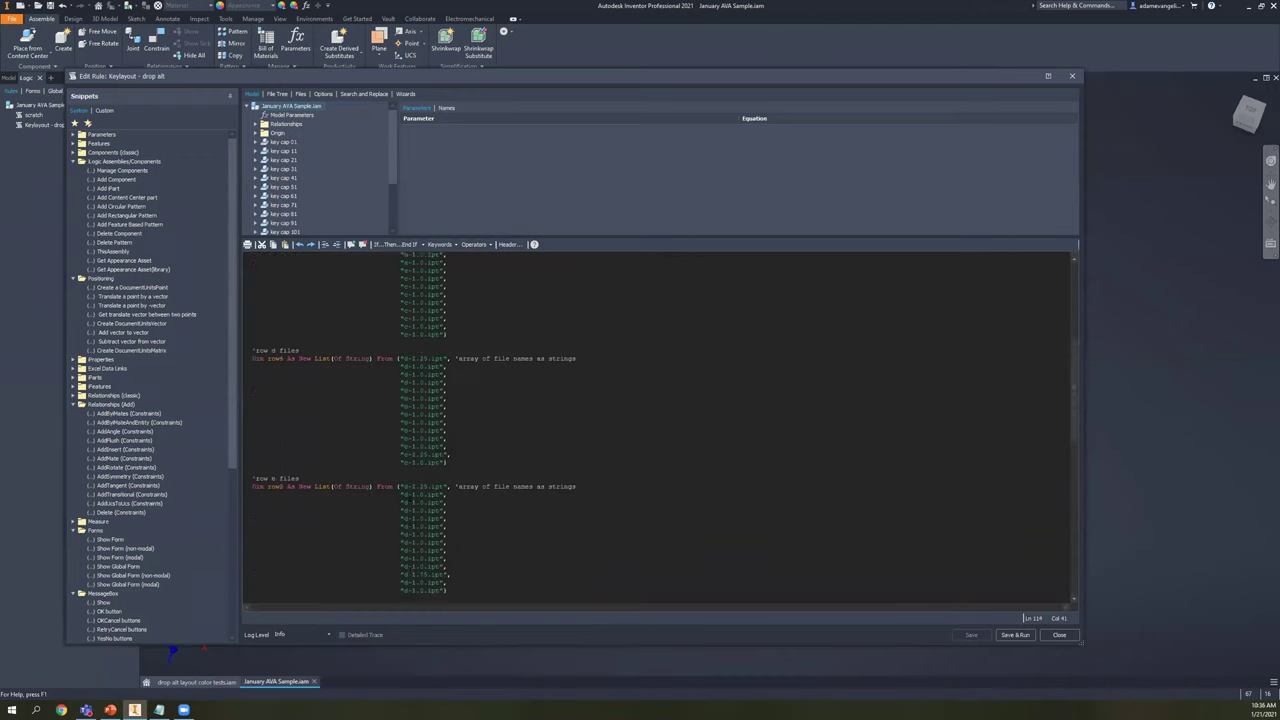
pyautogui.press('Escape')
# - Open the scratch rule and review its code for adding two key caps and constraining them UCS to UCS
pyautogui.click(38, 116)
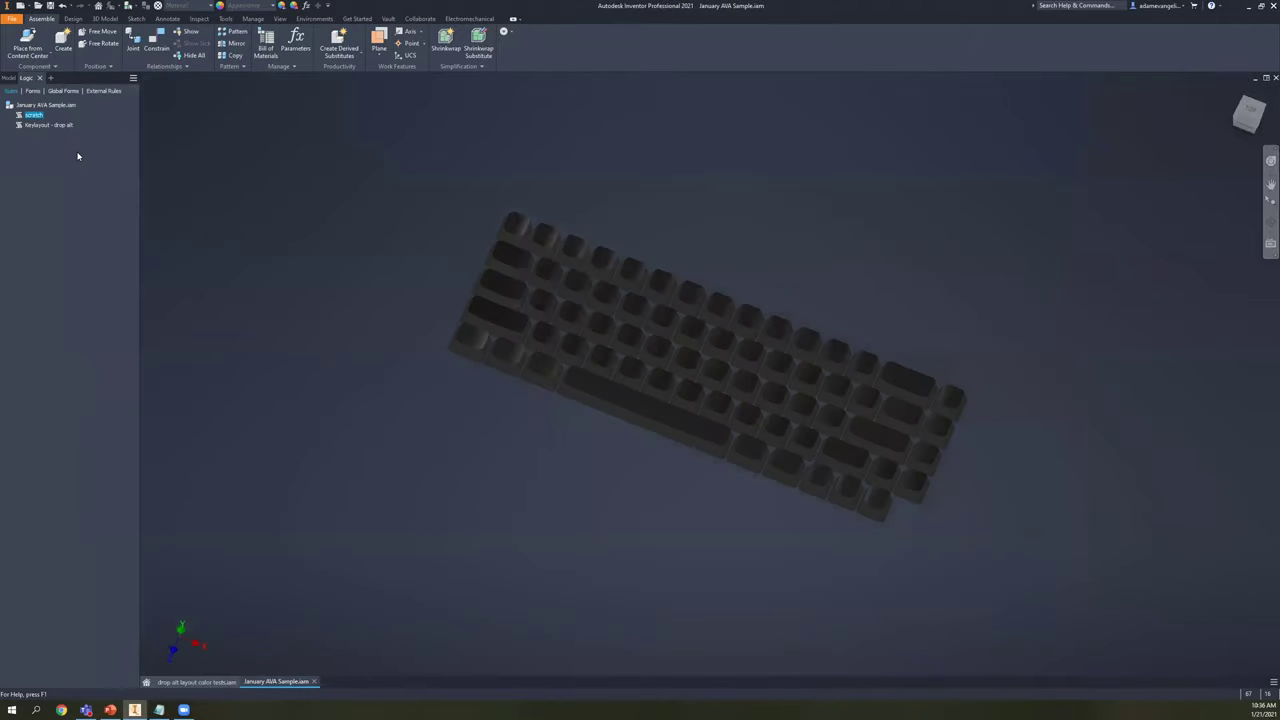
pyautogui.press('Return')
pyautogui.moveTo(363, 359); pyautogui.dragTo(254, 255)
pyautogui.click(363, 359)
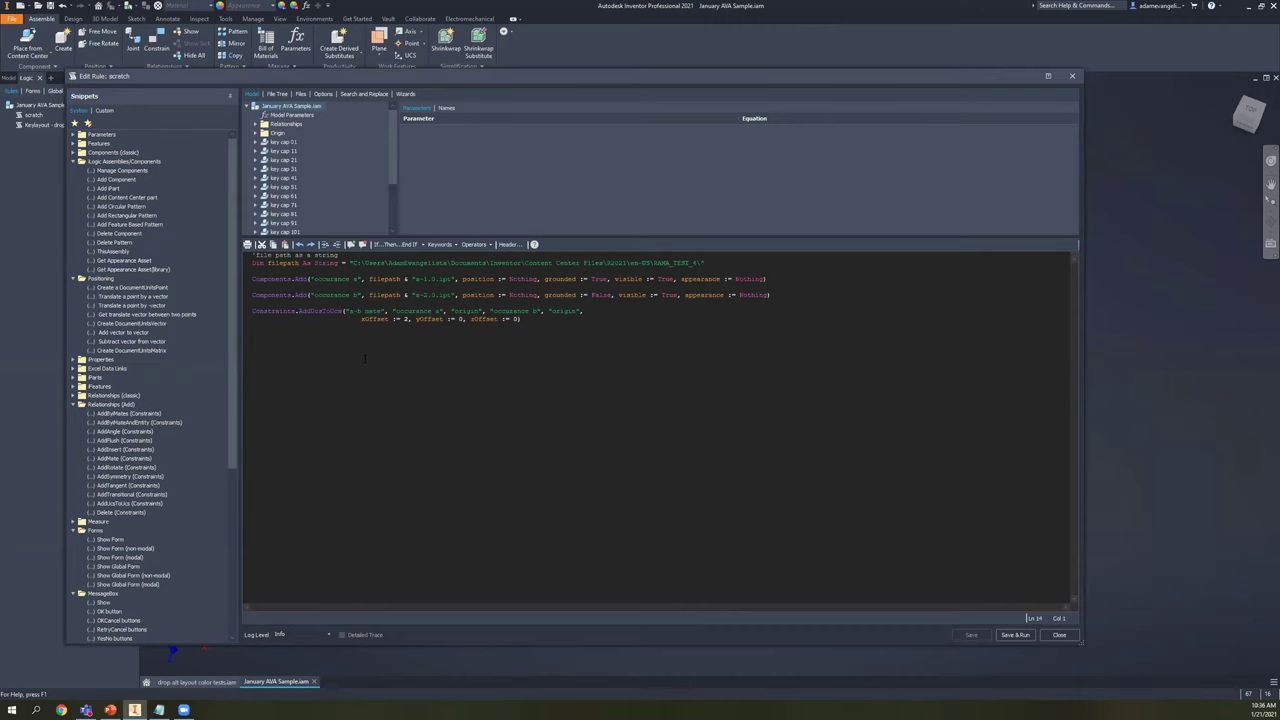
pyautogui.moveTo(521, 323); pyautogui.dragTo(253, 262)
pyautogui.click(340, 327)
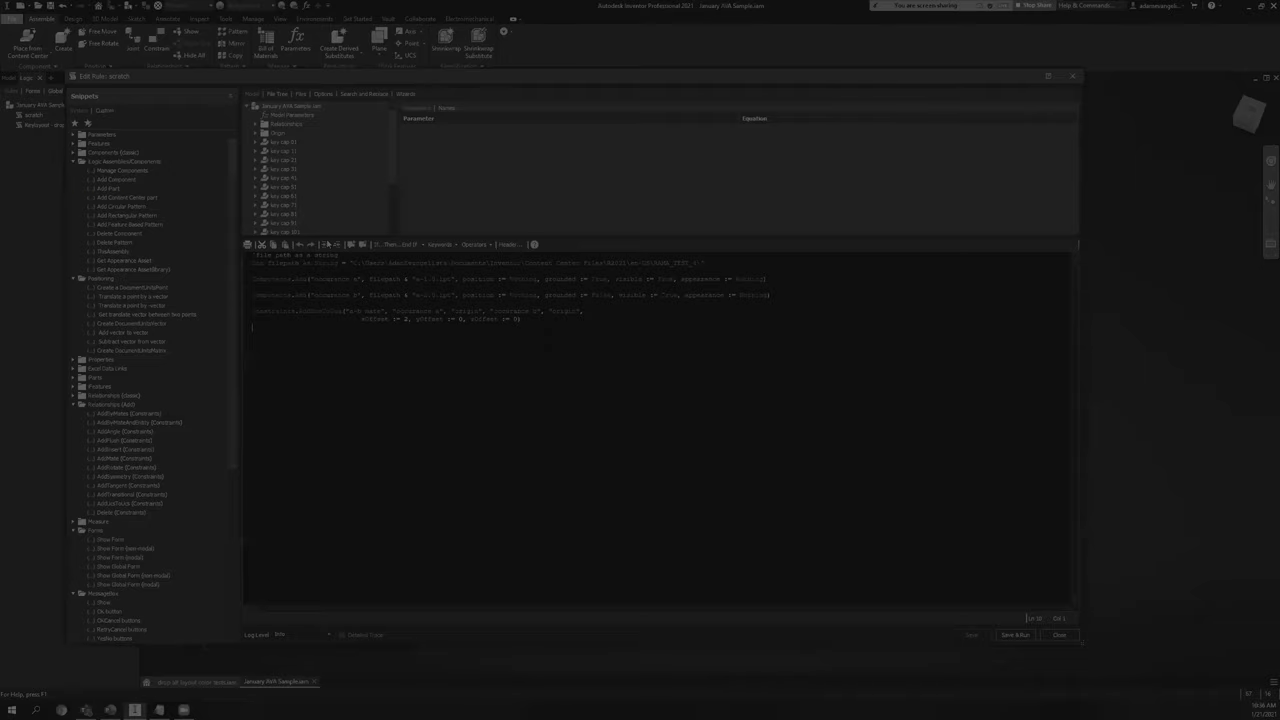
# - Capture a screenshot of the scratch rule's code with Snagit and close the rule editor
pyautogui.moveTo(177, 186); pyautogui.dragTo(823, 443)
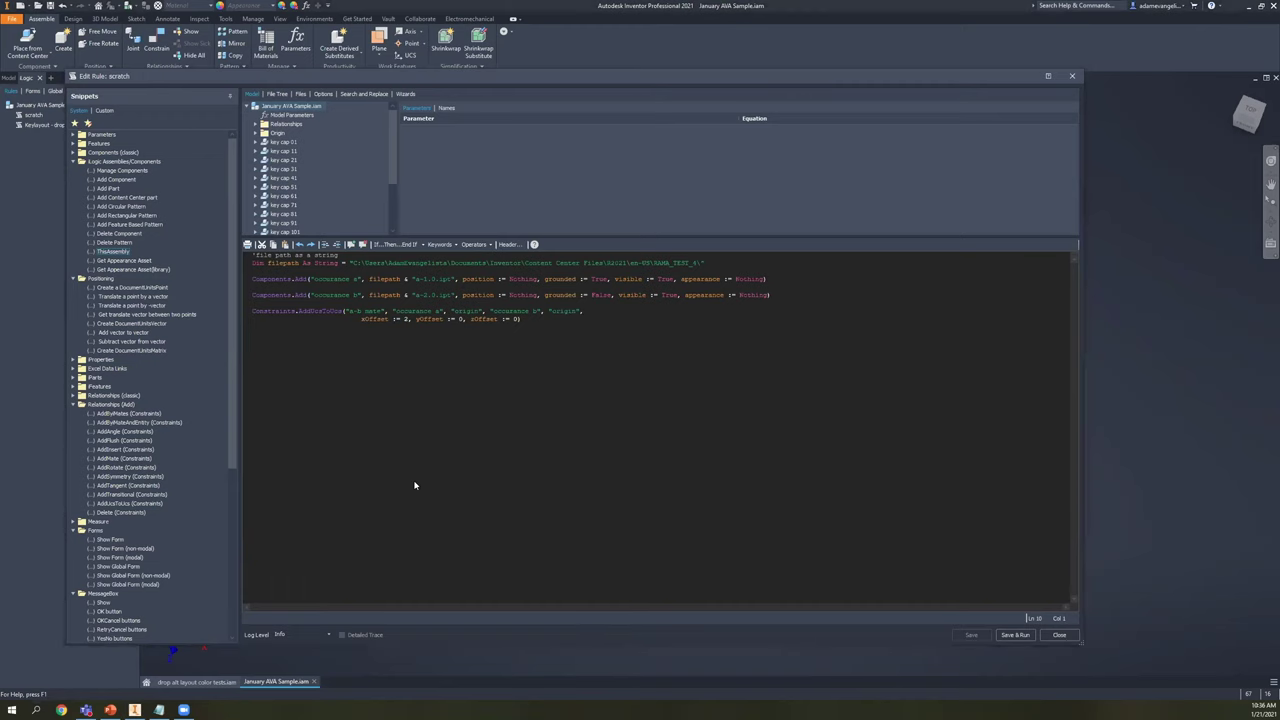
pyautogui.press('Print')
pyautogui.click(412, 337)
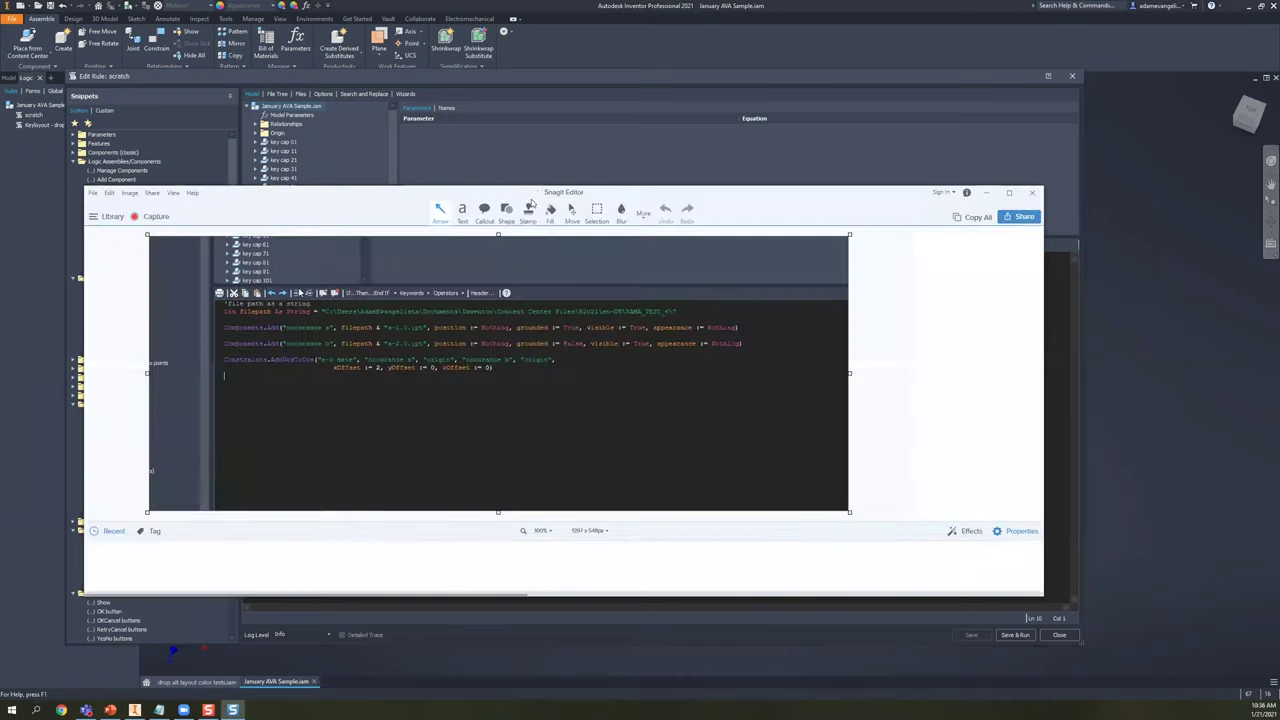
pyautogui.click(932, 599)
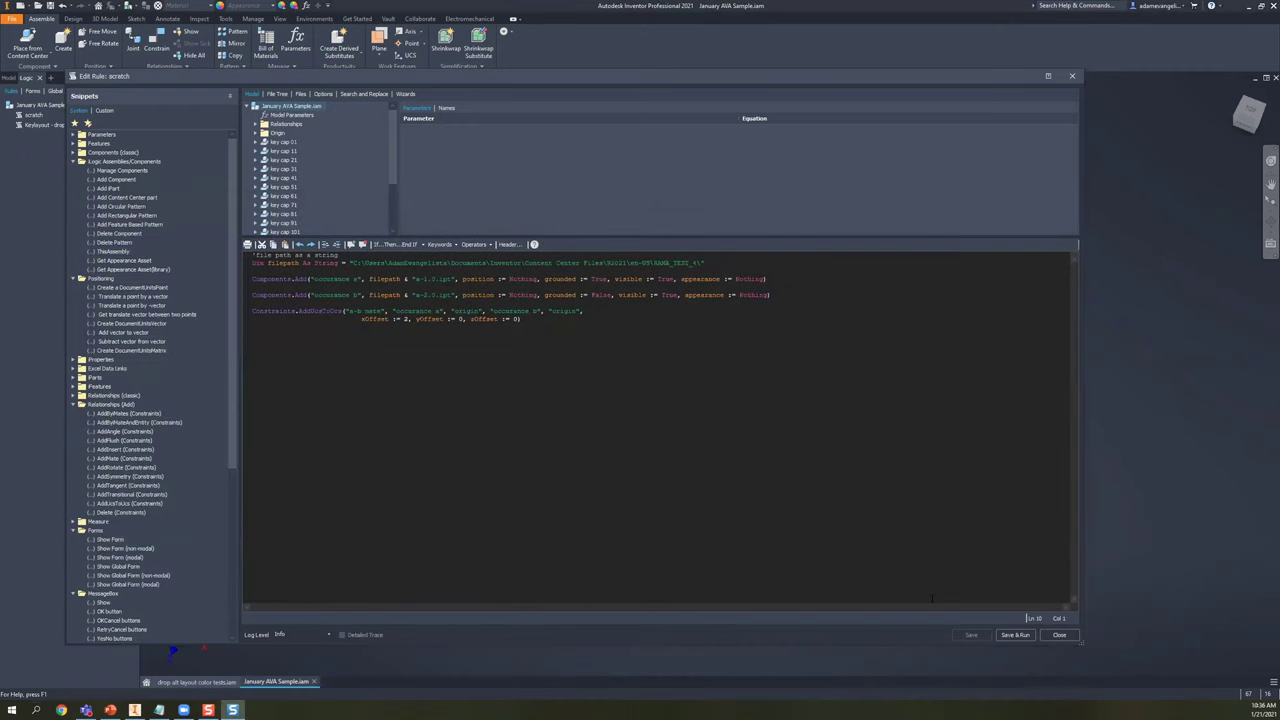
pyautogui.click(1058, 636)
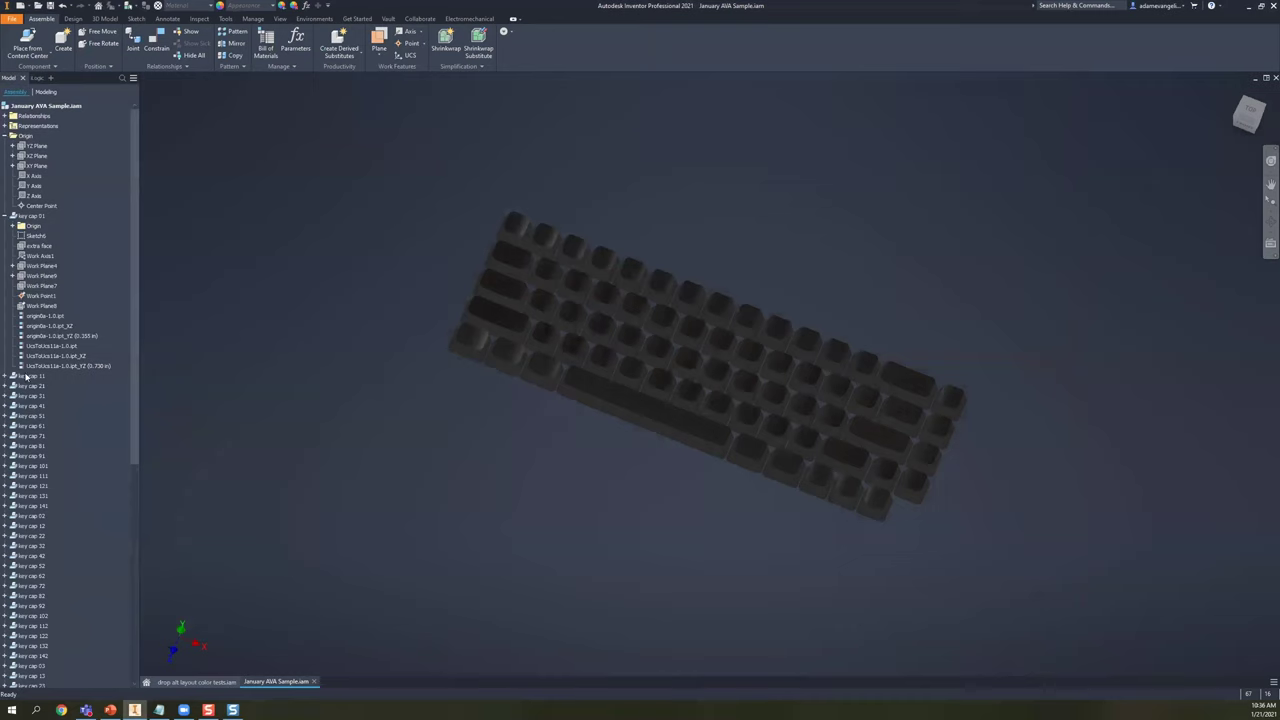
# - Delete all the key caps from the January AVA Sample assembly
pyautogui.click(26, 376)
pyautogui.scroll(-10, 33, 677)
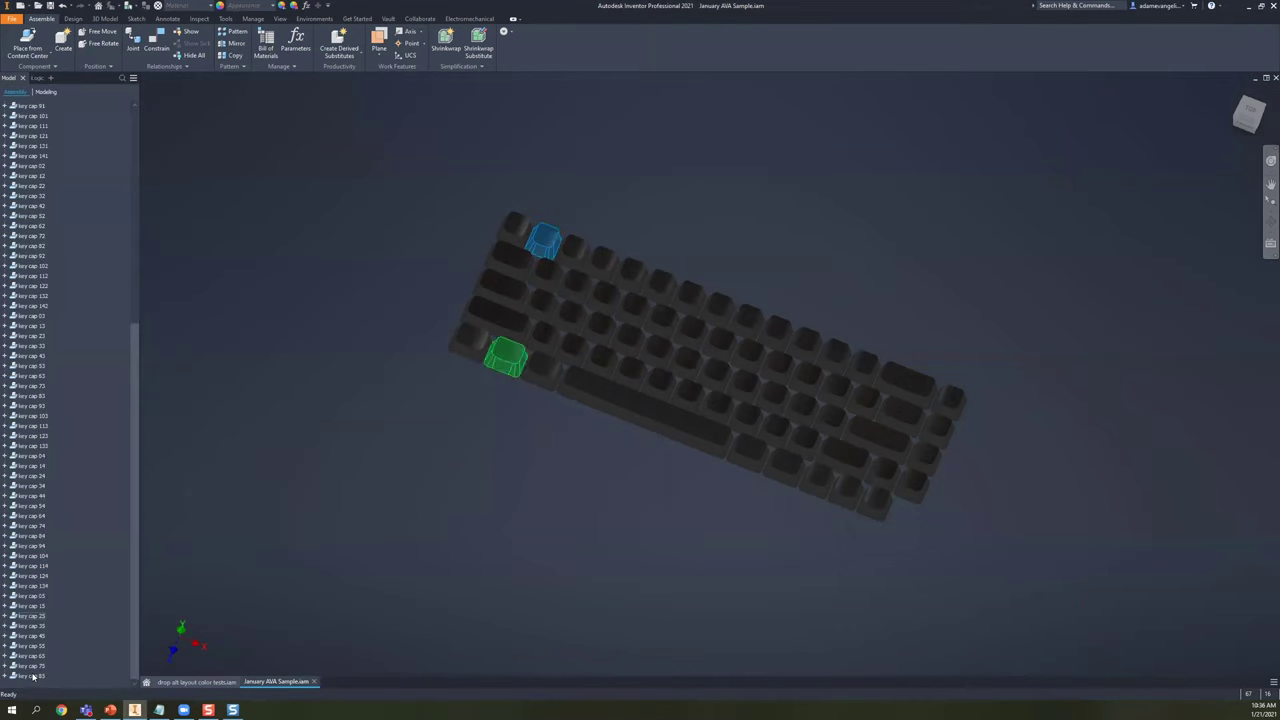
pyautogui.keyDown('shift'); pyautogui.click(33, 677); pyautogui.keyUp('shift')
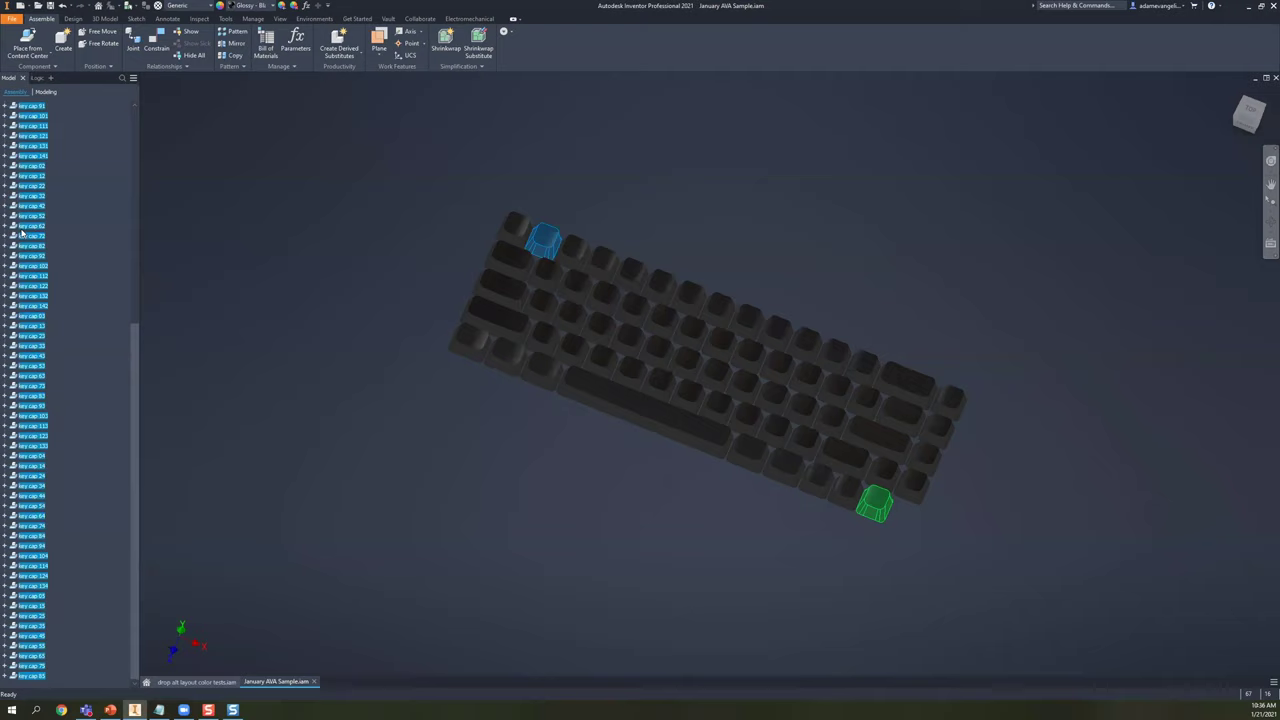
pyautogui.press('Delete')
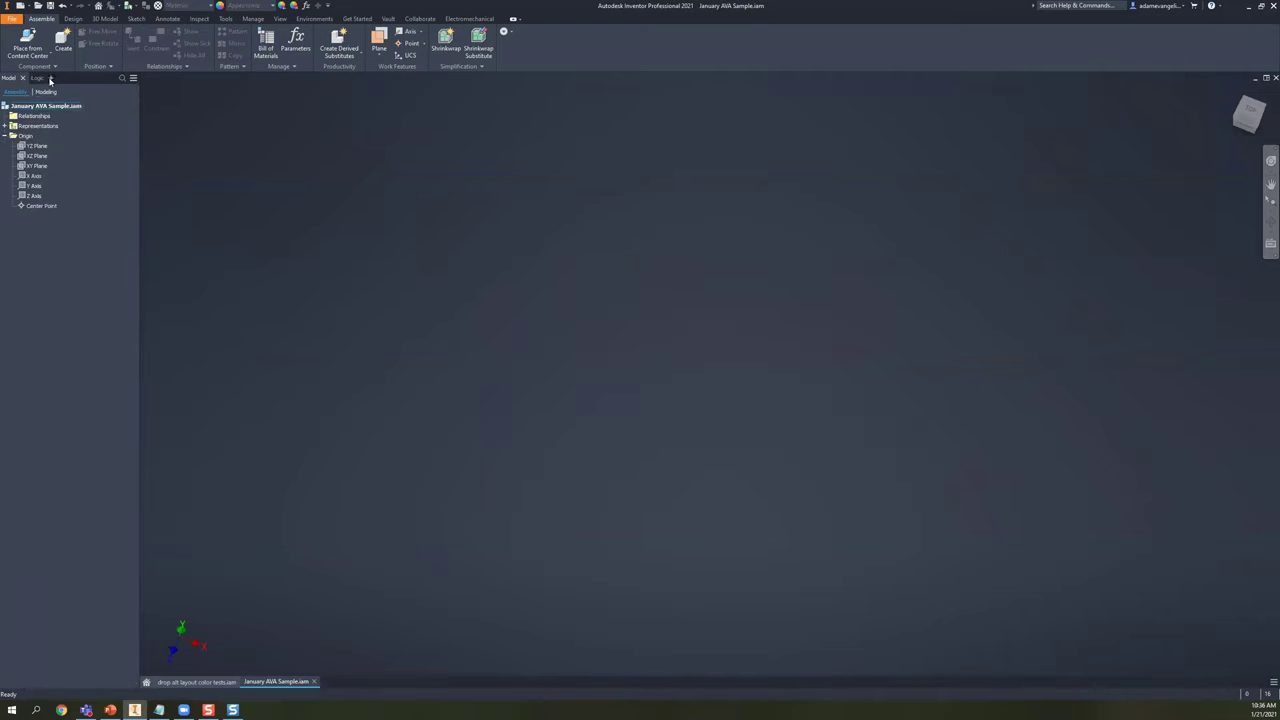
# - Create a new iLogic rule named January AVA - SCRIPT in the assembly
pyautogui.click(50, 80)
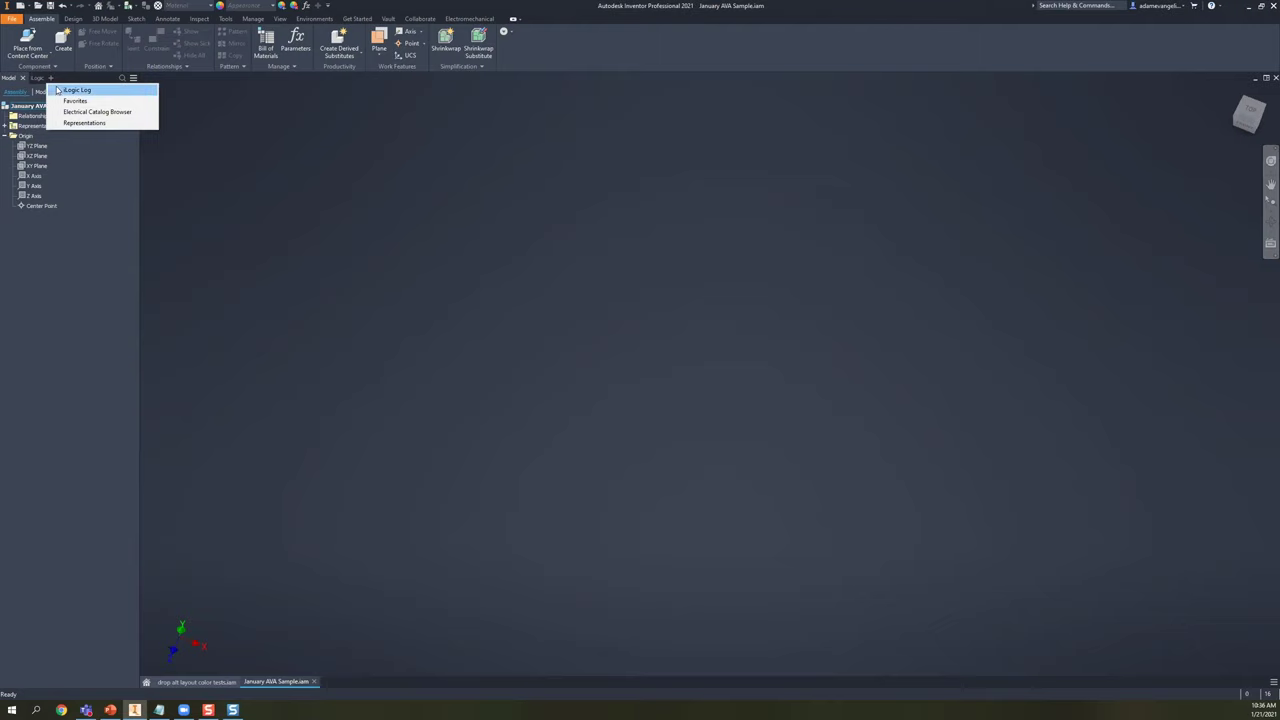
pyautogui.click(31, 80)
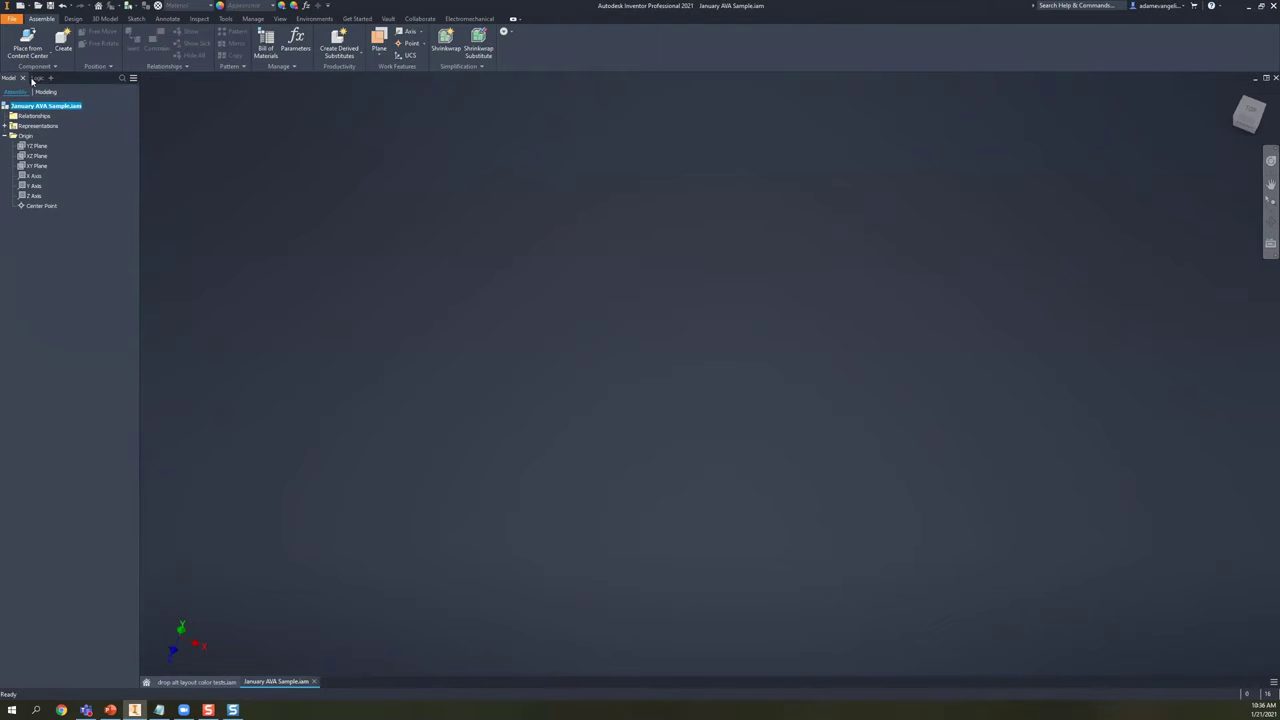
pyautogui.click(33, 78)
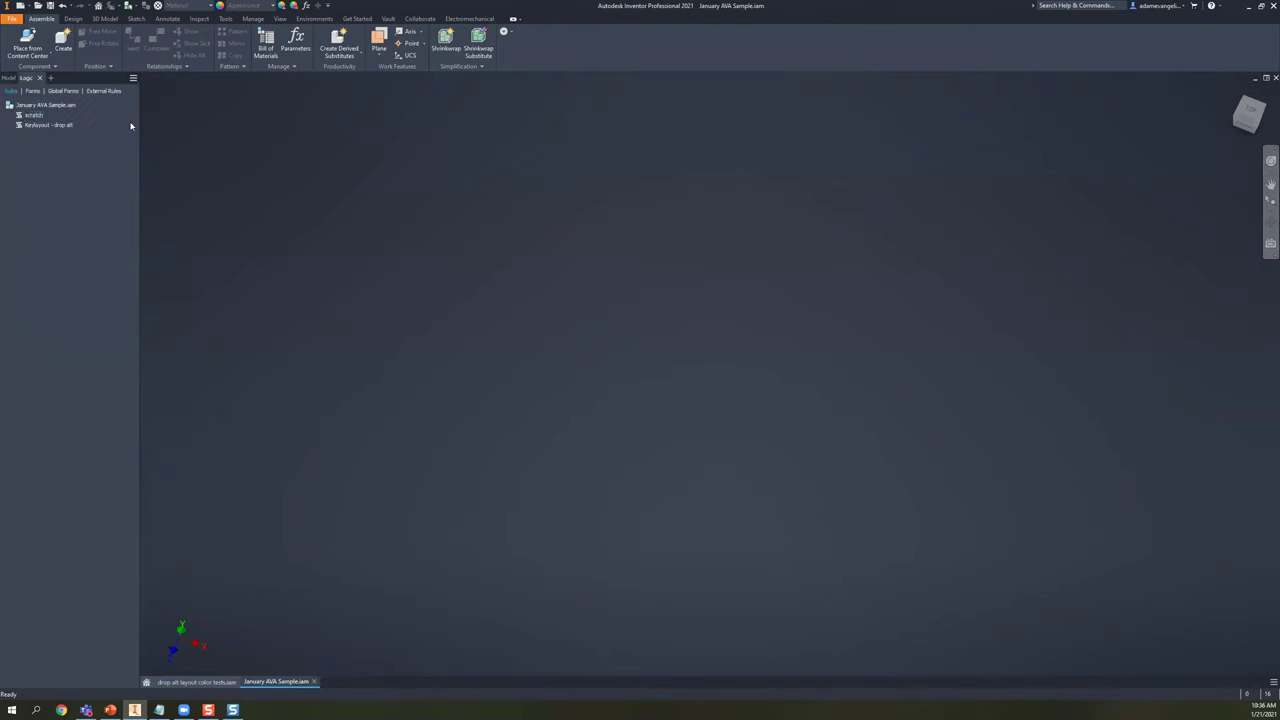
pyautogui.rightClick(29, 108)
pyautogui.click(52, 117)
pyautogui.press('BackSpace')
pyautogui.write('January AVA - SCRIPT')
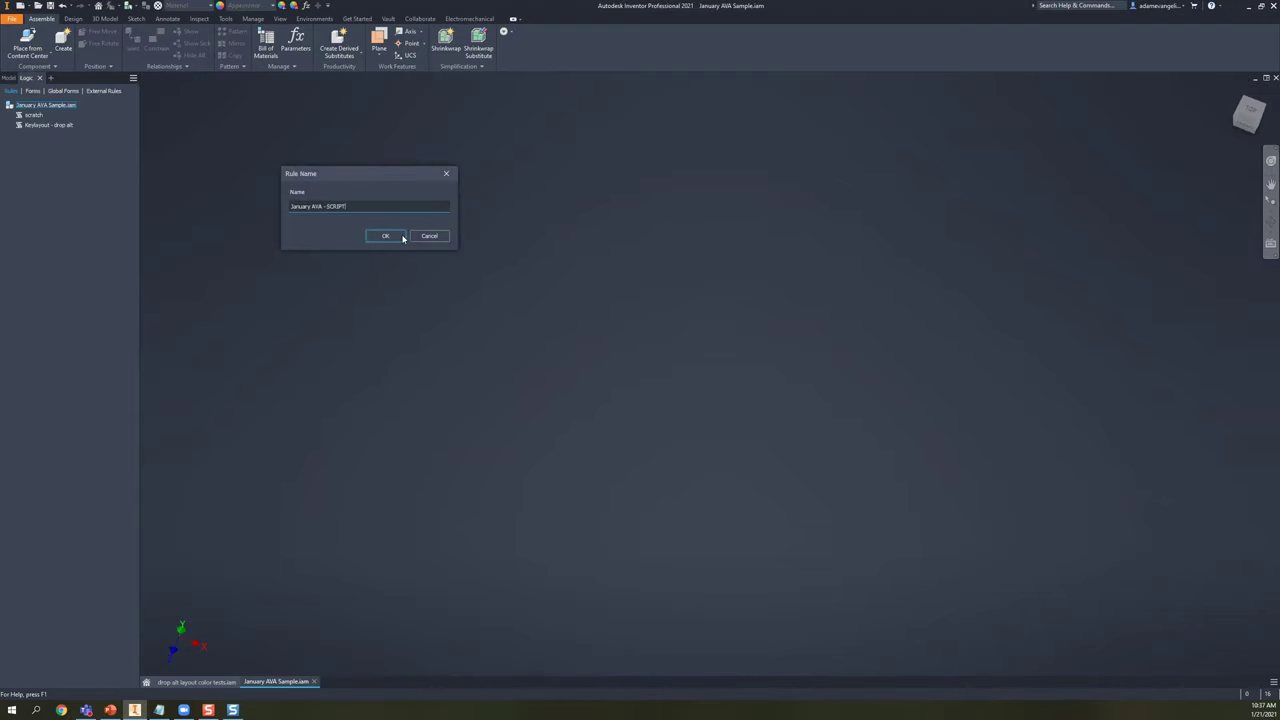
pyautogui.click(403, 238)
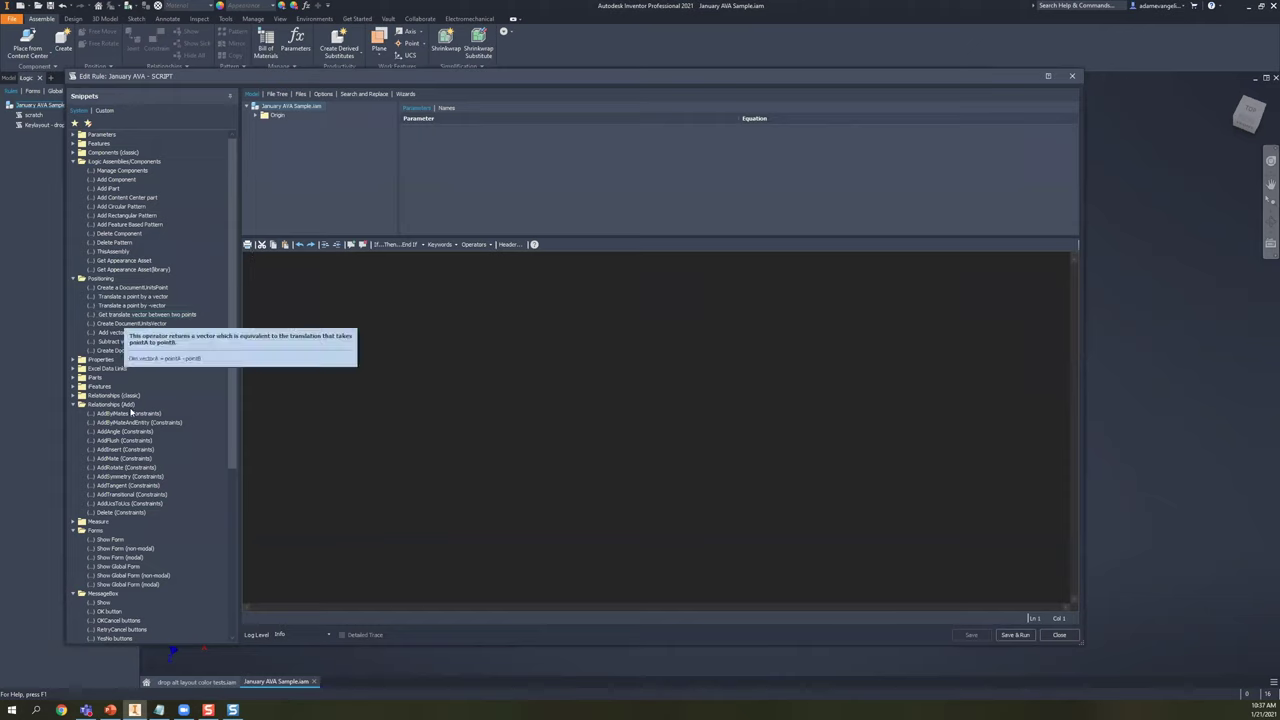
# - Insert the Add Component snippet into the empty rule and leave blank lines above it
pyautogui.scroll(-9, 145, 480)
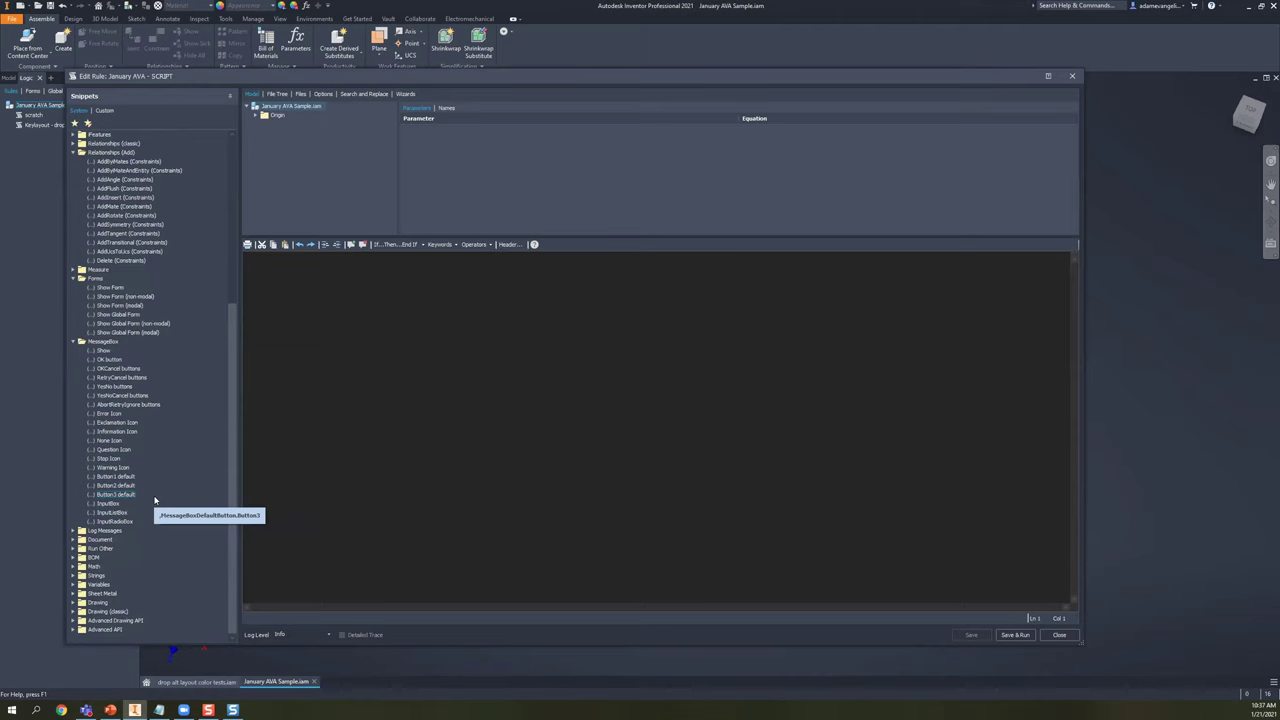
pyautogui.scroll(9, 148, 423)
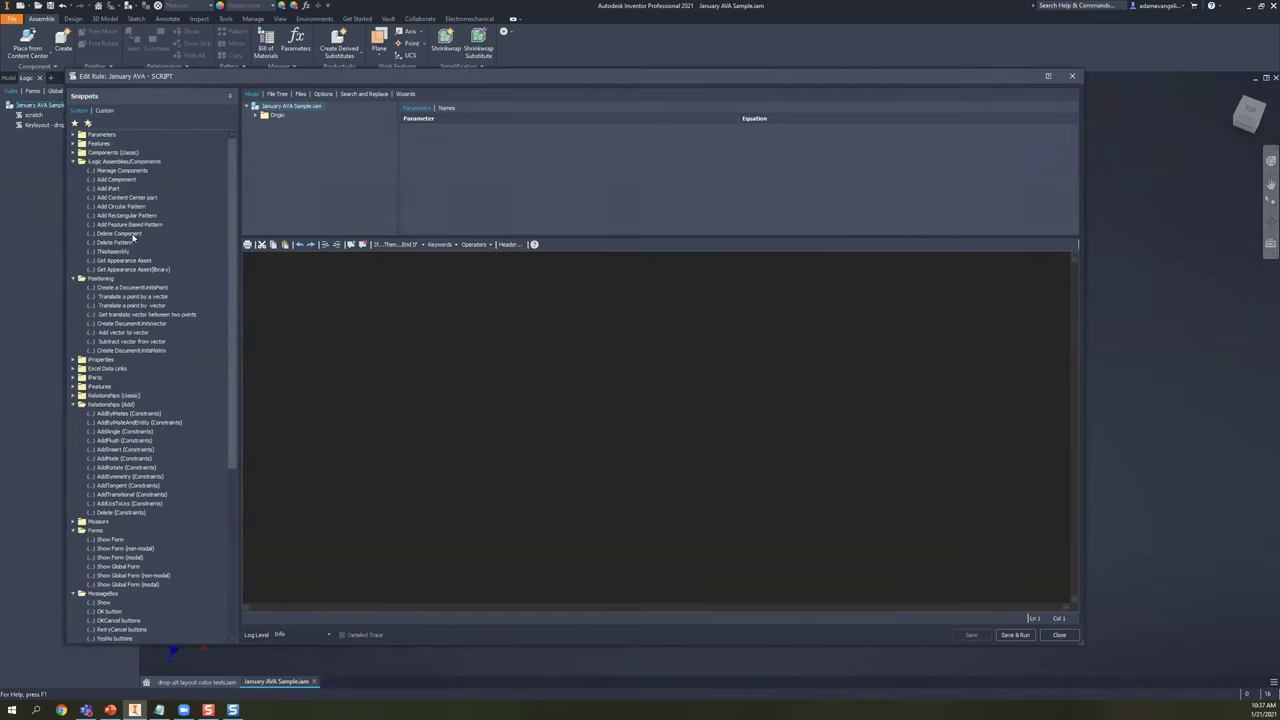
pyautogui.click(116, 170)
pyautogui.click(117, 179)
pyautogui.moveTo(120, 179); pyautogui.dragTo(363, 340)
pyautogui.click(253, 258)
pyautogui.press('Return')
pyautogui.press('Return')
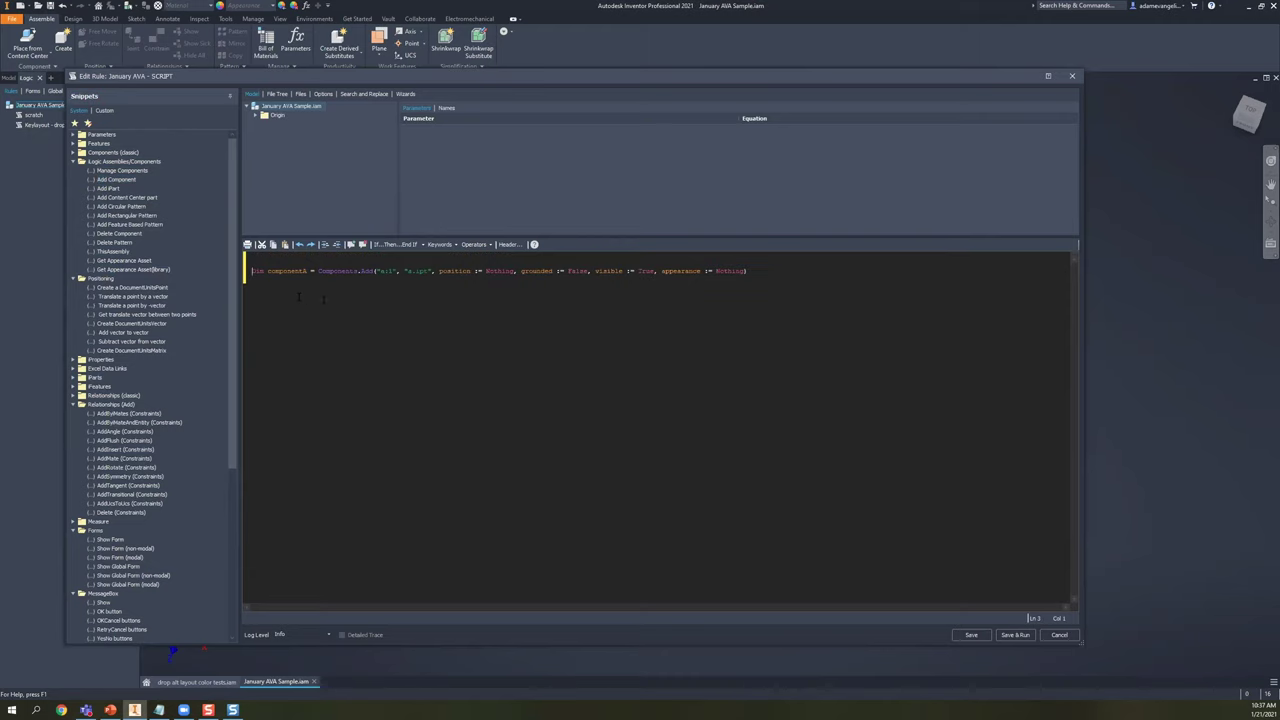
# - Examine the Components.Add call's arguments: occurrence name, file name, position, grounded, visible and appearance
pyautogui.click(341, 271)
pyautogui.moveTo(366, 271)
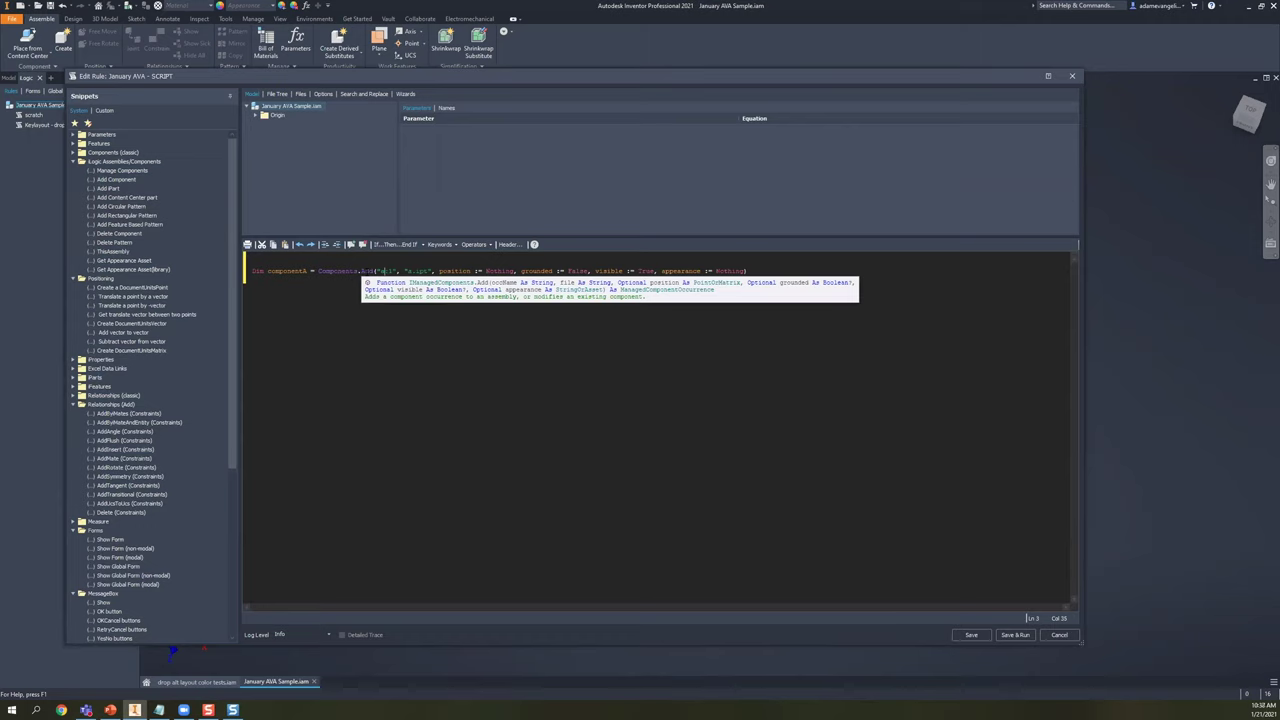
pyautogui.click(365, 322)
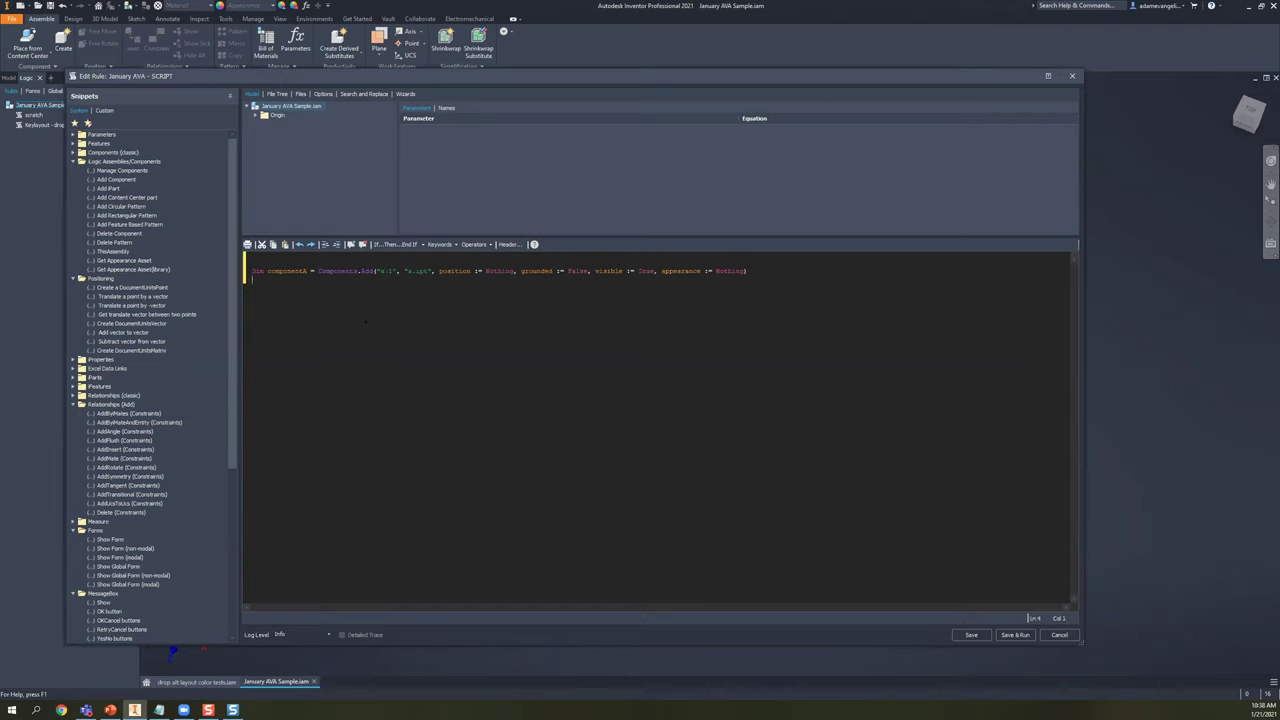
pyautogui.click(385, 271)
pyautogui.click(377, 271)
pyautogui.press('Right')
pyautogui.press('Right')
pyautogui.press('Right')
pyautogui.click(629, 271)
pyautogui.click(704, 271)
# - Declare a filepath variable as String above the Components.Add line, save the rule and close the editor
pyautogui.press('Home')
pyautogui.press('Return')
pyautogui.press('Return')
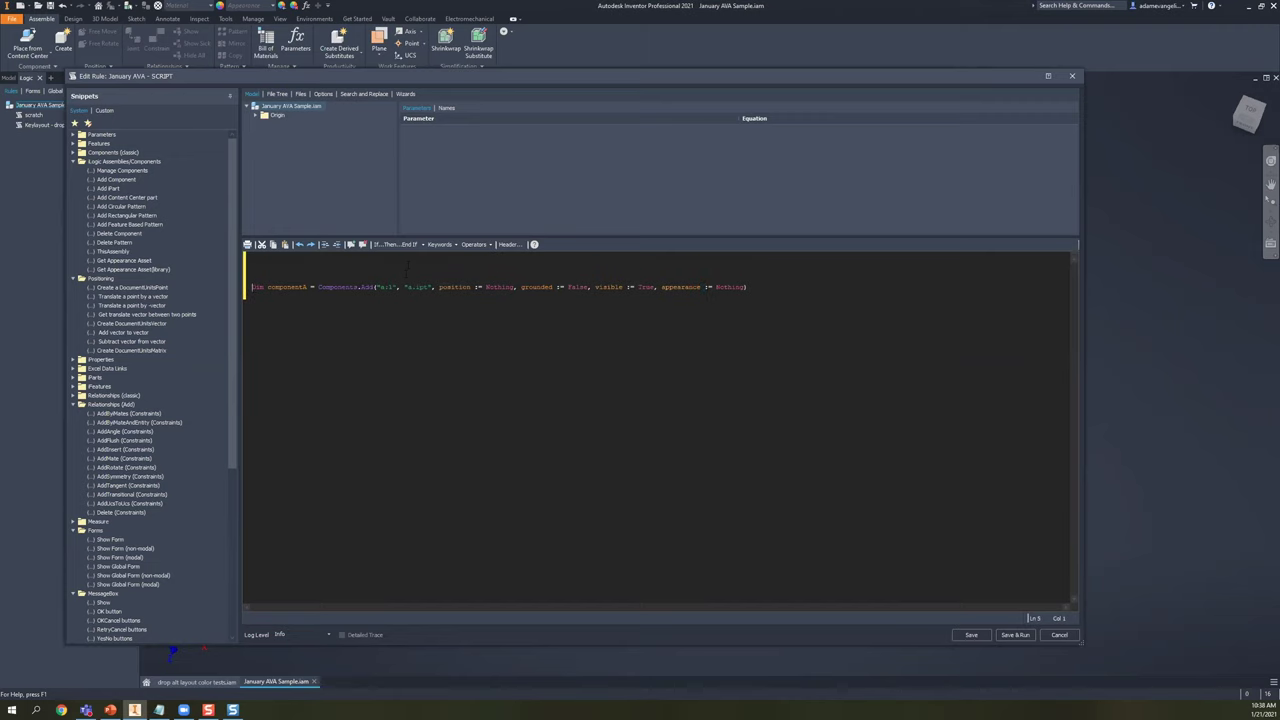
pyautogui.press('Up')
pyautogui.press('Up')
pyautogui.write('Dim filePath As String')
pyautogui.click(967, 635)
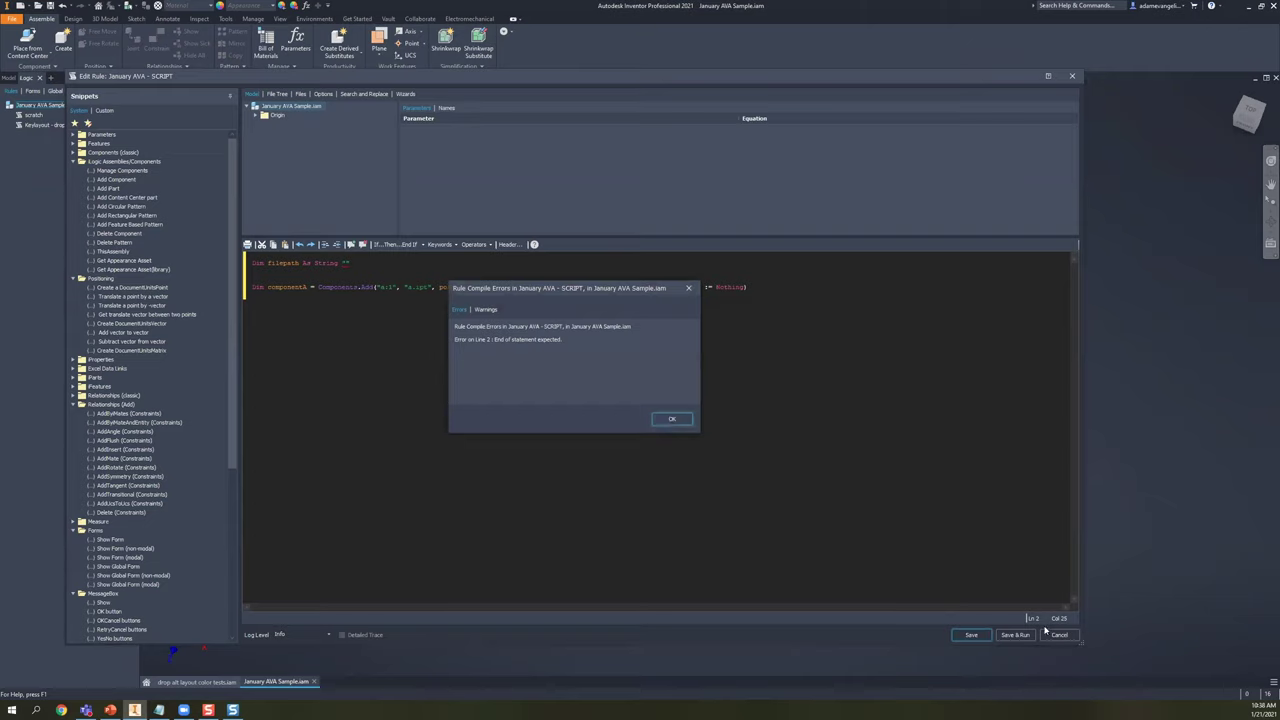
pyautogui.press('Return')
pyautogui.press('Escape')
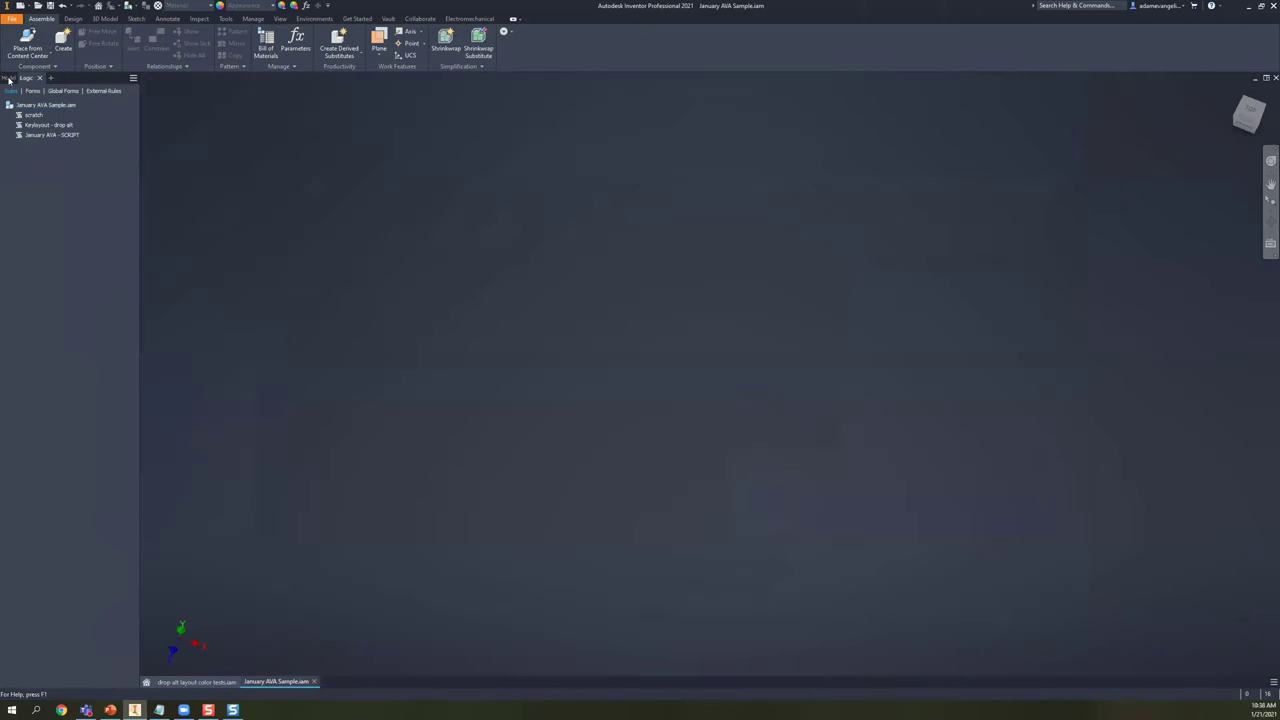
# - Copy the file location from key cap 01's iProperties in the drop alt layout color tests assembly
pyautogui.click(9, 78)
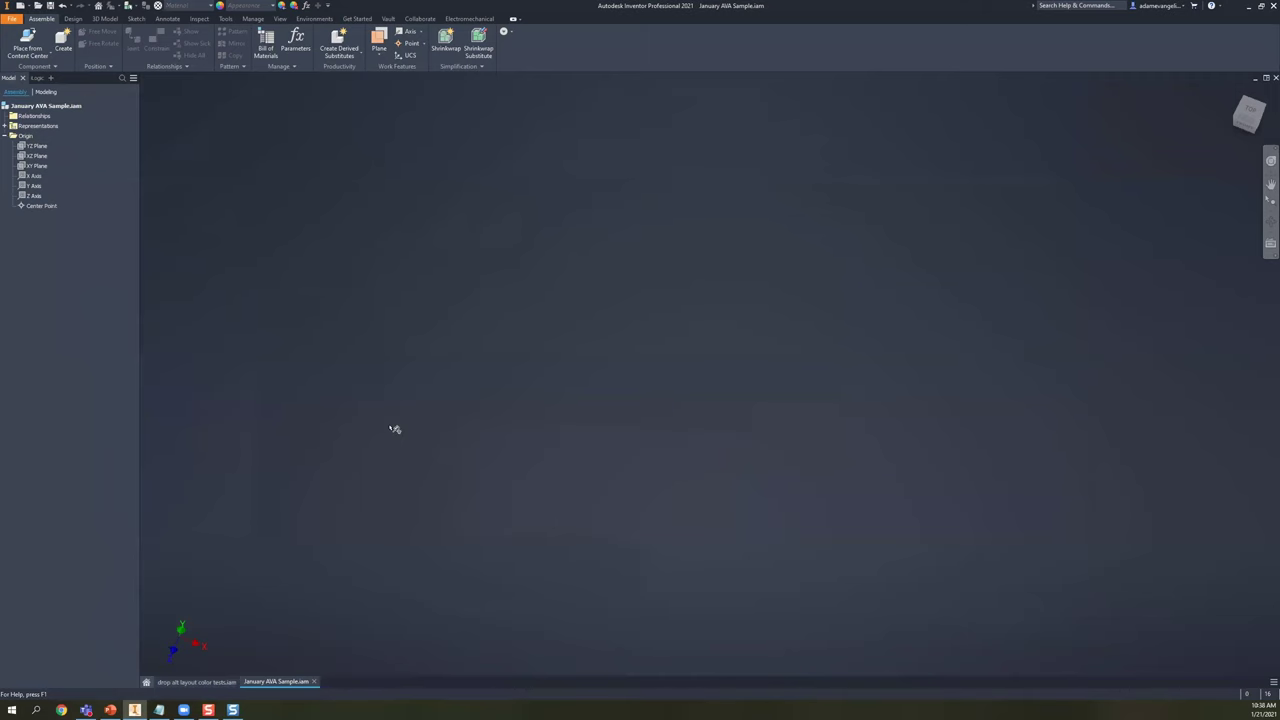
pyautogui.hotkey('ctrl', 'Tab')
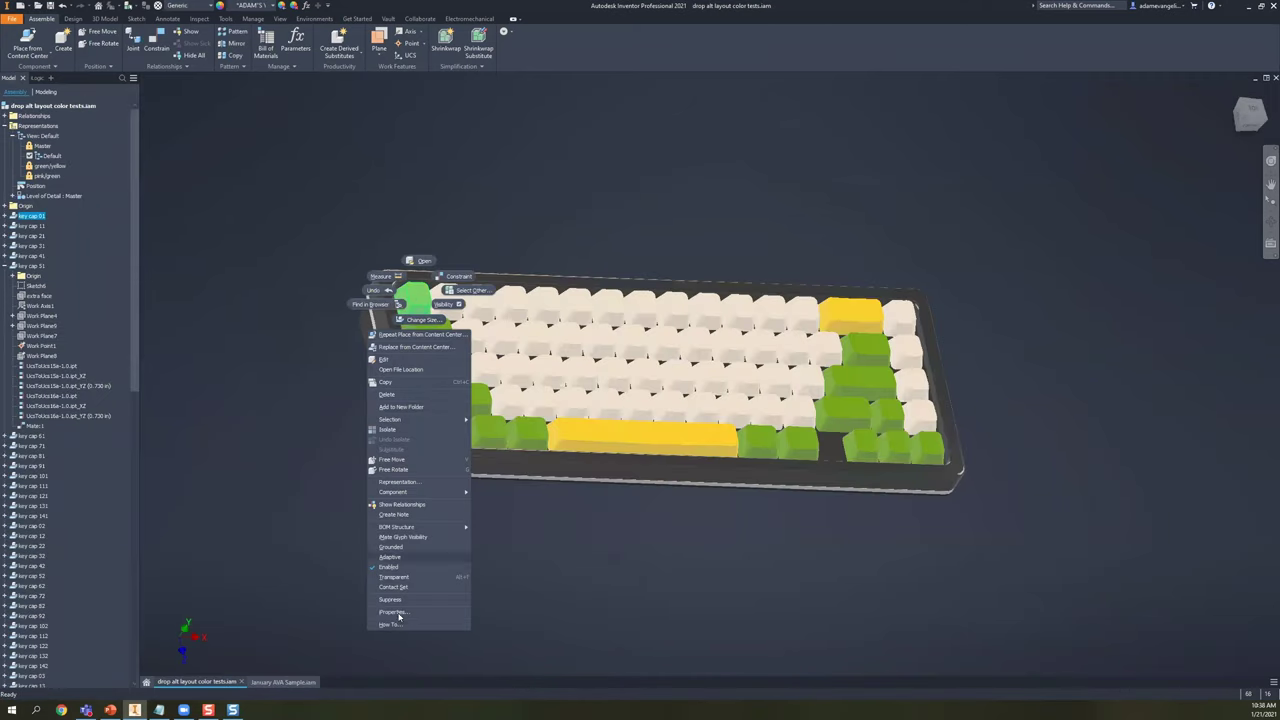
pyautogui.click(393, 611)
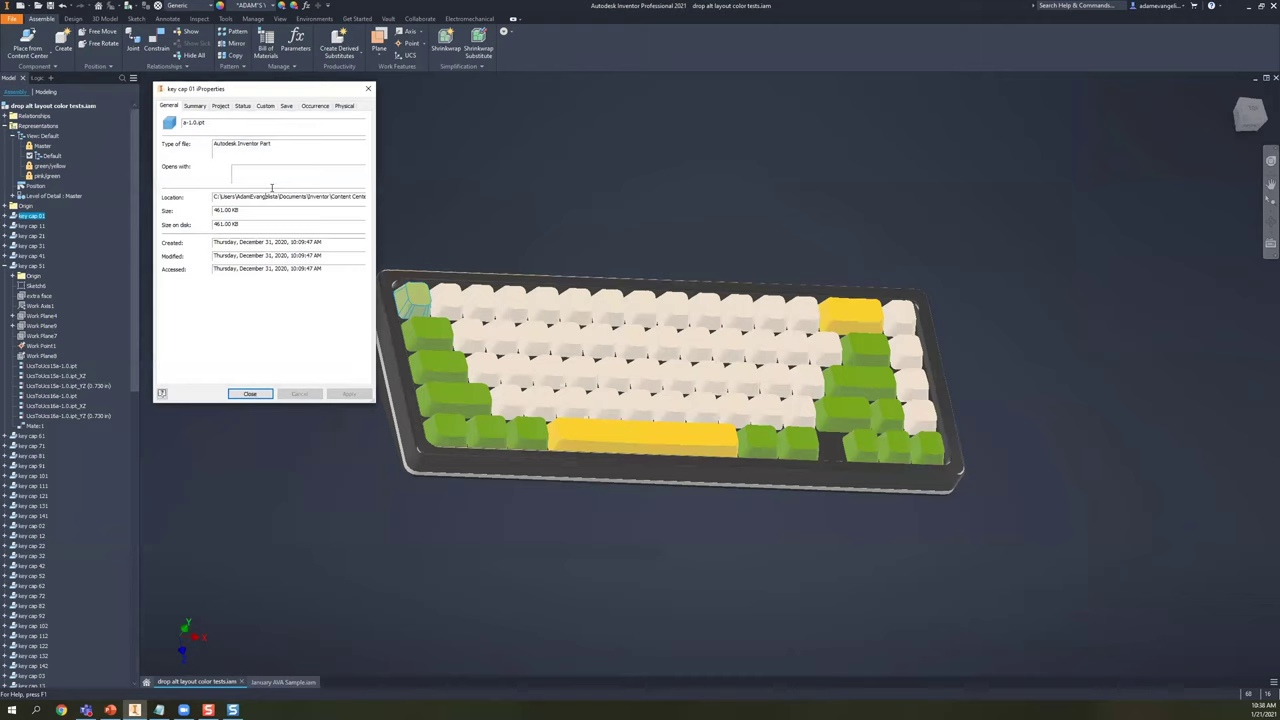
pyautogui.moveTo(265, 196); pyautogui.dragTo(326, 317)
pyautogui.press('Escape')
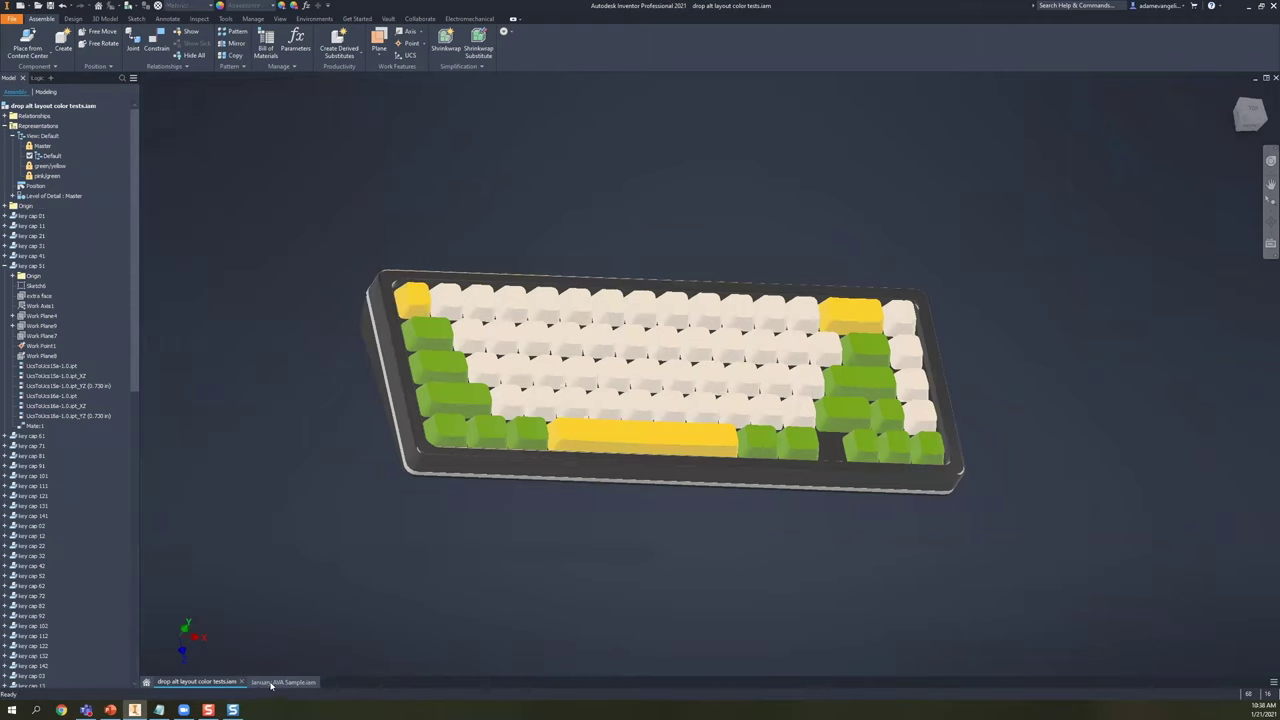
# - Return to the January AVA Sample assembly and view the scratch rule's file path, component and constraint lines
pyautogui.click(280, 682)
pyautogui.click(37, 77)
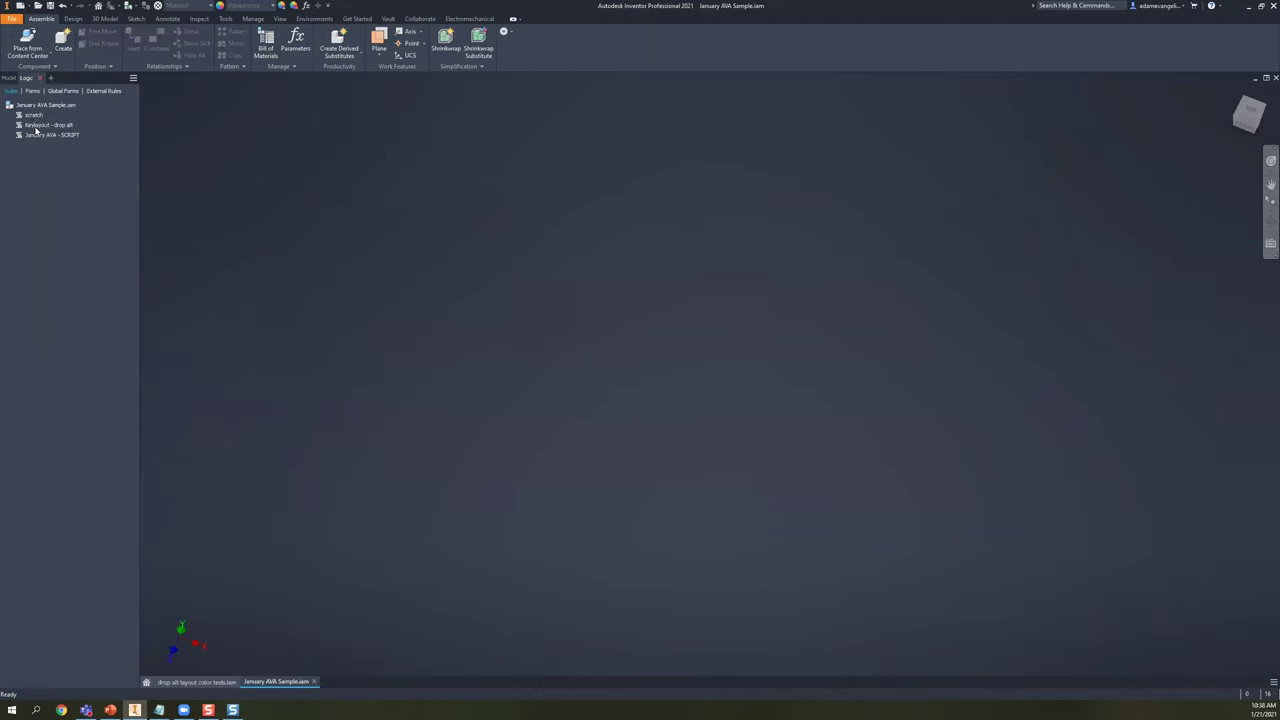
pyautogui.click(34, 116)
pyautogui.rightClick(36, 118)
pyautogui.click(589, 315)
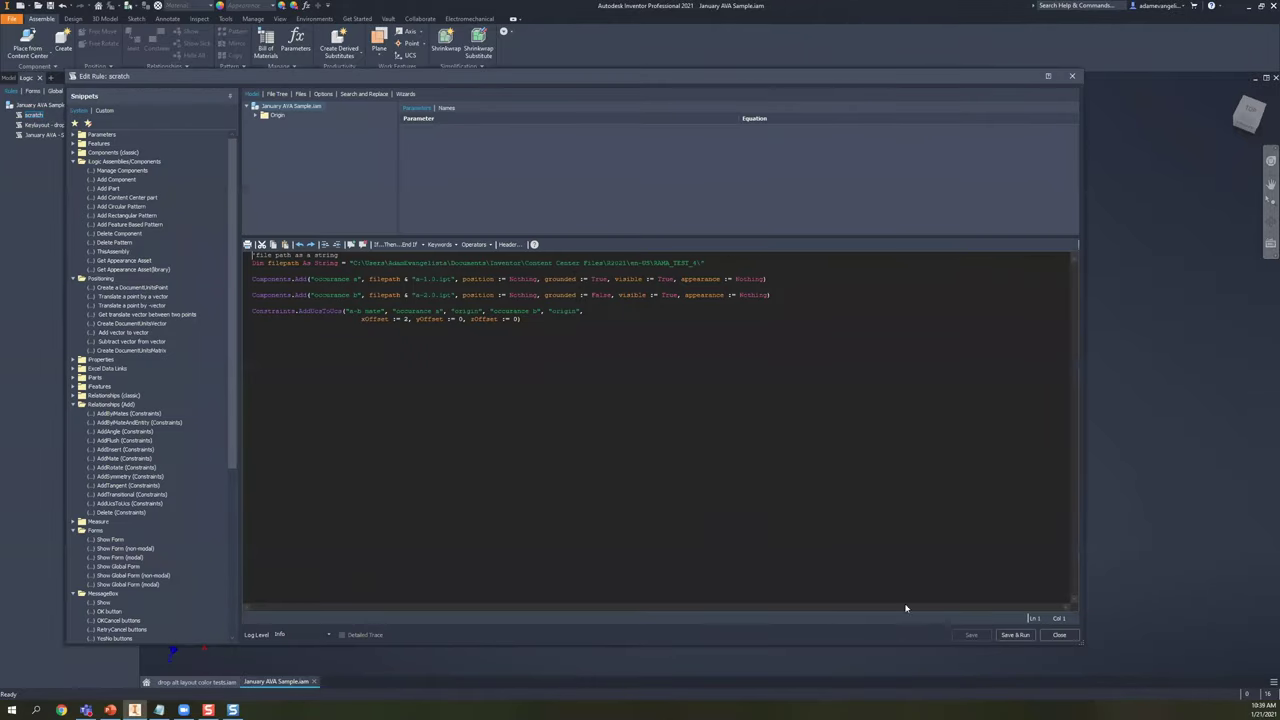
pyautogui.press('Escape')
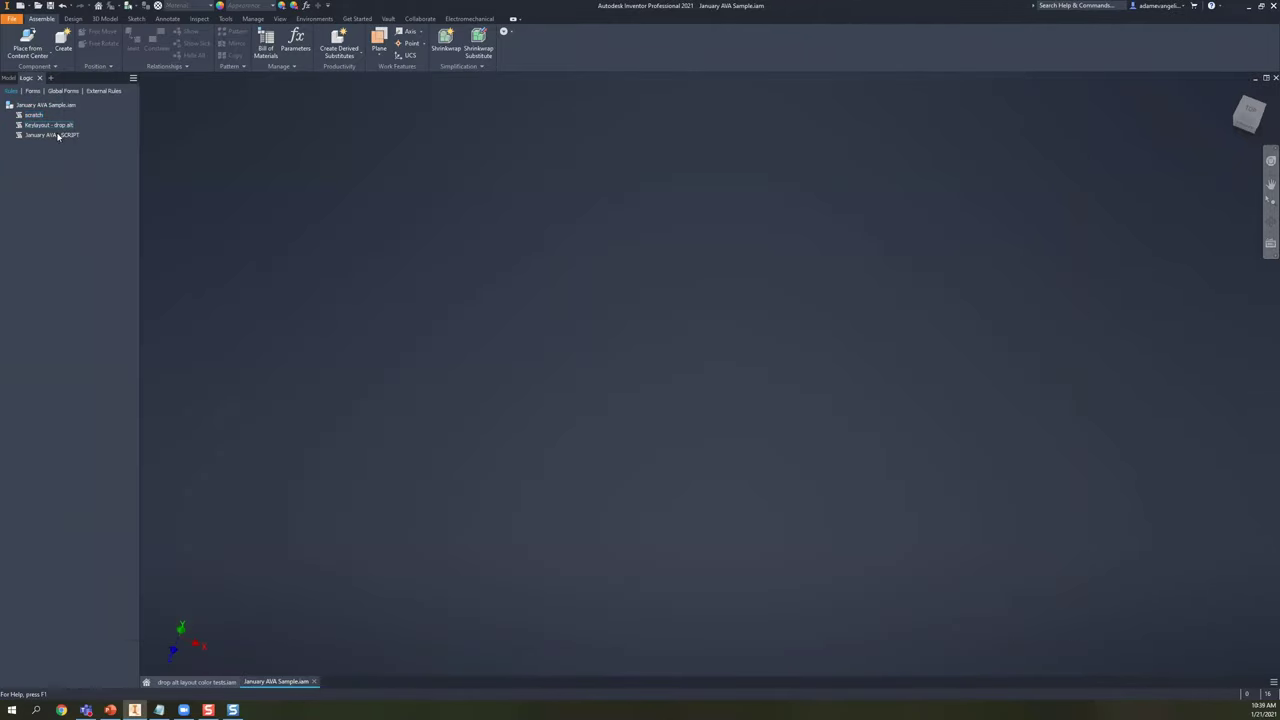
# - In the January AVA - SCRIPT rule, set the filepath string to the copied RAMA_TEST_4 folder path with a trailing backslash and remove a blank line
pyautogui.doubleClick(58, 137)
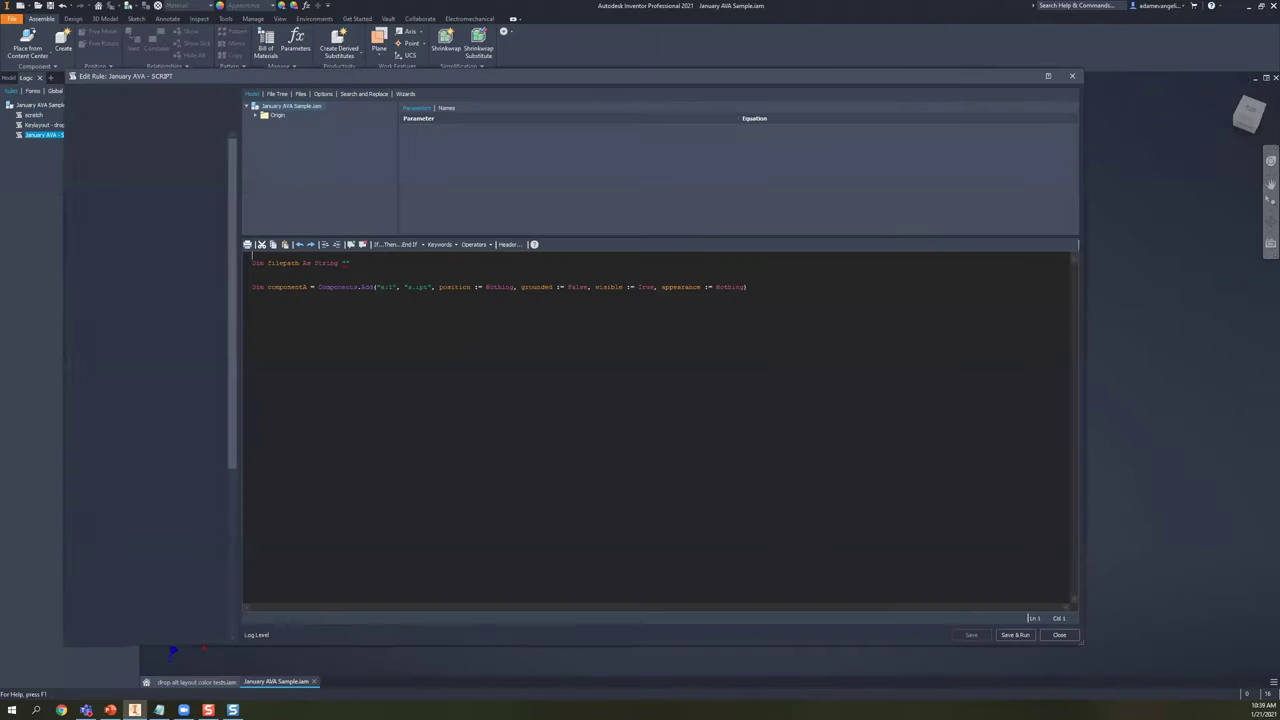
pyautogui.click(371, 264)
pyautogui.write('C:\\Users\\AdamEvangelista\\Documents\\Inventor\\Content Center Files\\R2021\\en-US\\RAMA_TEST_4')
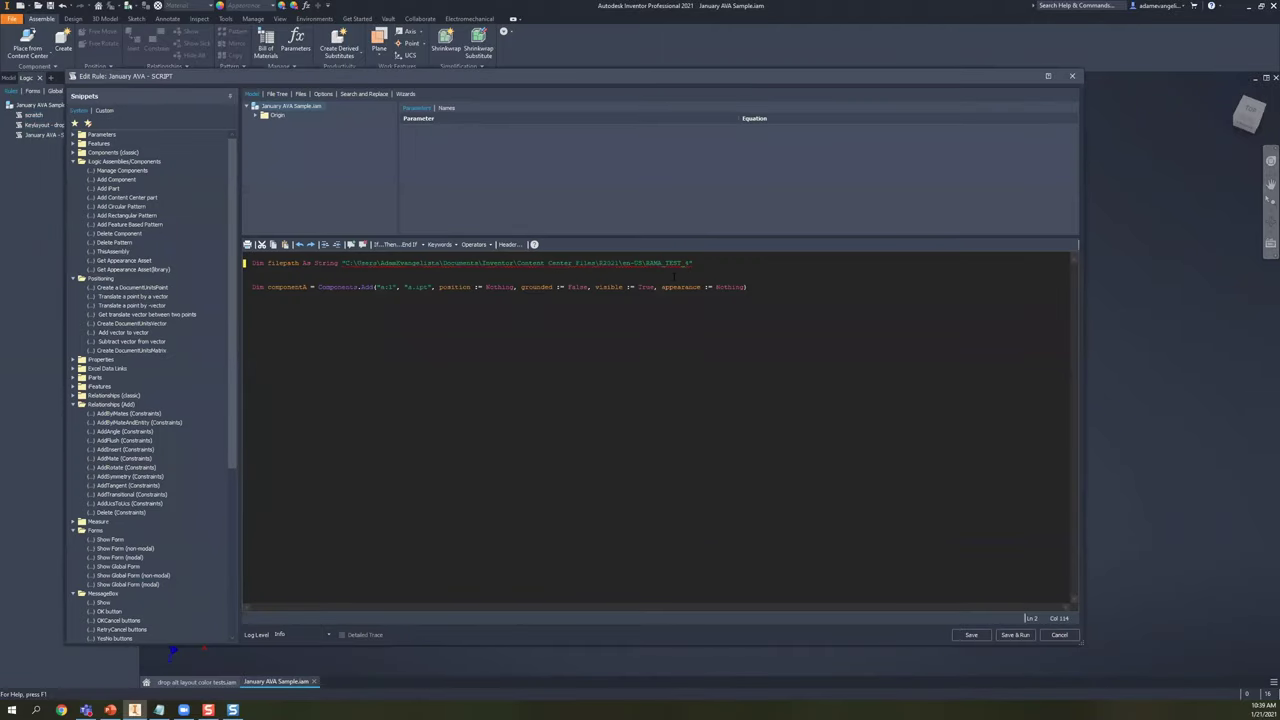
pyautogui.click(253, 286)
pyautogui.press('BackSpace')
pyautogui.click(425, 282)
pyautogui.click(253, 287)
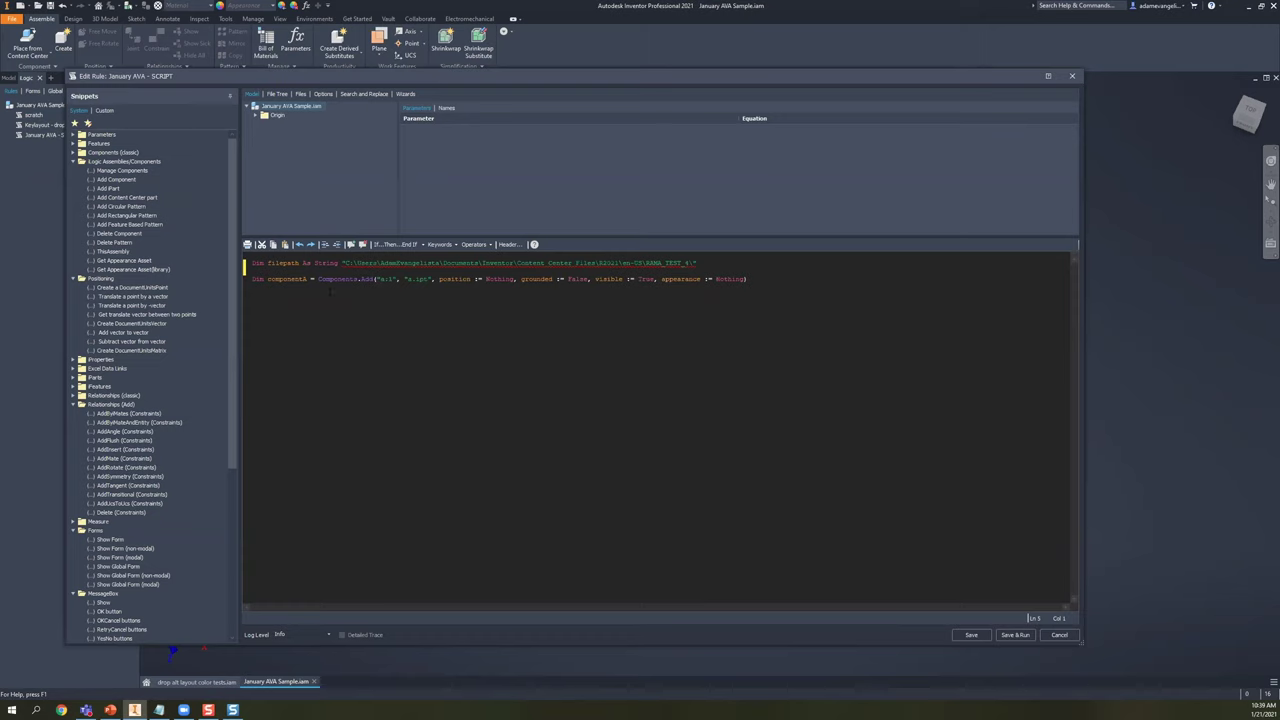
# - Change the occurrence name in the Components.Add call to "occurance a"
pyautogui.click(379, 279)
pyautogui.press('Delete')
pyautogui.press('Delete')
pyautogui.press('Delete')
pyautogui.write('occurence 4')
# - Replace the file name argument "a.ipt" in the Components.Add call with filepath & "a-1.0.ipt"
pyautogui.click(465, 279)
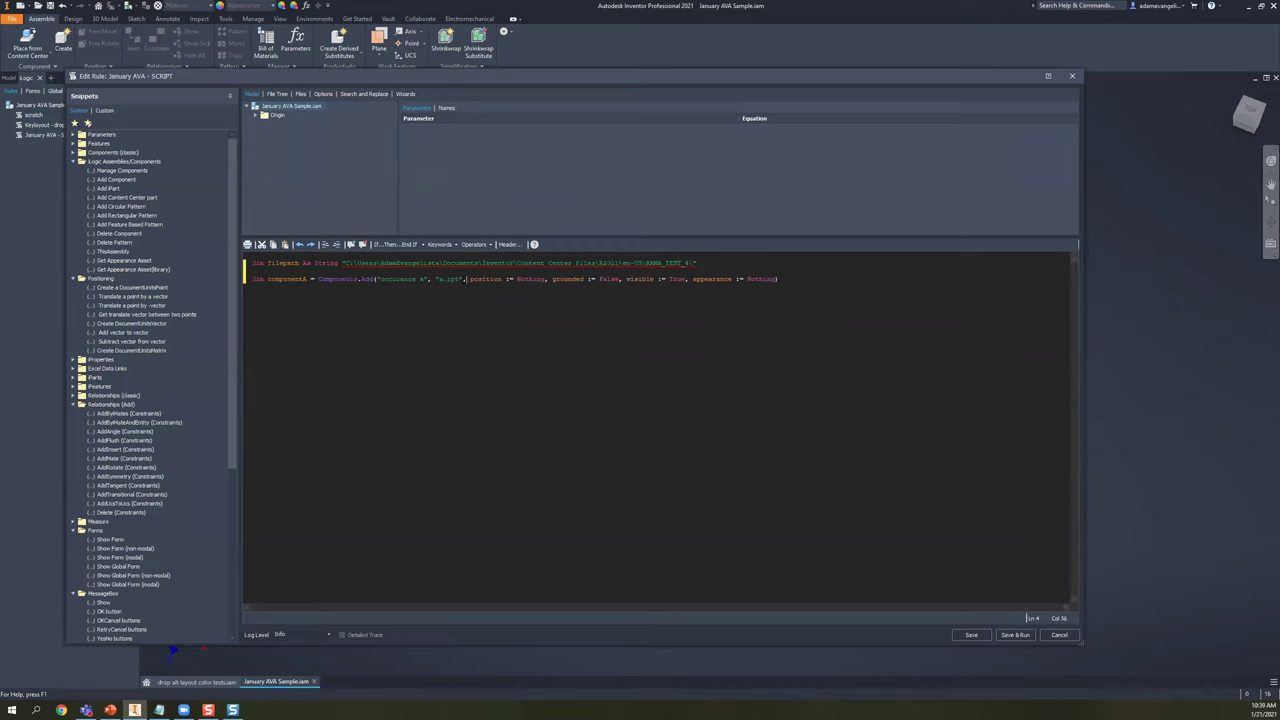
pyautogui.press('BackSpace')
pyautogui.press('BackSpace')
pyautogui.press('BackSpace')
pyautogui.press('BackSpace')
pyautogui.press('BackSpace')
pyautogui.press('BackSpace')
pyautogui.press('BackSpace')
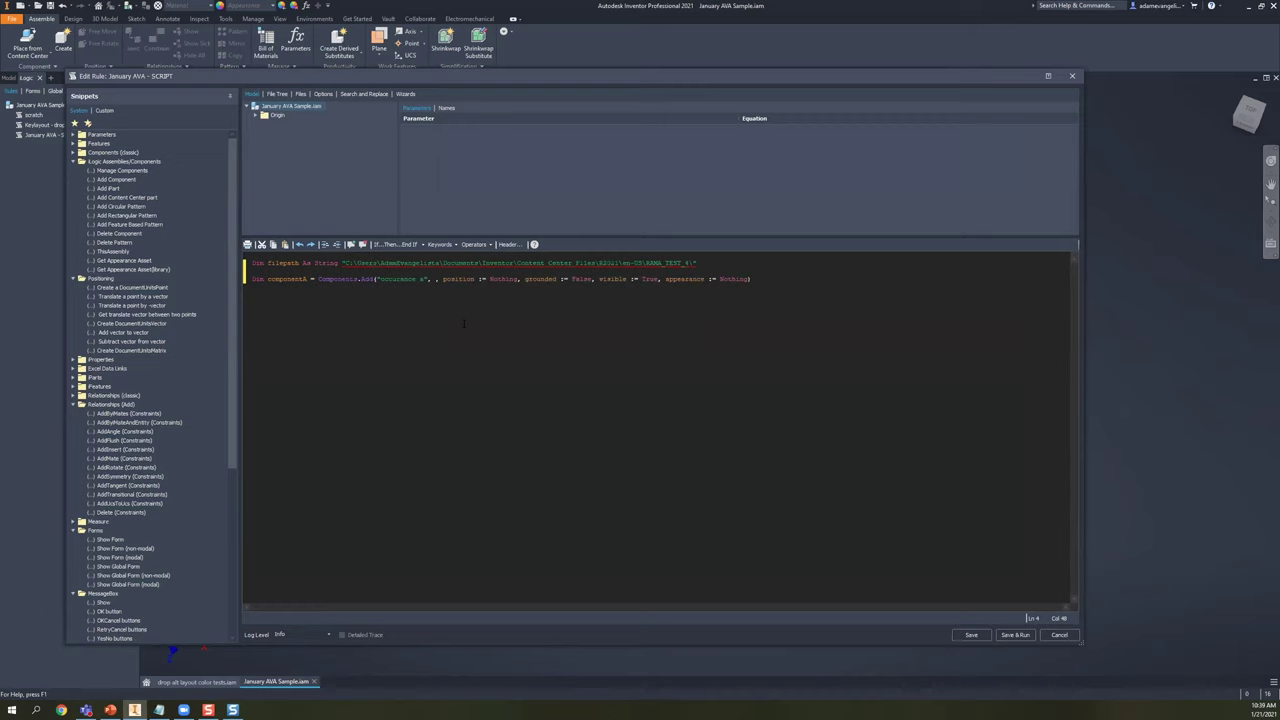
pyautogui.write('filepath')
pyautogui.click(269, 263)
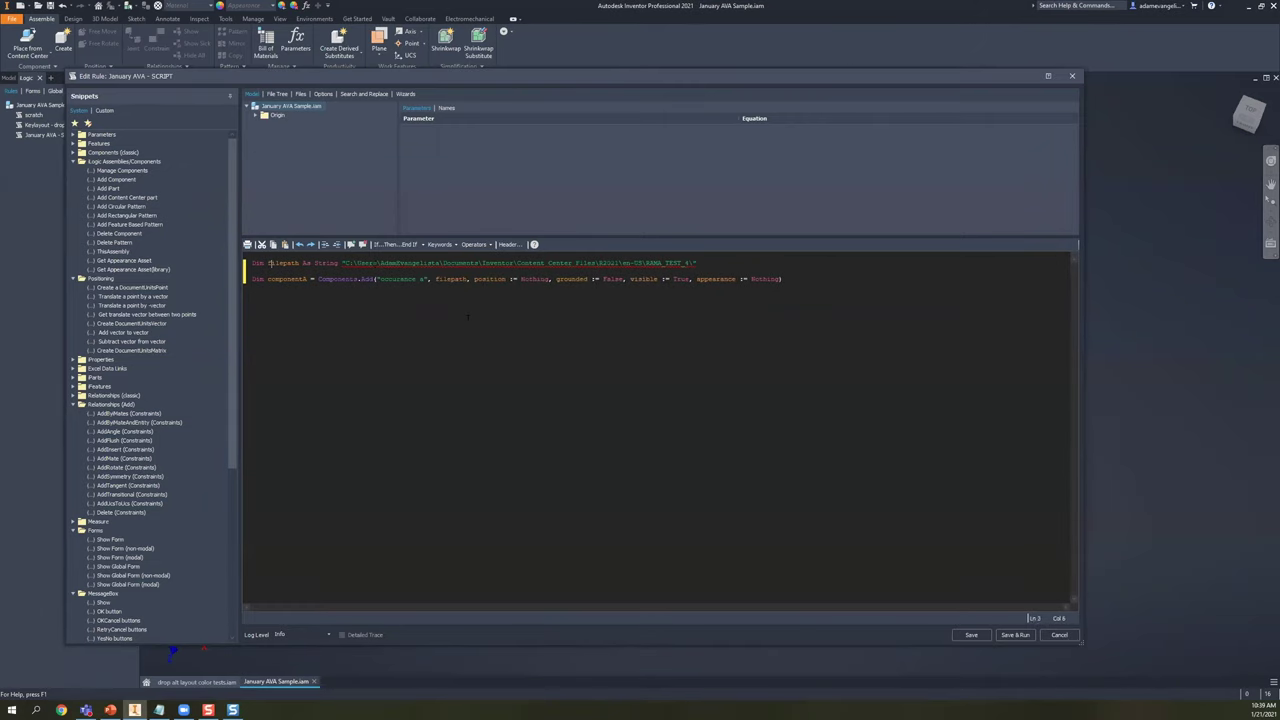
pyautogui.click(503, 263)
pyautogui.write('&')
pyautogui.write('"A-1.0.ipt')
pyautogui.moveTo(435, 279); pyautogui.dragTo(518, 279)
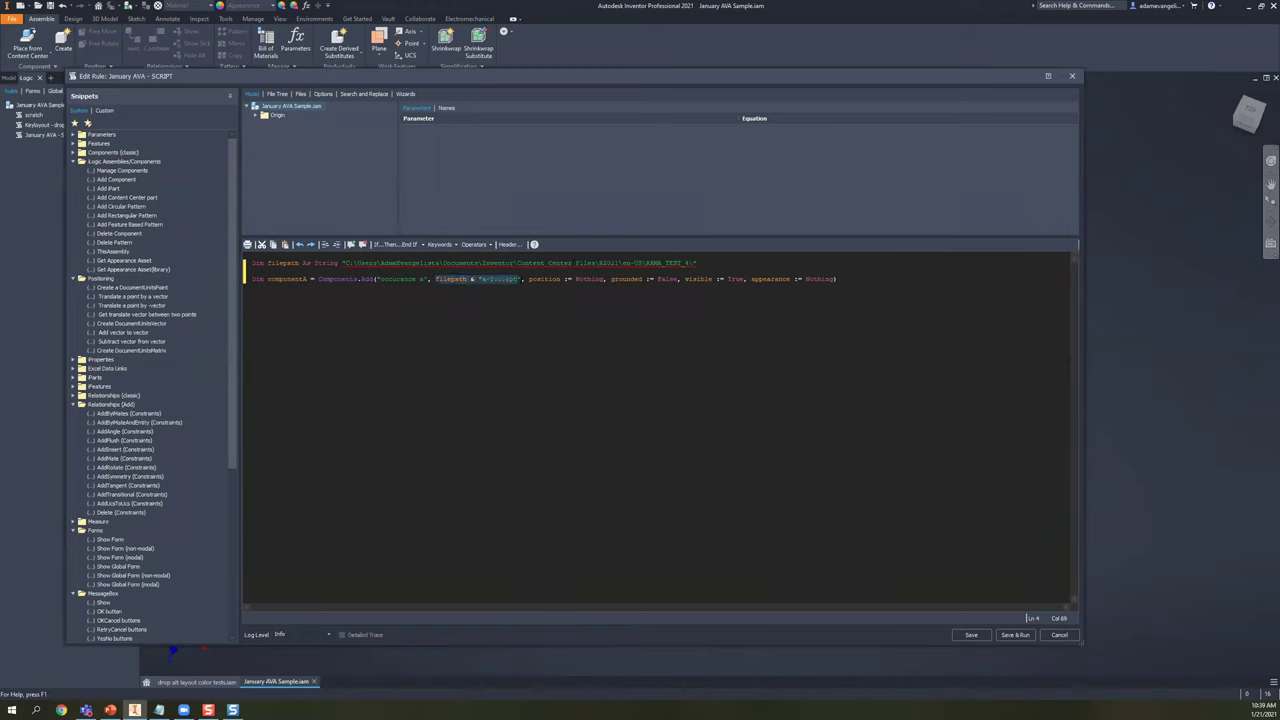
# - Set the grounded argument of the componentA line to True
pyautogui.click(543, 287)
pyautogui.click(541, 279)
pyautogui.click(675, 279)
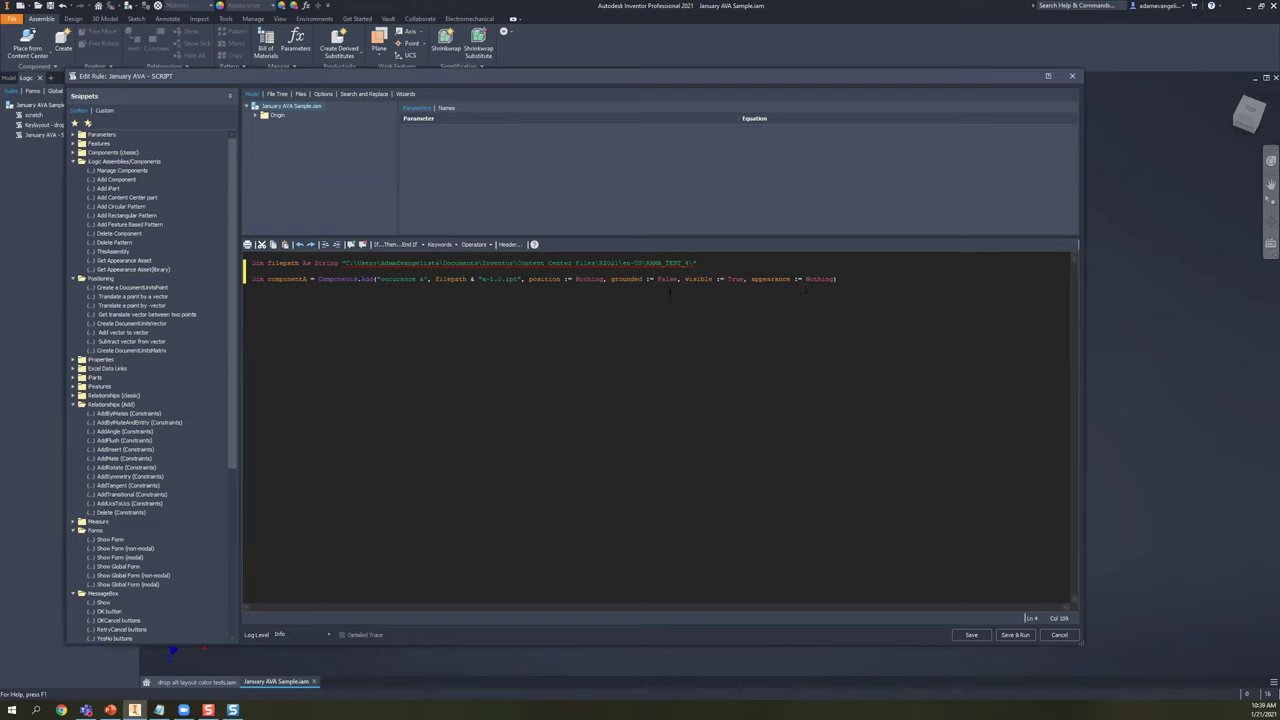
pyautogui.hotkey('ctrl', 'Left')
pyautogui.hotkey('ctrl', 'shift', 'Right')
pyautogui.write('Tru')
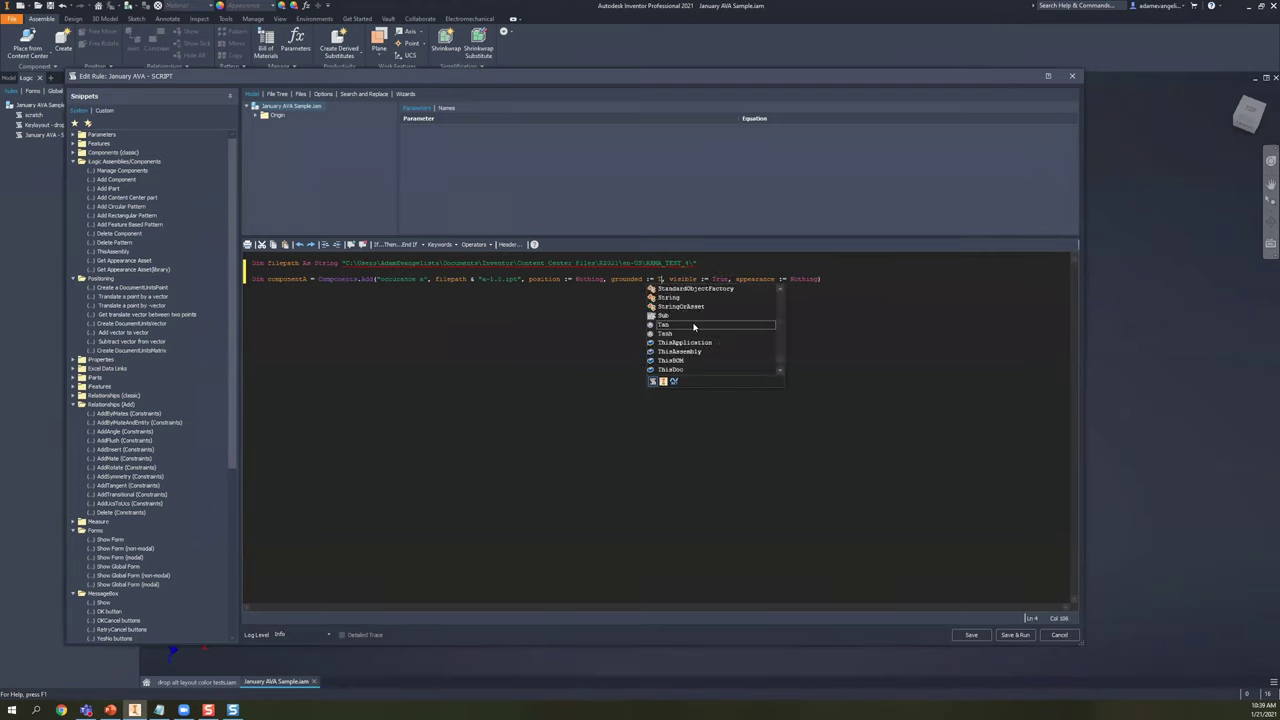
pyautogui.press('Return')
pyautogui.press('Down')
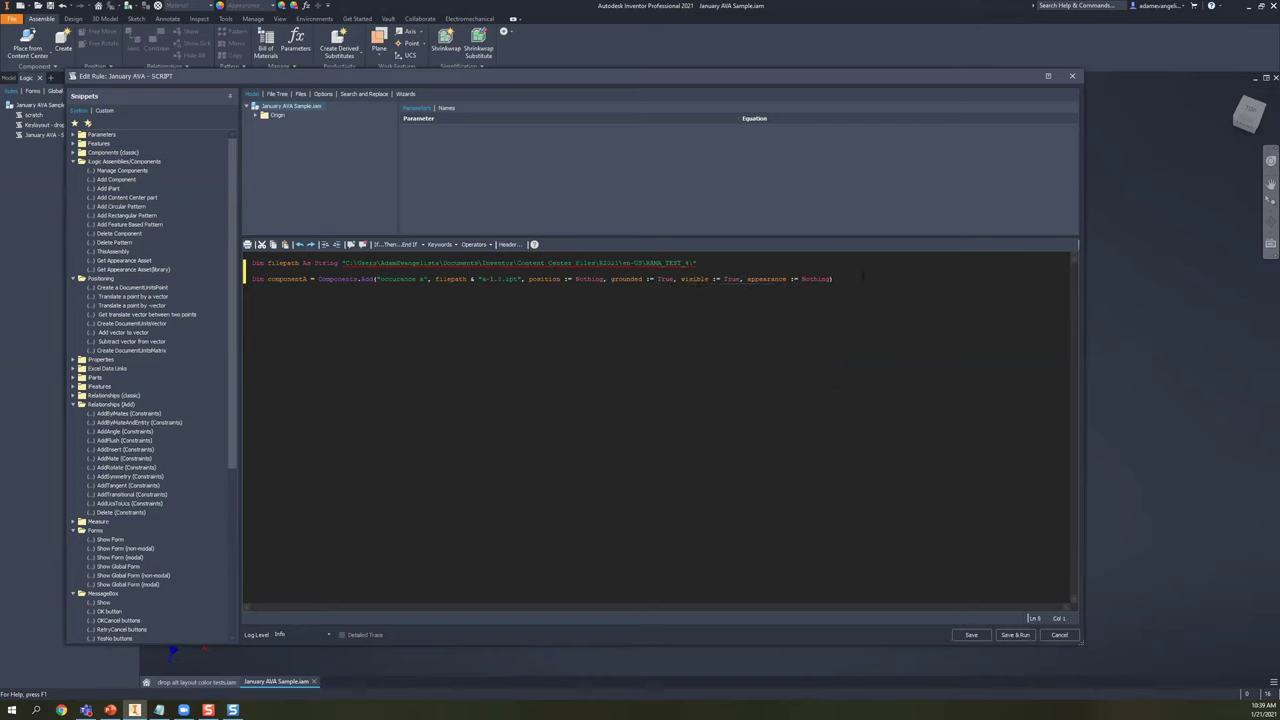
# - Add blank lines below the componentA line and try to save and run the rule
pyautogui.click(863, 276)
pyautogui.press('Return')
pyautogui.press('Return')
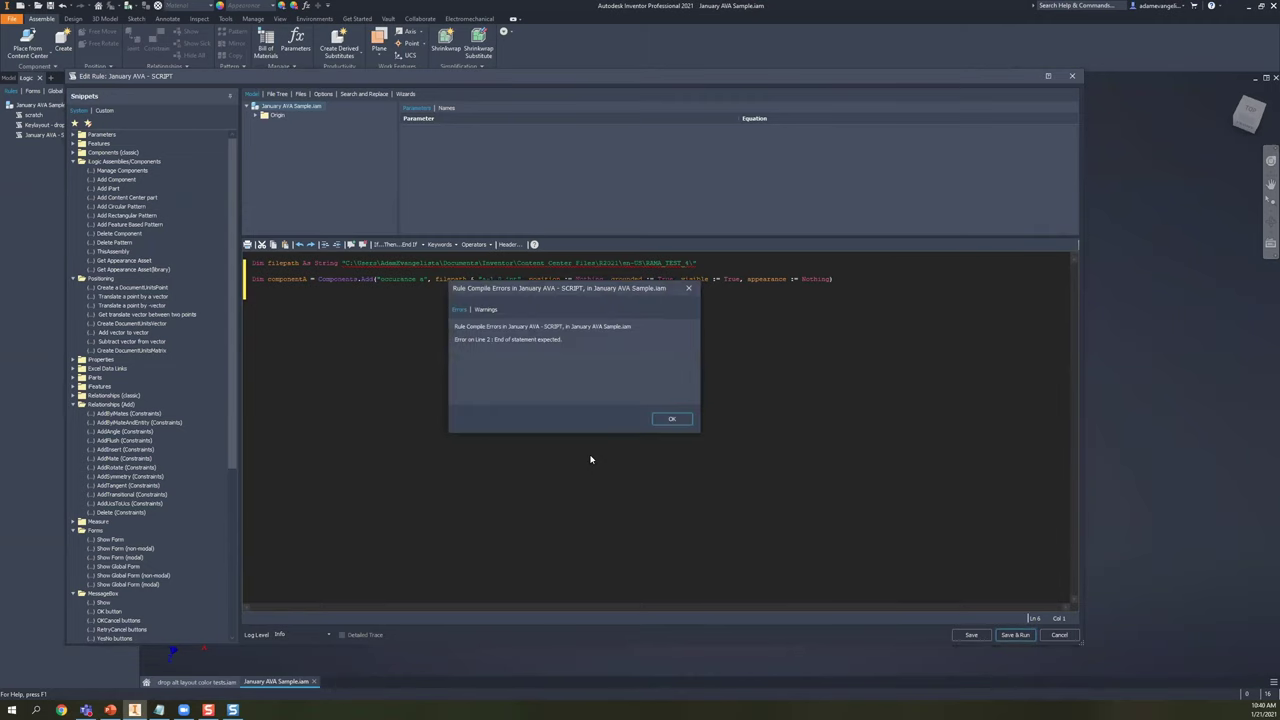
pyautogui.click(671, 418)
# - Add the missing equals sign to the filepath declaration, run the rule and check the placed occurrence in the model tree
pyautogui.click(714, 257)
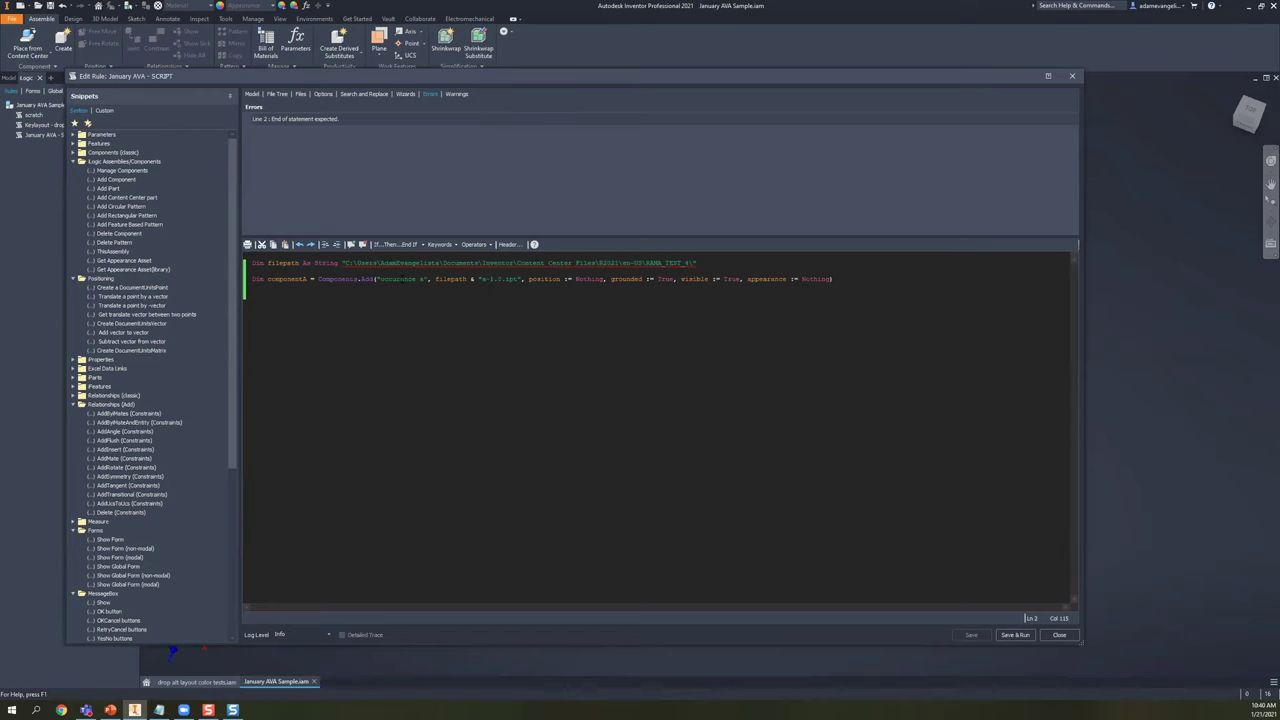
pyautogui.click(342, 263)
pyautogui.write('=')
pyautogui.click(434, 354)
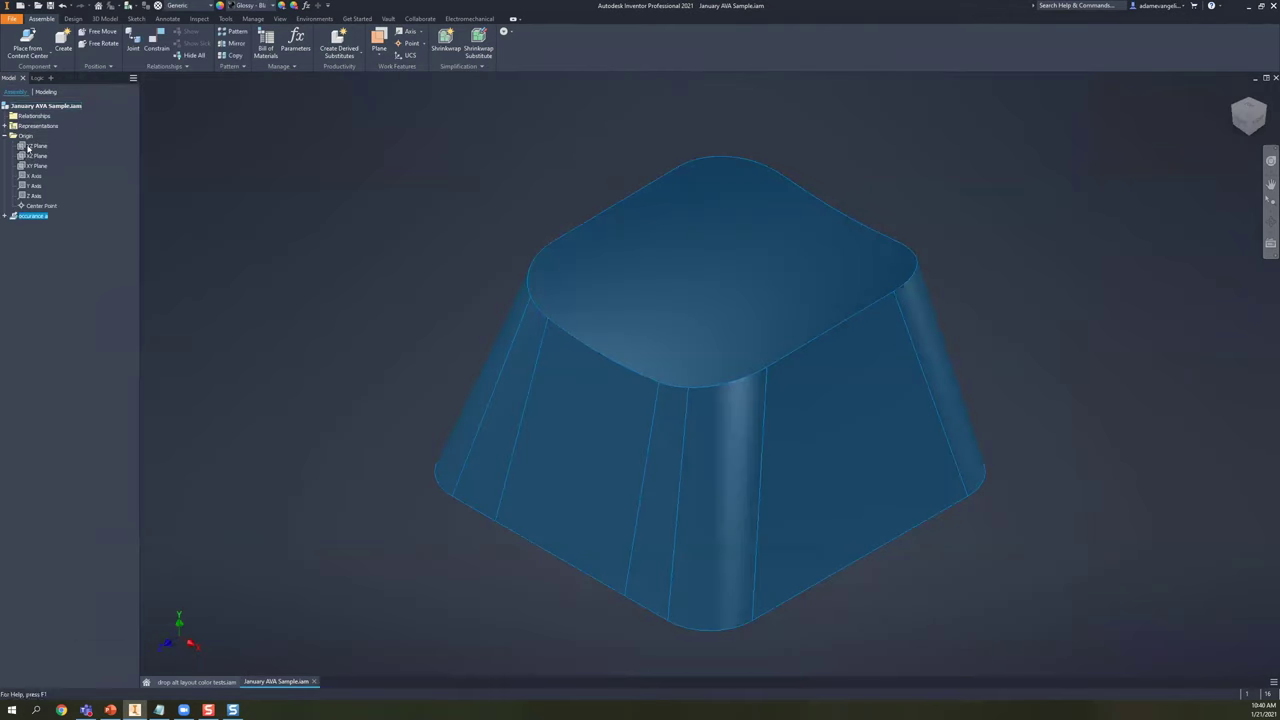
pyautogui.click(33, 316)
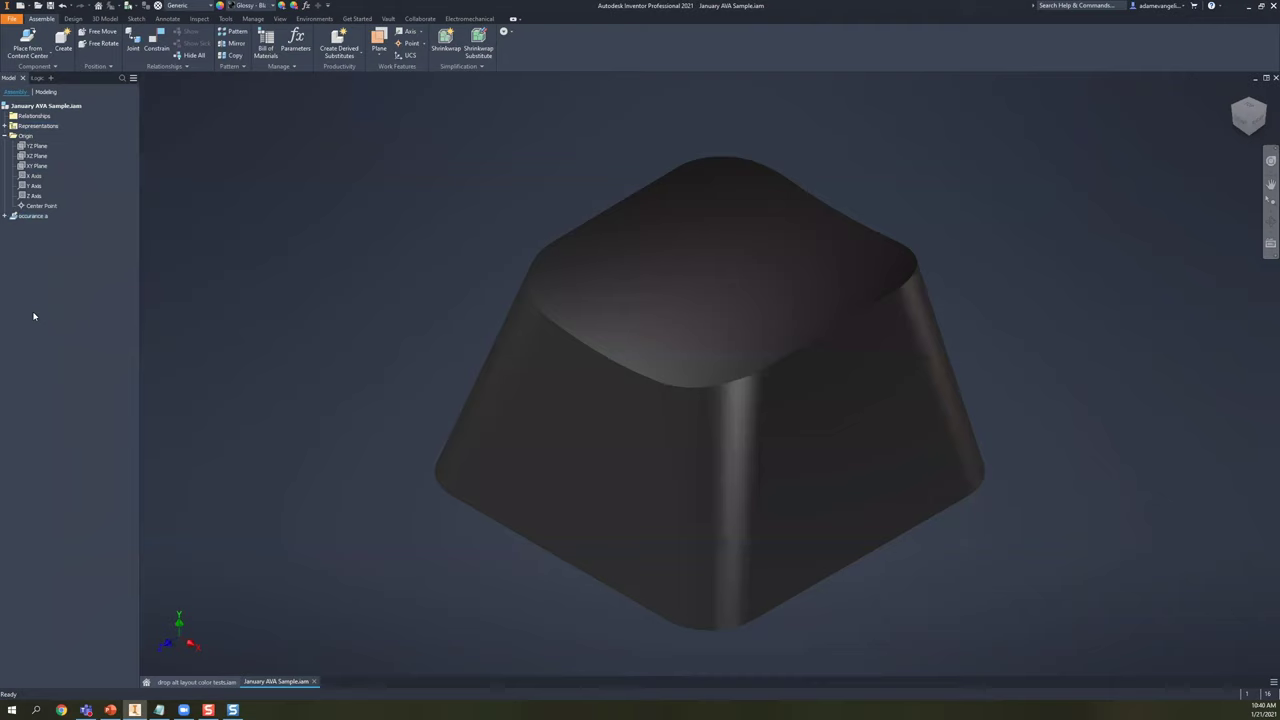
pyautogui.click(5, 216)
# - Reopen the January AVA - SCRIPT rule and duplicate the componentA line directly below itself
pyautogui.click(37, 78)
pyautogui.doubleClick(40, 125)
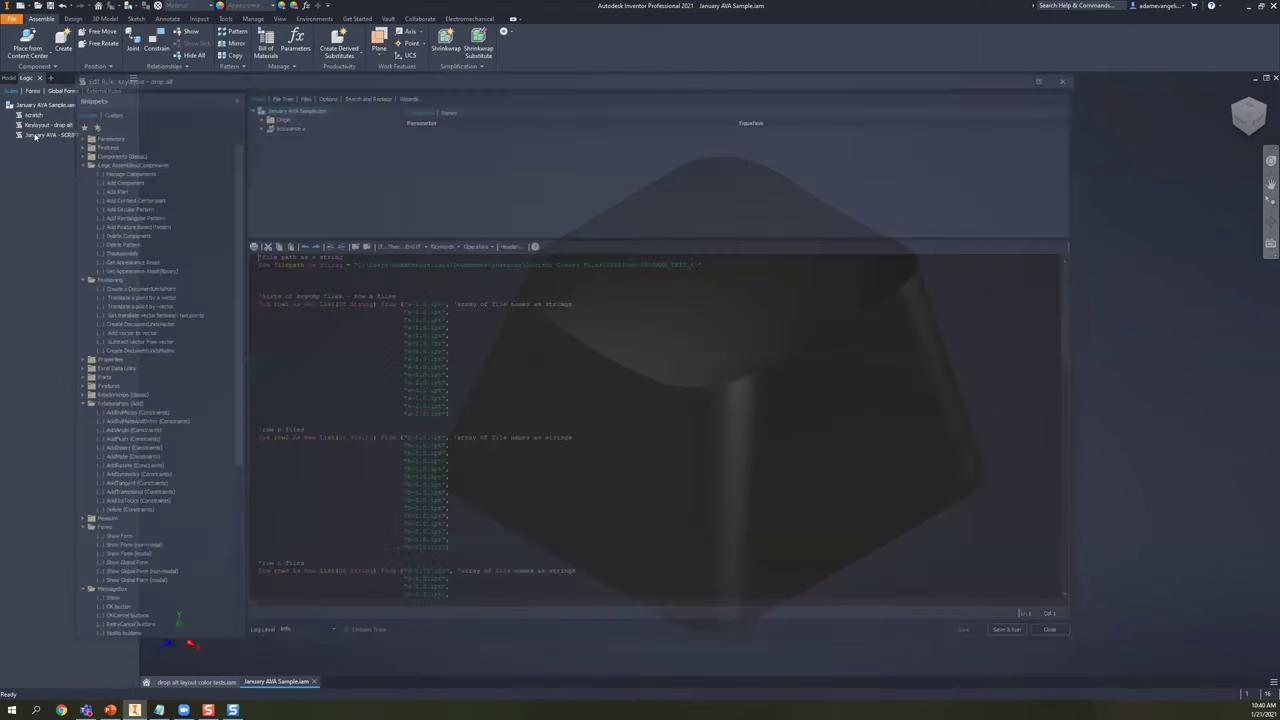
pyautogui.click(36, 134)
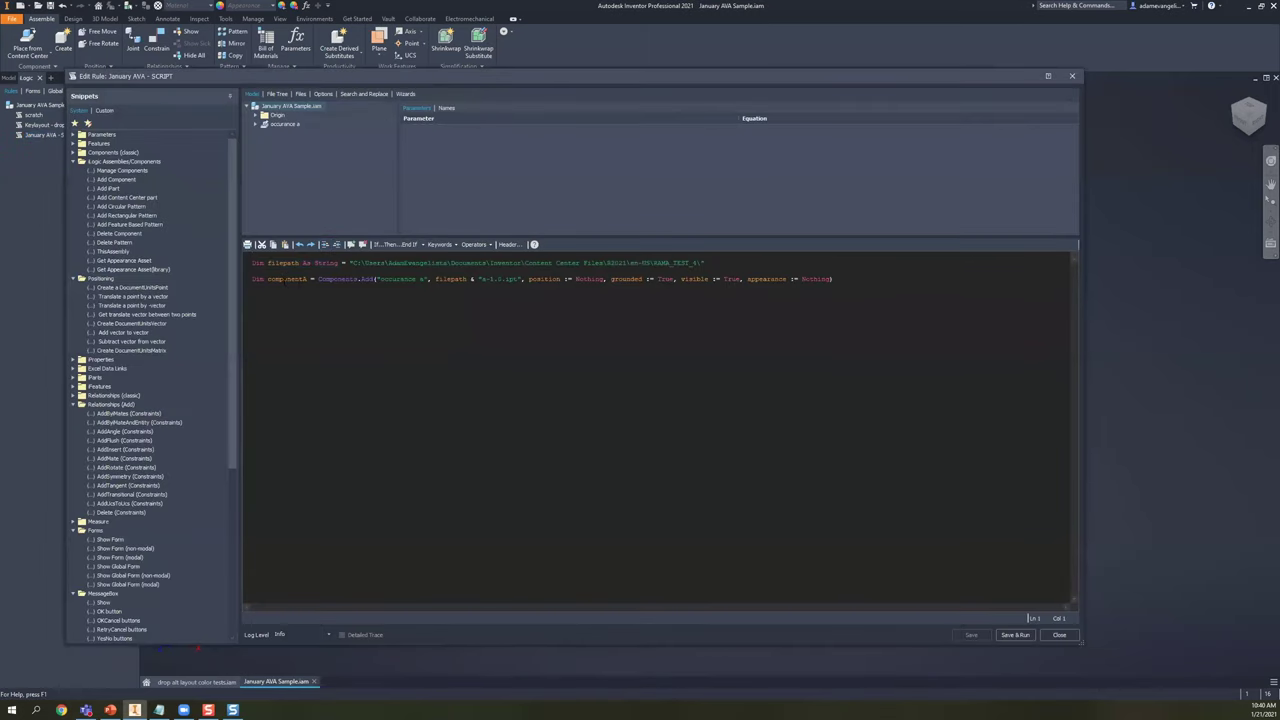
pyautogui.moveTo(582, 279); pyautogui.dragTo(681, 308)
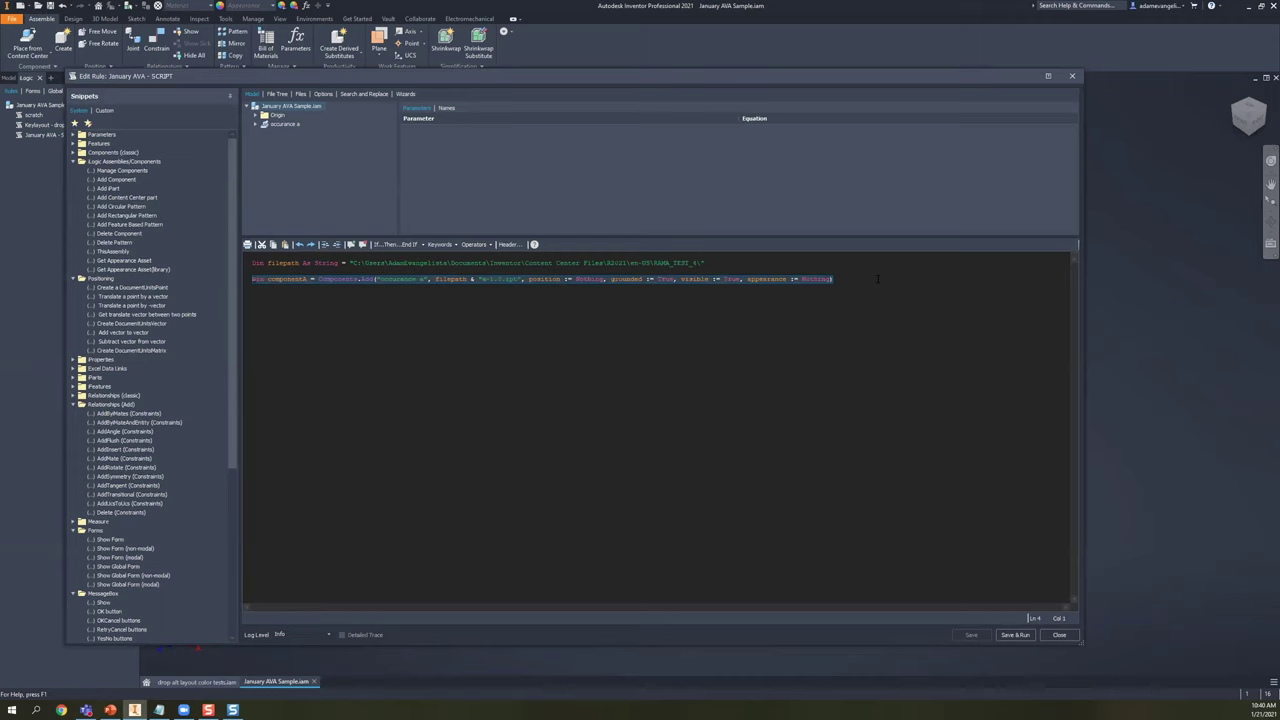
pyautogui.hotkey('ctrl', 'c')
pyautogui.press('End')
pyautogui.press('Return')
pyautogui.hotkey('ctrl', 'v')
# - Change the duplicated line to variable componentB, occurrence "occurance b", file "a-2.0.ipt" and grounded False
pyautogui.click(306, 287)
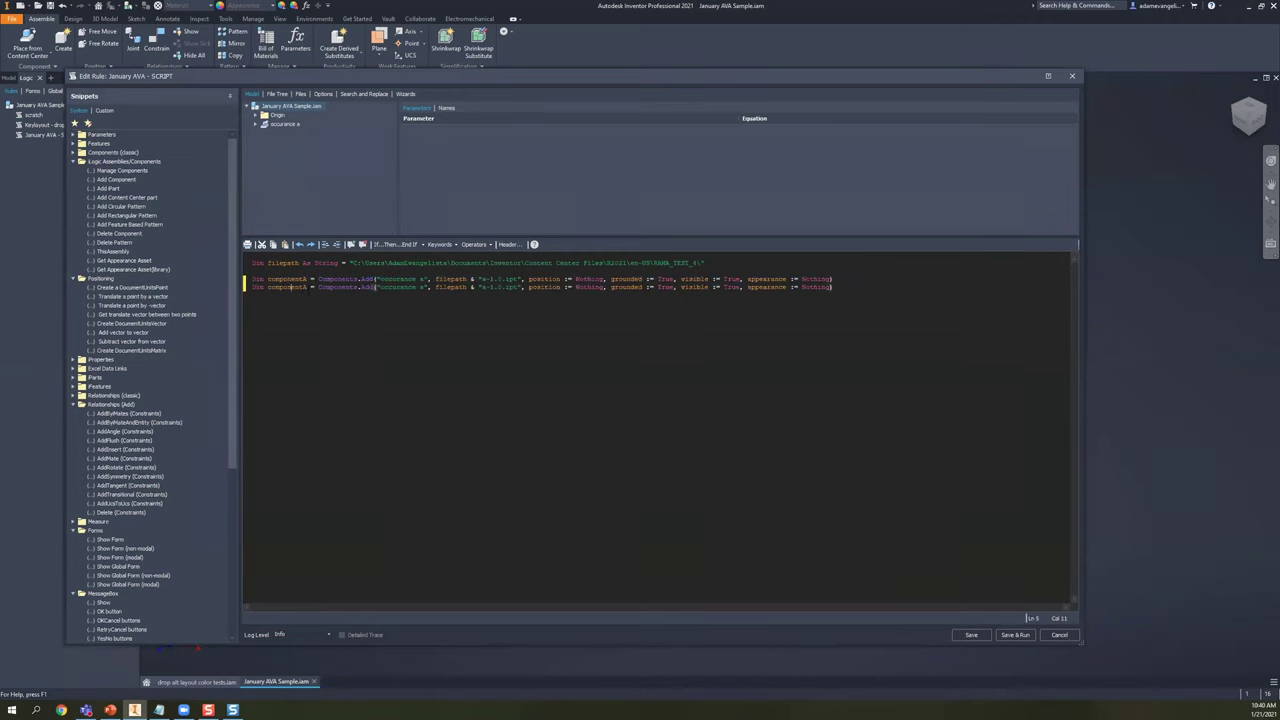
pyautogui.press('BackSpace')
pyautogui.write('B')
pyautogui.doubleClick(662, 287)
pyautogui.doubleClick(663, 287)
pyautogui.write('Fals')
pyautogui.doubleClick(665, 333)
pyautogui.press('Return')
# - Save and run the rule, and move the wider ungrounded key cap away from the grounded one
pyautogui.click(1011, 635)
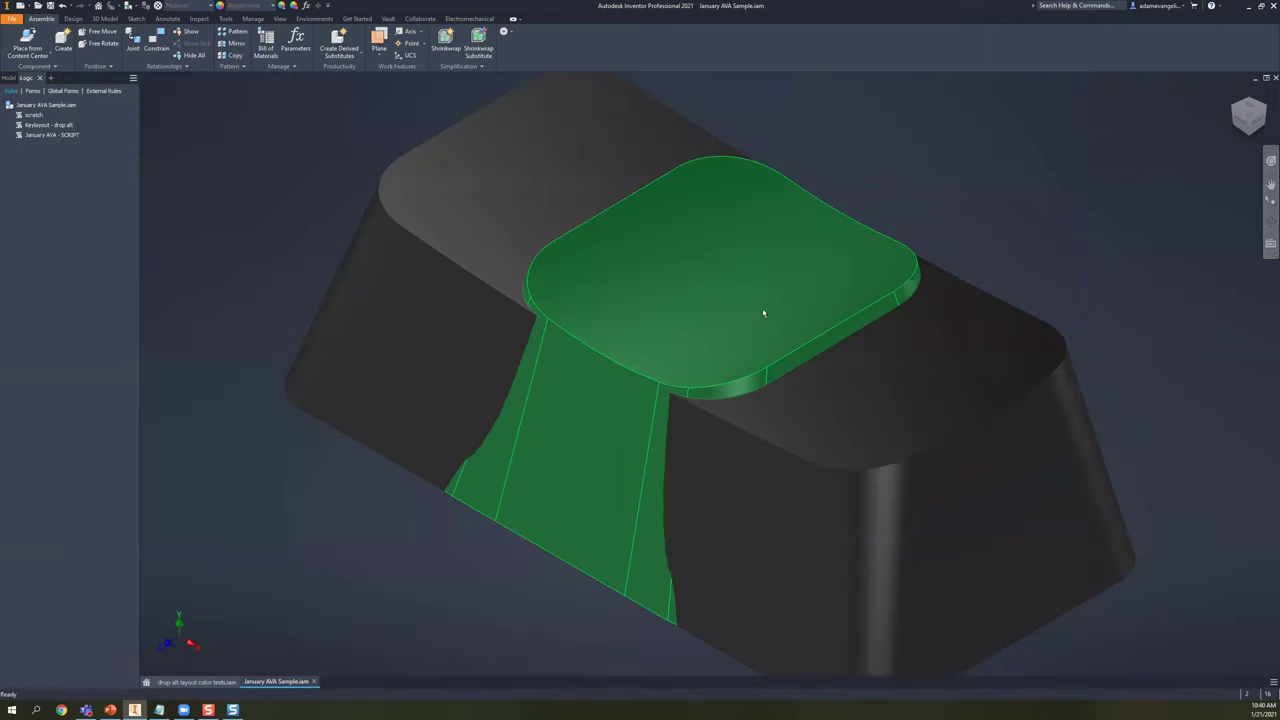
pyautogui.moveTo(470, 243); pyautogui.dragTo(1025, 465)
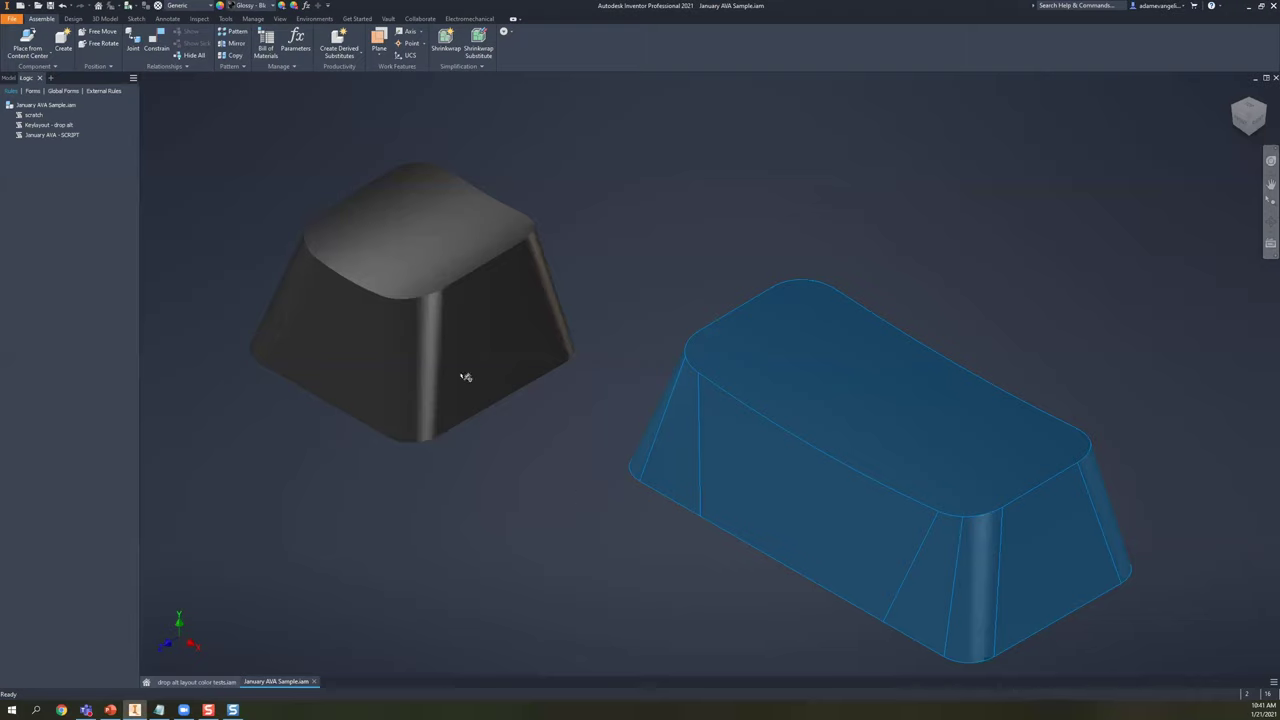
# - Reopen the January AVA - SCRIPT rule and insert the AddUcsToUcs constraint snippet below the two component lines
pyautogui.doubleClick(46, 137)
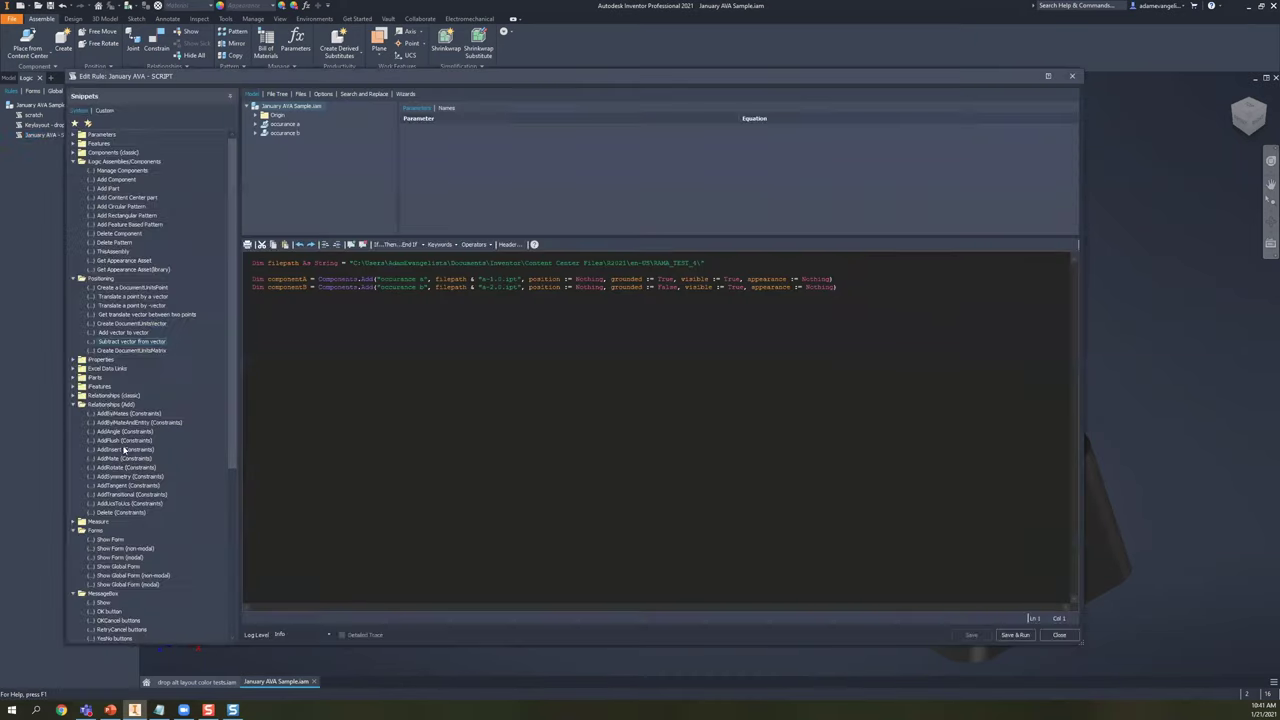
pyautogui.click(108, 404)
pyautogui.doubleClick(130, 503)
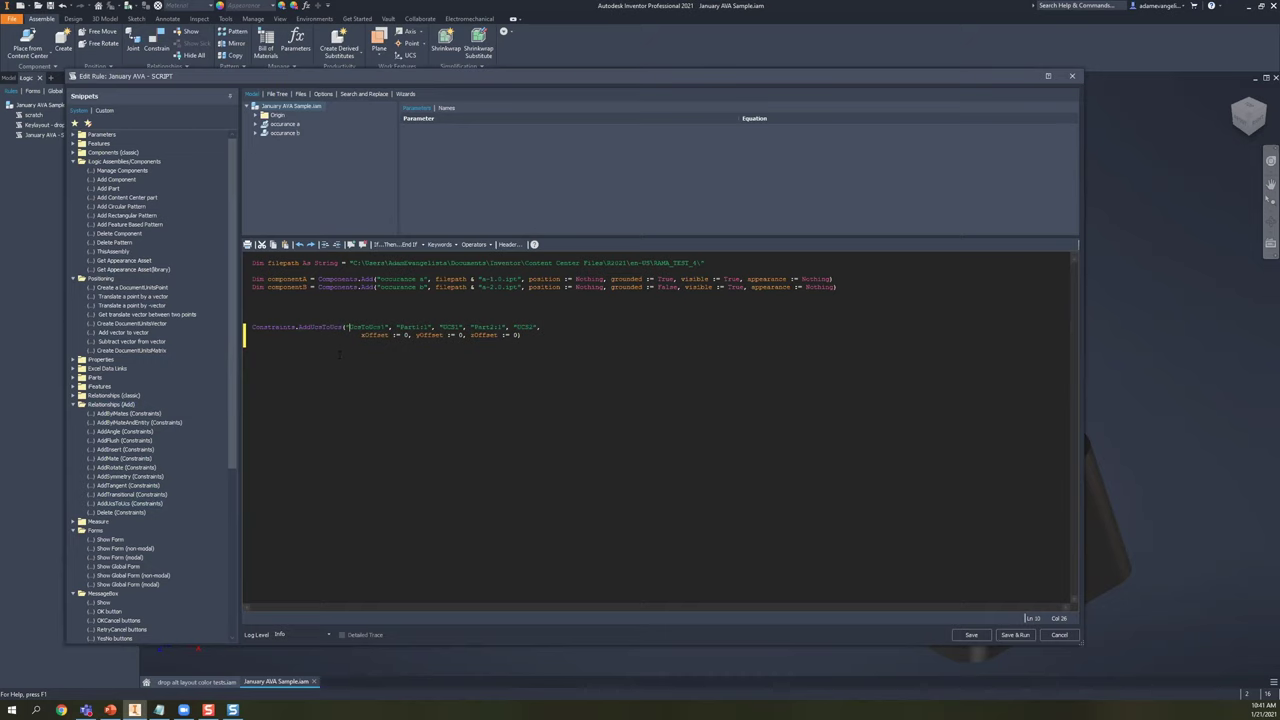
pyautogui.moveTo(389, 335); pyautogui.dragTo(494, 335)
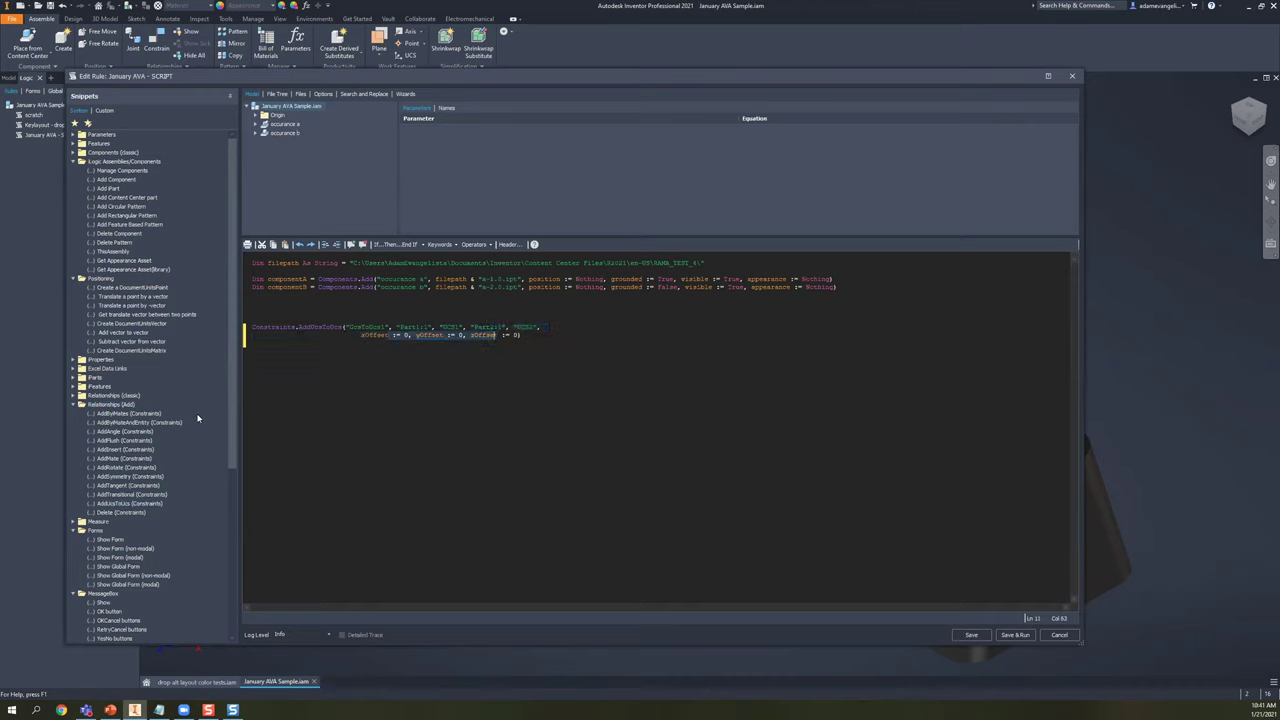
# - Examine the other constraint snippets available for rules, including AddByiMates, AddByiMateAndEntity, AddAngle, AddFlush and AddMate
pyautogui.click(148, 413)
pyautogui.click(148, 422)
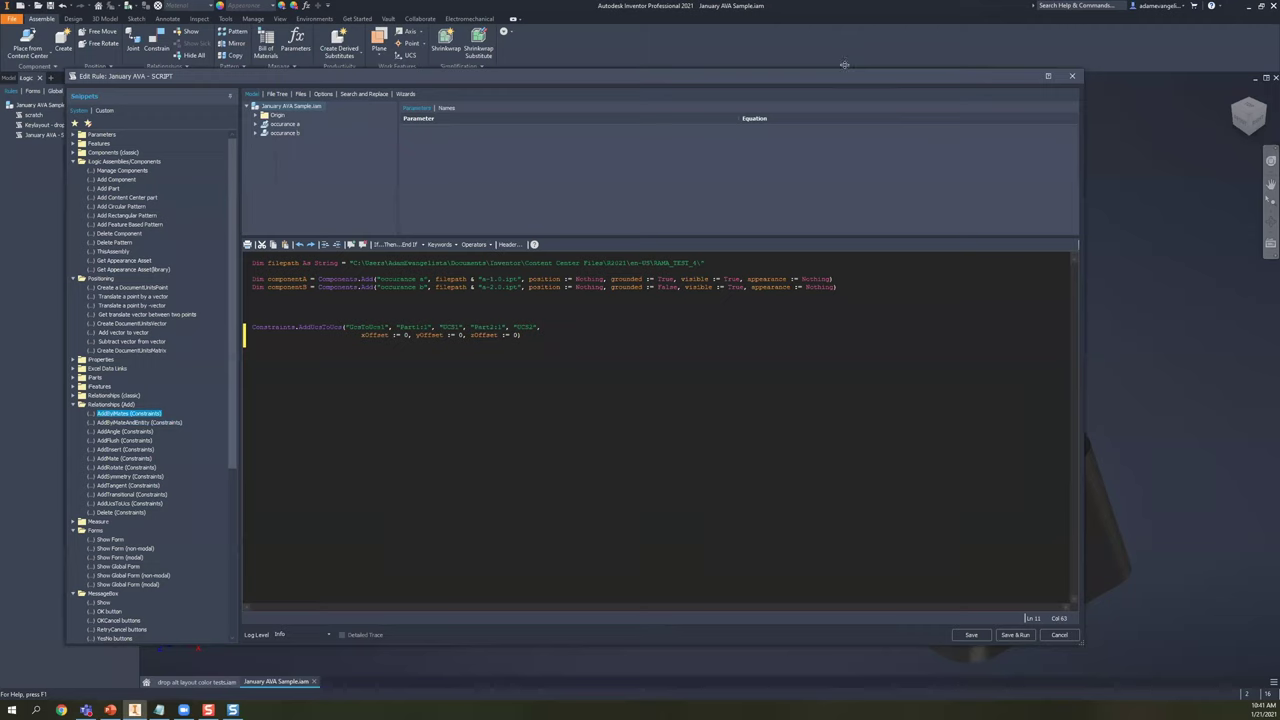
pyautogui.click(113, 421)
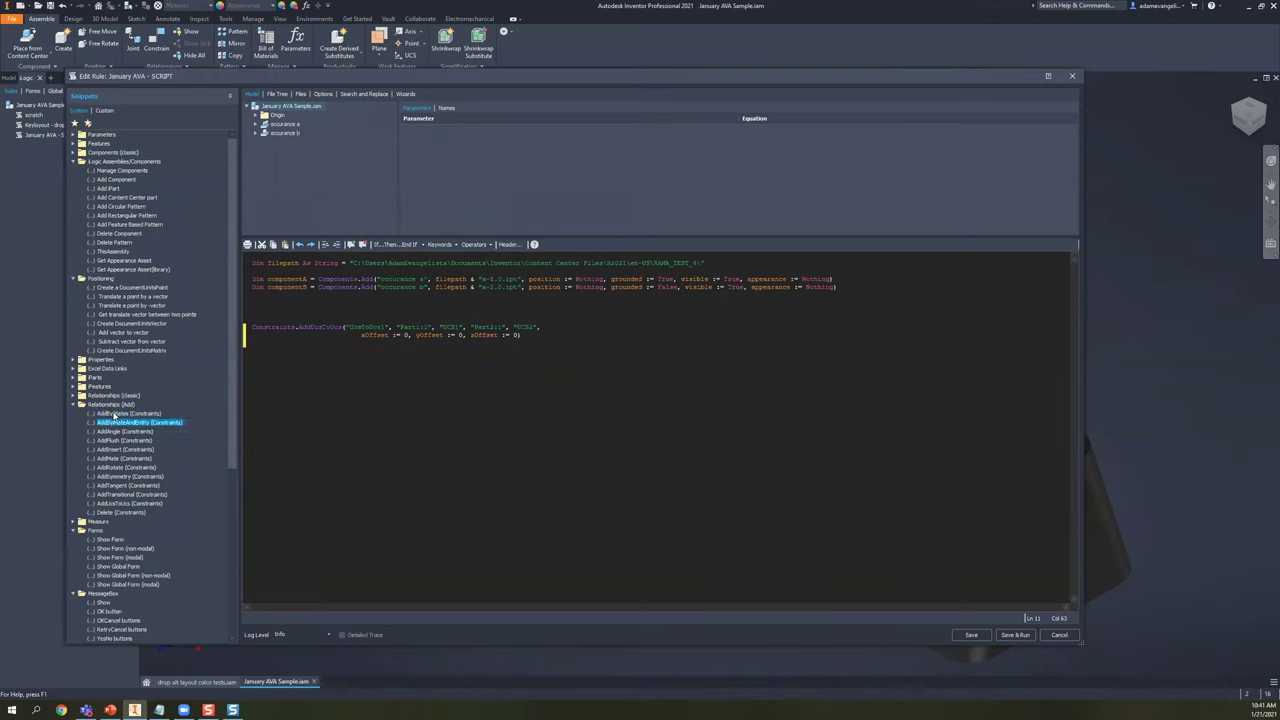
pyautogui.click(115, 414)
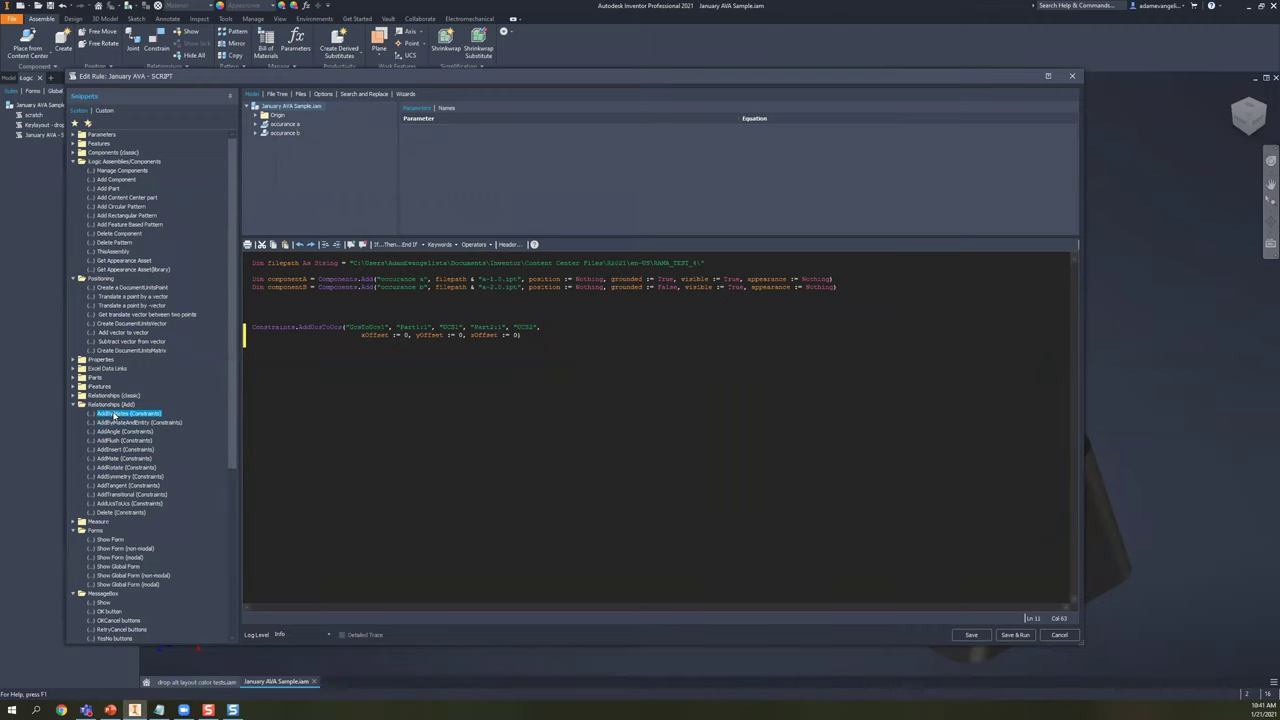
pyautogui.click(116, 424)
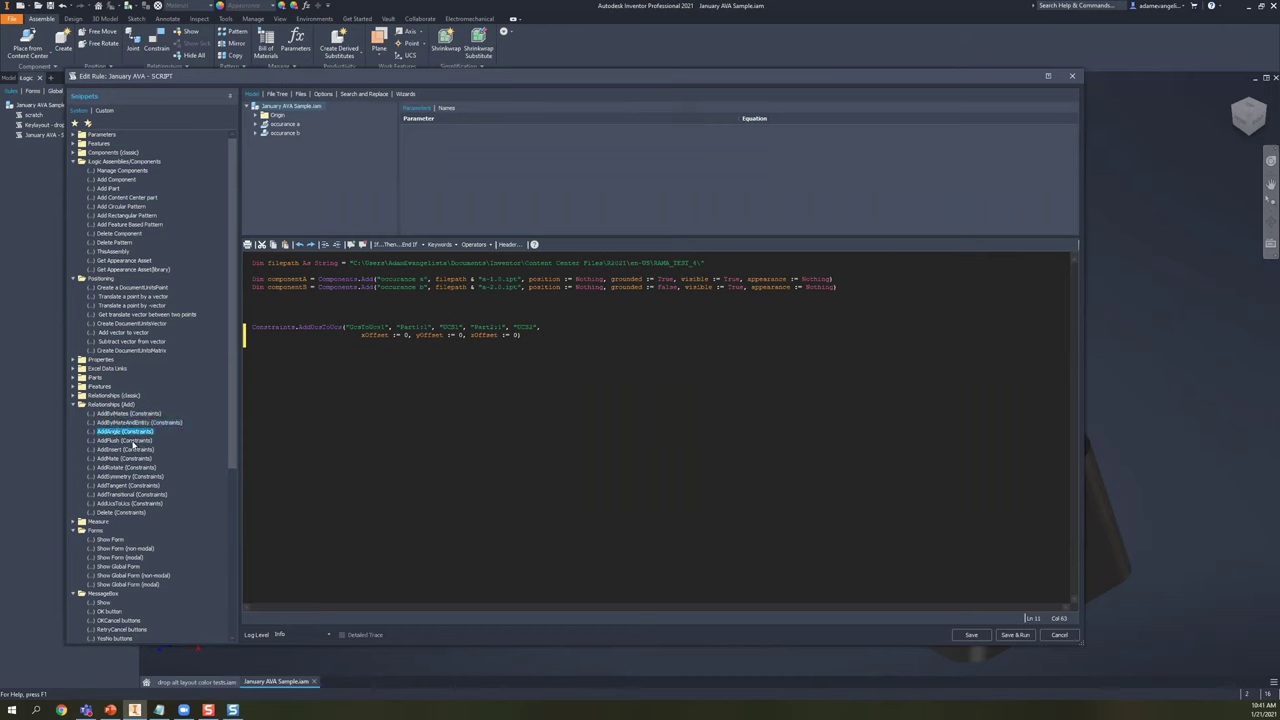
pyautogui.click(133, 441)
pyautogui.click(135, 457)
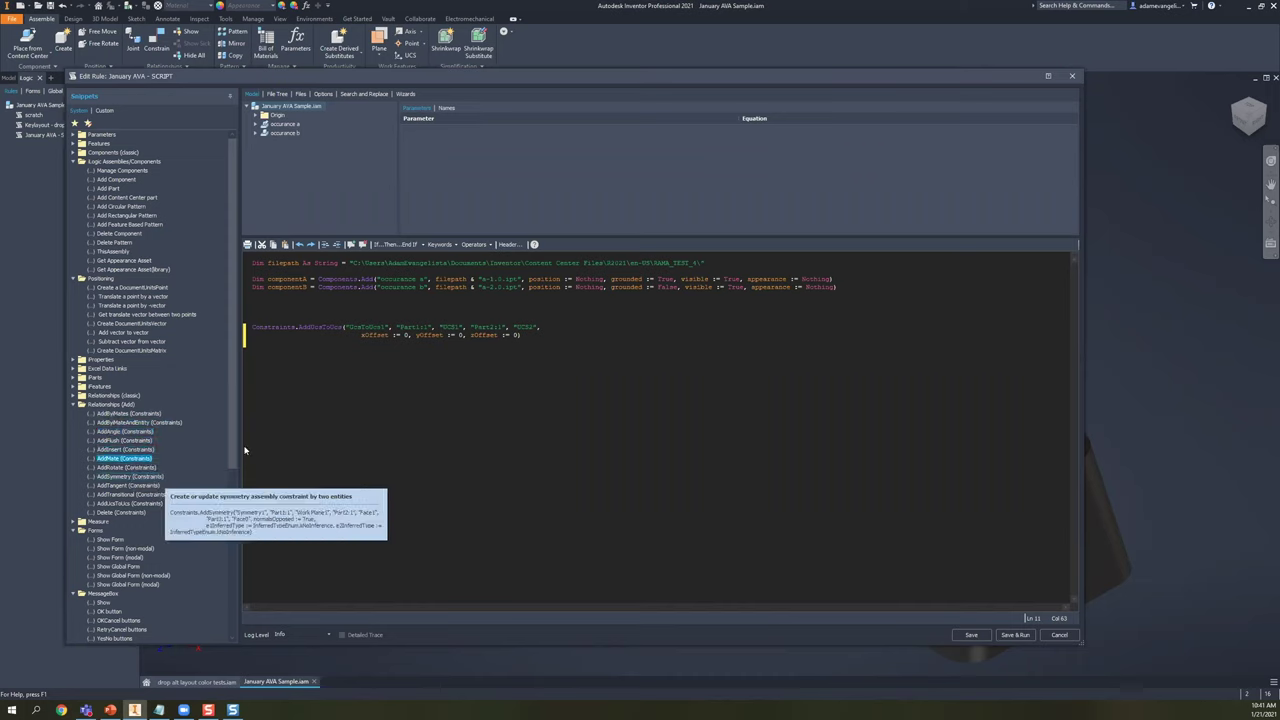
# - Replace the constraint name in the AddUcsToUcs snippet with "name of constraint"
pyautogui.click(252, 343)
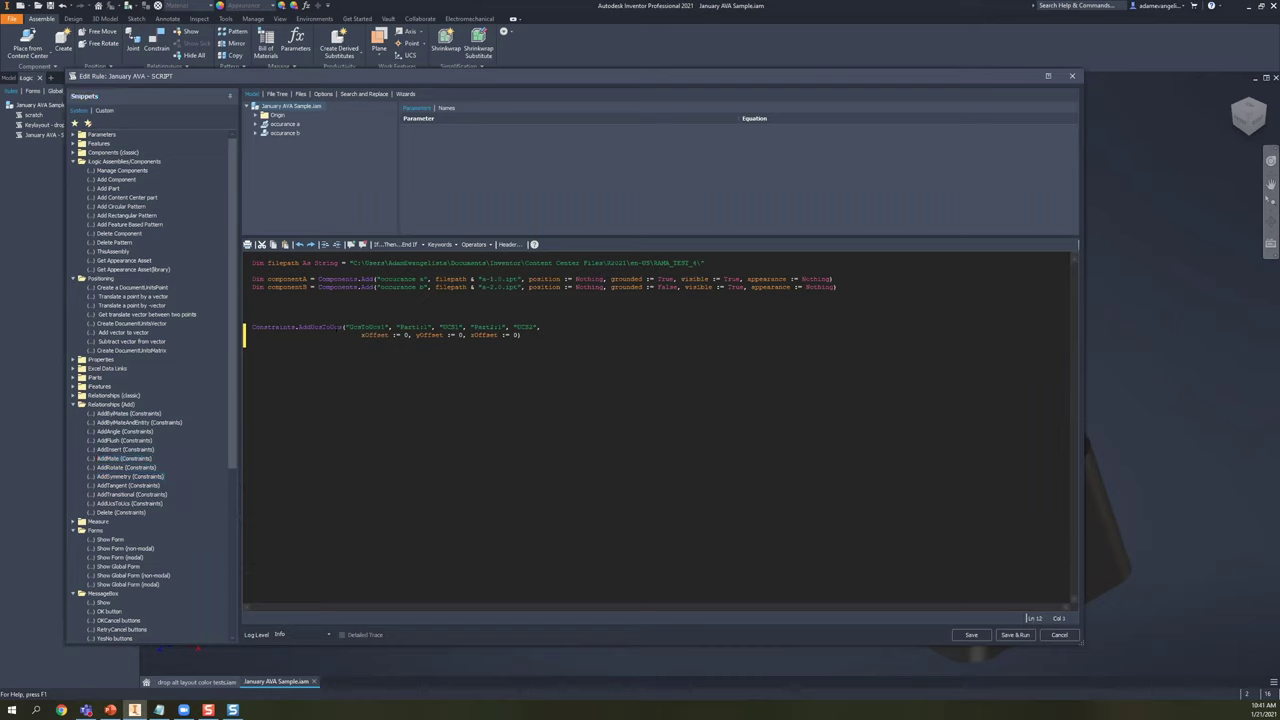
pyautogui.click(337, 327)
pyautogui.doubleClick(366, 327)
pyautogui.write('Name of constraint')
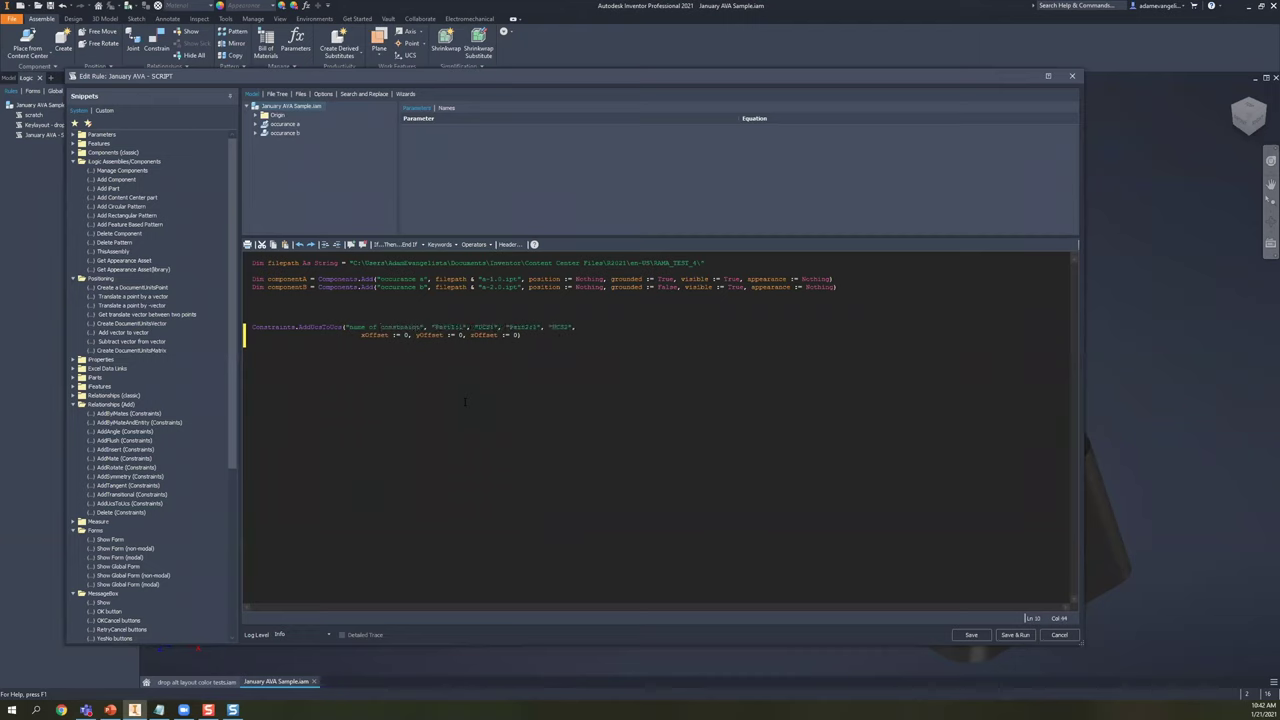
# - Set the first component in the AddUcsToUcs constraint to "occurance a"
pyautogui.click(446, 351)
pyautogui.doubleClick(446, 327)
pyautogui.press('Right')
pyautogui.press('BackSpace')
pyautogui.press('BackSpace')
pyautogui.press('BackSpace')
pyautogui.press('BackSpace')
pyautogui.press('BackSpace')
pyautogui.press('BackSpace')
pyautogui.press('BackSpace')
pyautogui.write('occurance a')
# - Set the second component in the AddUcsToUcs constraint to "occurance b"
pyautogui.doubleClick(501, 327)
pyautogui.doubleClick(537, 327)
pyautogui.press('Right')
pyautogui.press('Right')
pyautogui.press('Right')
pyautogui.press('BackSpace')
pyautogui.press('BackSpace')
pyautogui.press('BackSpace')
pyautogui.press('BackSpace')
pyautogui.press('BackSpace')
pyautogui.press('BackSpace')
pyautogui.write('occurance b')
# - Replace both UCS names in the constraint, UCS1 and UCS2, with "origin"
pyautogui.doubleClick(504, 327)
pyautogui.press('BackSpace')
pyautogui.write('origin')
pyautogui.doubleClick(600, 327)
pyautogui.write('origin')
# - Set the constraint's xOffset to 1, save and run the rule, and look over the two key caps
pyautogui.click(567, 363)
pyautogui.click(406, 335)
pyautogui.press('BackSpace')
pyautogui.write('1')
pyautogui.click(581, 354)
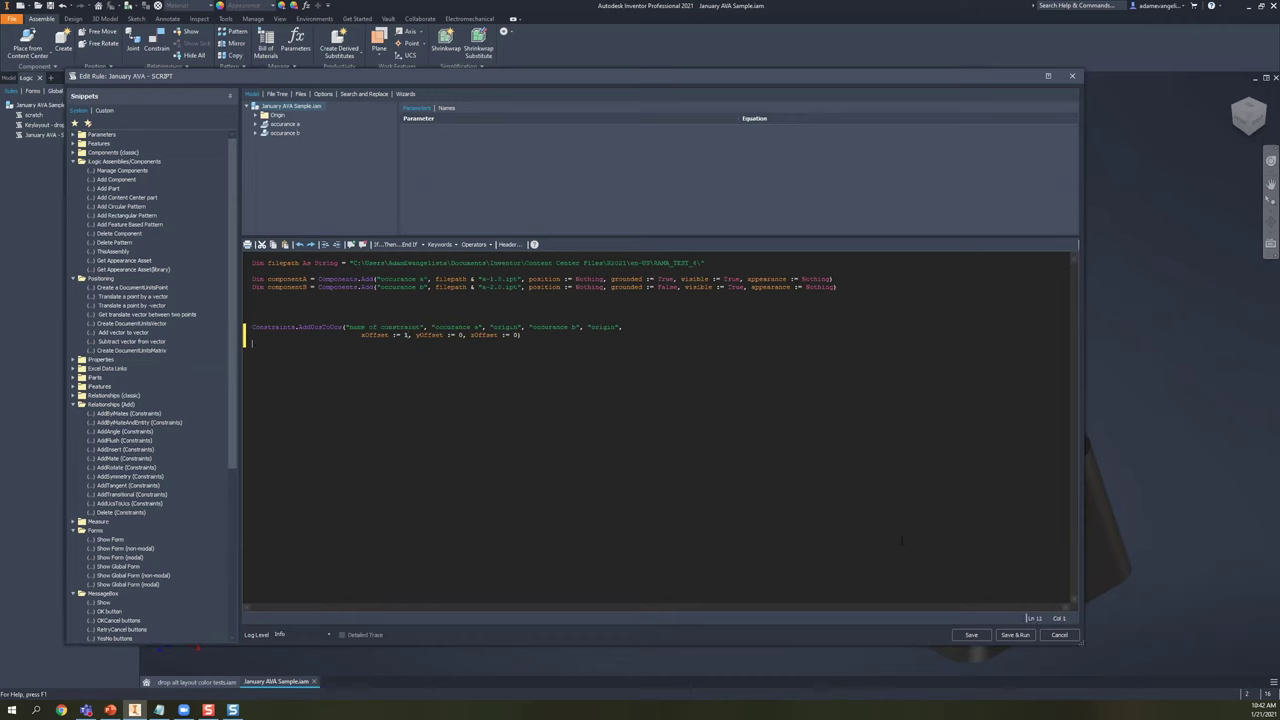
pyautogui.click(991, 634)
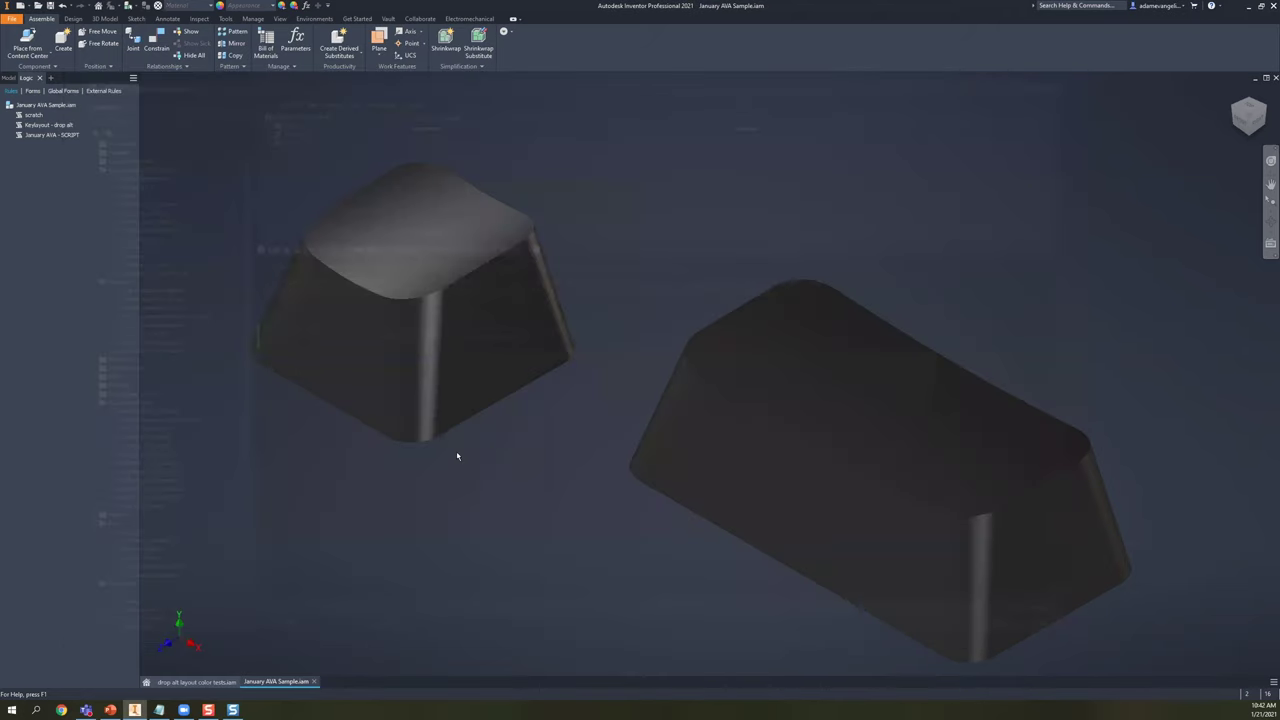
pyautogui.keyDown('shift'); pyautogui.moveTo(457, 456); pyautogui.dragTo(456, 372, button='middle'); pyautogui.keyUp('shift')
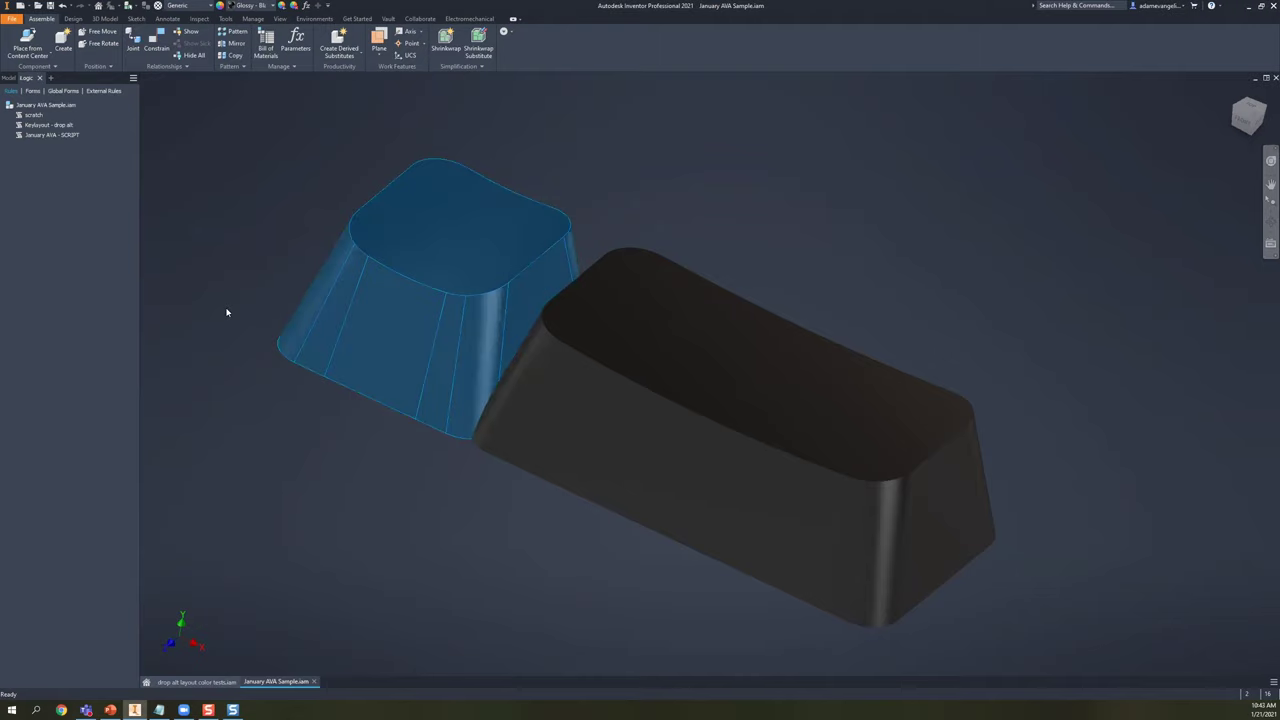
# - Reopen the January AVA - SCRIPT rule, review its two component lines and the UCS constraint, and close it
pyautogui.doubleClick(40, 135)
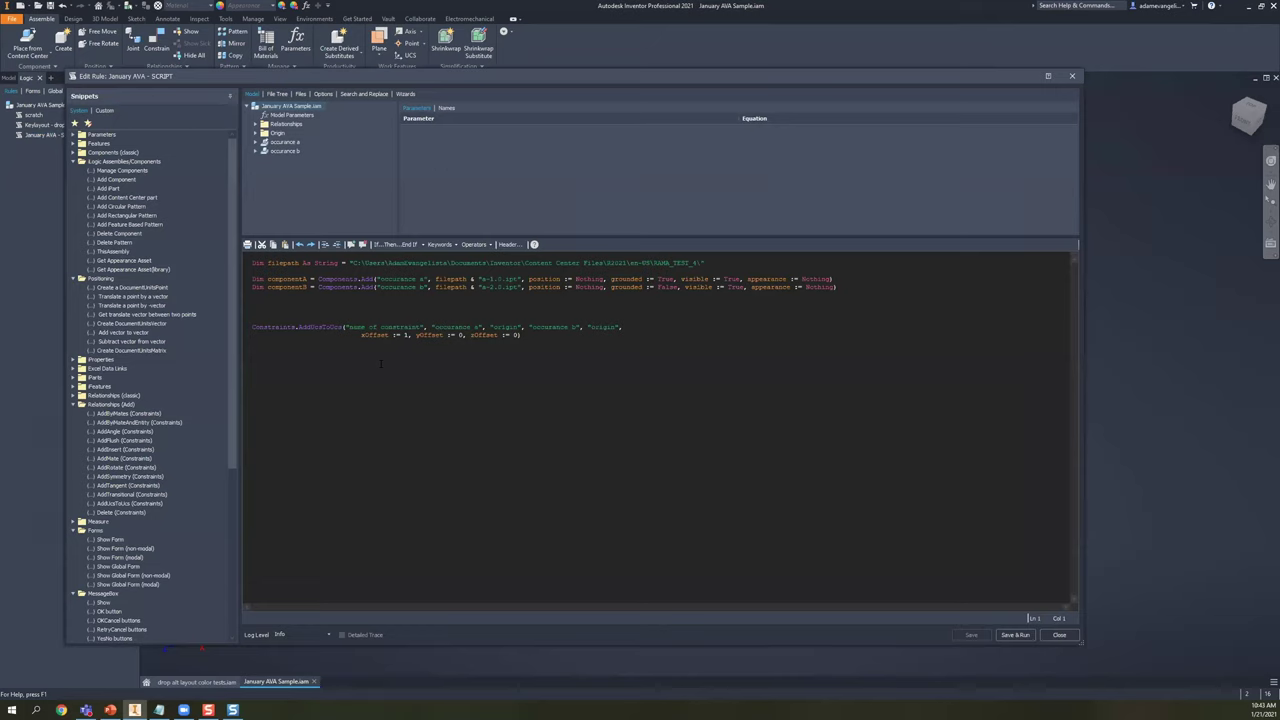
pyautogui.moveTo(275, 279); pyautogui.dragTo(437, 287)
pyautogui.moveTo(287, 335); pyautogui.dragTo(502, 327)
pyautogui.click(502, 327)
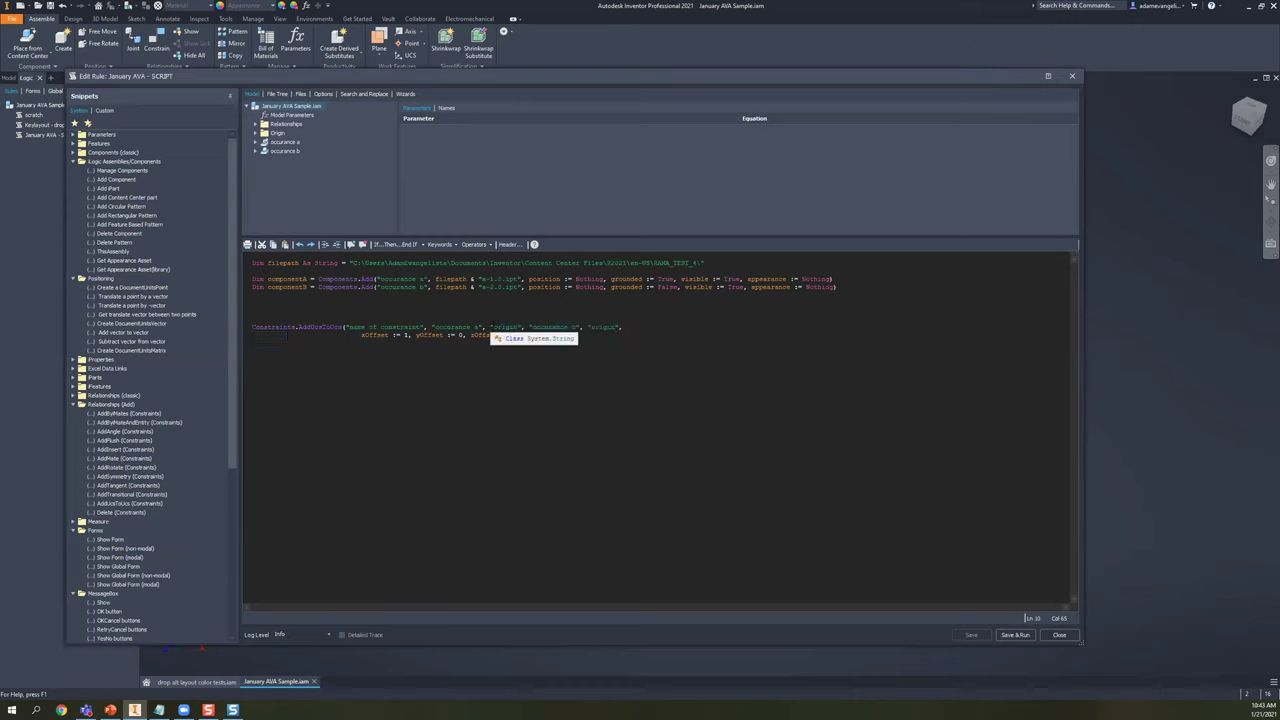
pyautogui.click(252, 343)
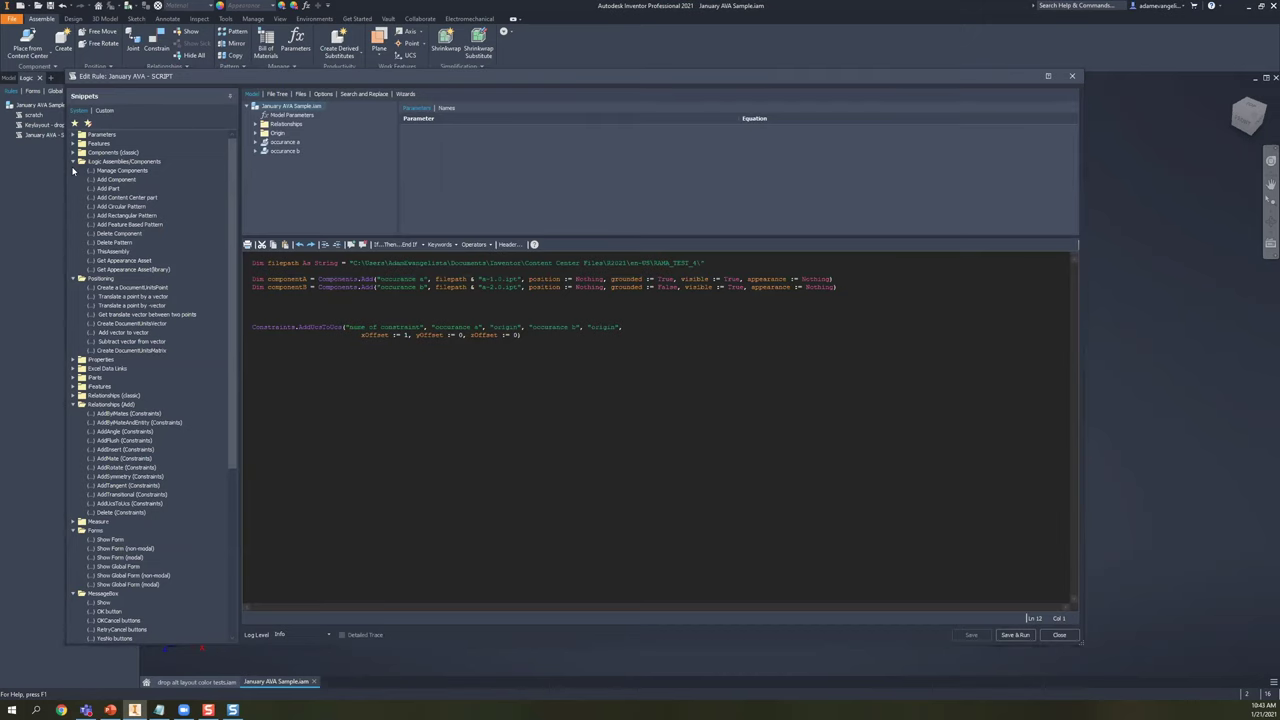
pyautogui.press('Escape')
pyautogui.press('Escape')
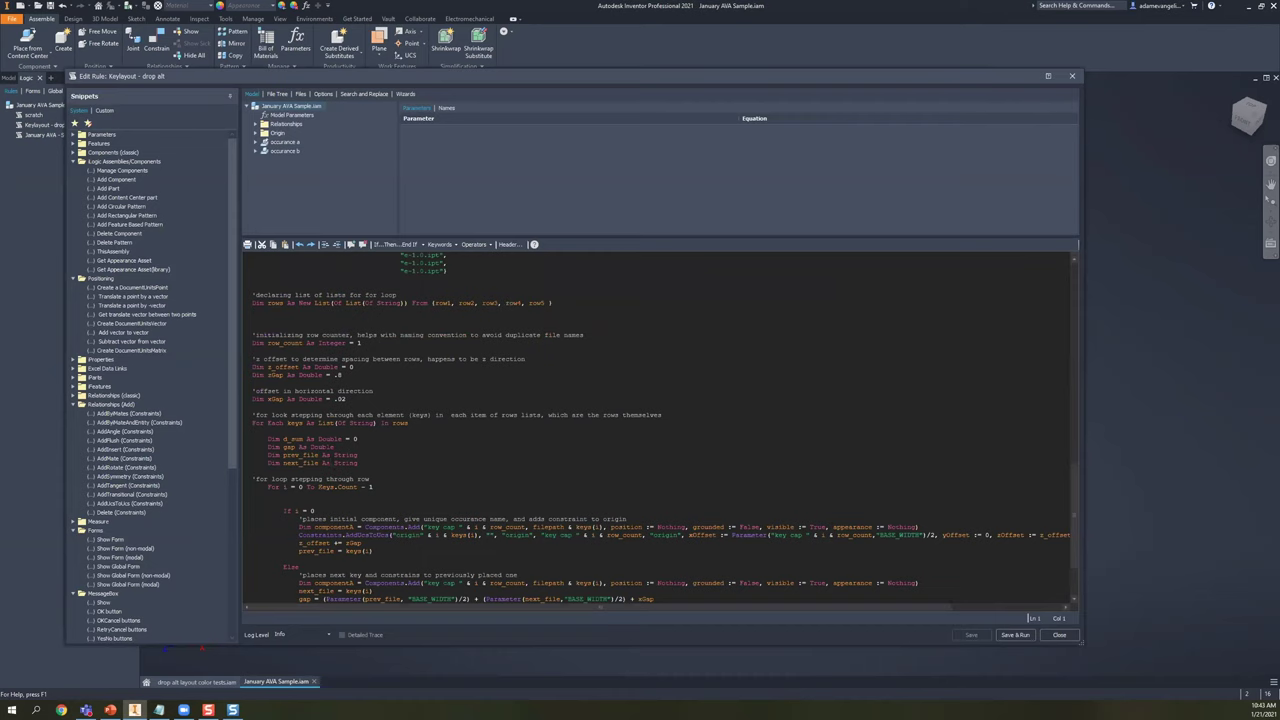
# - Examine the Keylayout - drop alt rule, including its row file lists, nested loops, key cap placement, gap calculation and UCS constraints
pyautogui.scroll(-3, 660, 430)
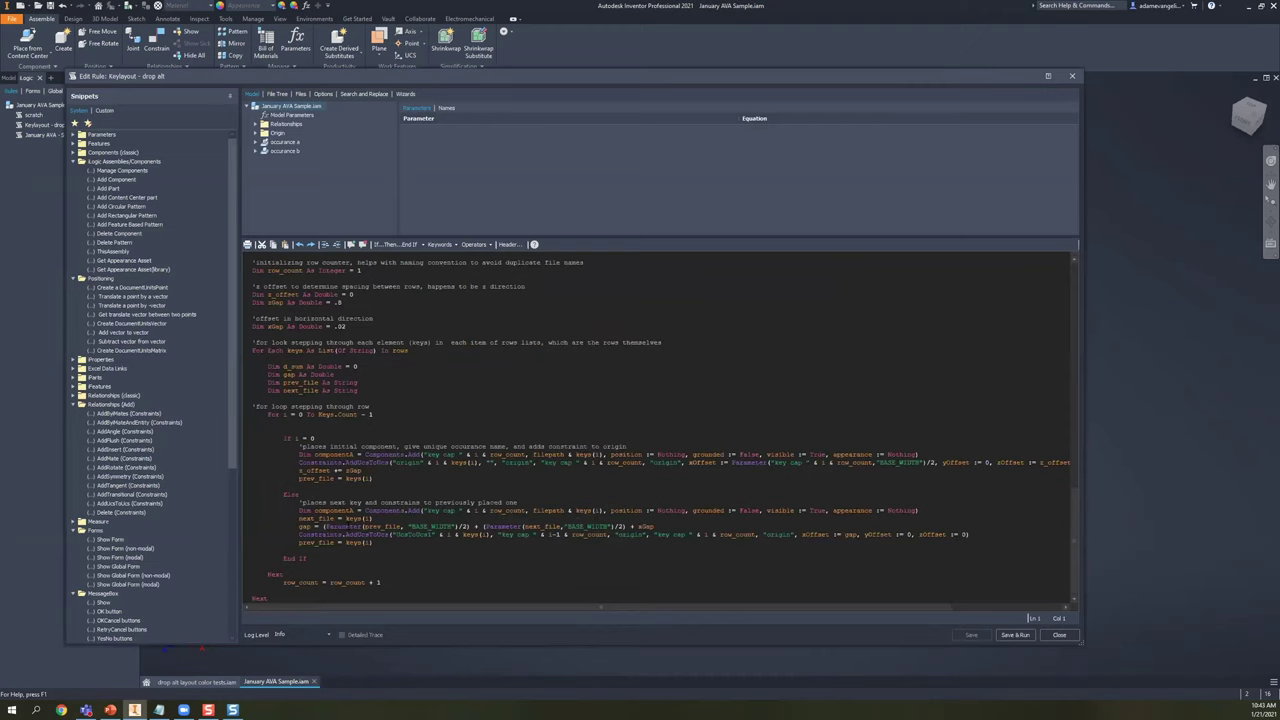
pyautogui.click(453, 462)
pyautogui.moveTo(376, 415); pyautogui.dragTo(268, 415)
pyautogui.click(376, 415)
pyautogui.scroll(3, 660, 430)
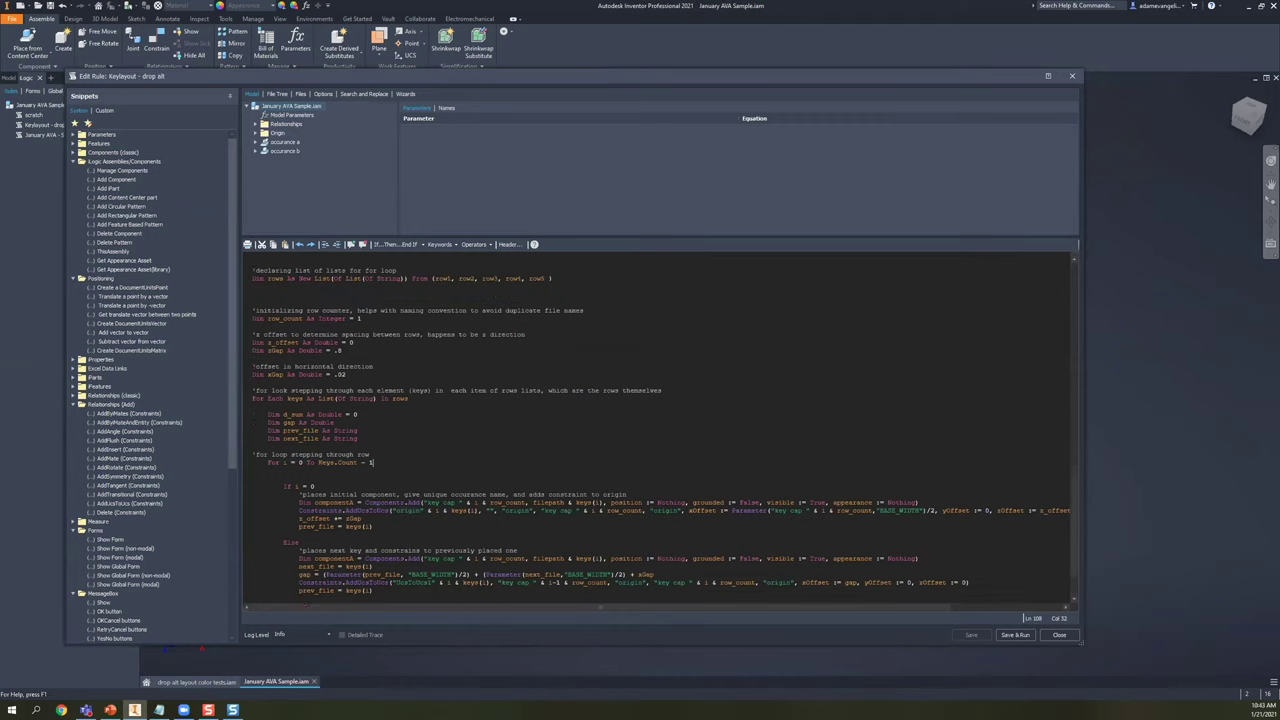
pyautogui.scroll(3, 578, 411)
pyautogui.moveTo(434, 358); pyautogui.dragTo(450, 470)
pyautogui.click(518, 406)
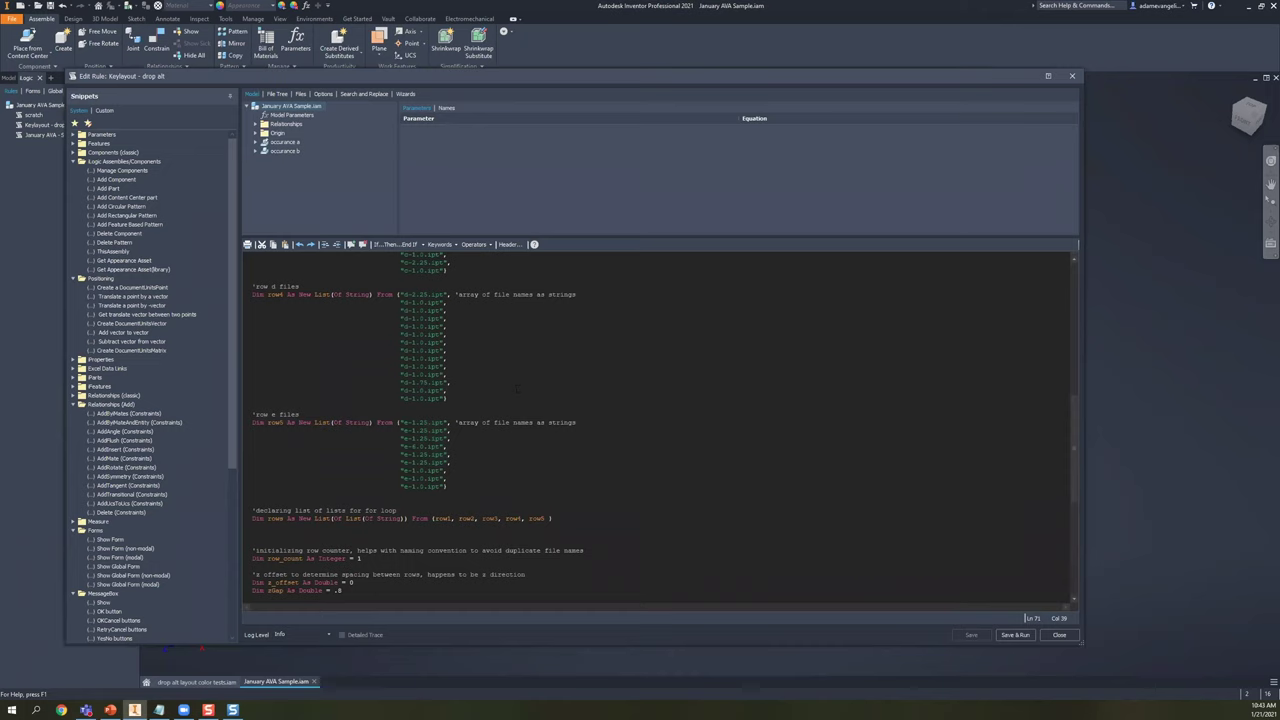
pyautogui.scroll(1, 517, 389)
pyautogui.scroll(-13, 484, 421)
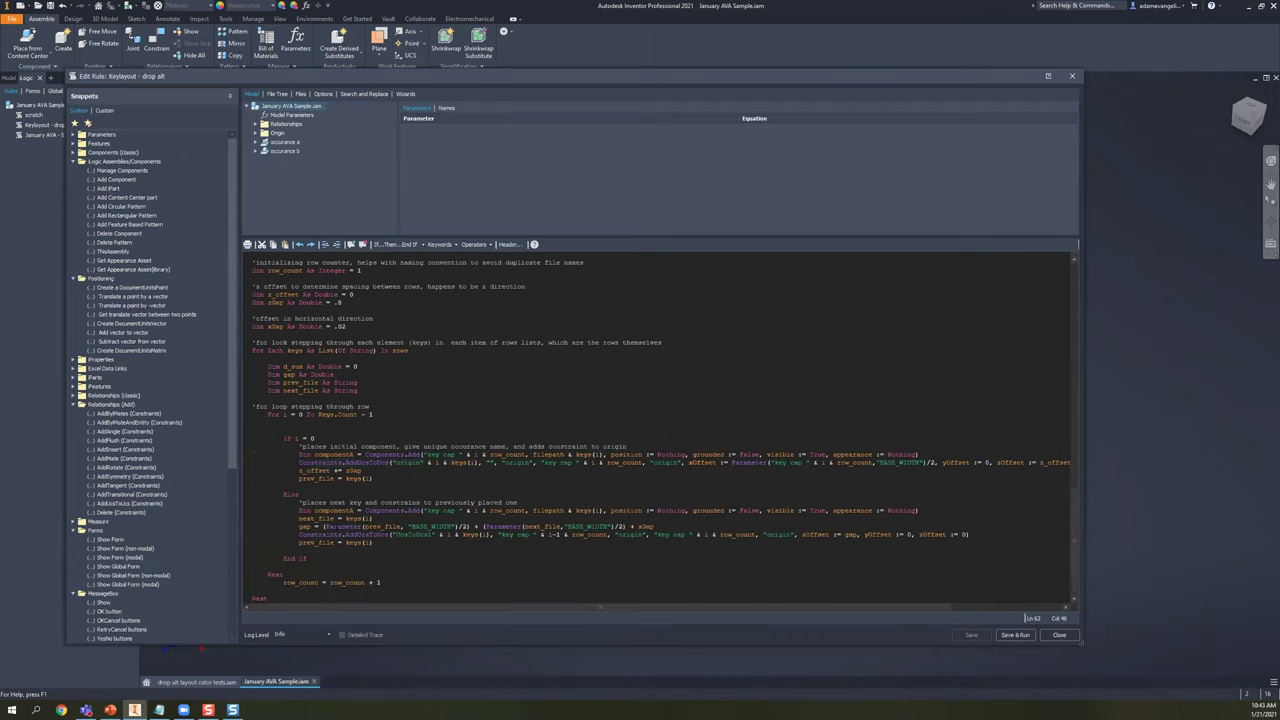
pyautogui.moveTo(340, 527)
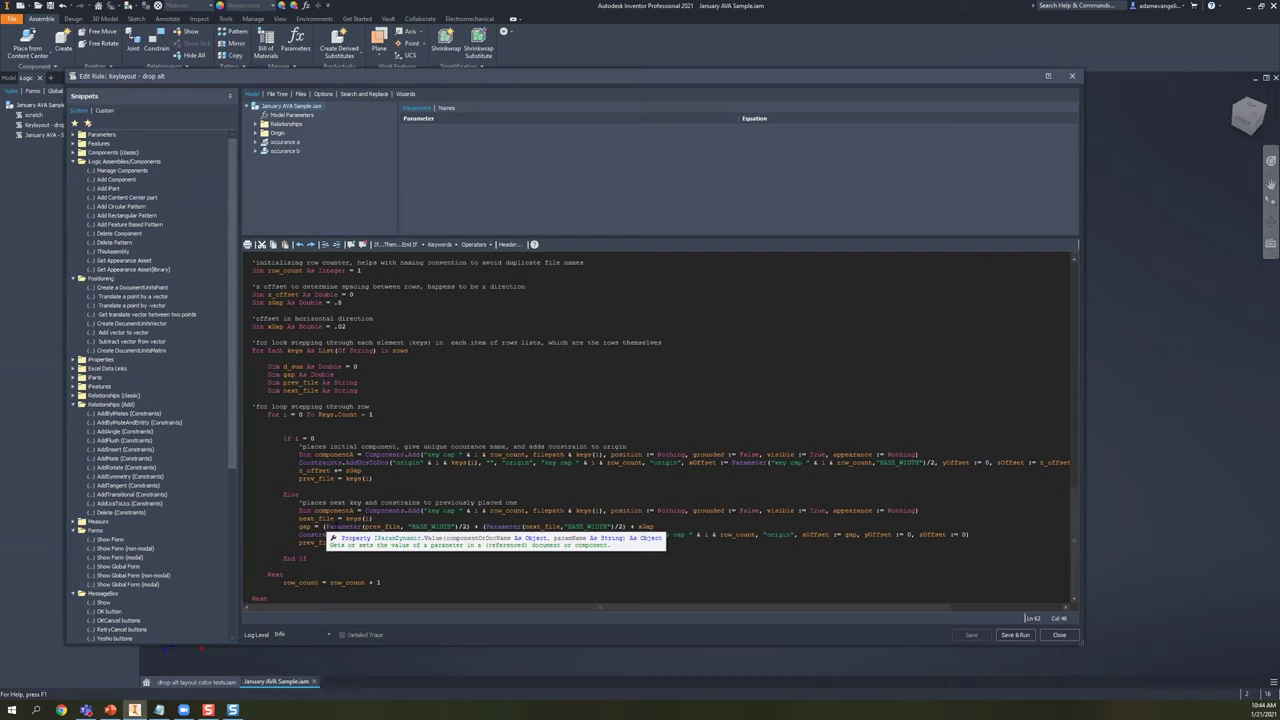
pyautogui.click(358, 555)
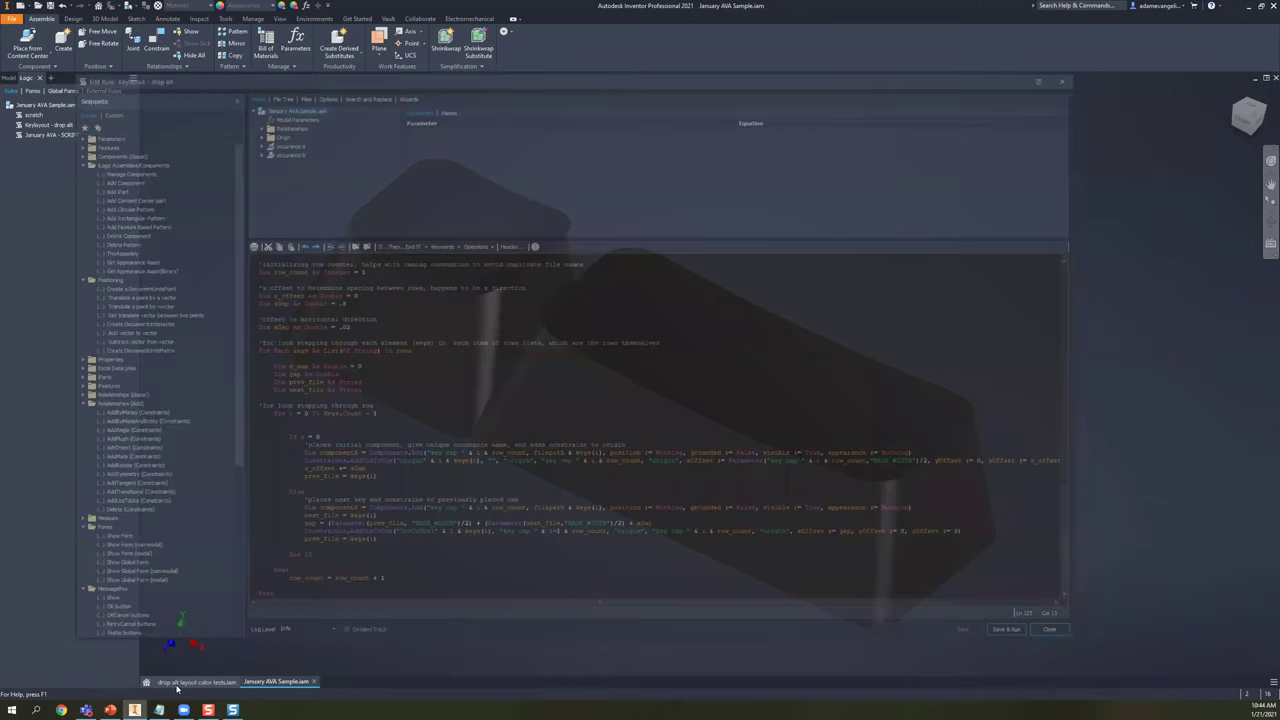
# - Switch to drop alt layout color tests.iam, inspect the full keyboard in the home view and collapse key cap 51 in the model tree
pyautogui.click(177, 685)
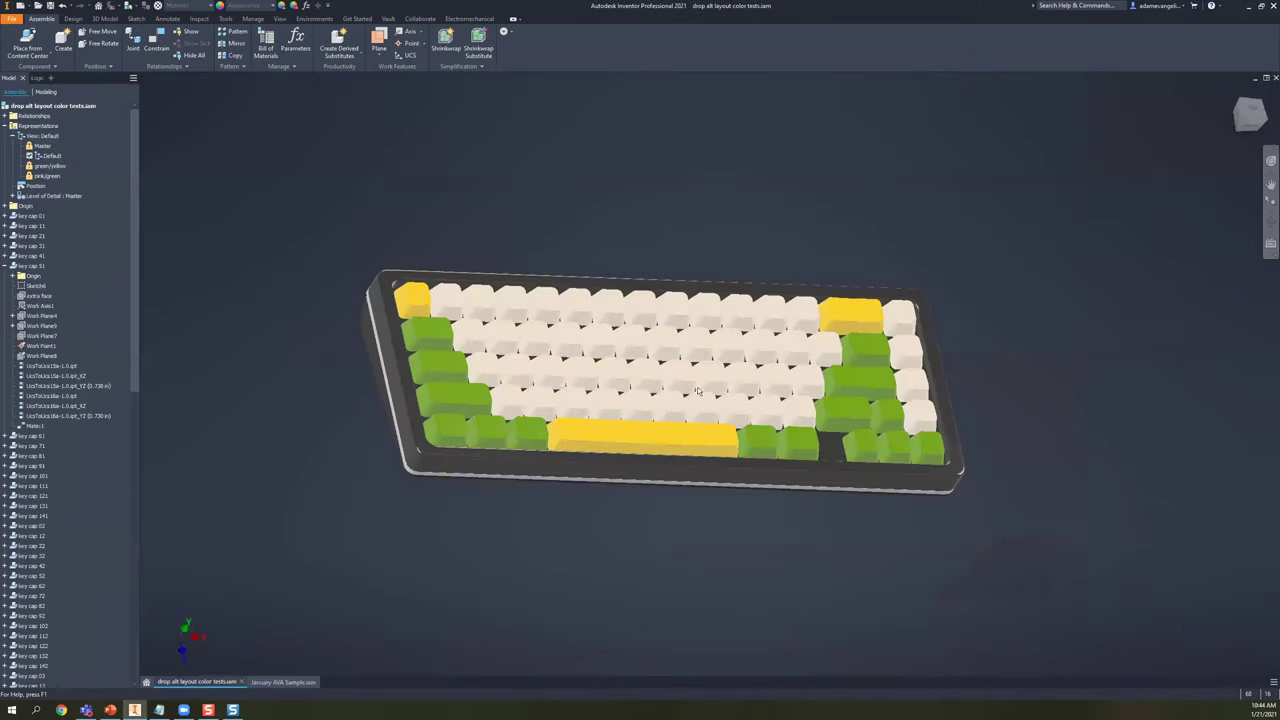
pyautogui.press('F6')
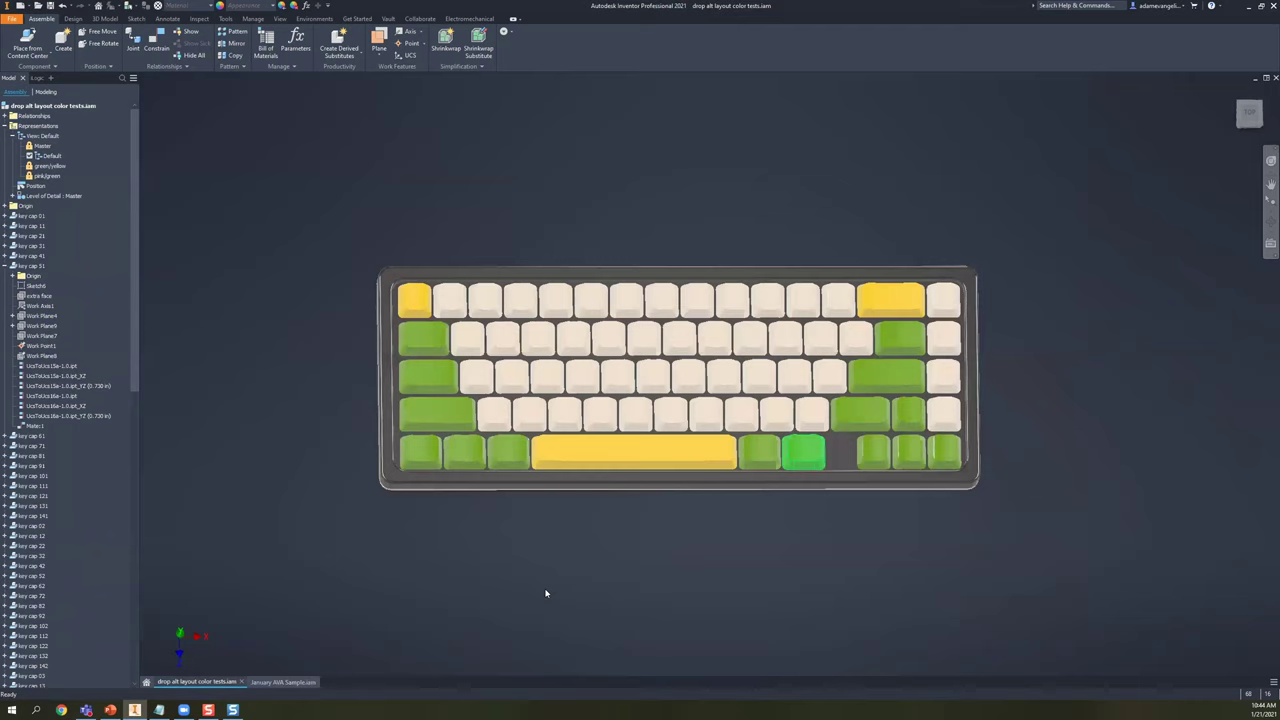
pyautogui.click(500, 557)
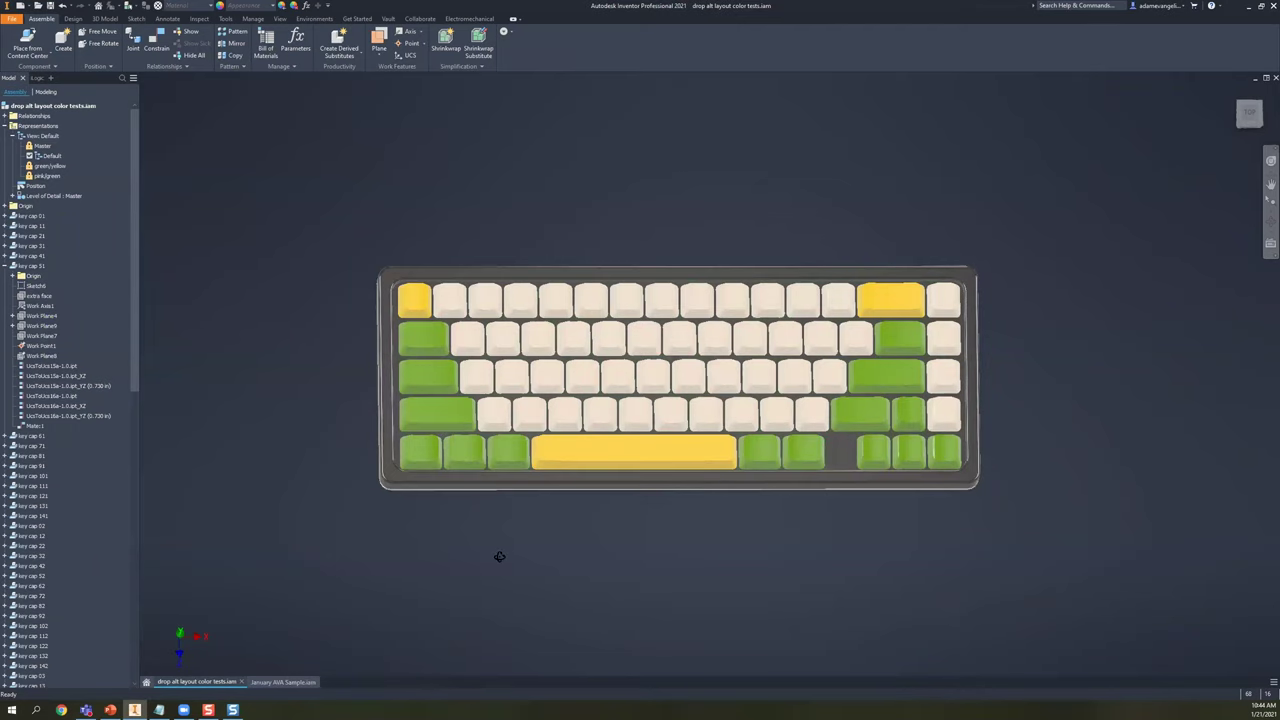
pyautogui.press('F6')
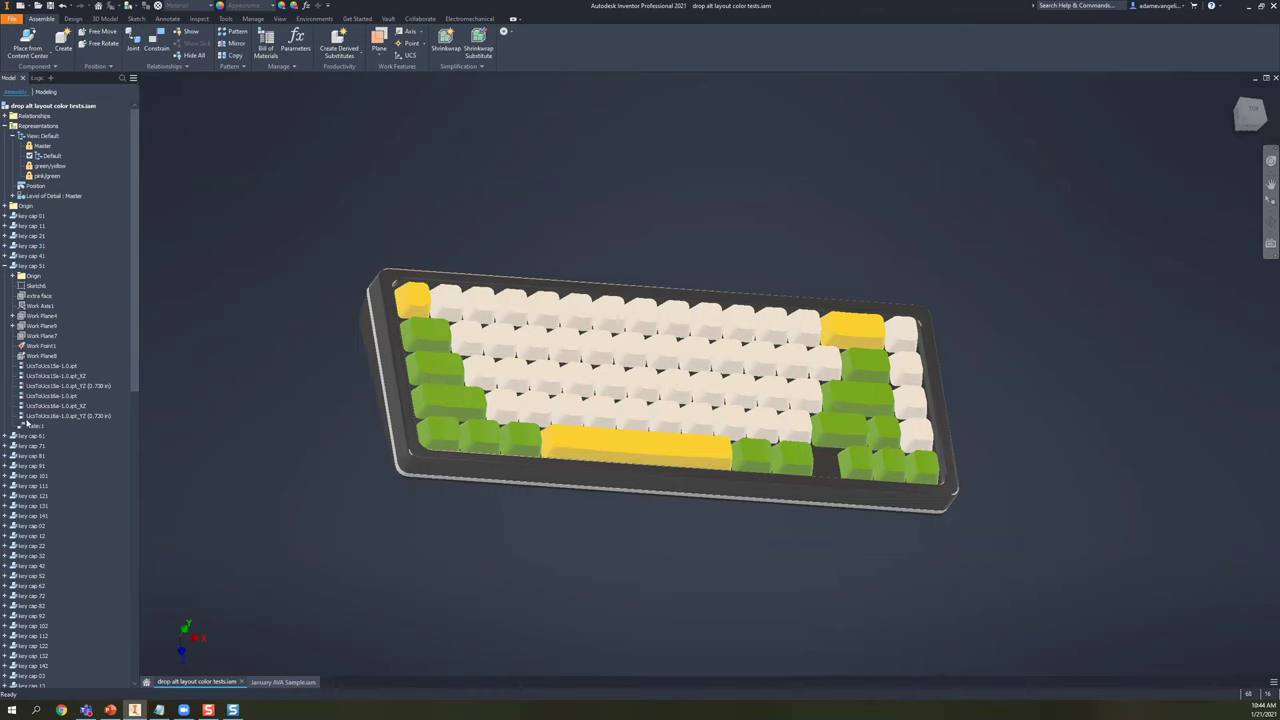
pyautogui.click(5, 266)
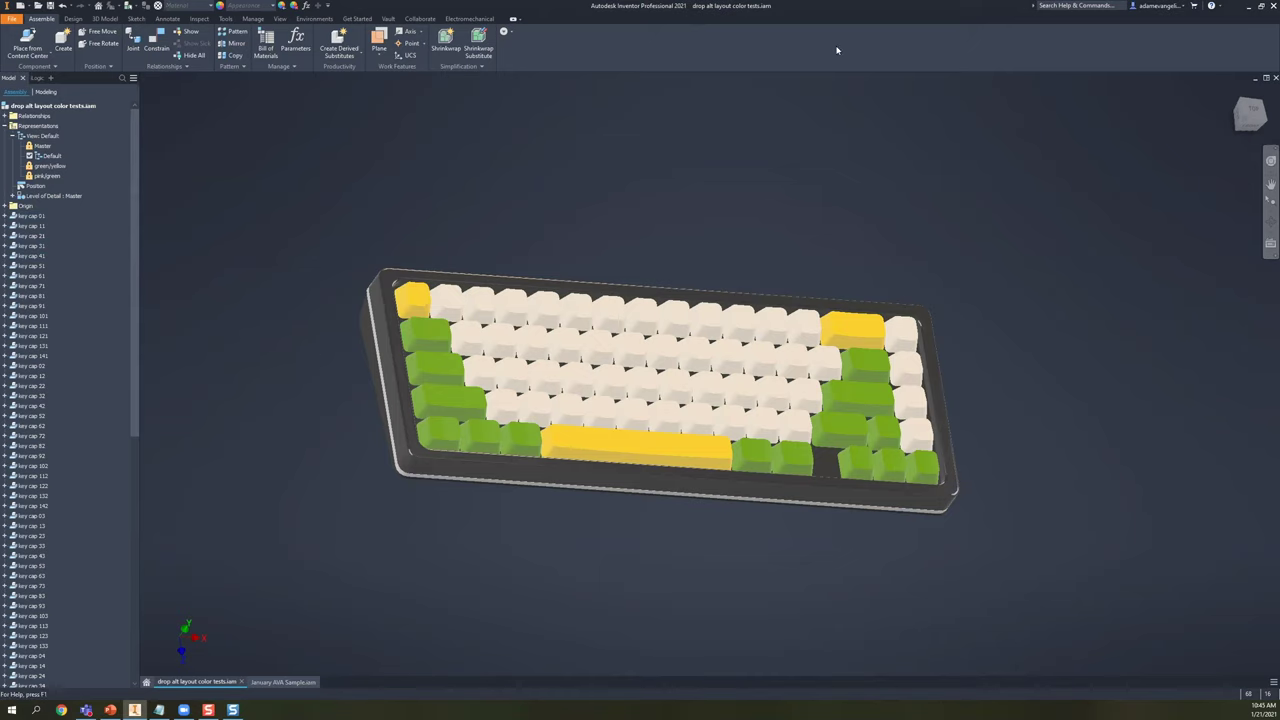
# - Return to January AVA Sample.iam, look over the two constrained key caps and switch to the PowerPoint presentation
pyautogui.click(272, 682)
pyautogui.click(520, 470)
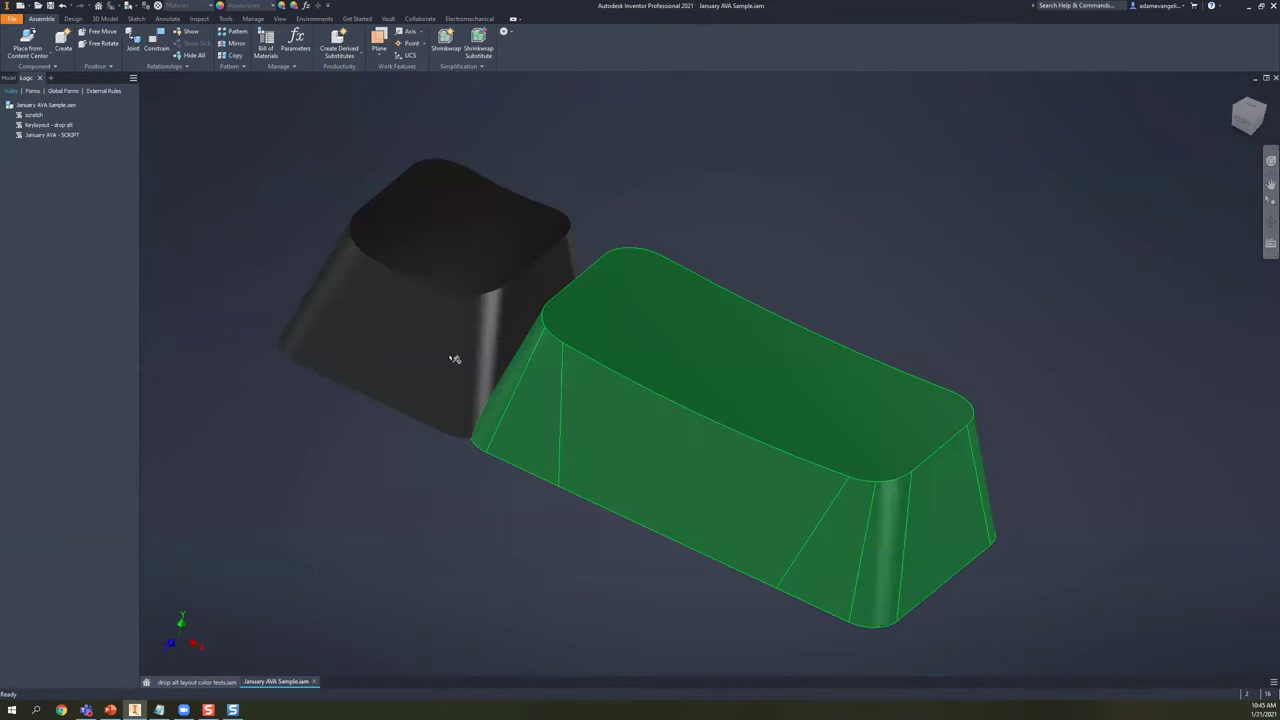
pyautogui.click(455, 359)
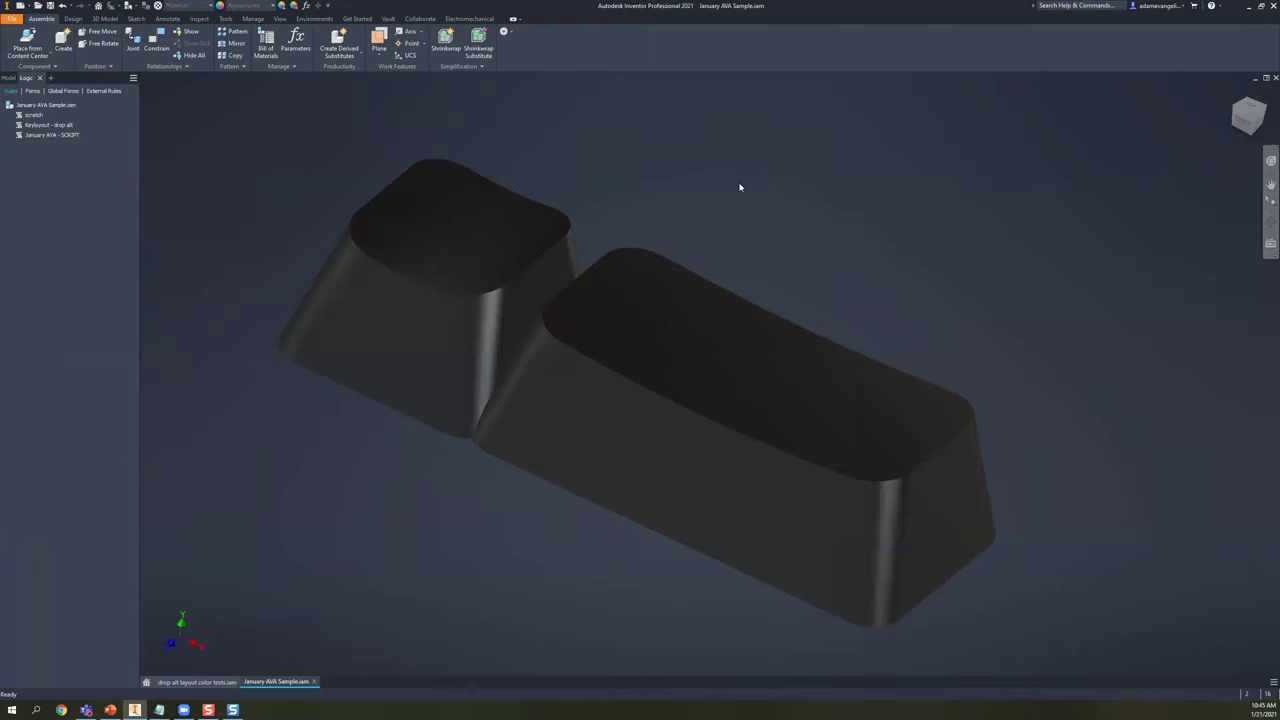
pyautogui.moveTo(391, 512); pyautogui.dragTo(410, 506, button='middle')
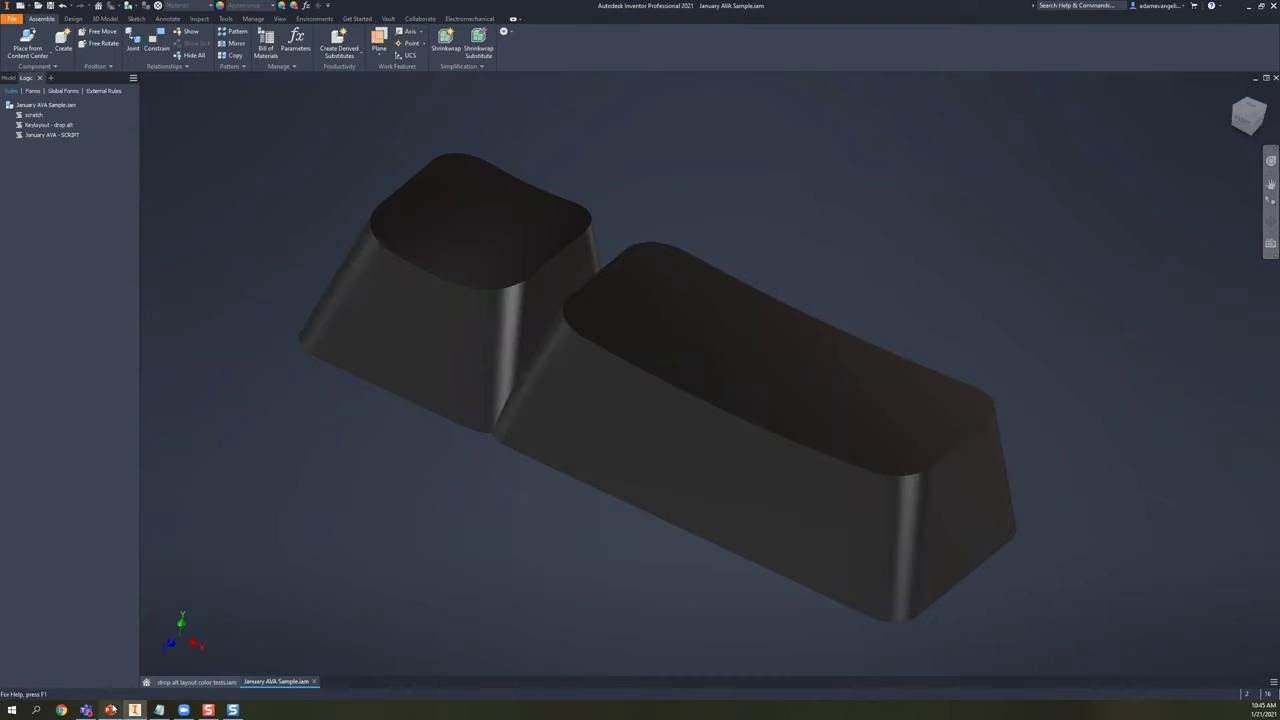
pyautogui.click(111, 709)
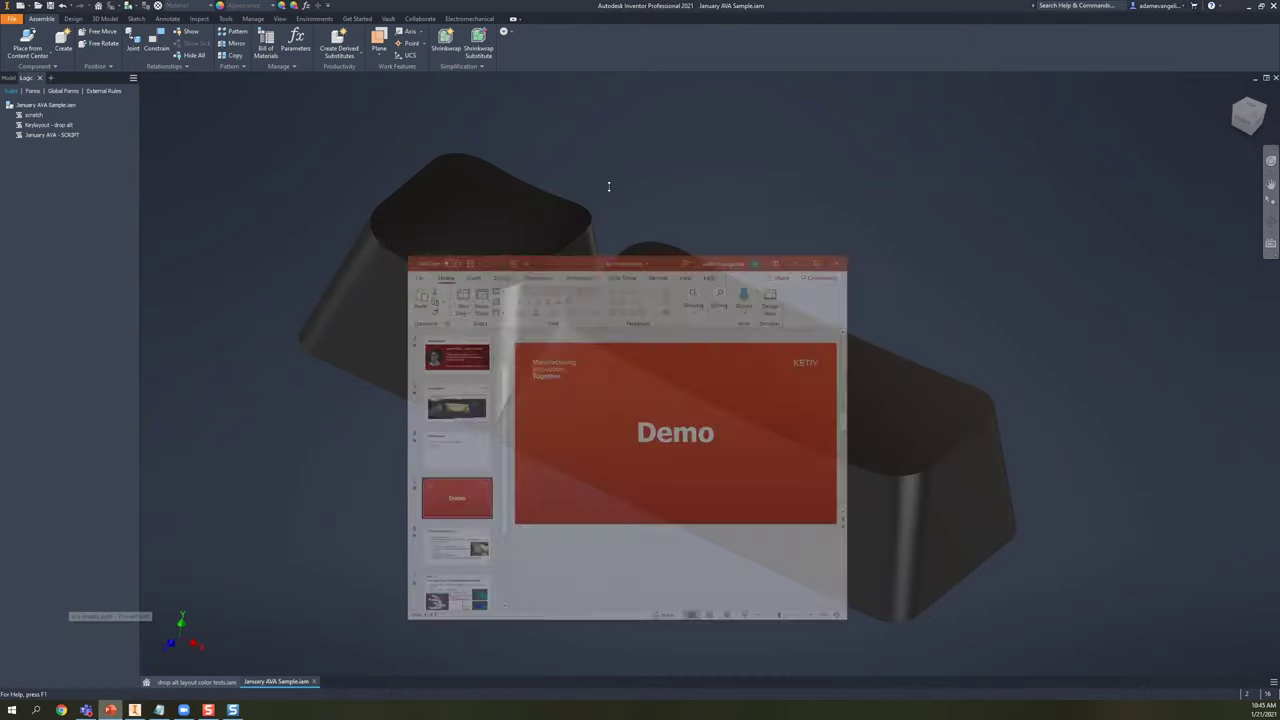